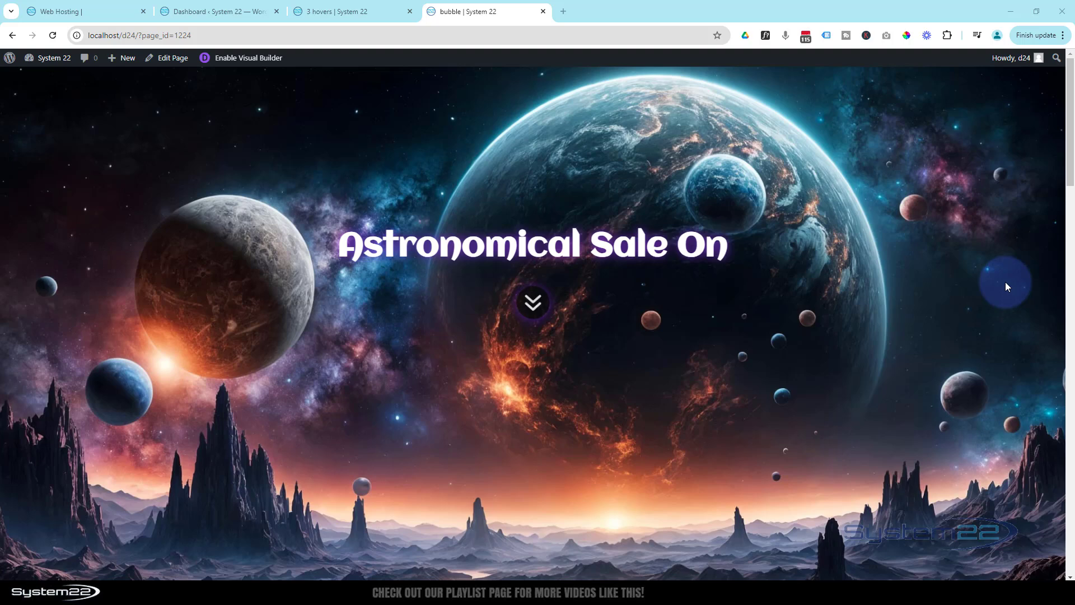
# Step: Examine the finished sales page at desktop size, testing the hero's down arrow, the Get The Deals Now! link and the return-to-top link
pyautogui.scroll(-4, 998, 285)
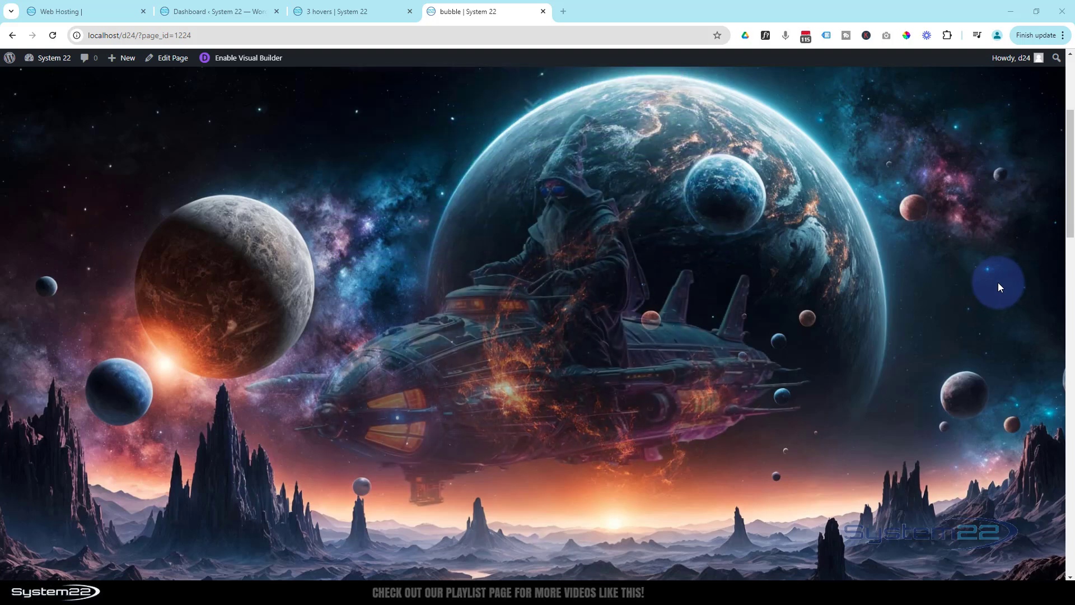
pyautogui.scroll(-4, 997, 283)
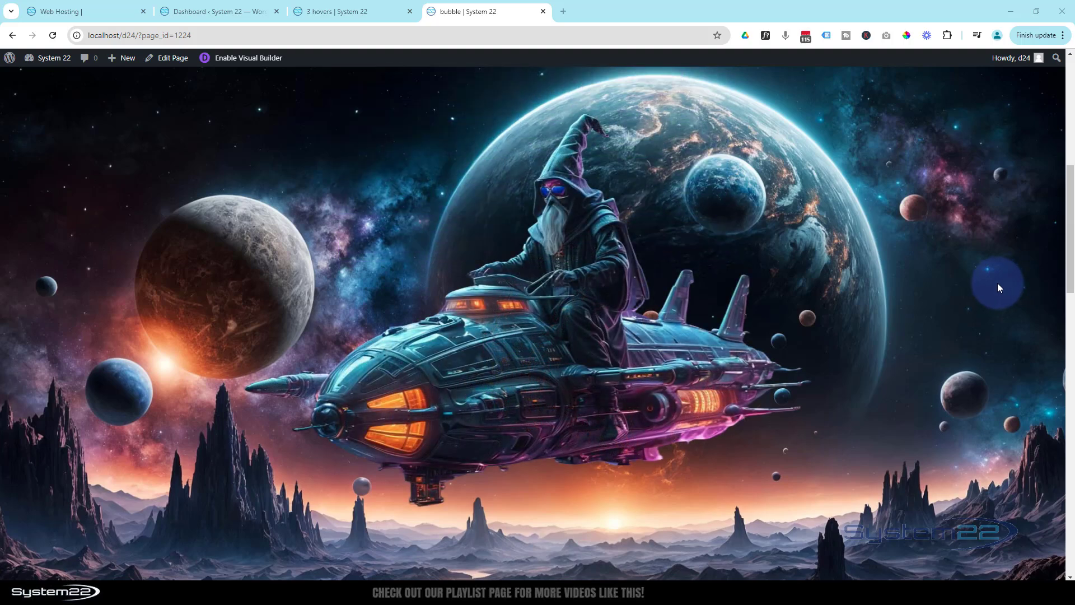
pyautogui.scroll(-5, 998, 285)
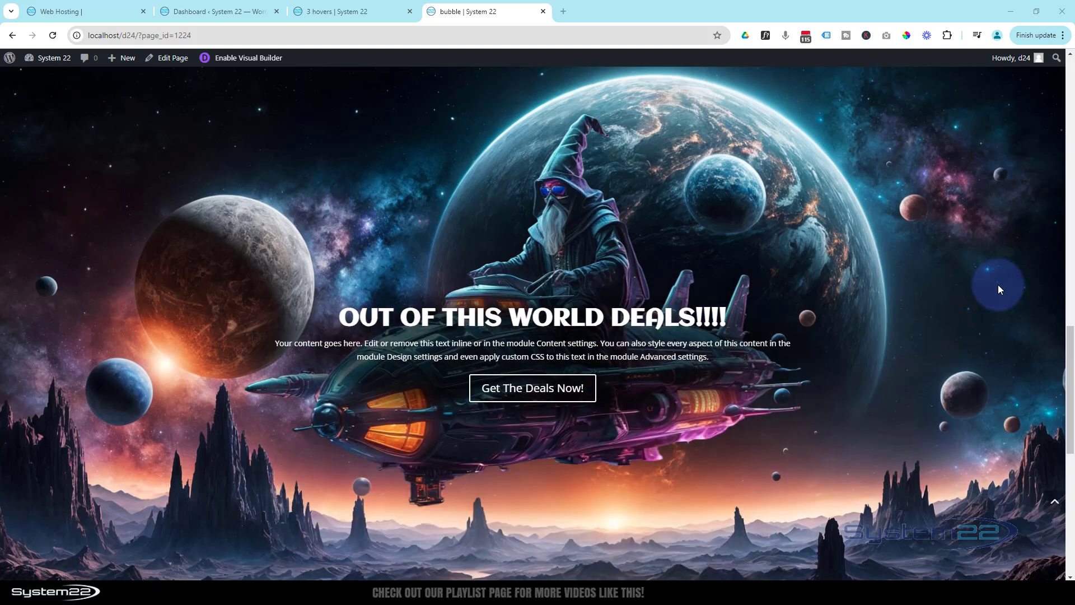
pyautogui.scroll(-6, 999, 286)
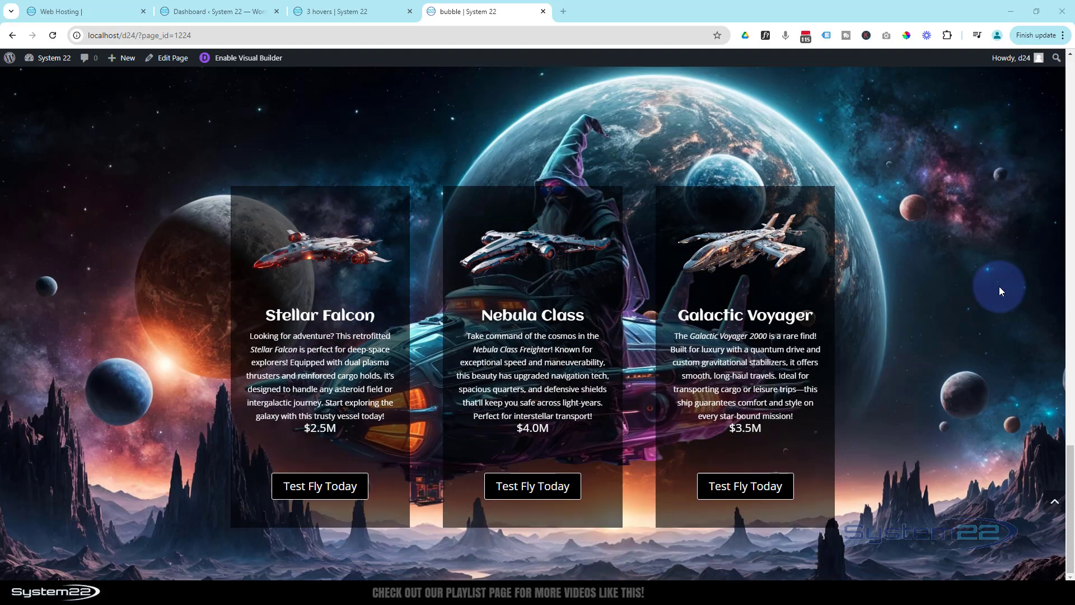
pyautogui.click(1055, 507)
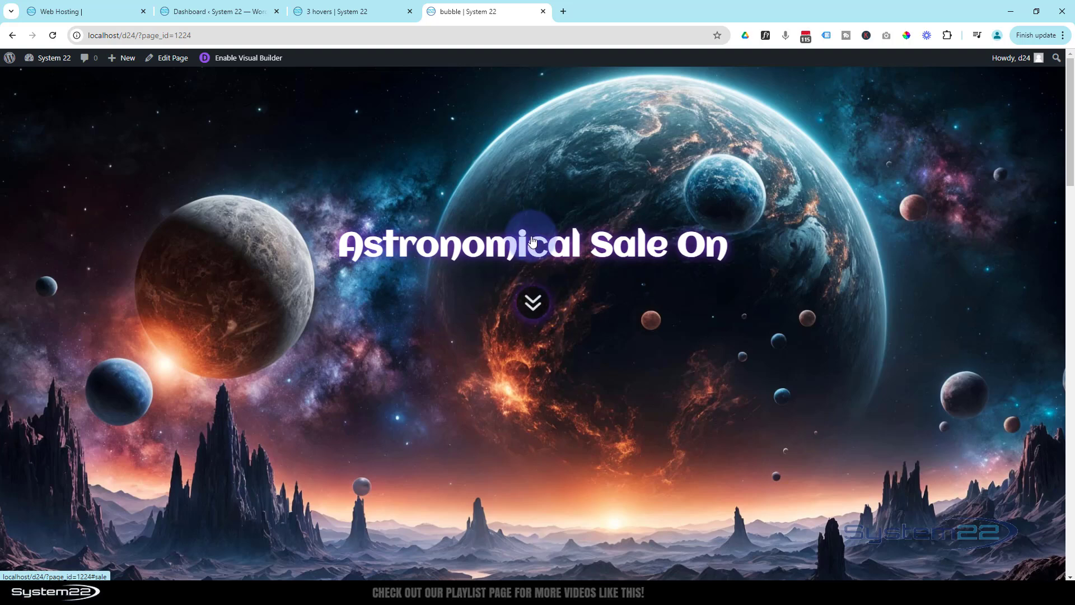
pyautogui.click(534, 307)
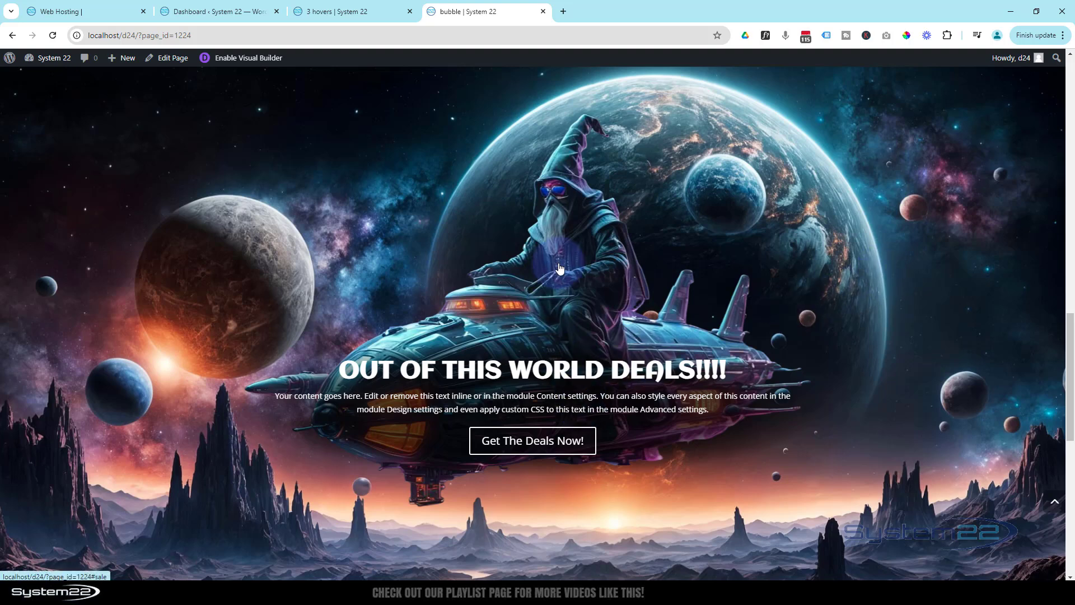
pyautogui.click(537, 447)
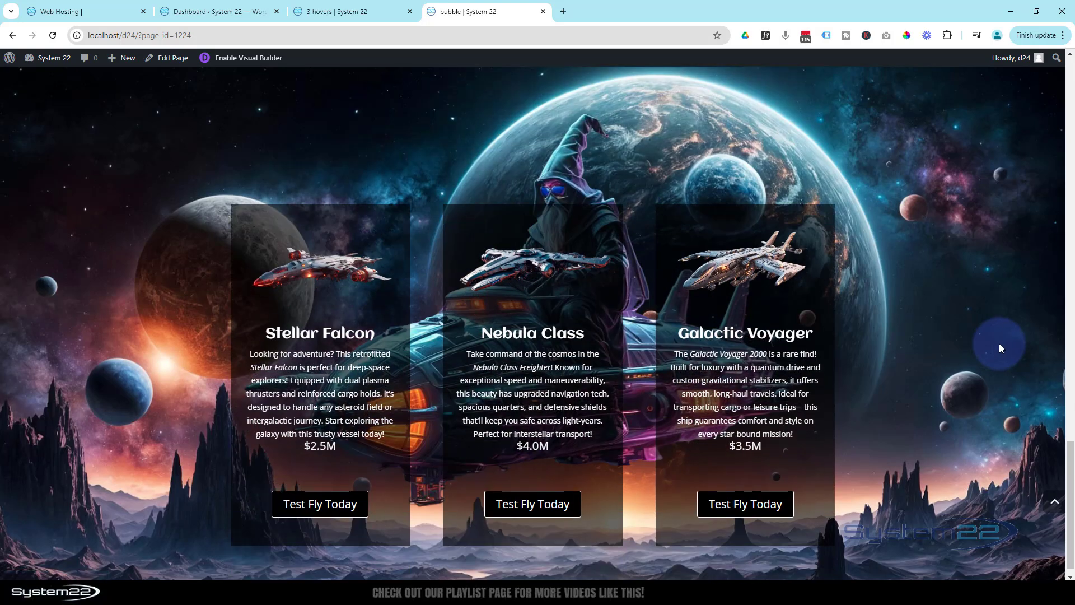
pyautogui.click(1056, 508)
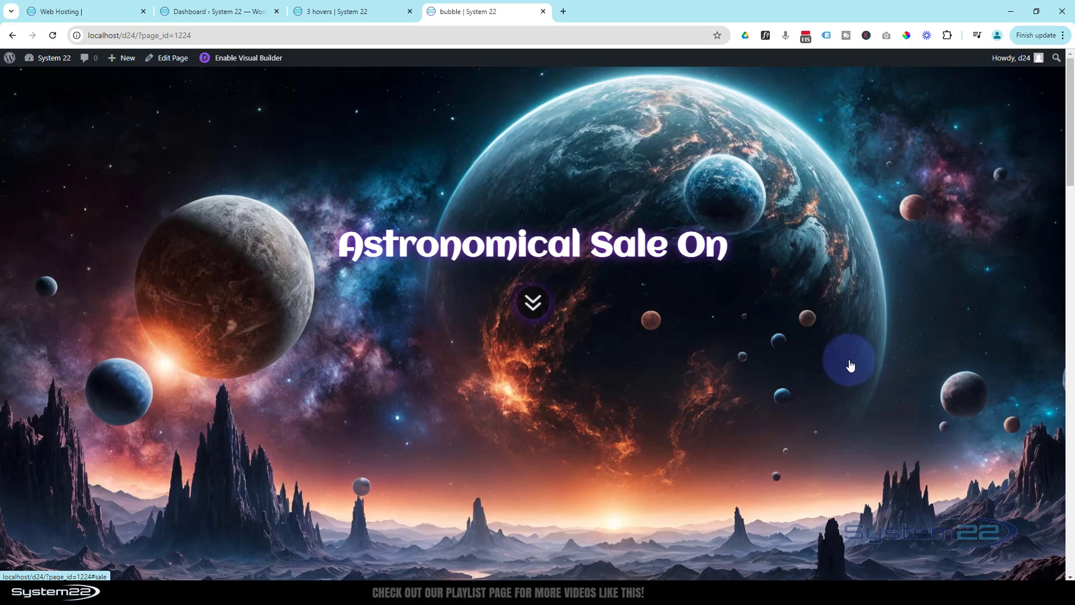
# Step: Preview the sales page in iPad Air device emulation, testing the hero arrow and deals link and examining the stacked ship cards
pyautogui.hotkey('ctrl', 'shift', 'i')
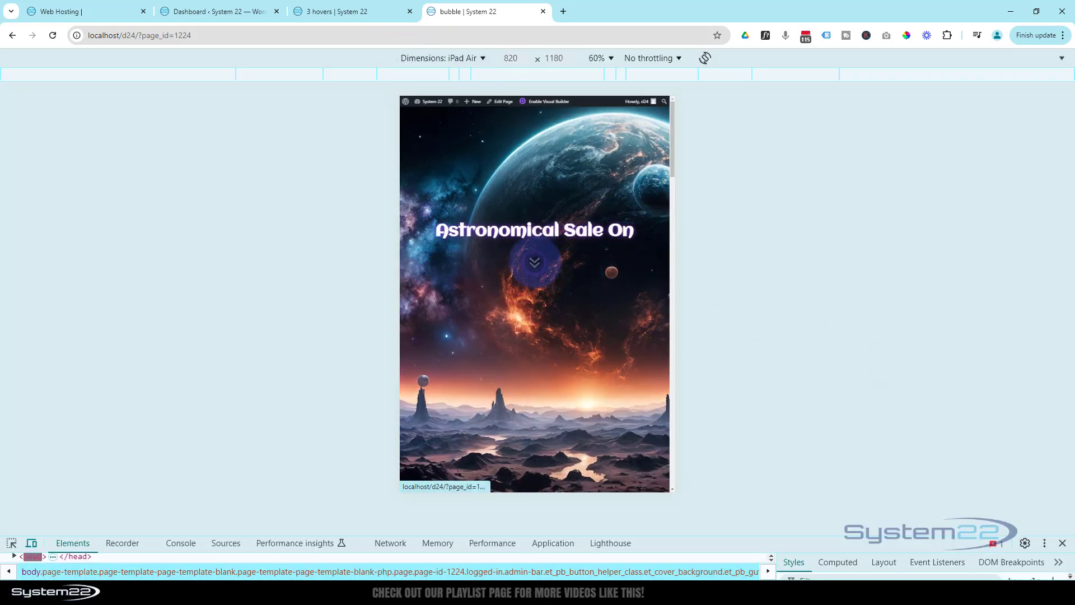
pyautogui.click(535, 262)
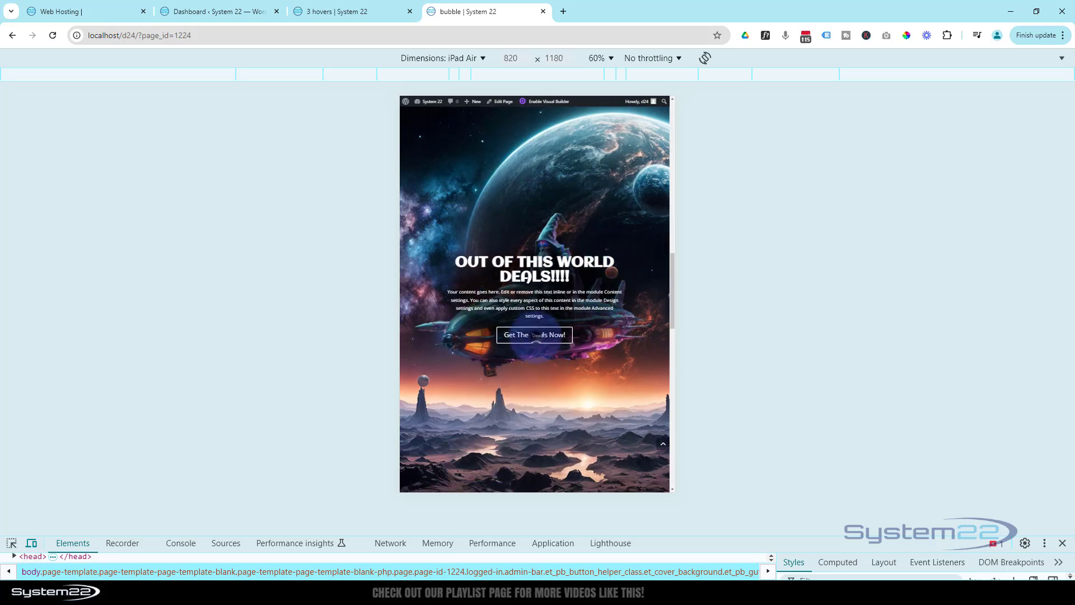
pyautogui.click(535, 335)
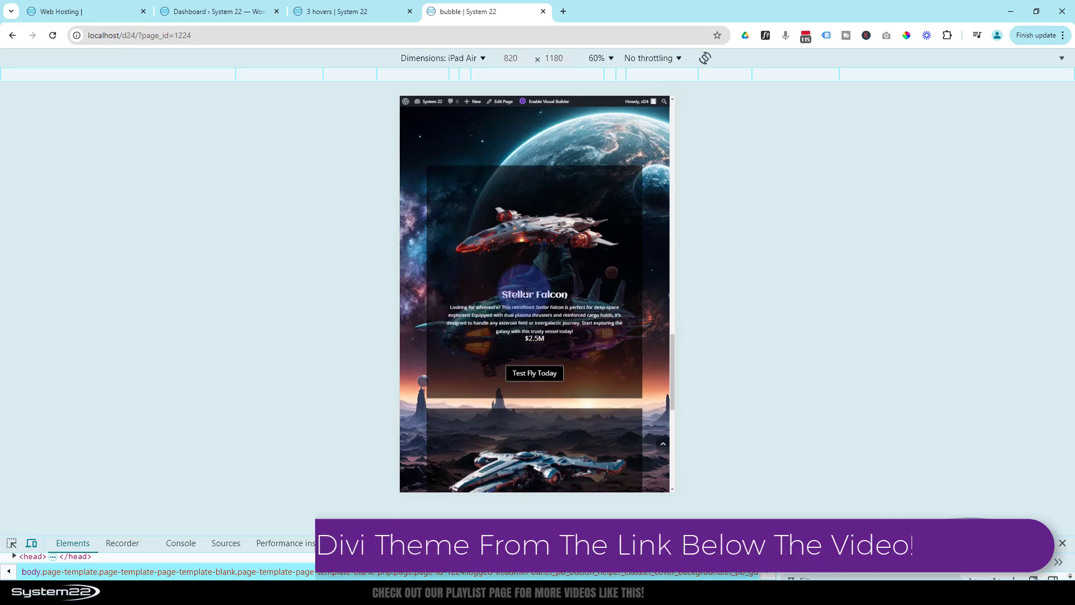
pyautogui.scroll(-8, 524, 280)
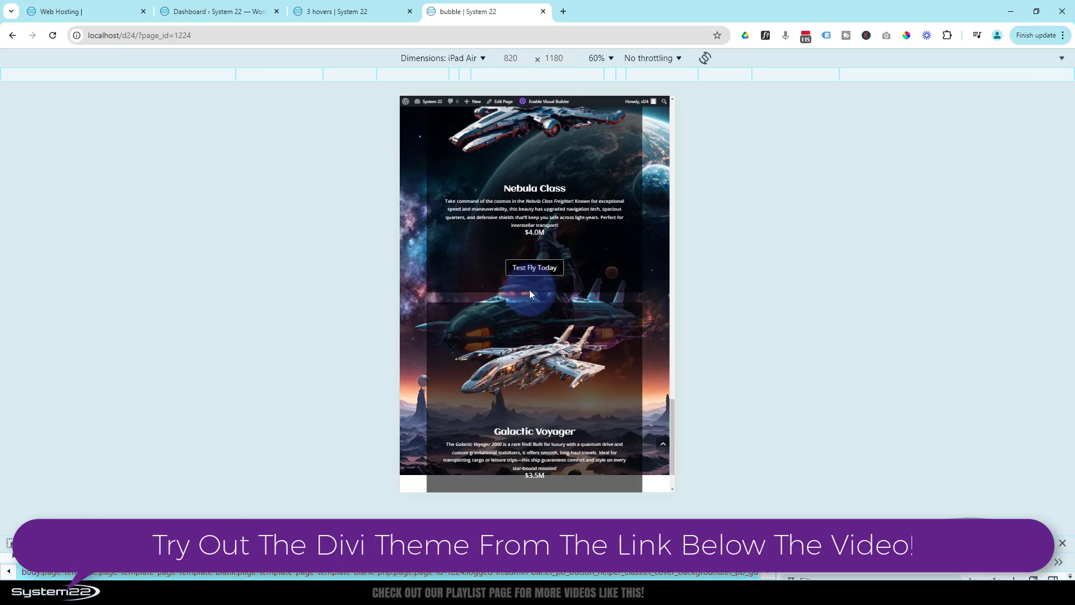
pyautogui.scroll(8, 529, 294)
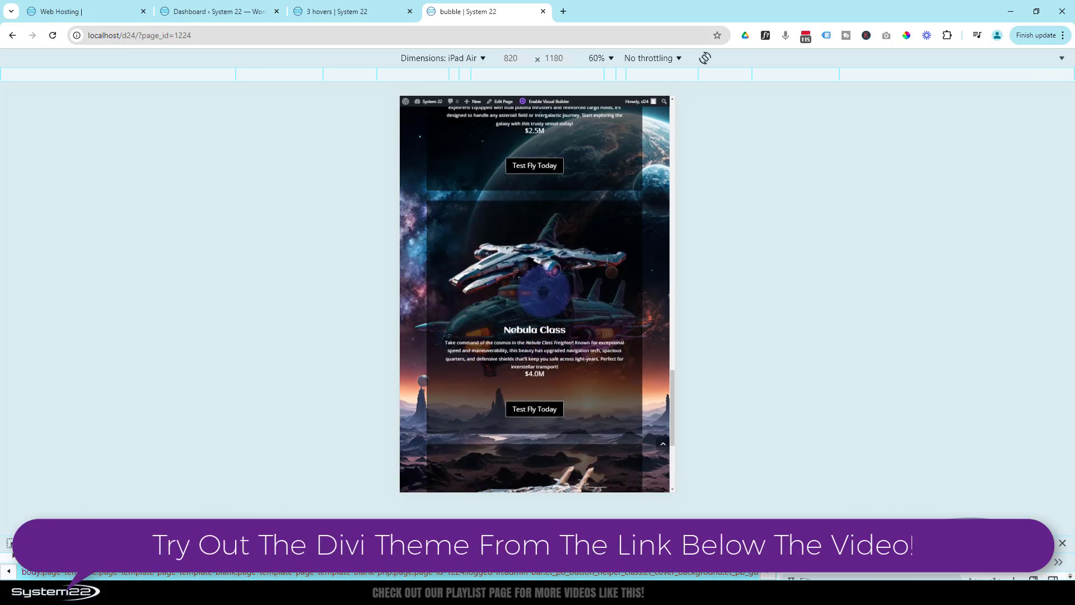
# Step: Emulate an iPhone 12 Pro, examine the page from the hero to the ship cards, and close the developer tools
pyautogui.click(422, 58)
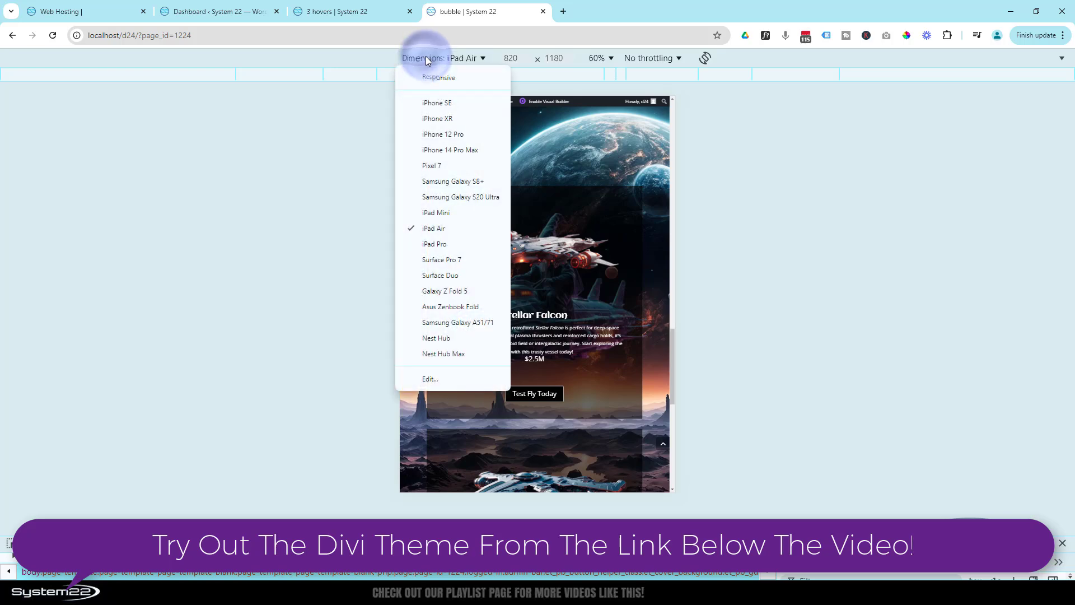
pyautogui.click(443, 134)
pyautogui.scroll(-5, 515, 224)
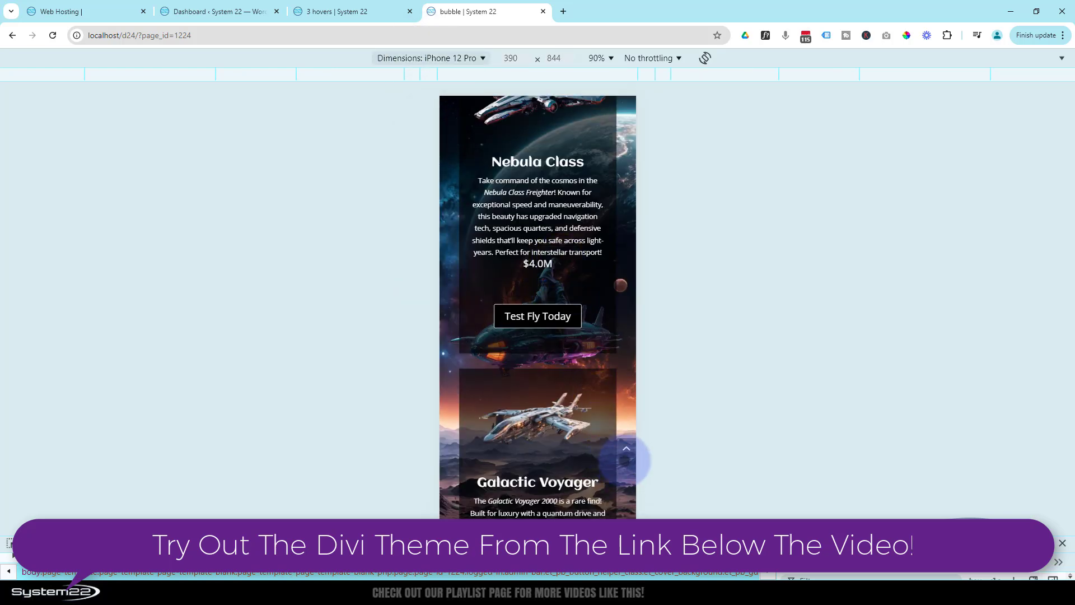
pyautogui.click(626, 451)
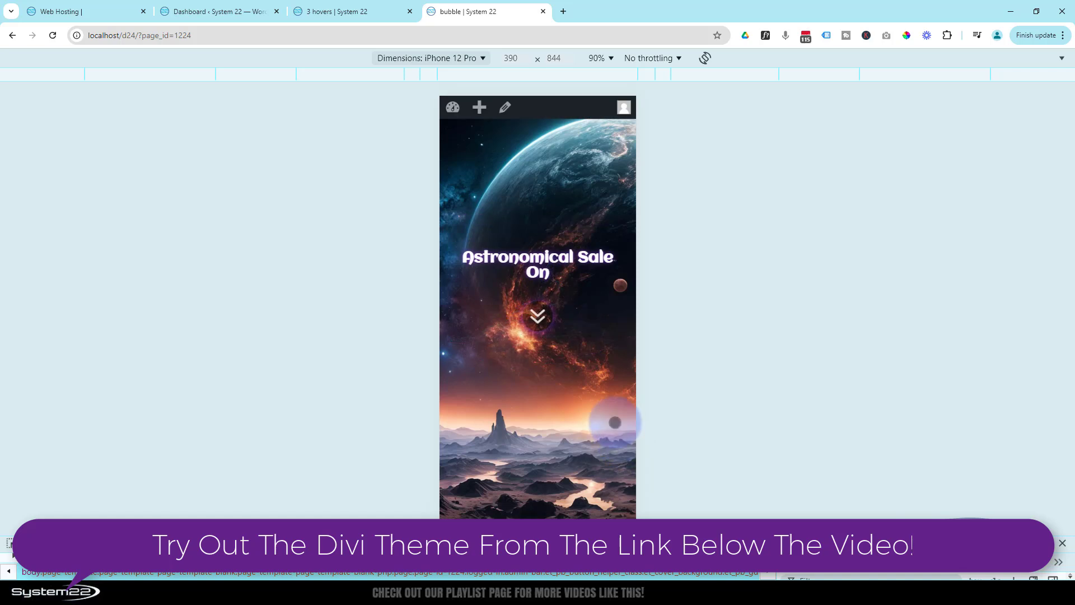
pyautogui.scroll(-4, 591, 317)
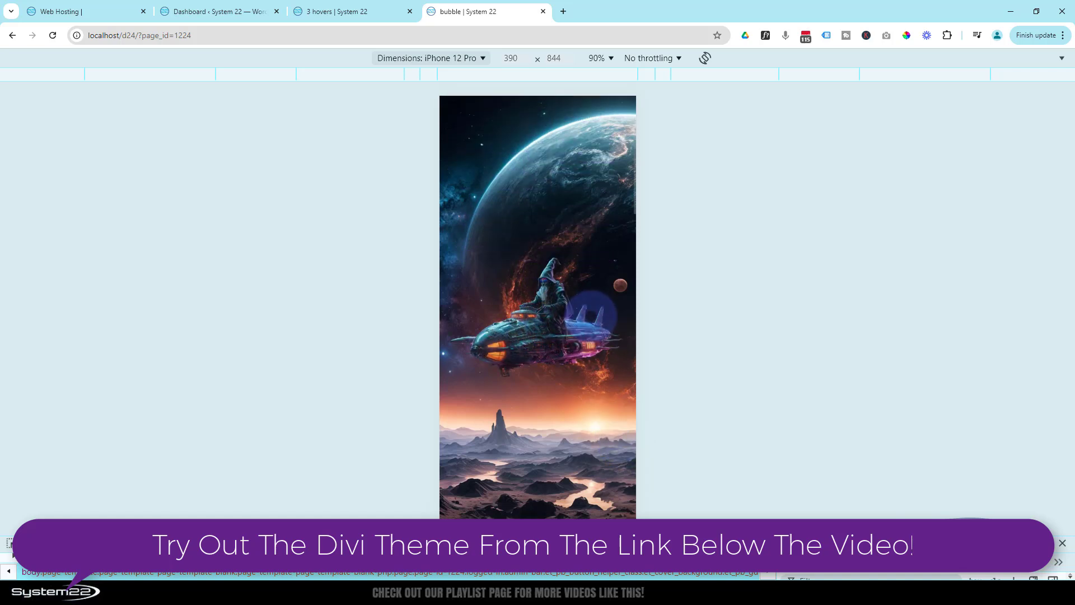
pyautogui.scroll(-5, 591, 316)
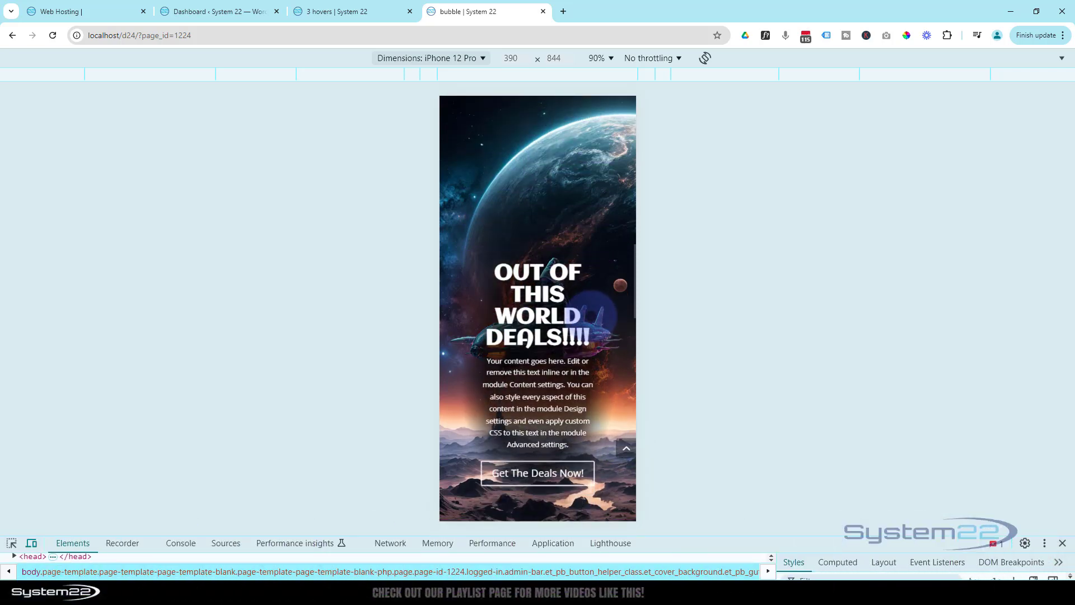
pyautogui.scroll(-6, 591, 316)
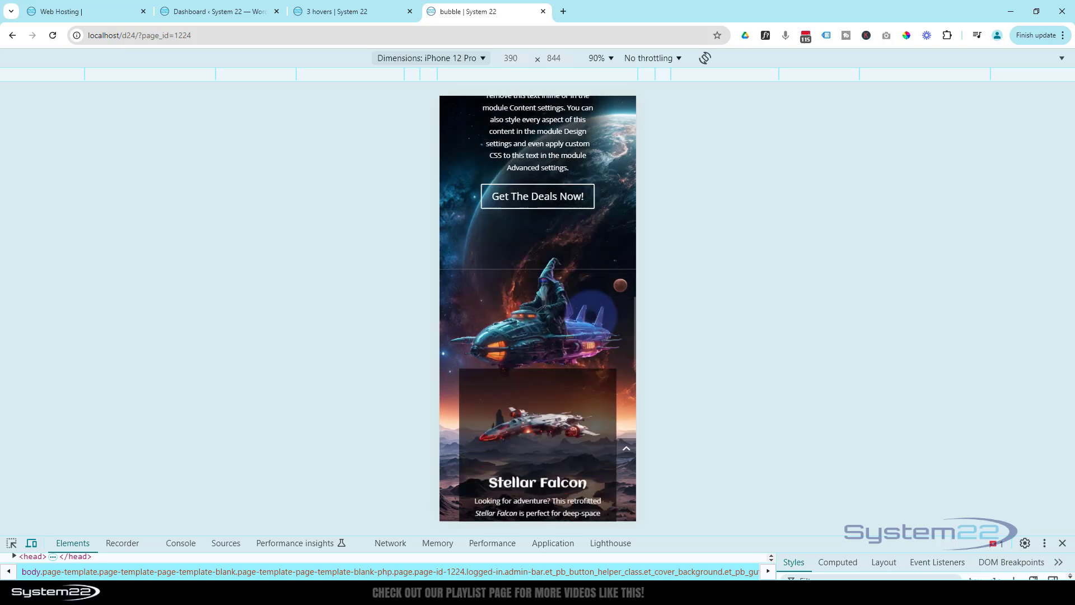
pyautogui.scroll(-6, 543, 280)
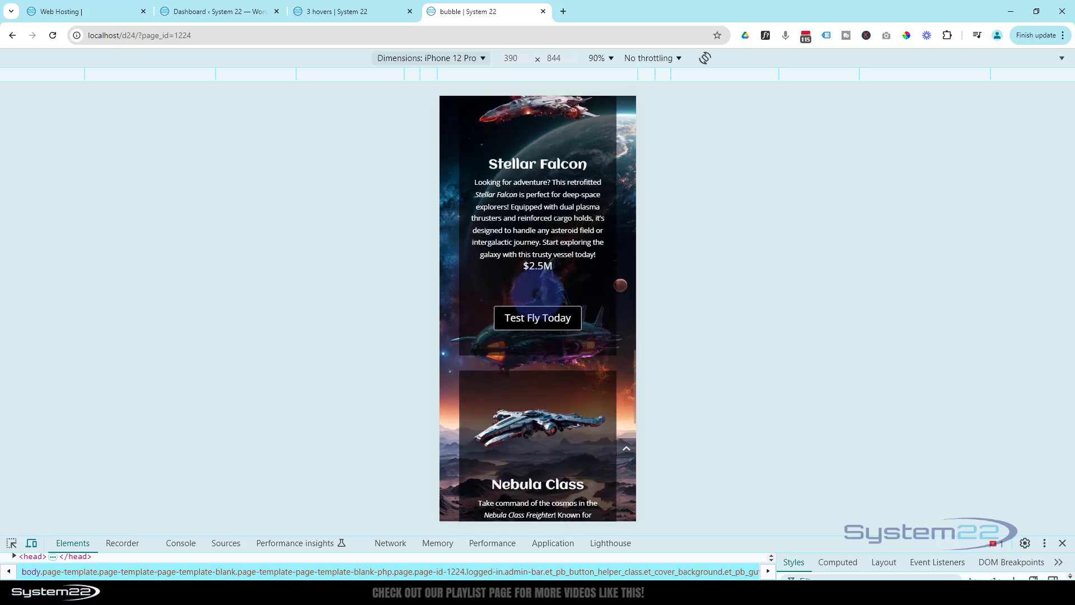
pyautogui.scroll(-2, 532, 300)
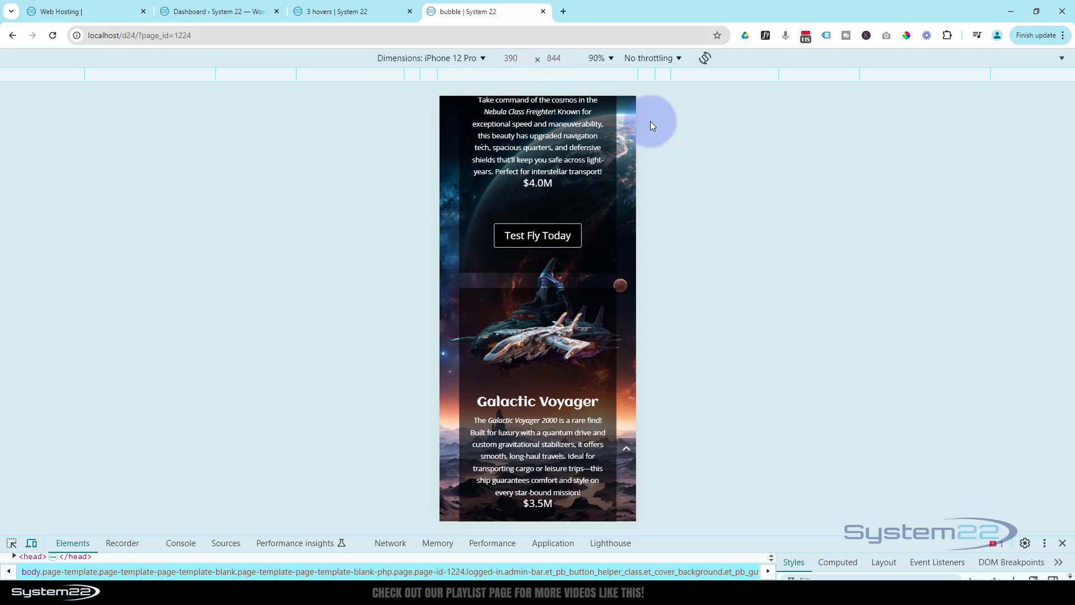
pyautogui.click(1063, 542)
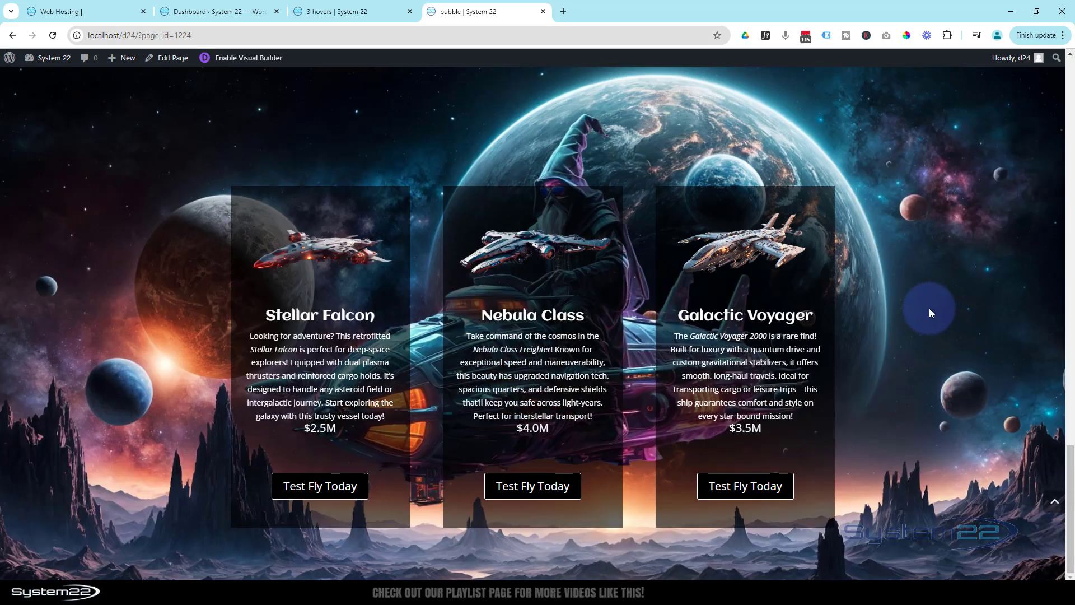
# Step: Create a new WordPress page in a separate browser tab and title it "Sales page"
pyautogui.scroll(6, 931, 307)
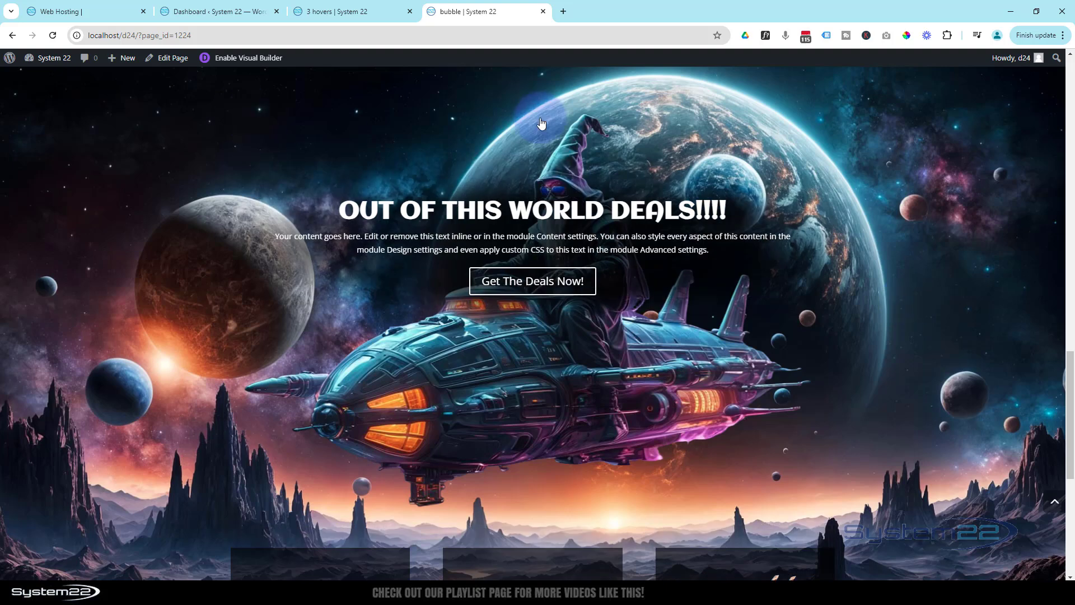
pyautogui.scroll(6, 861, 380)
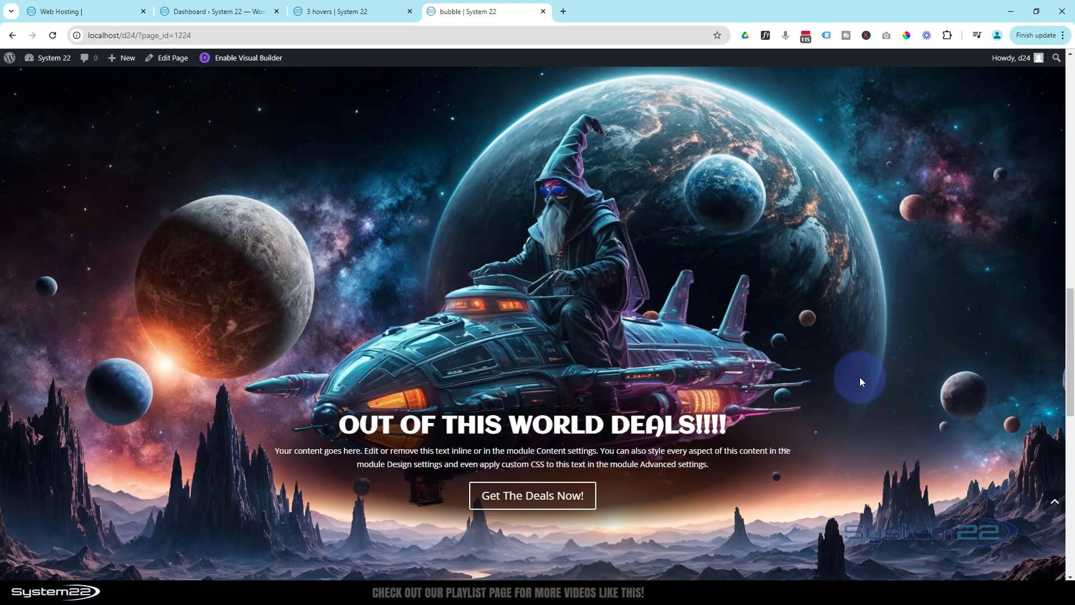
pyautogui.scroll(4, 860, 380)
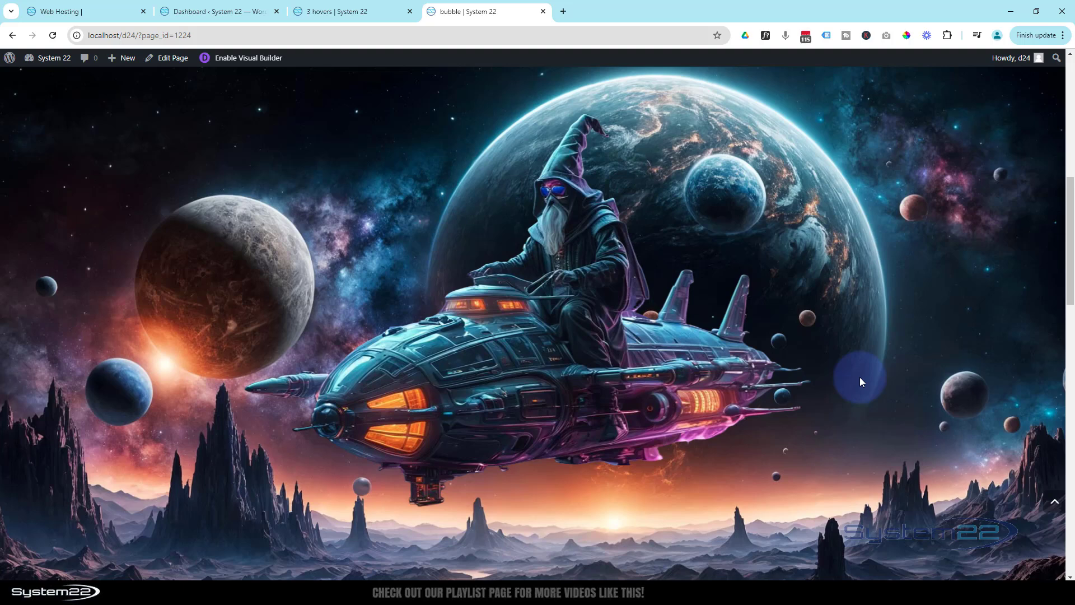
pyautogui.moveTo(119, 62)
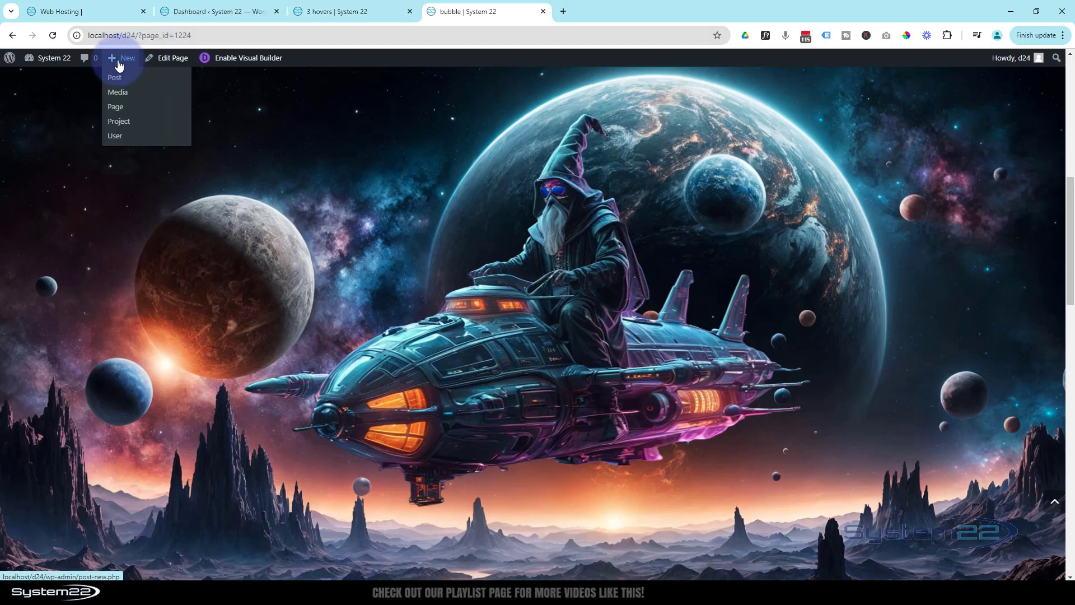
pyautogui.middleClick(120, 108)
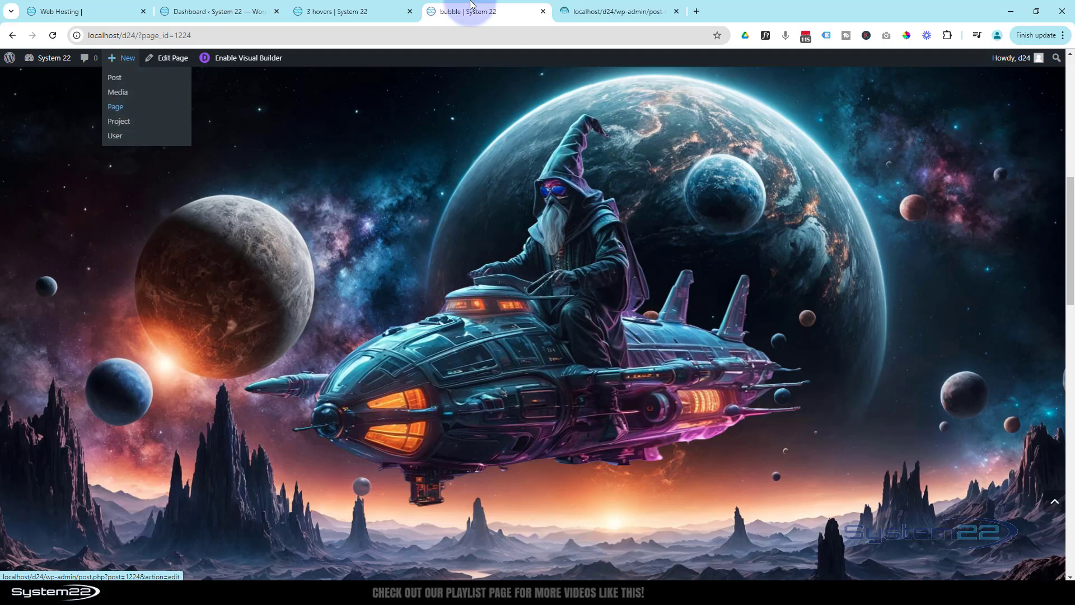
pyautogui.click(636, 11)
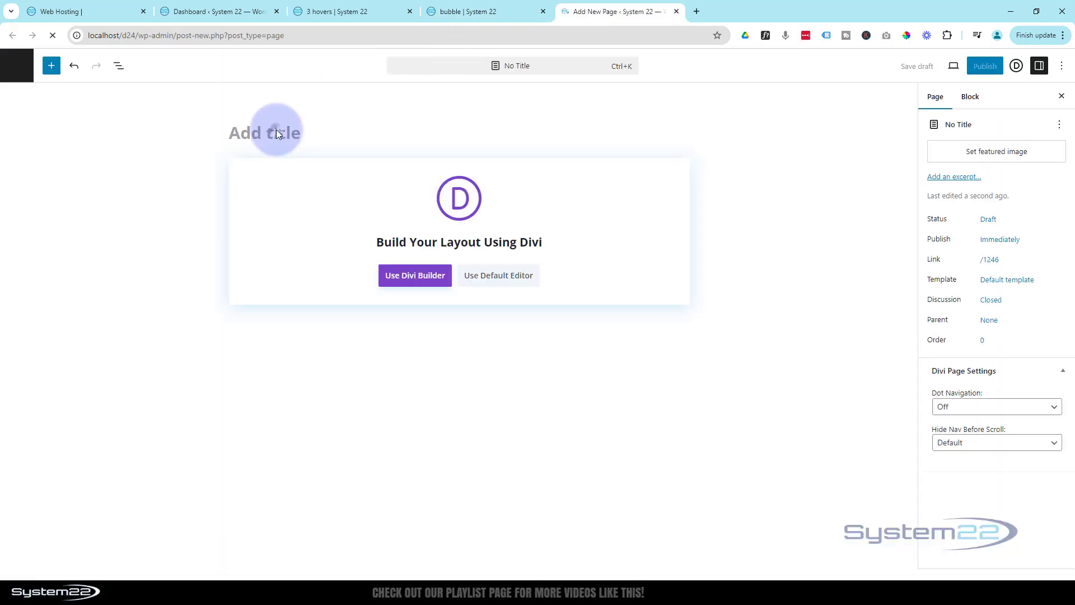
pyautogui.click(289, 118)
pyautogui.write('S')
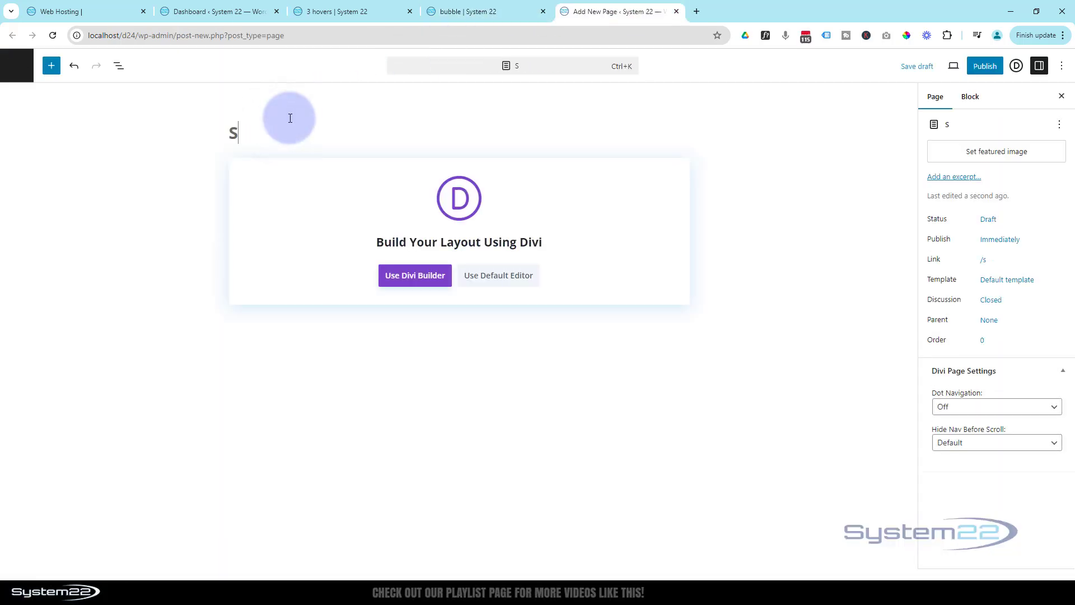
pyautogui.write('ales page')
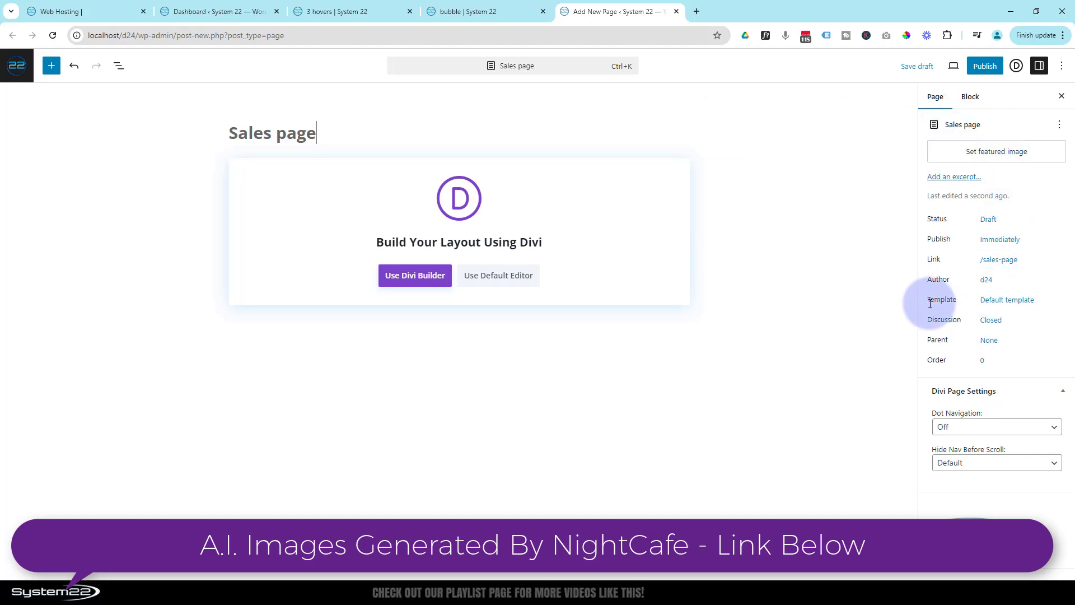
# Step: Set the page's template to Blank Page and open the page in the Divi Builder
pyautogui.click(1015, 304)
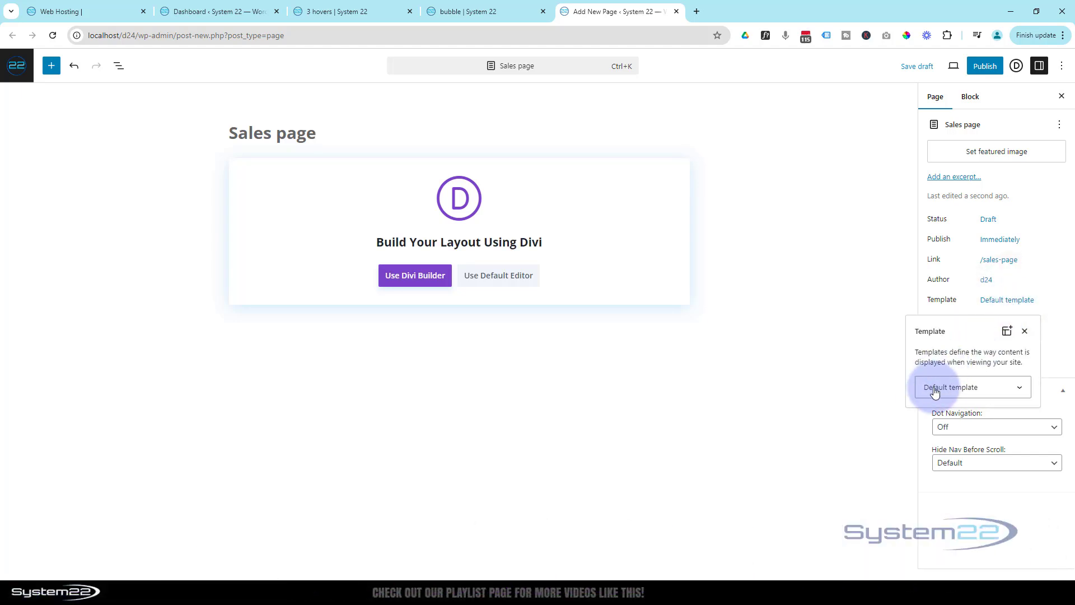
pyautogui.click(1021, 392)
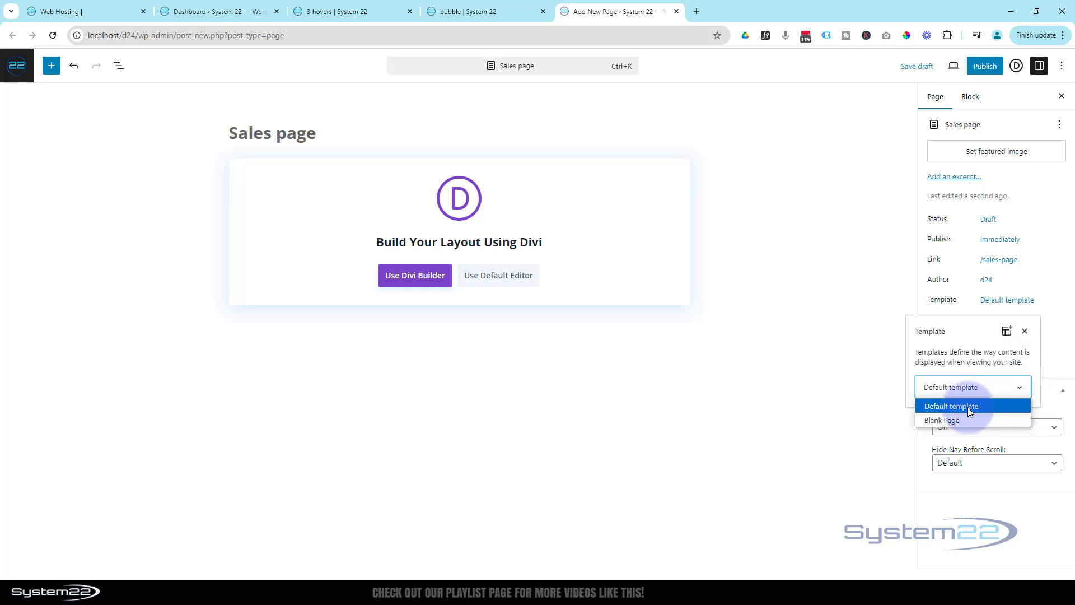
pyautogui.click(945, 423)
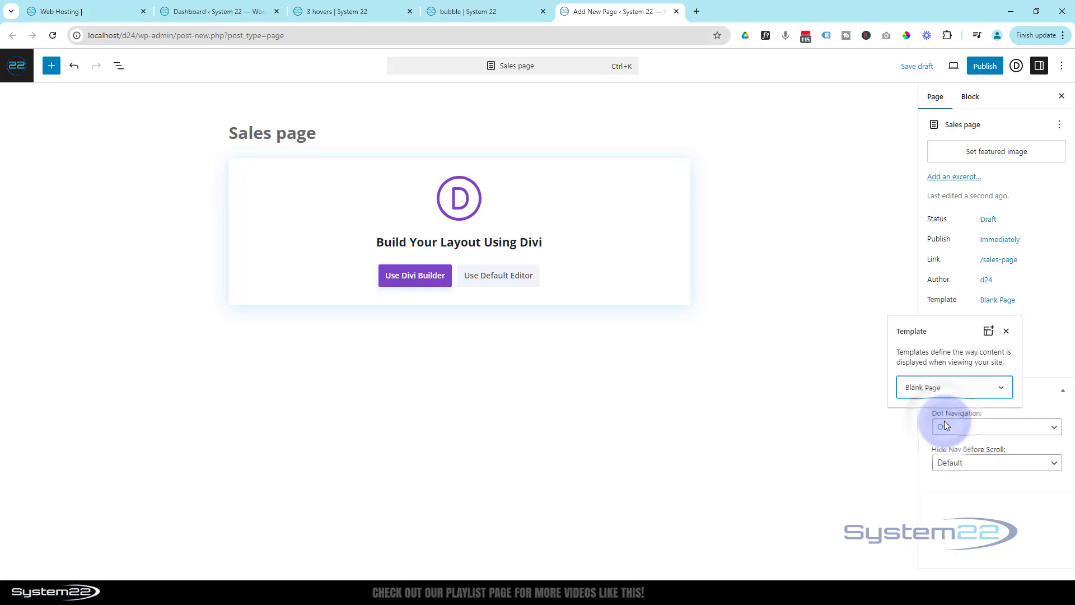
pyautogui.click(1059, 341)
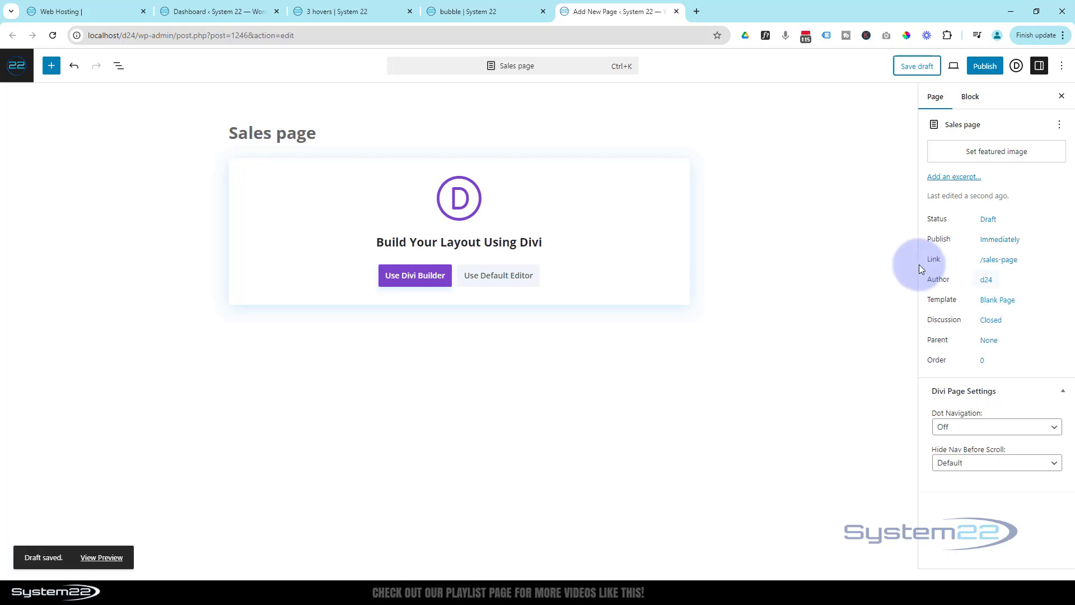
pyautogui.click(411, 283)
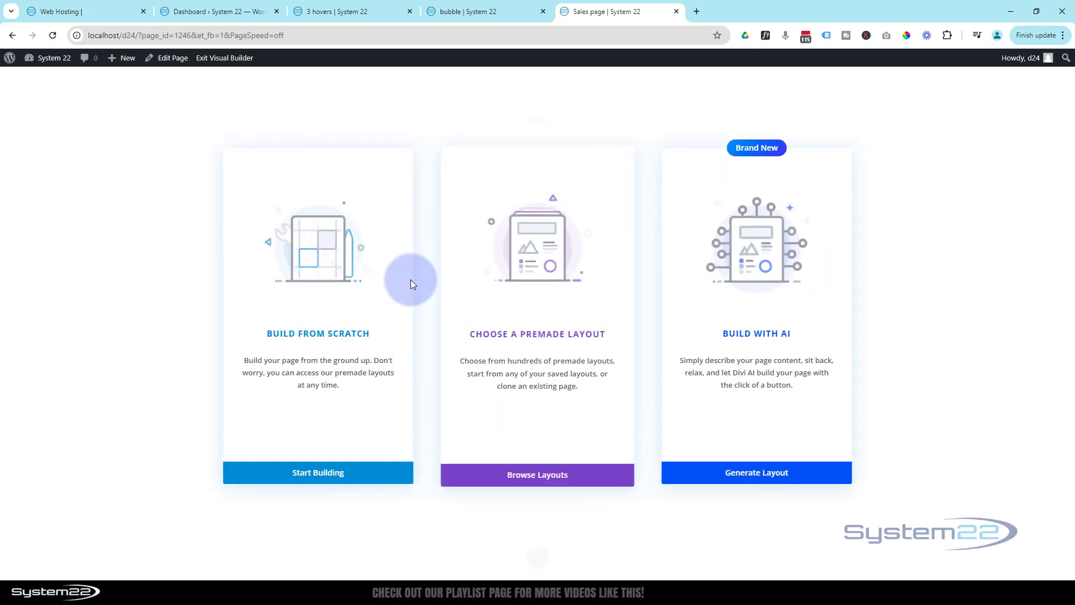
# Step: Start building the page from scratch with a single-column row and add a Heading module to it
pyautogui.click(332, 474)
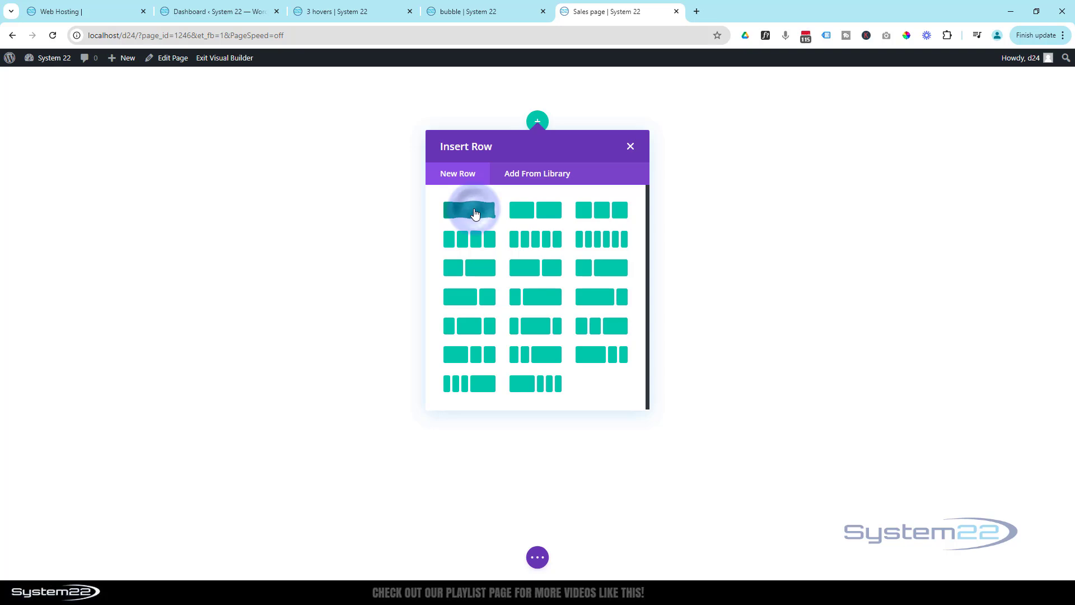
pyautogui.click(475, 211)
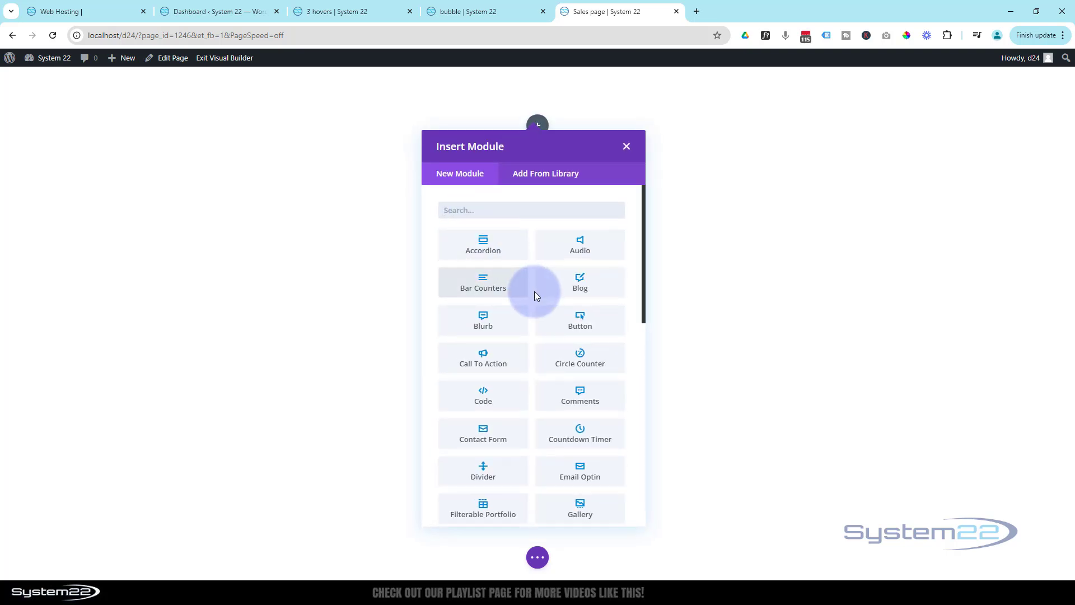
pyautogui.scroll(-3, 534, 294)
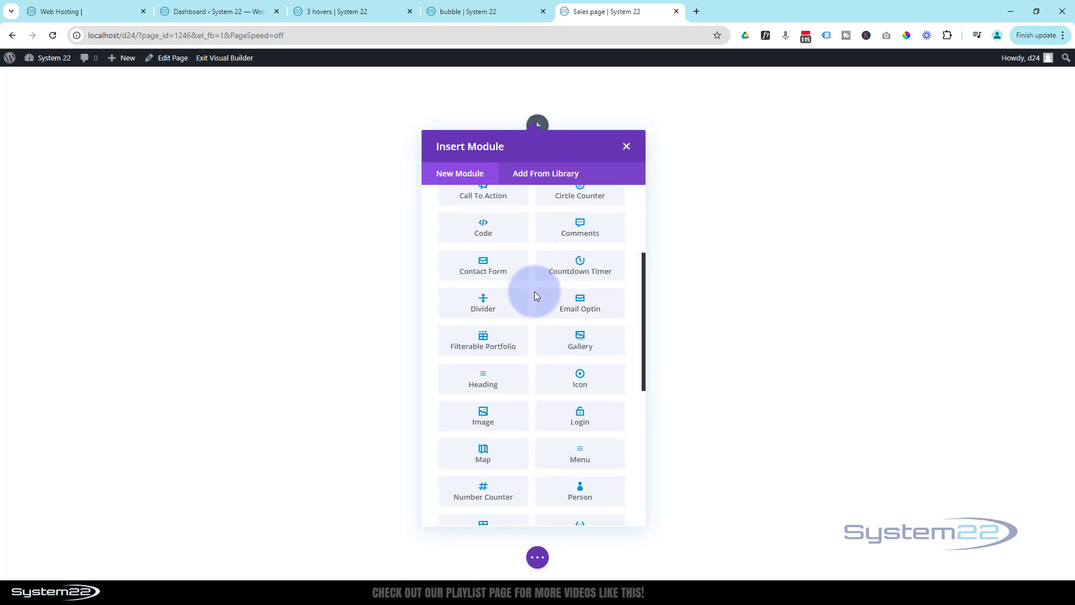
pyautogui.click(483, 379)
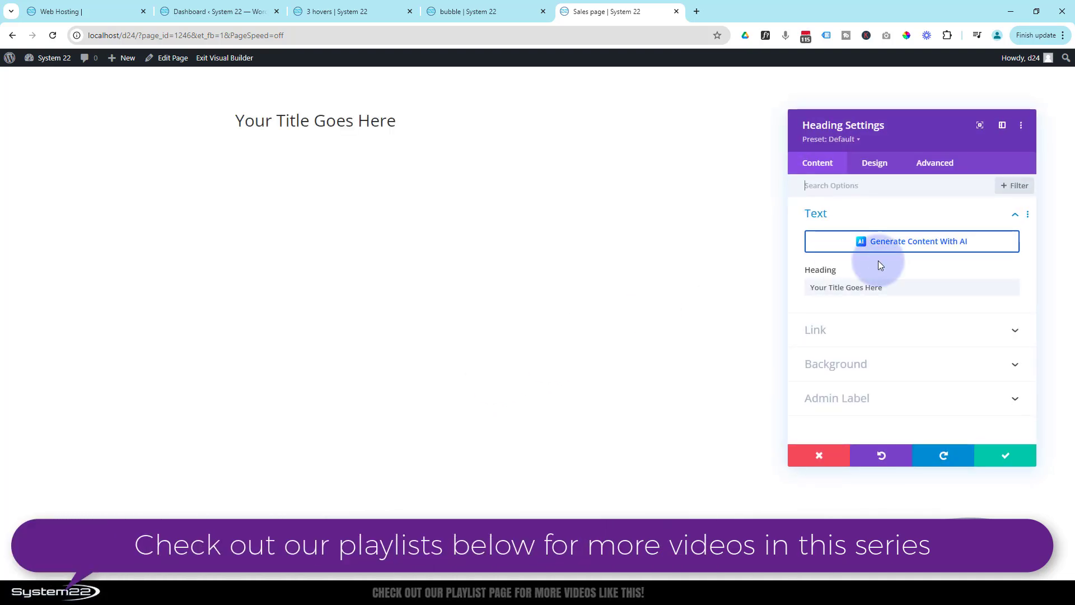
# Step: Replace the placeholder heading text with "Astronomical Sale On Now!"
pyautogui.moveTo(887, 287); pyautogui.dragTo(785, 290)
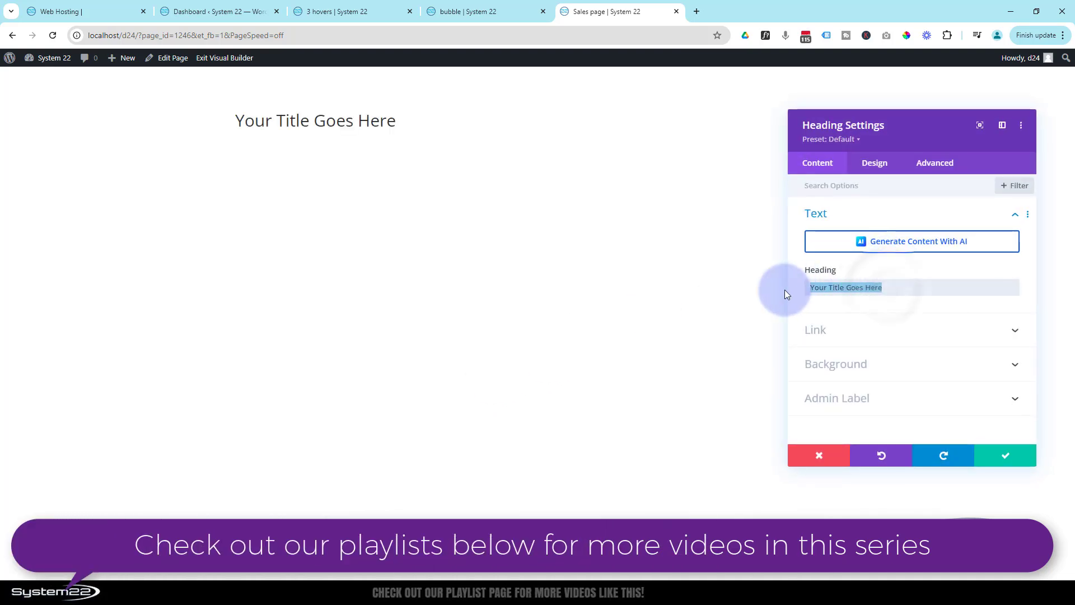
pyautogui.write('Astronomical Sal')
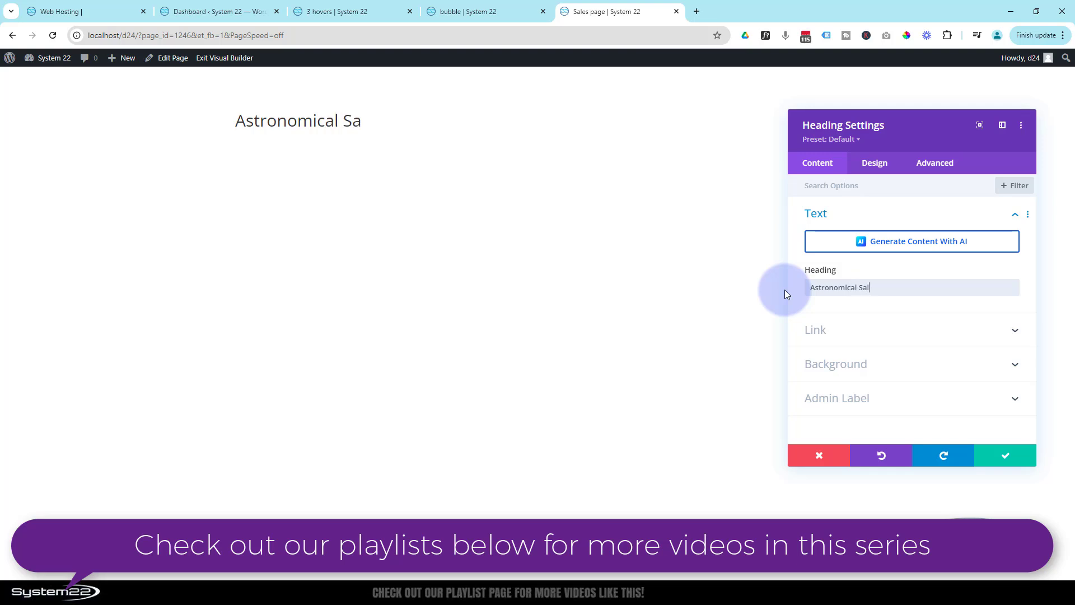
pyautogui.write('e On Now!')
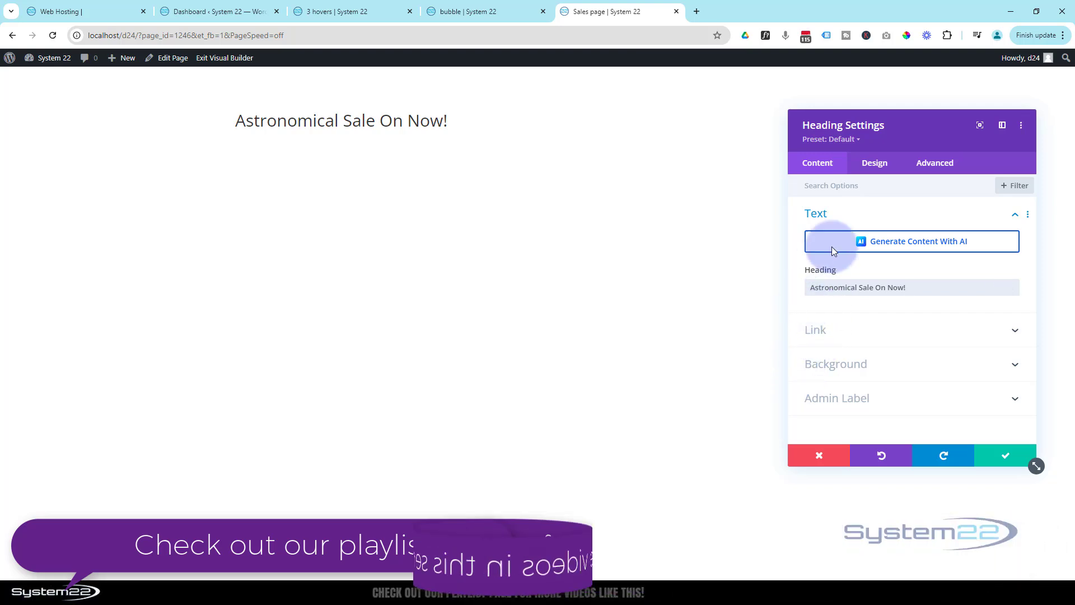
# Step: Set the heading's font to Aclonica with a Bold weight in its heading text design options
pyautogui.click(876, 168)
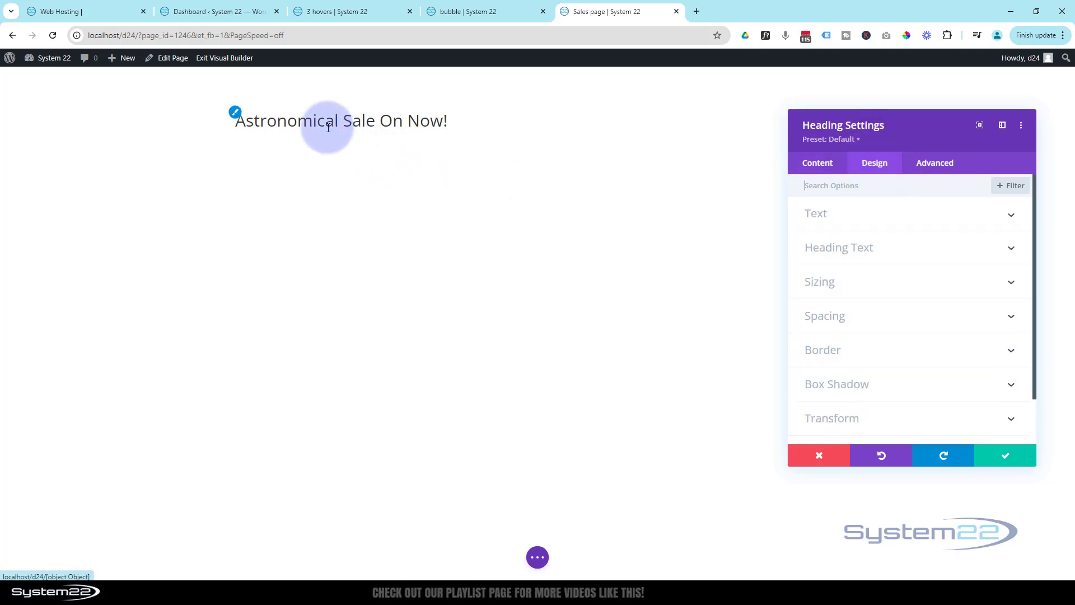
pyautogui.click(868, 180)
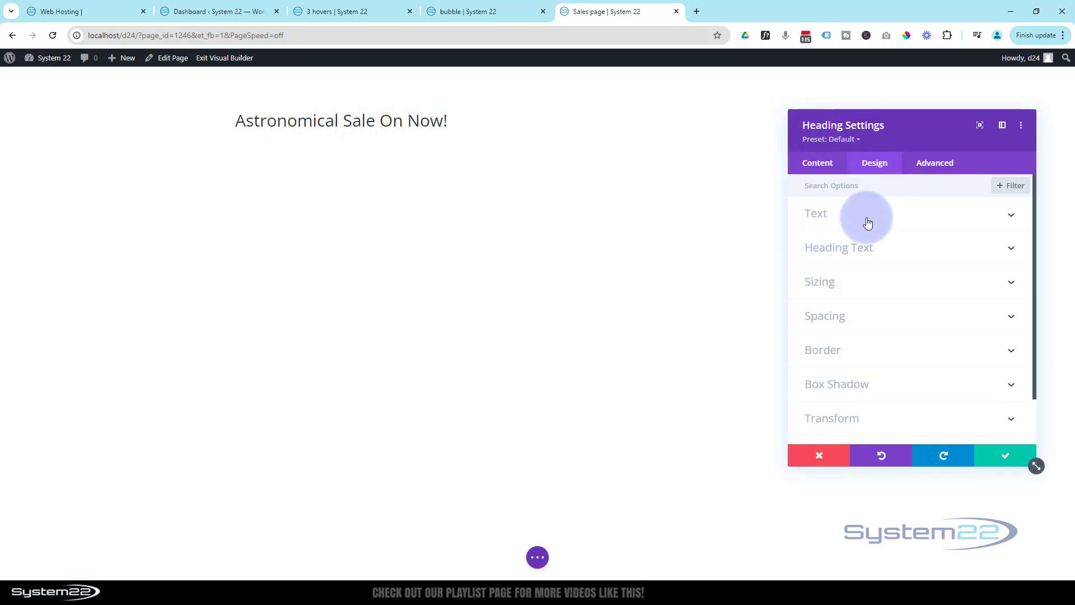
pyautogui.click(235, 115)
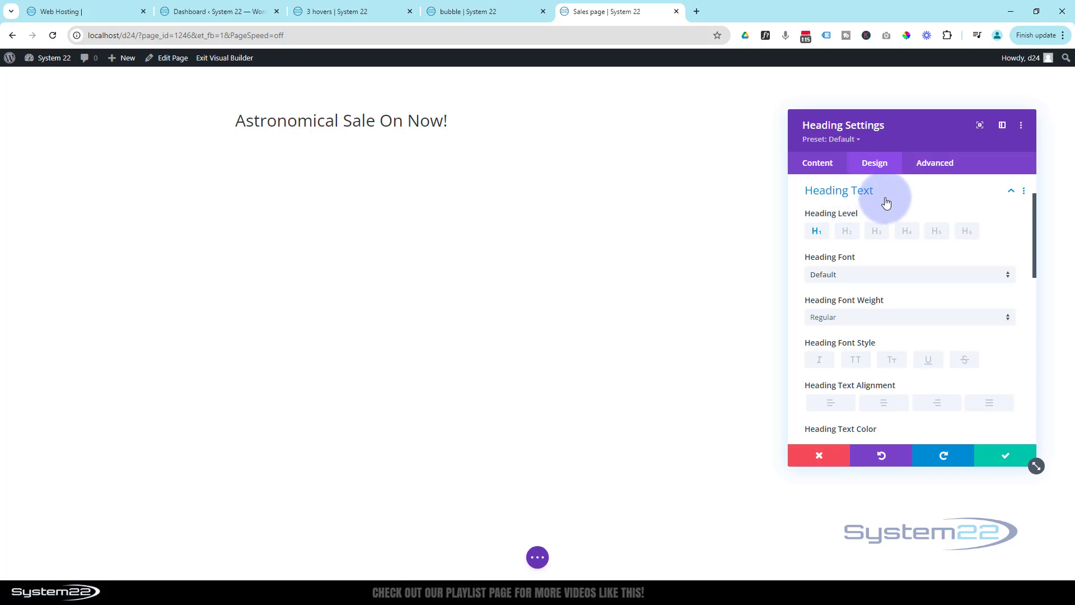
pyautogui.click(884, 278)
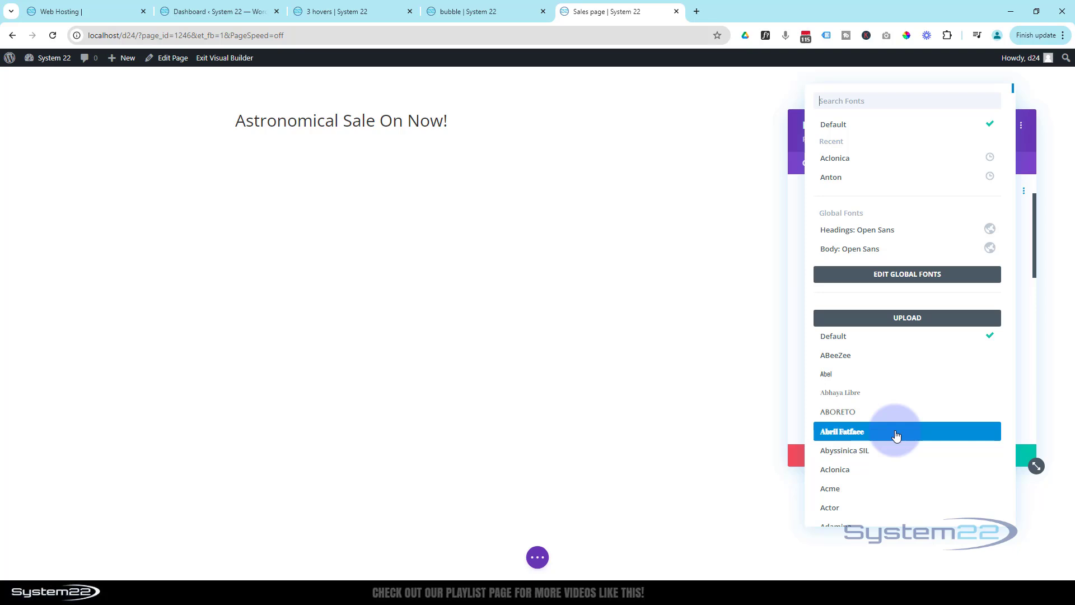
pyautogui.click(854, 162)
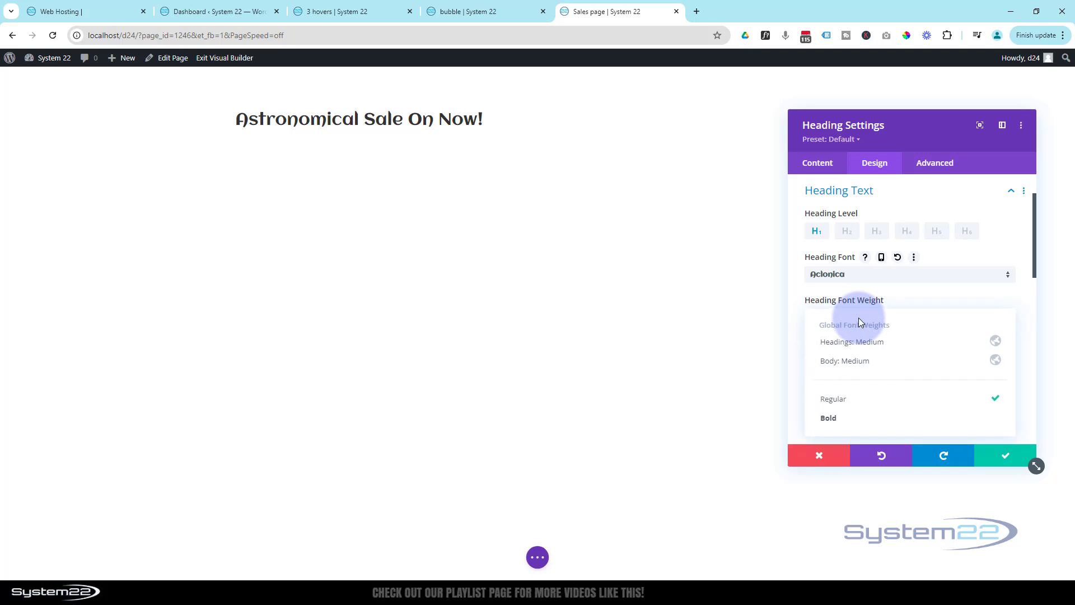
pyautogui.click(833, 420)
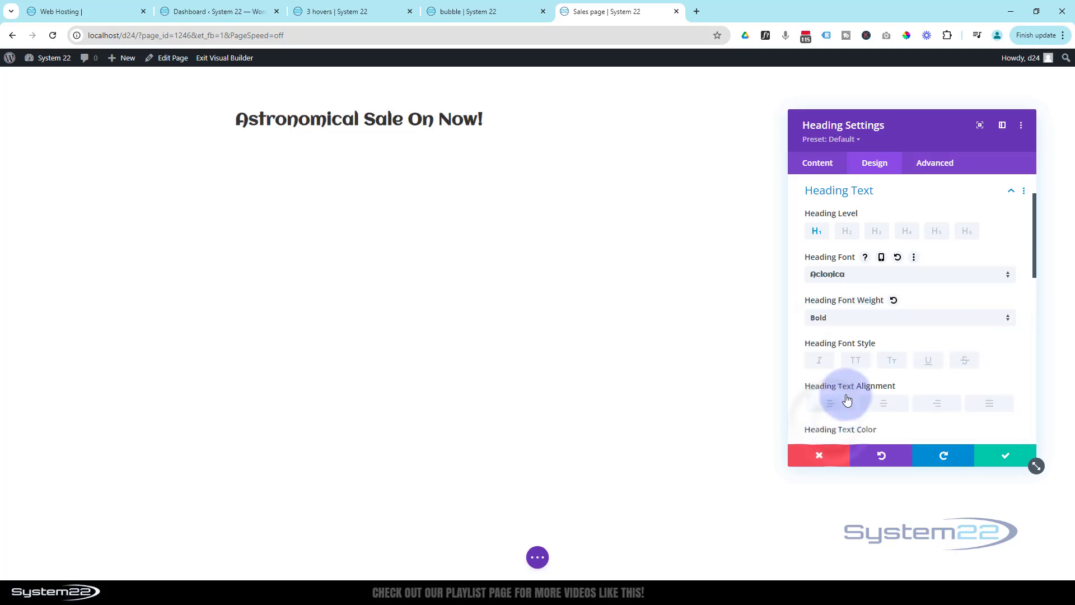
# Step: Set the heading text size to 60px, centre-align it and save the heading module
pyautogui.scroll(-2, 859, 371)
pyautogui.click(968, 405)
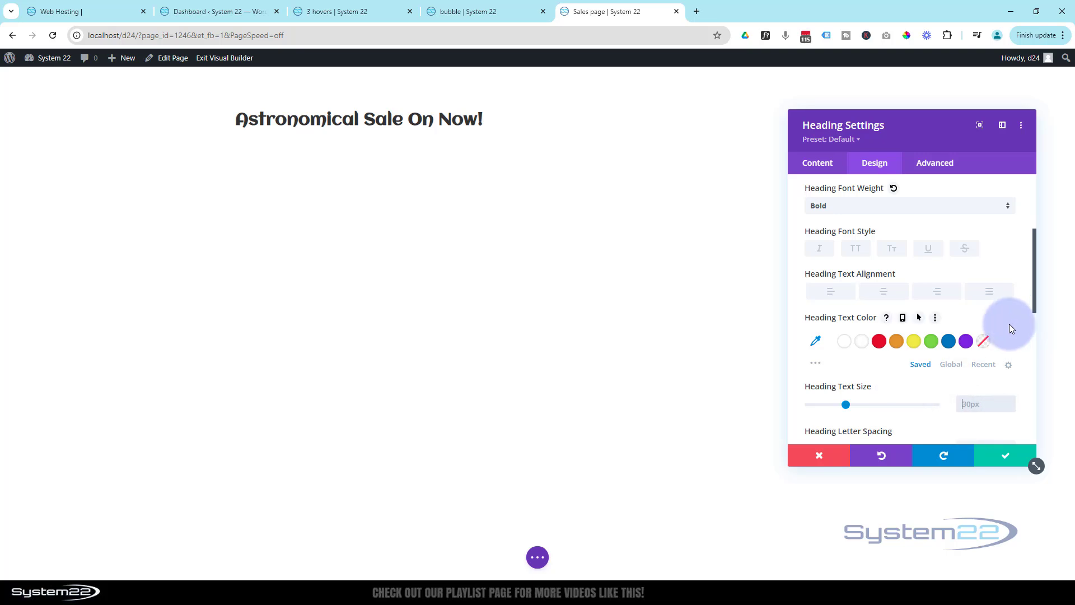
pyautogui.write('60px')
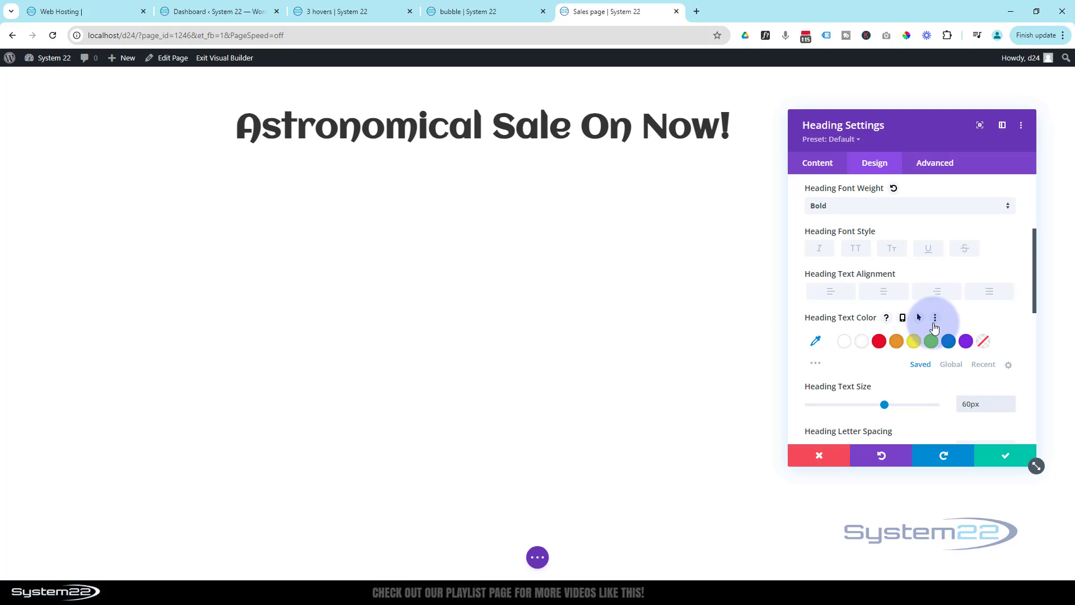
pyautogui.click(884, 292)
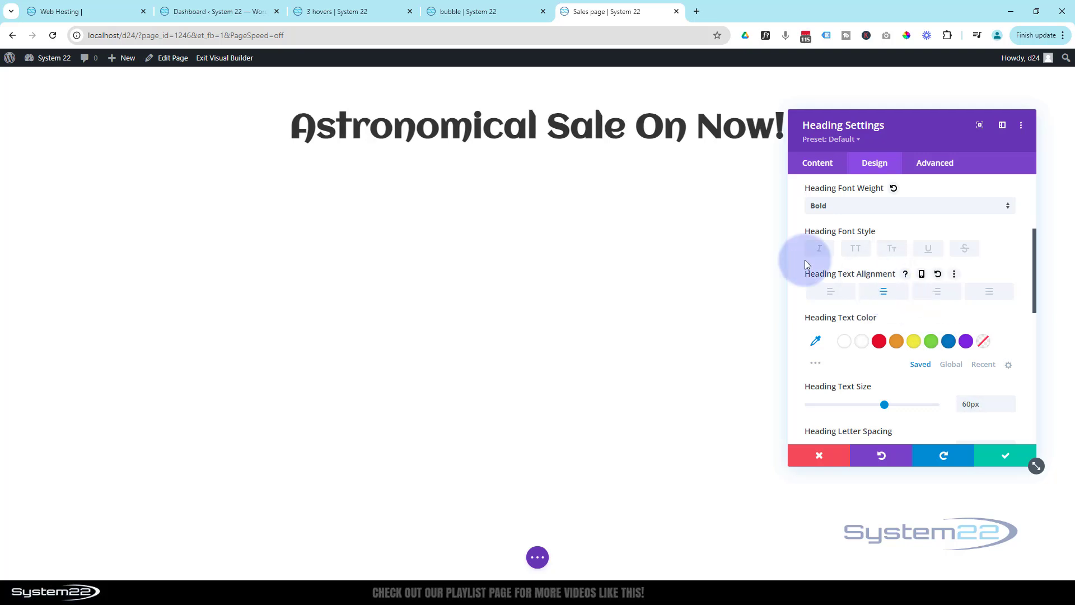
pyautogui.click(997, 463)
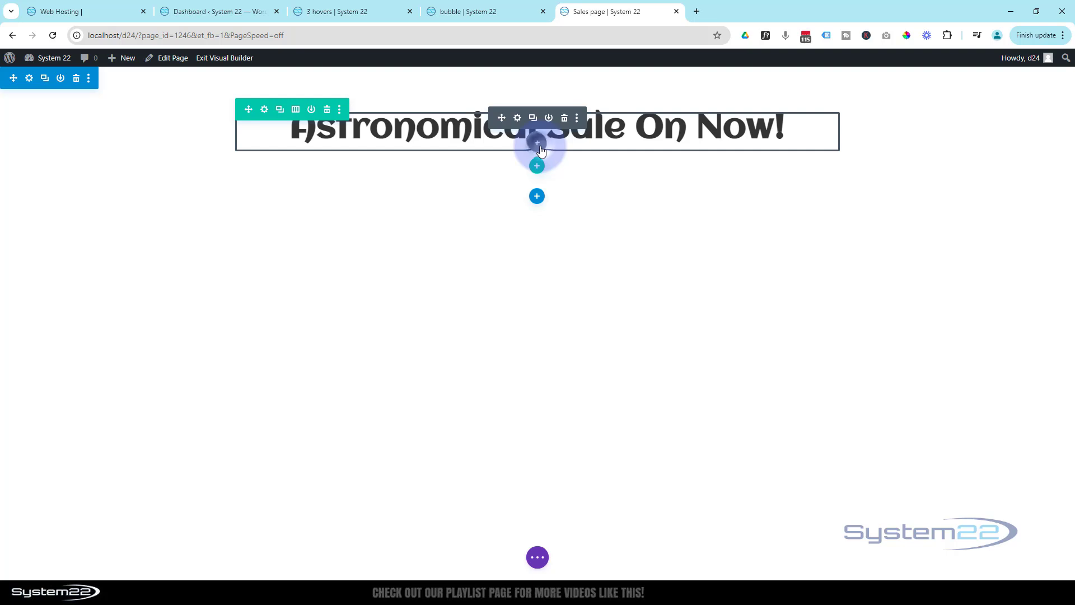
# Step: Add an Icon module directly below the heading and choose the double downward chevron icon
pyautogui.click(537, 144)
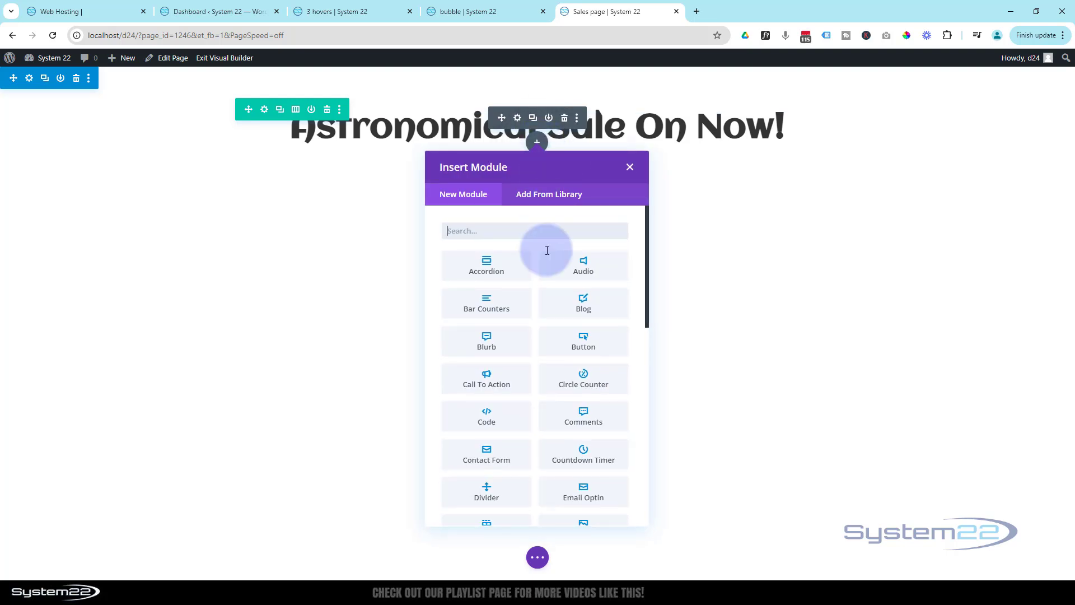
pyautogui.scroll(-3, 549, 294)
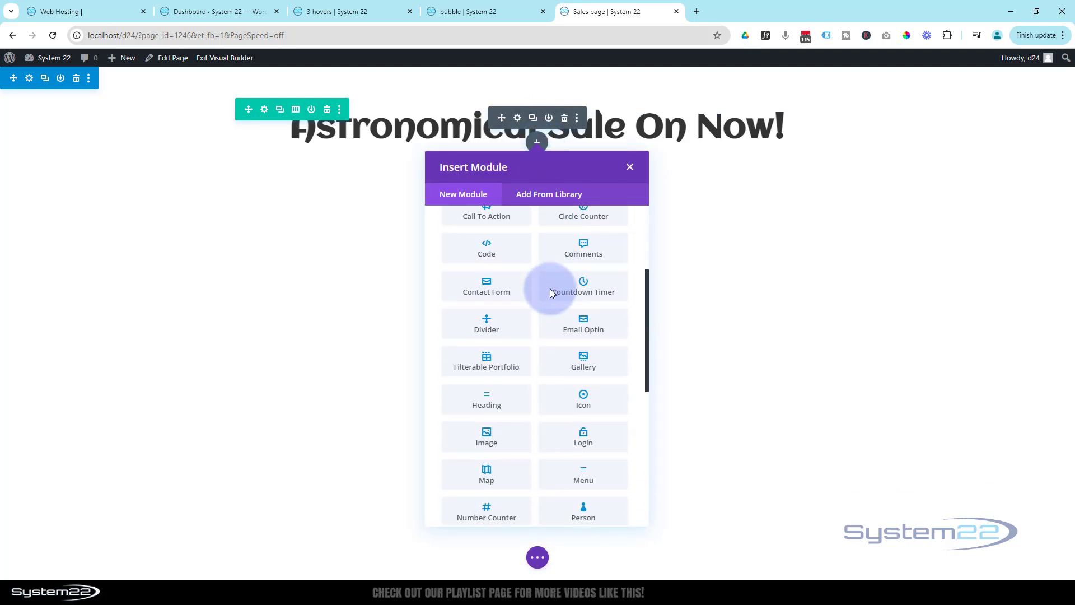
pyautogui.click(583, 402)
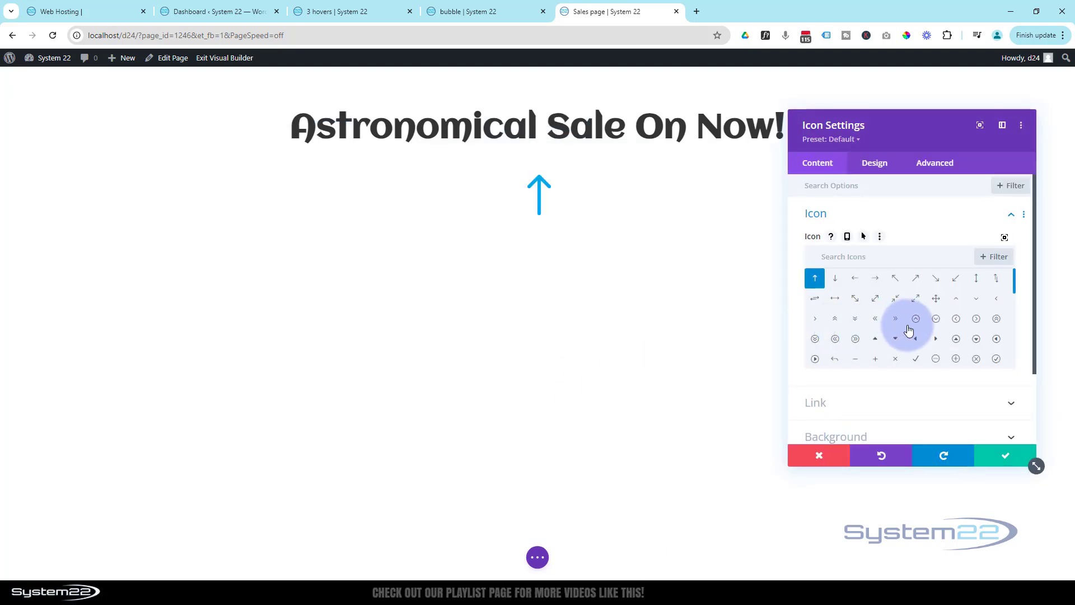
pyautogui.click(856, 320)
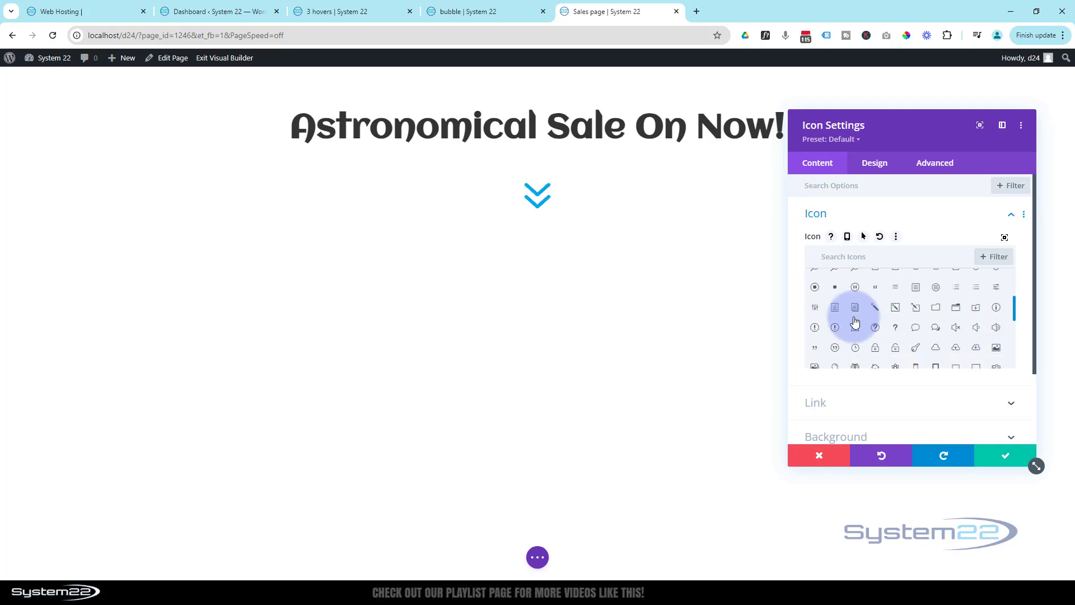
# Step: Give the chevron icon a semi-transparent black background, rgba(0,0,0,0.61)
pyautogui.click(848, 436)
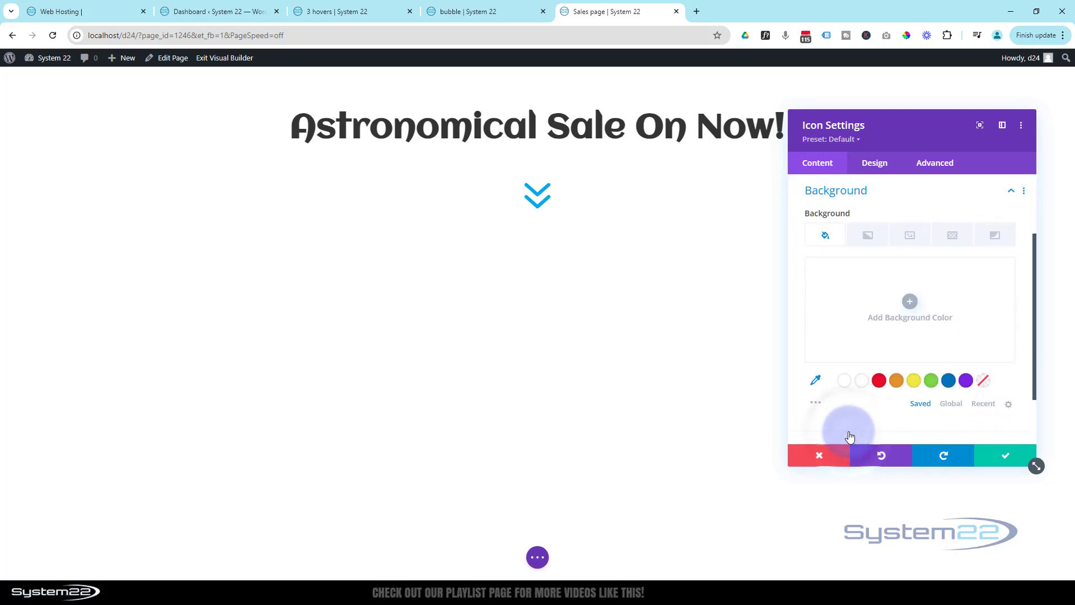
pyautogui.click(815, 402)
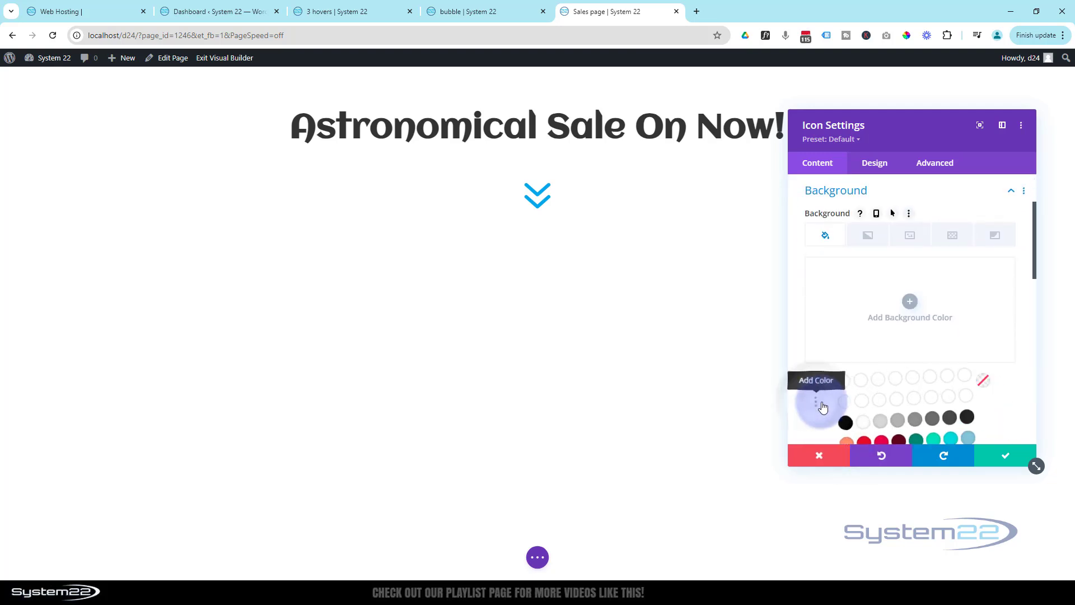
pyautogui.click(845, 424)
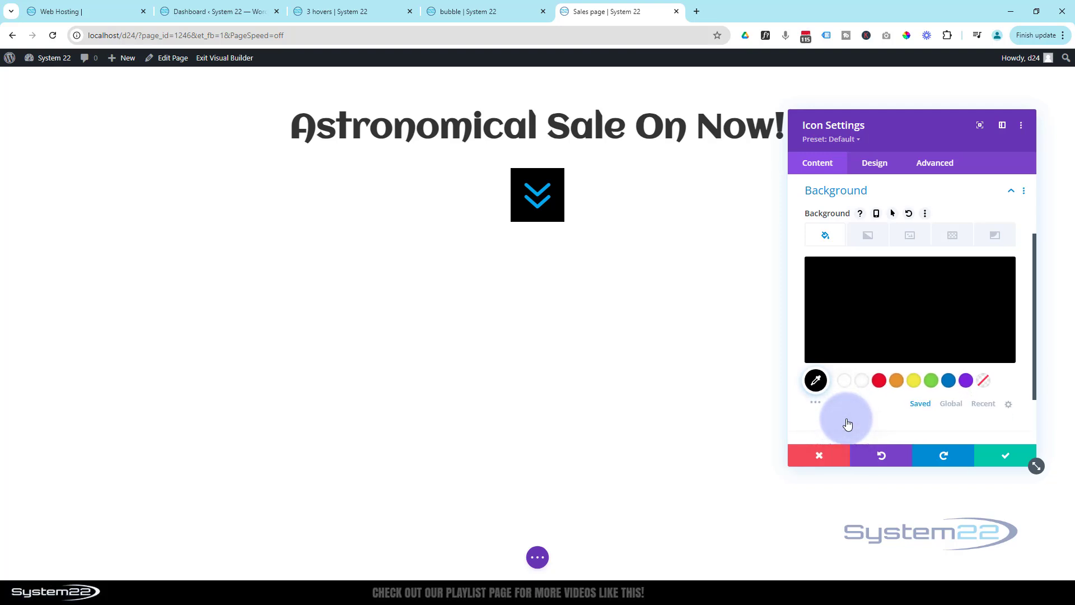
pyautogui.click(900, 342)
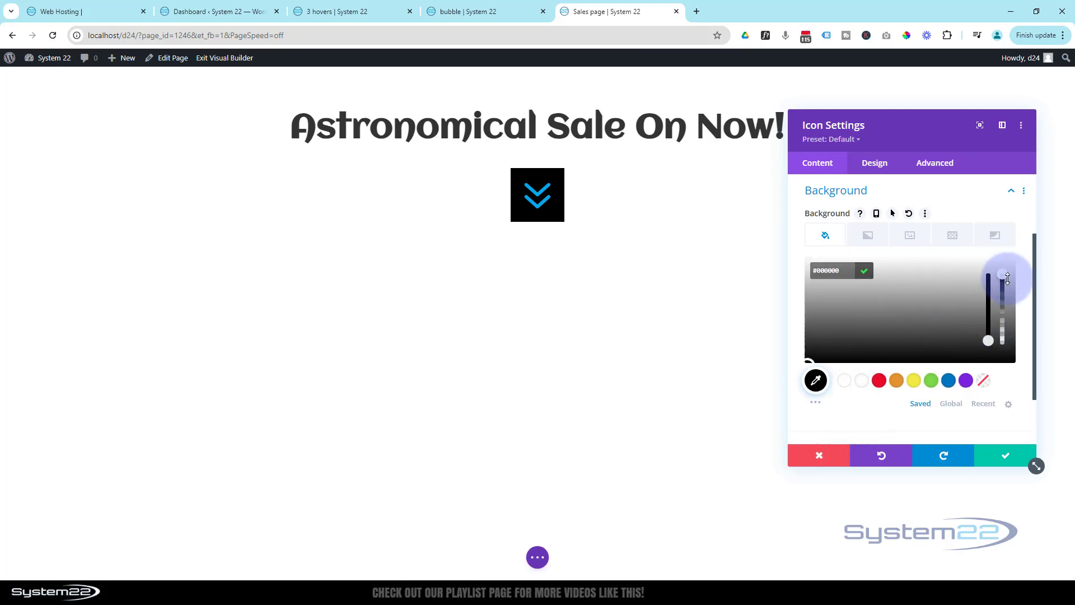
pyautogui.moveTo(1003, 276); pyautogui.dragTo(1003, 312)
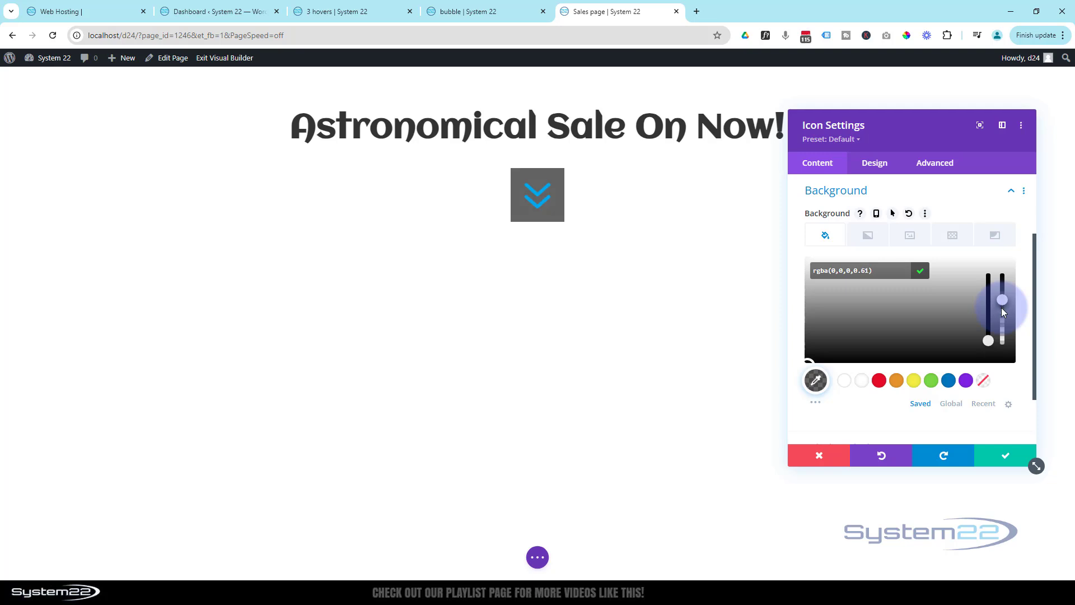
# Step: Round all corners of the chevron icon's background to 50% and save the icon module
pyautogui.click(878, 164)
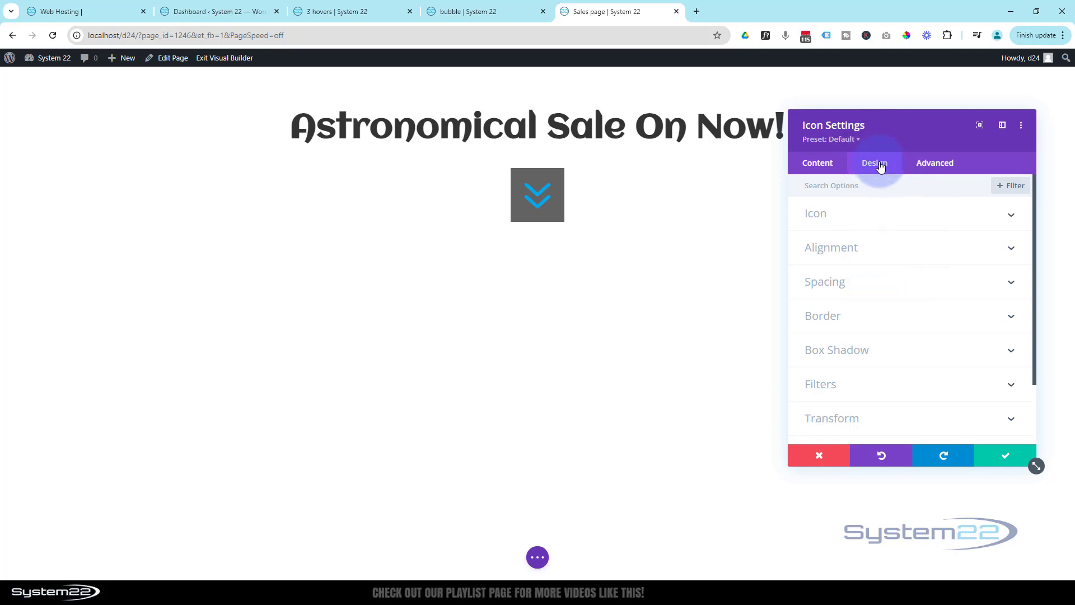
pyautogui.click(868, 320)
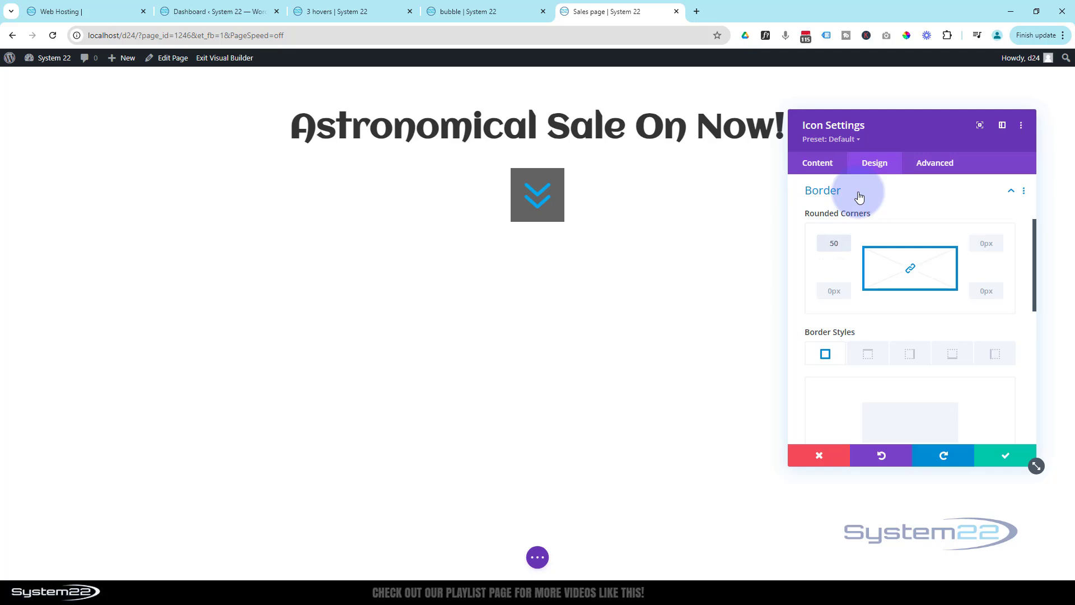
pyautogui.write('%')
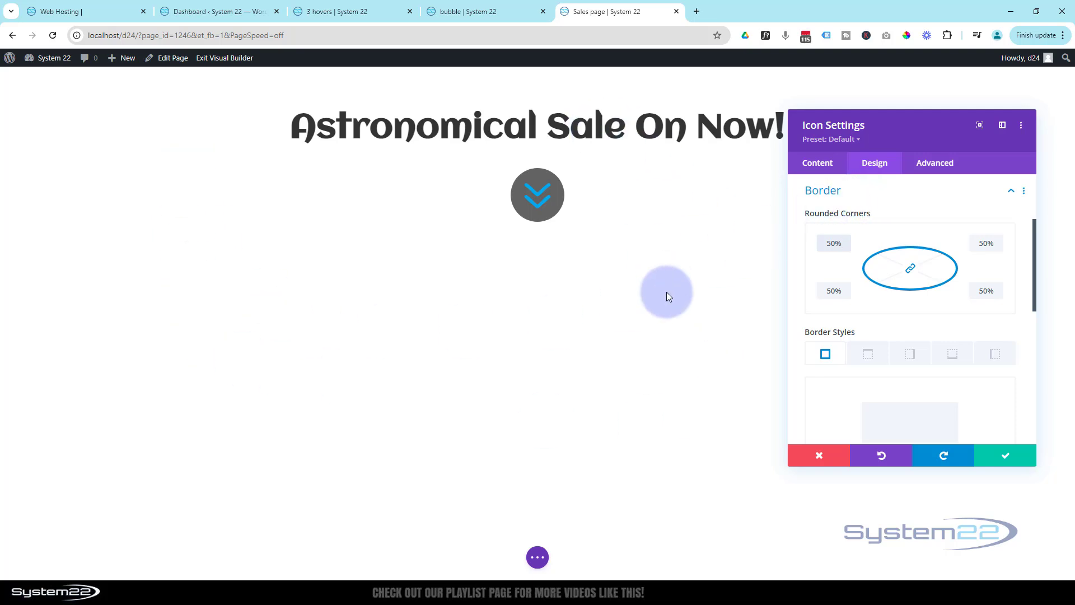
pyautogui.click(1002, 459)
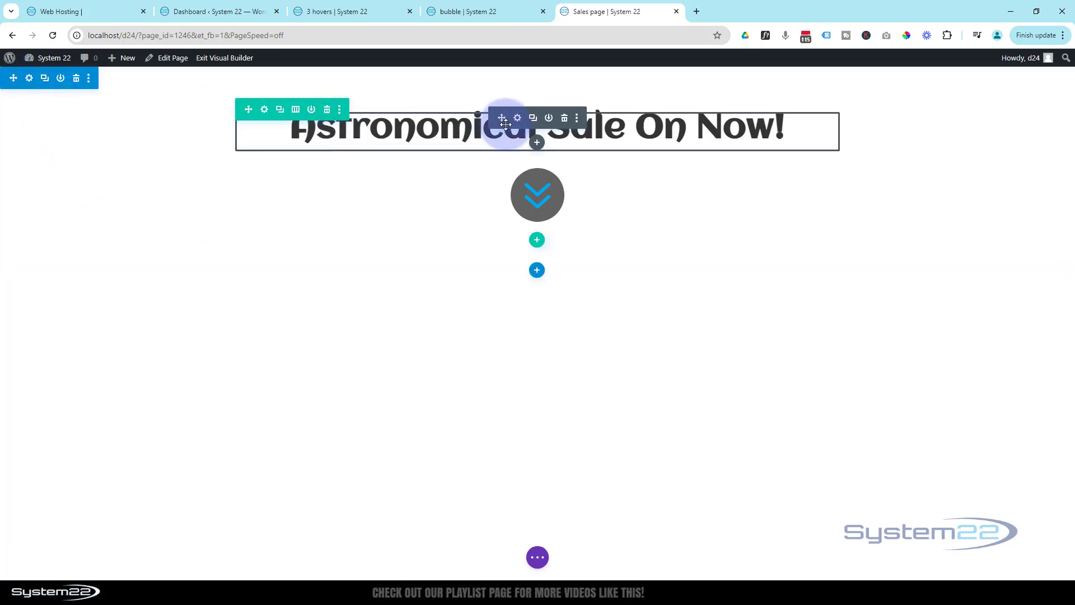
# Step: Set the section's background image to the planets-over-rocky-landscape picture with the glowing horizon from the media library
pyautogui.click(30, 79)
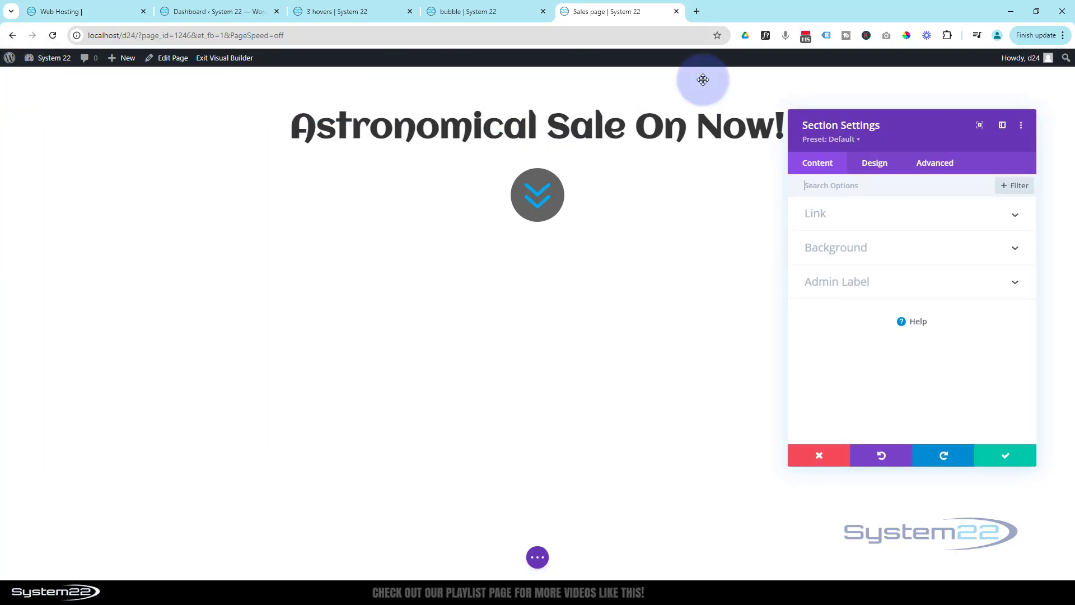
pyautogui.click(902, 248)
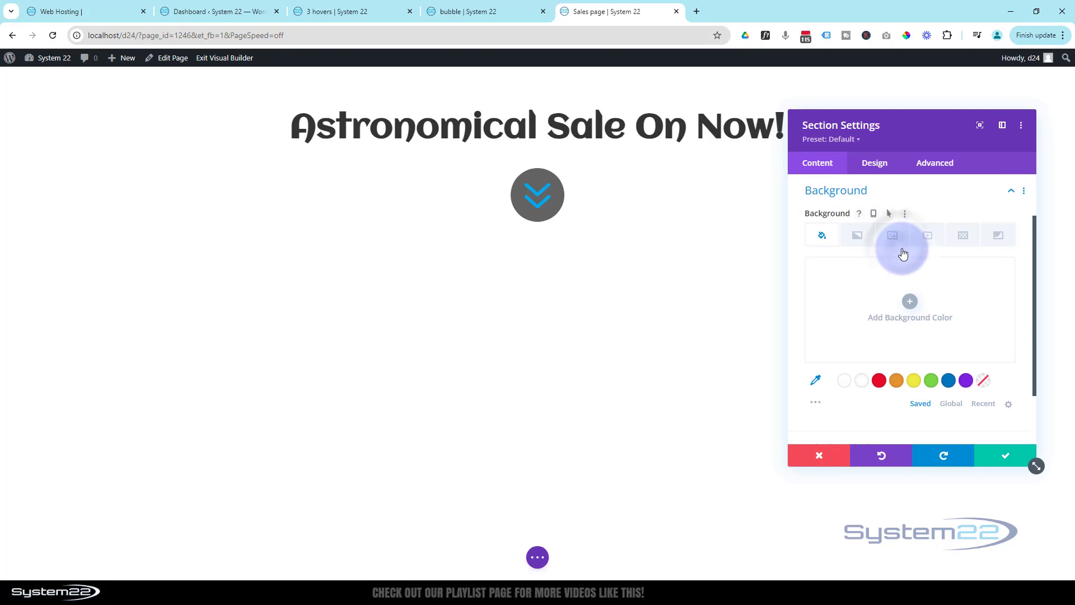
pyautogui.click(895, 237)
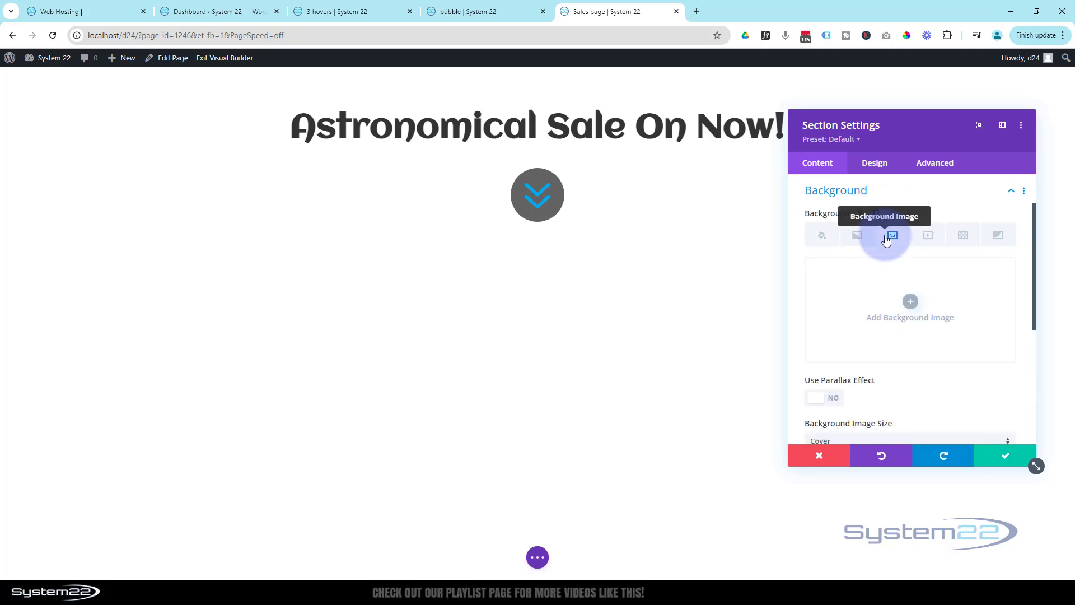
pyautogui.click(910, 302)
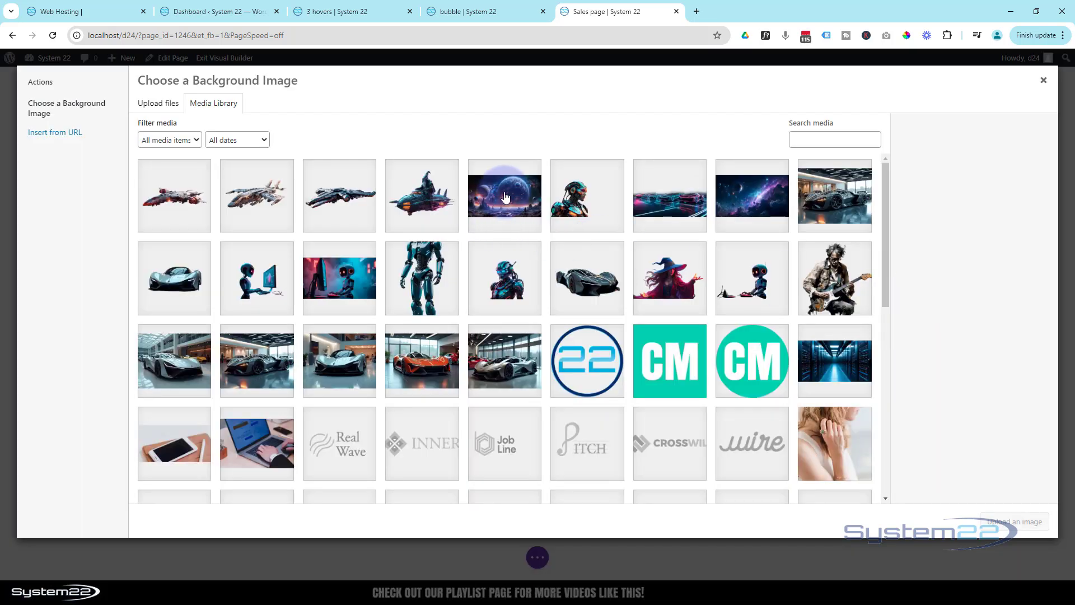
pyautogui.click(501, 221)
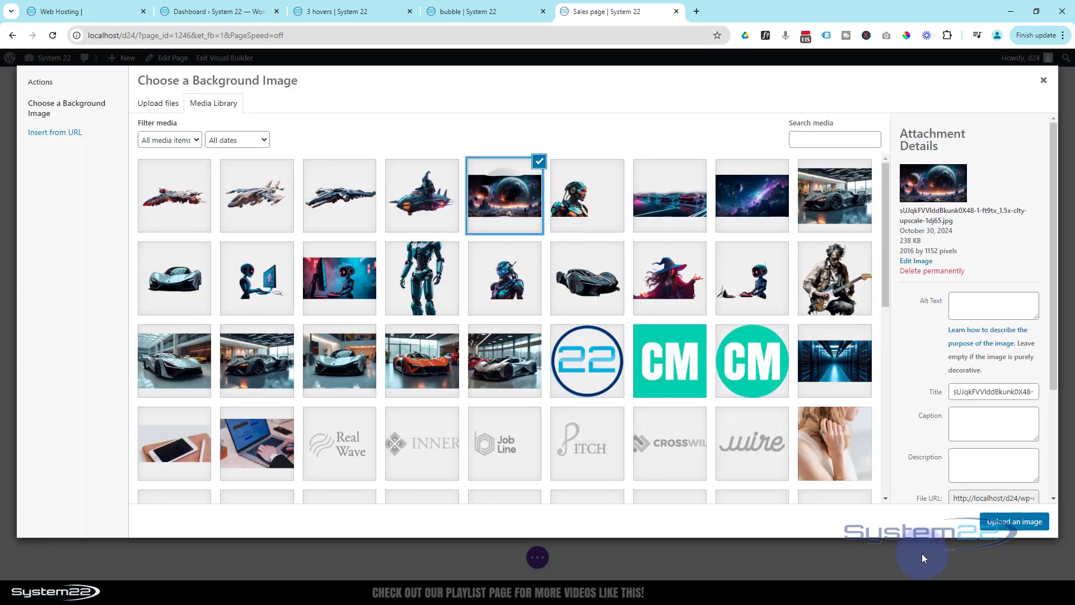
pyautogui.click(1003, 532)
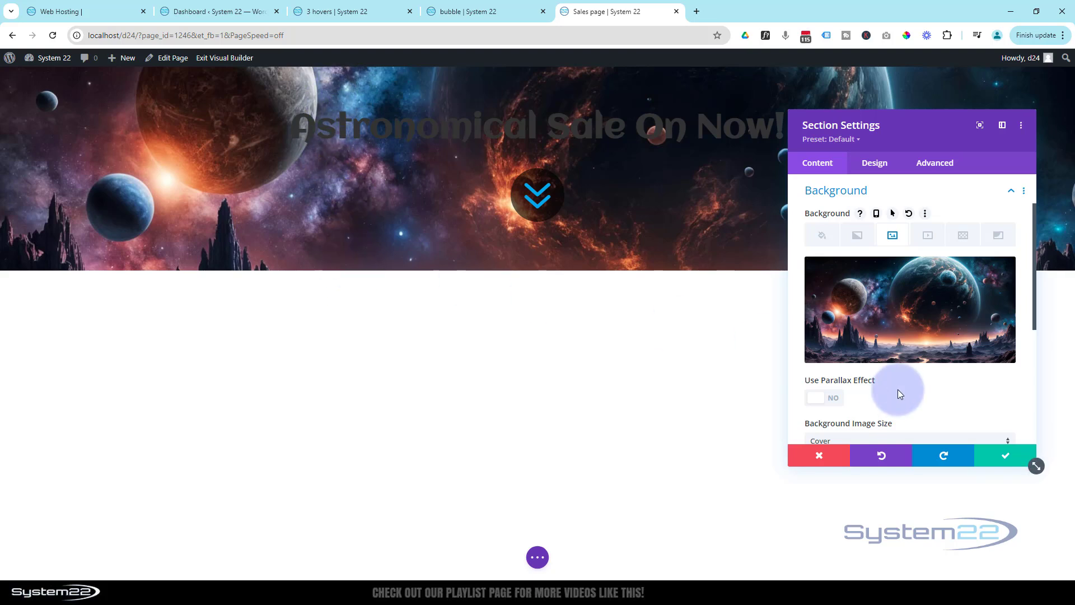
# Step: Enable the parallax effect on the section's background image and choose the CSS parallax method
pyautogui.scroll(-1, 897, 389)
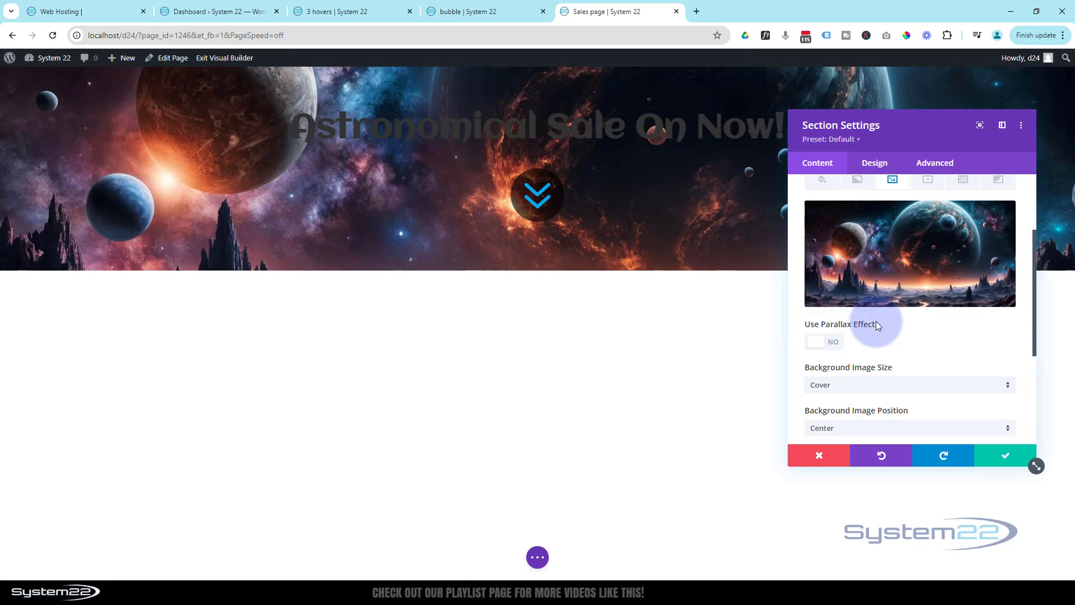
pyautogui.click(834, 344)
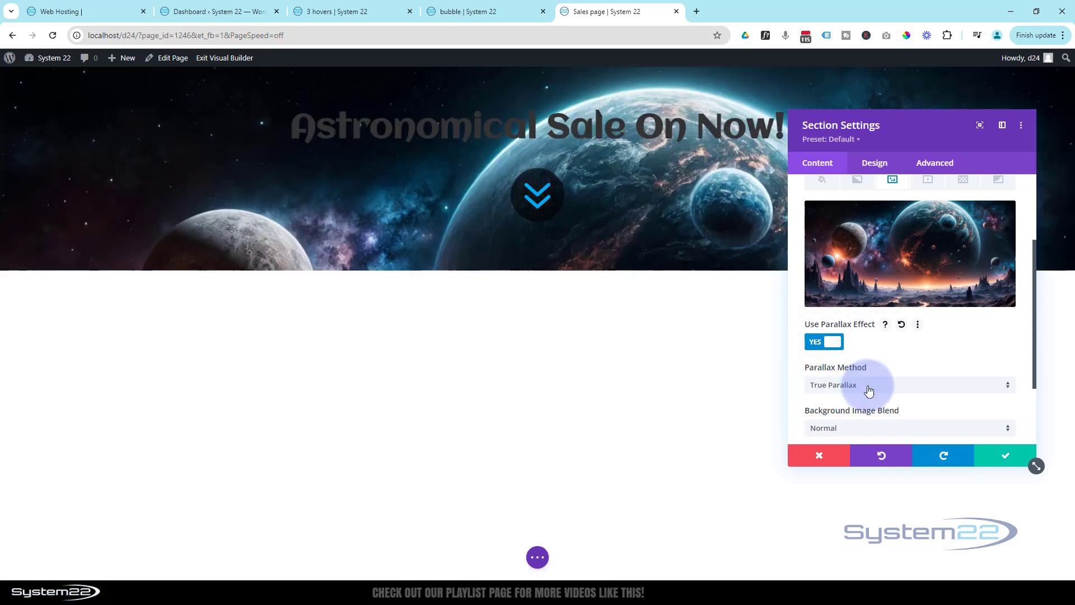
pyautogui.click(869, 390)
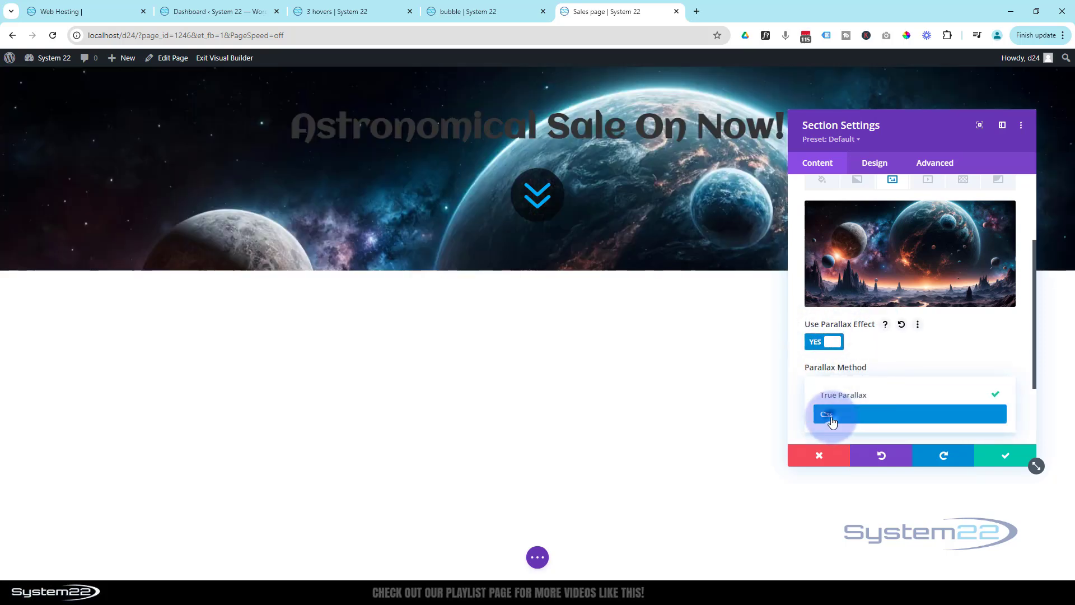
pyautogui.click(832, 415)
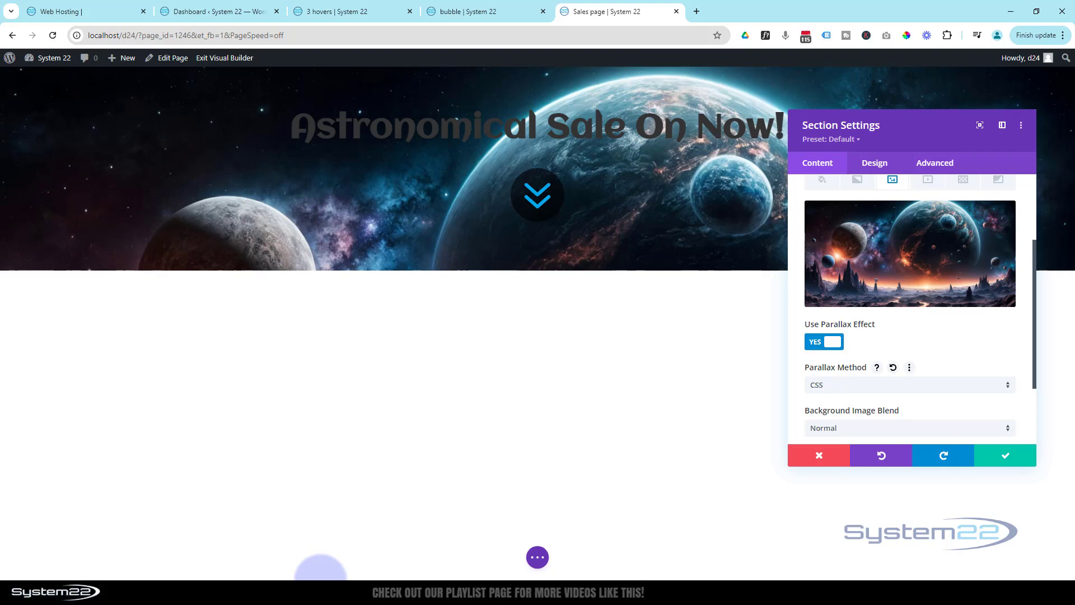
# Step: Set the section's minimum height to 100vh and save the section settings
pyautogui.click(869, 166)
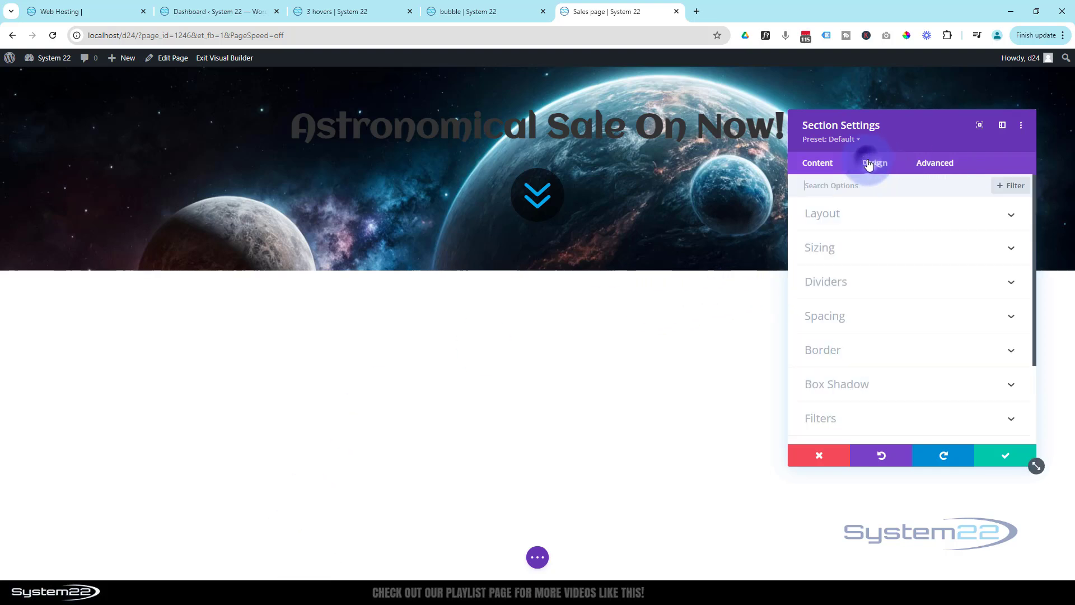
pyautogui.click(881, 251)
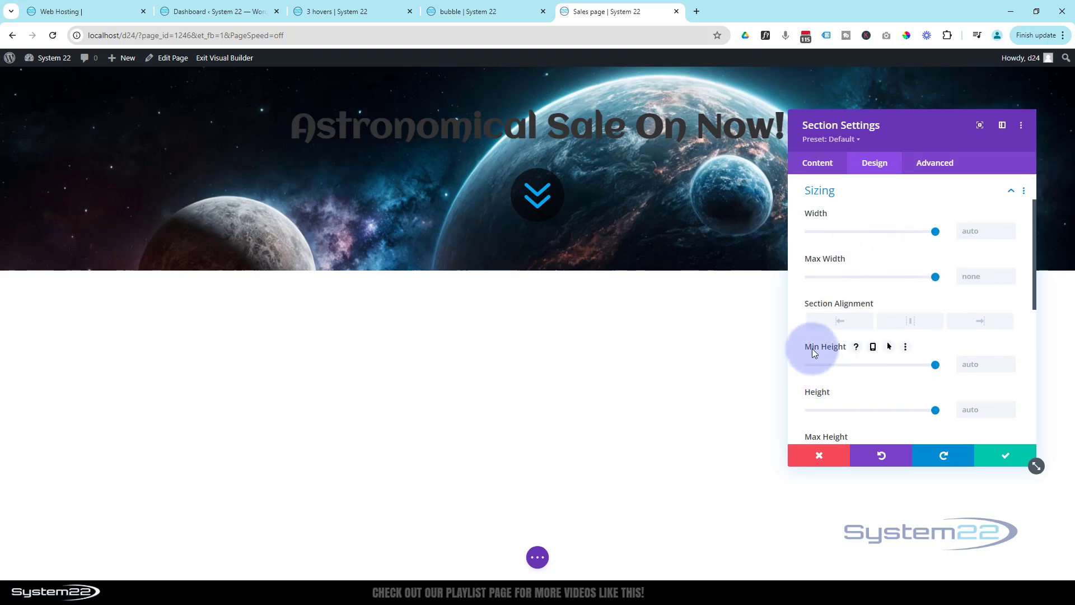
pyautogui.click(967, 363)
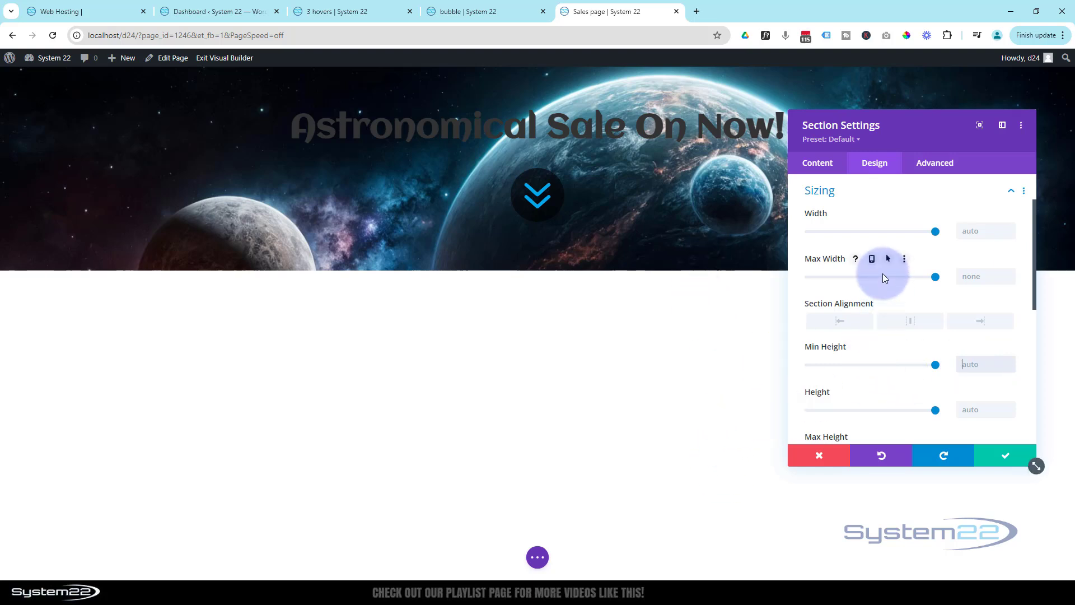
pyautogui.write('100vh')
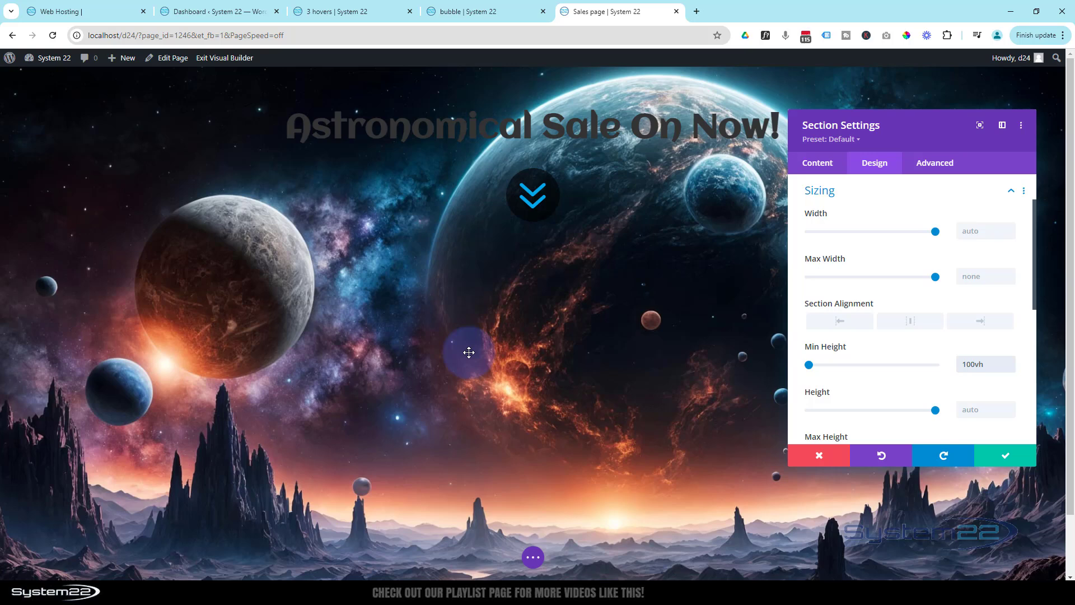
pyautogui.click(1005, 455)
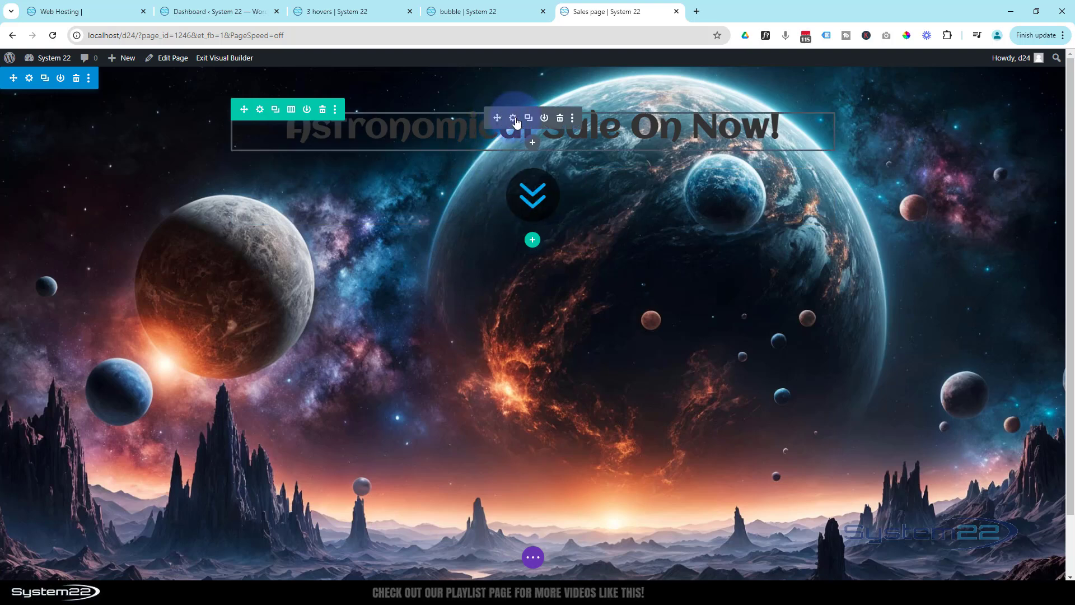
# Step: Change the "Astronomical Sale On Now!" heading's text color to white, #ffffff
pyautogui.click(513, 118)
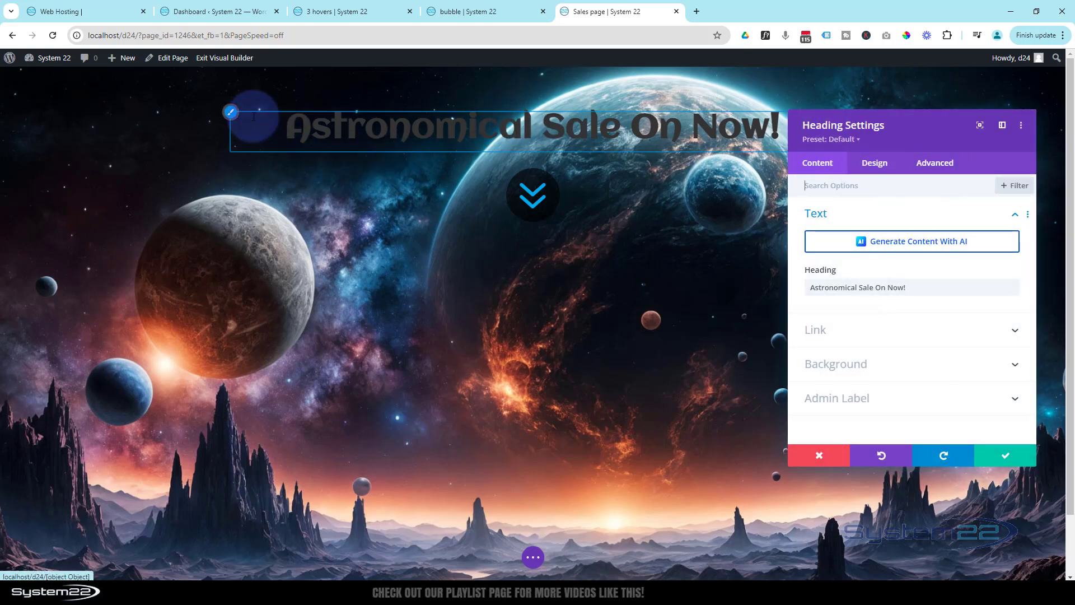
pyautogui.click(231, 113)
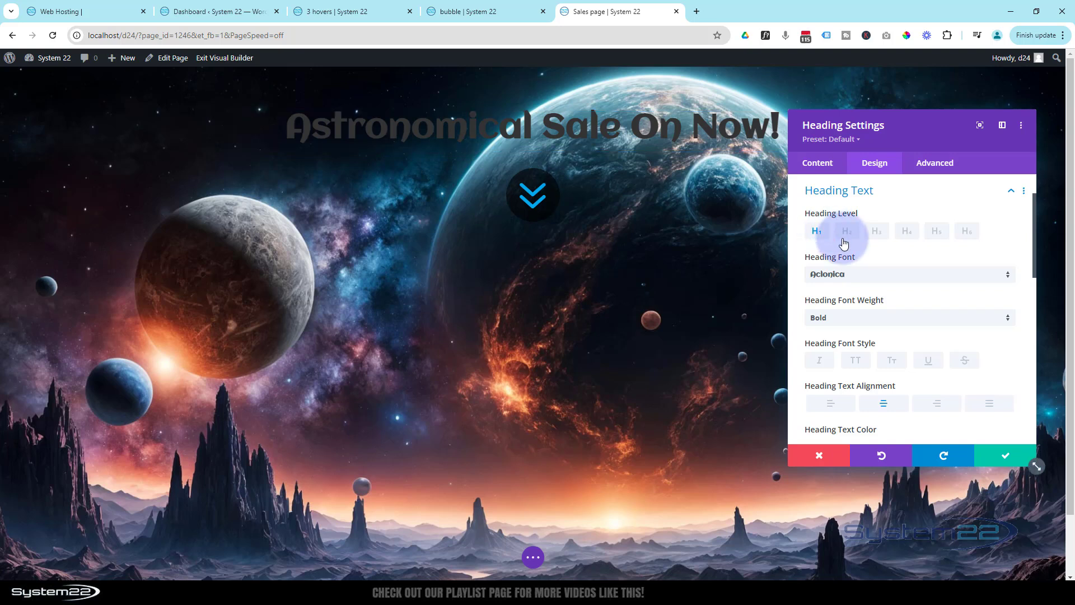
pyautogui.scroll(-2, 908, 287)
pyautogui.scroll(-1, 909, 287)
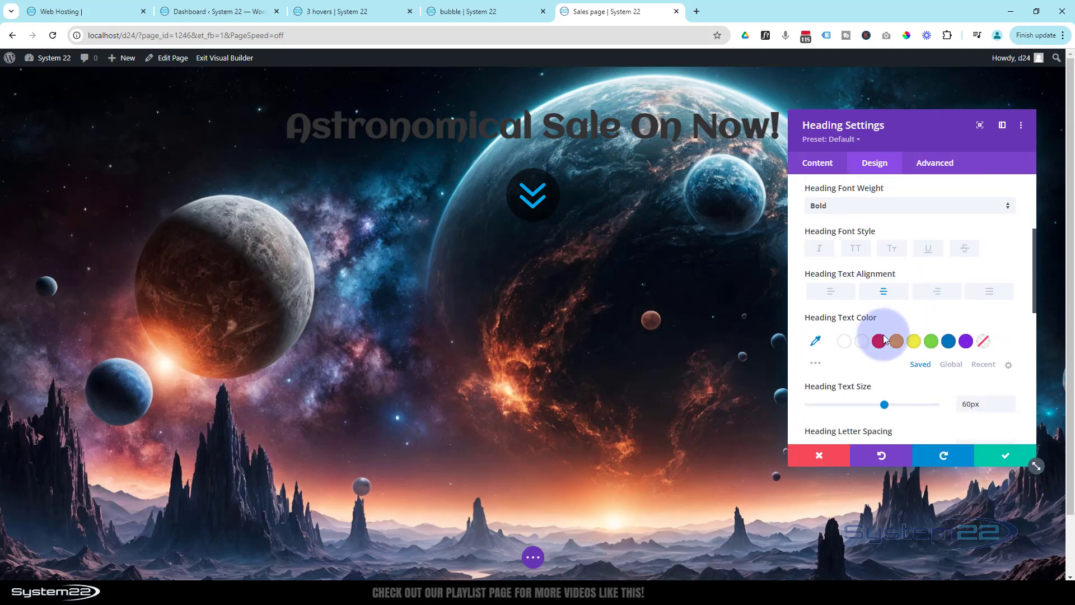
pyautogui.click(864, 347)
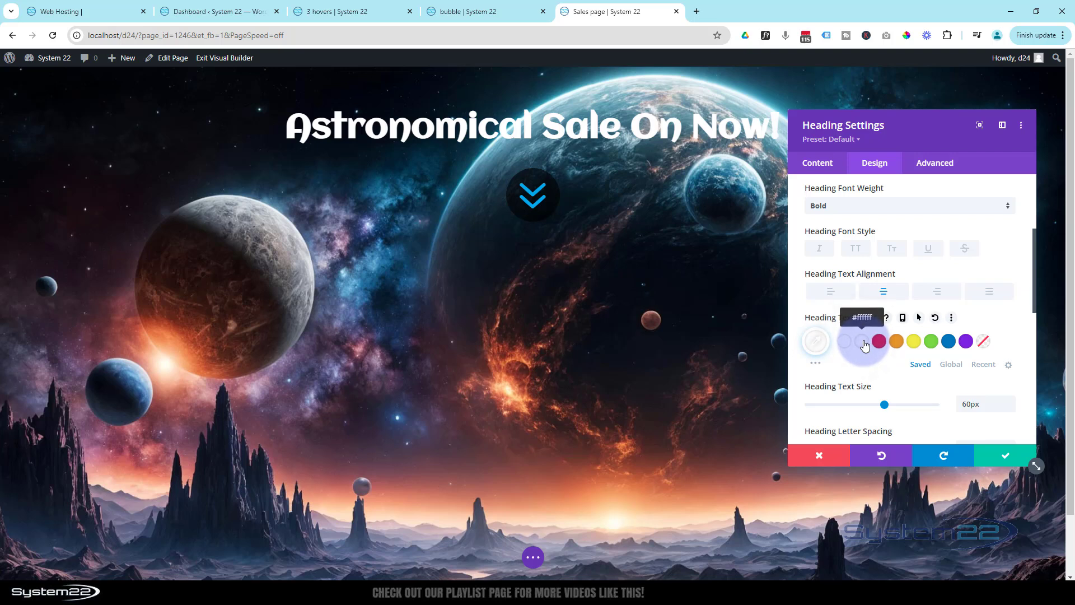
# Step: Give the heading a soft text shadow without offset in purple #8300e9 and save the heading module
pyautogui.scroll(-3, 864, 344)
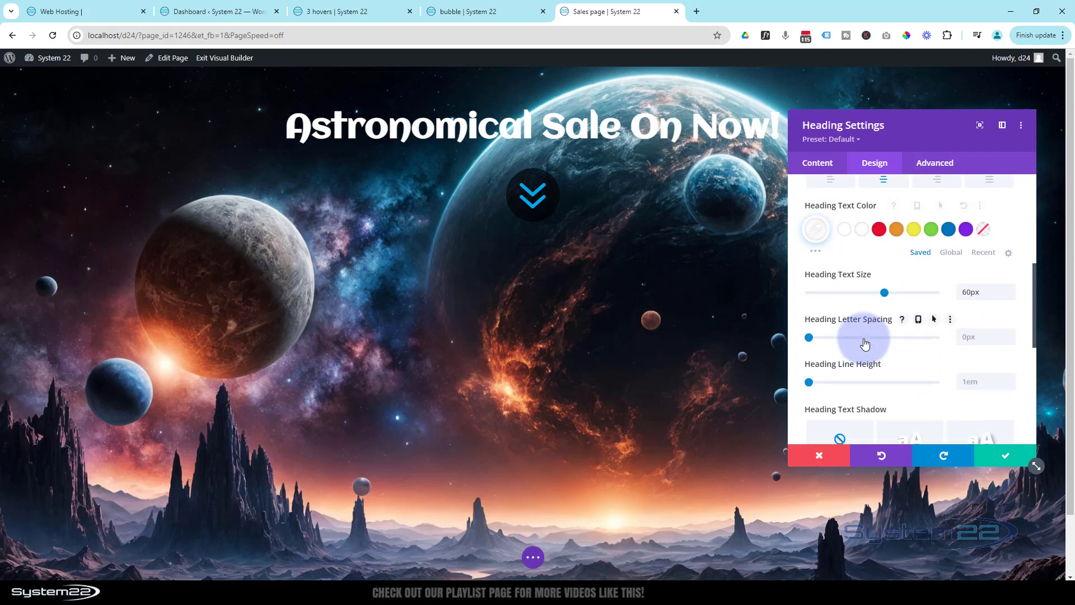
pyautogui.scroll(-2, 864, 338)
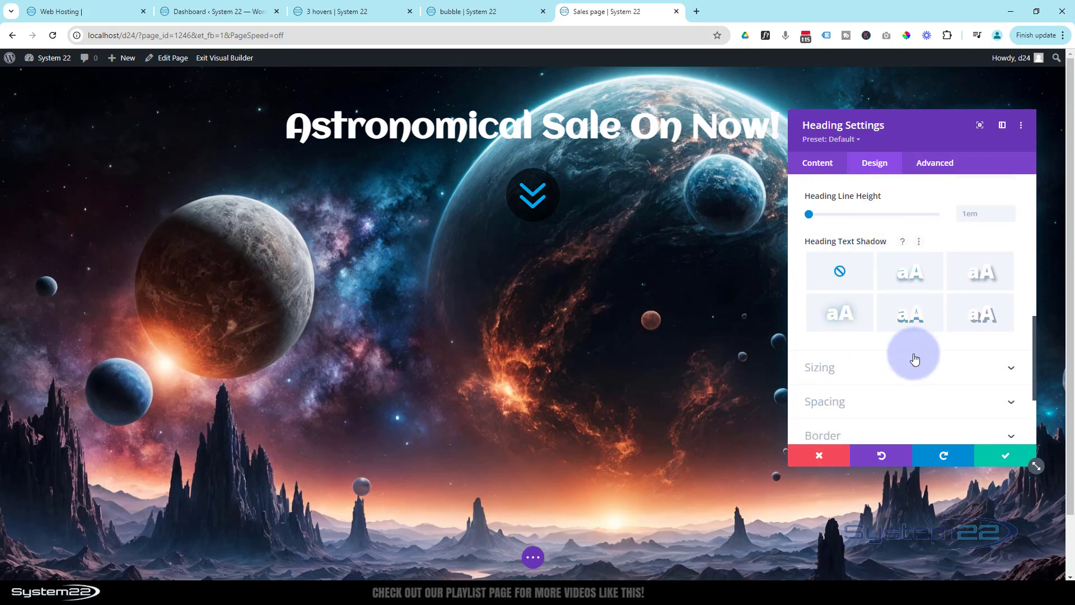
pyautogui.click(842, 318)
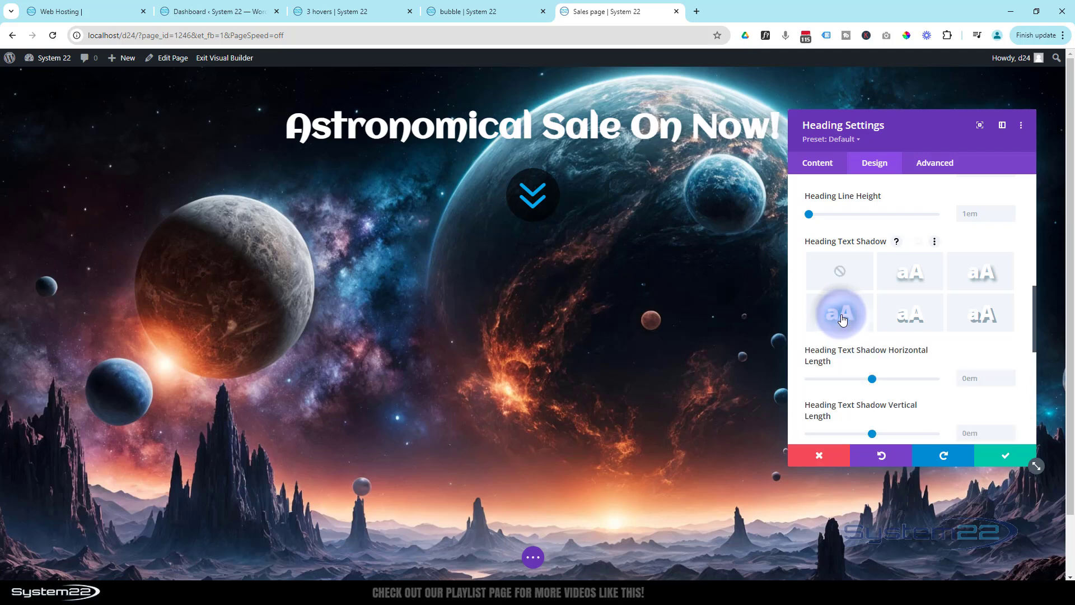
pyautogui.scroll(-2, 845, 320)
pyautogui.scroll(-2, 844, 317)
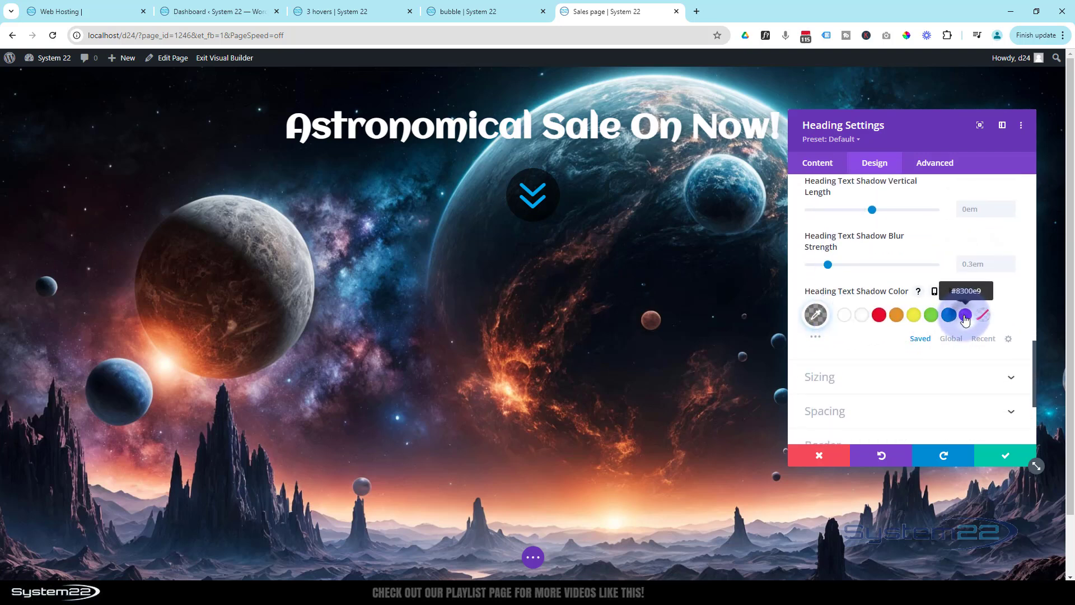
pyautogui.click(964, 316)
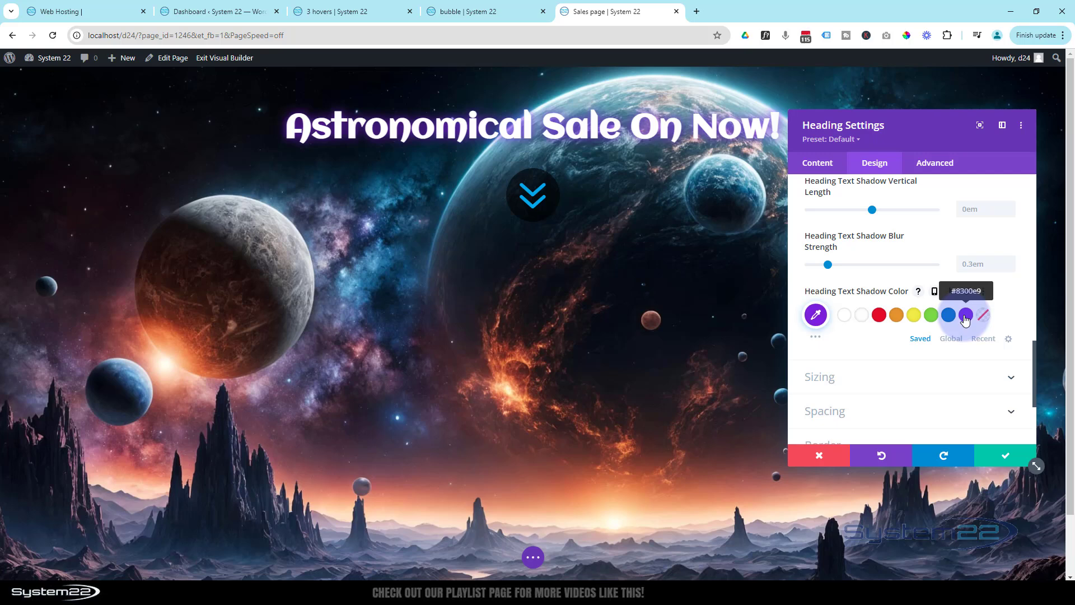
pyautogui.click(1007, 454)
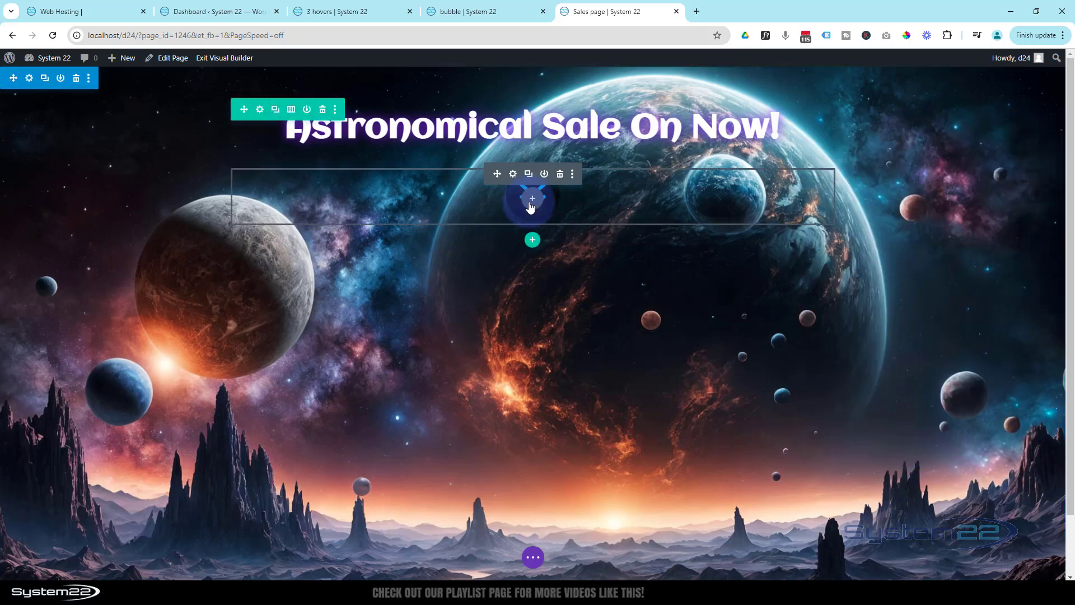
# Step: Change the color of the double chevron icon below the heading to the saved purple
pyautogui.click(513, 174)
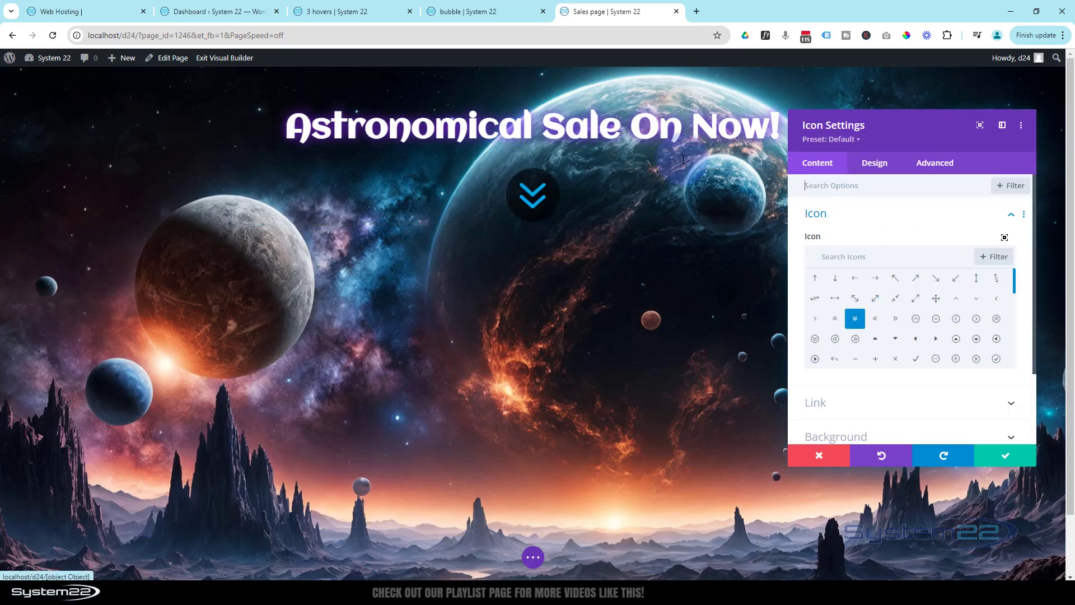
pyautogui.click(874, 162)
pyautogui.click(871, 218)
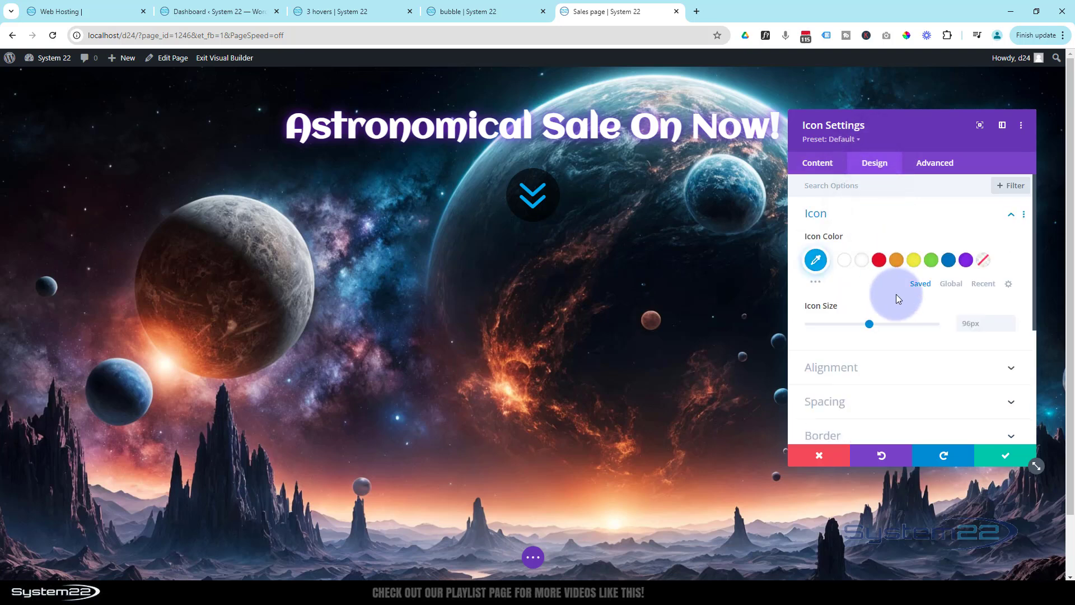
pyautogui.click(966, 261)
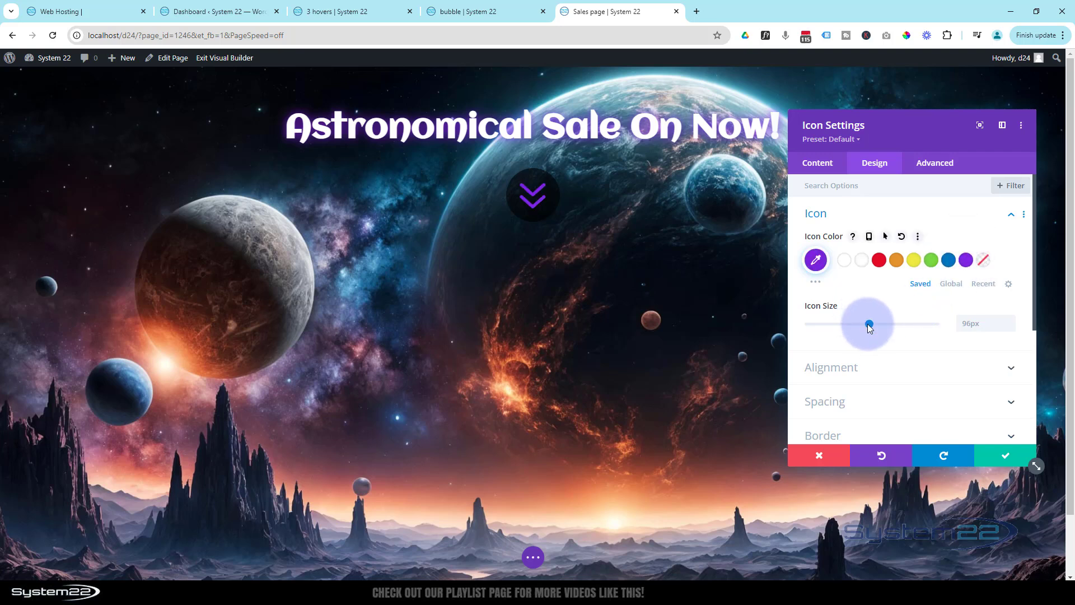
# Step: Set the double chevron icon's size to 60px
pyautogui.click(963, 323)
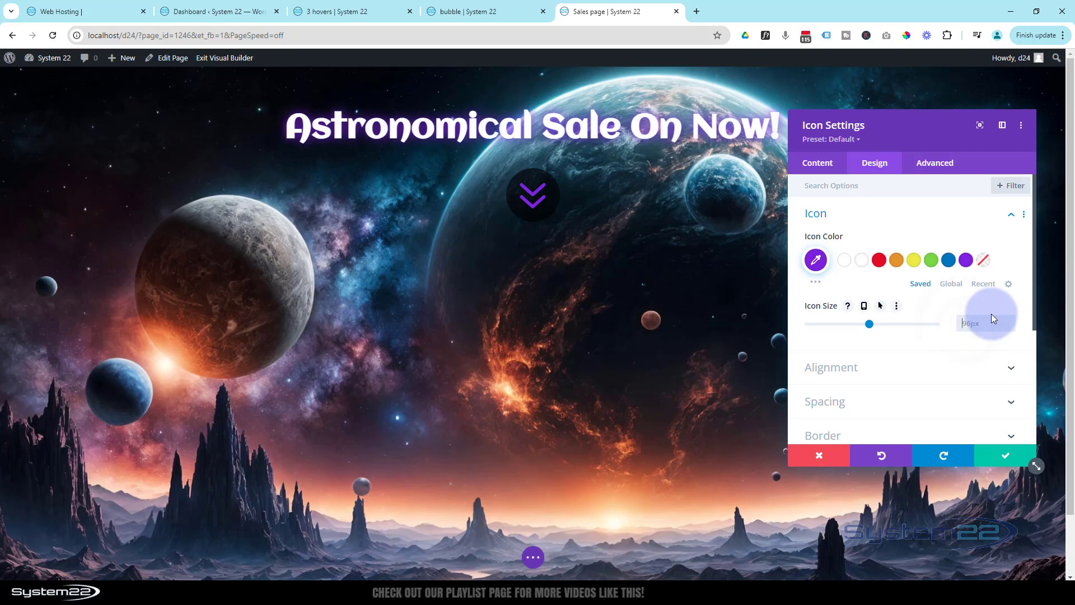
pyautogui.write('50')
pyautogui.press('Return')
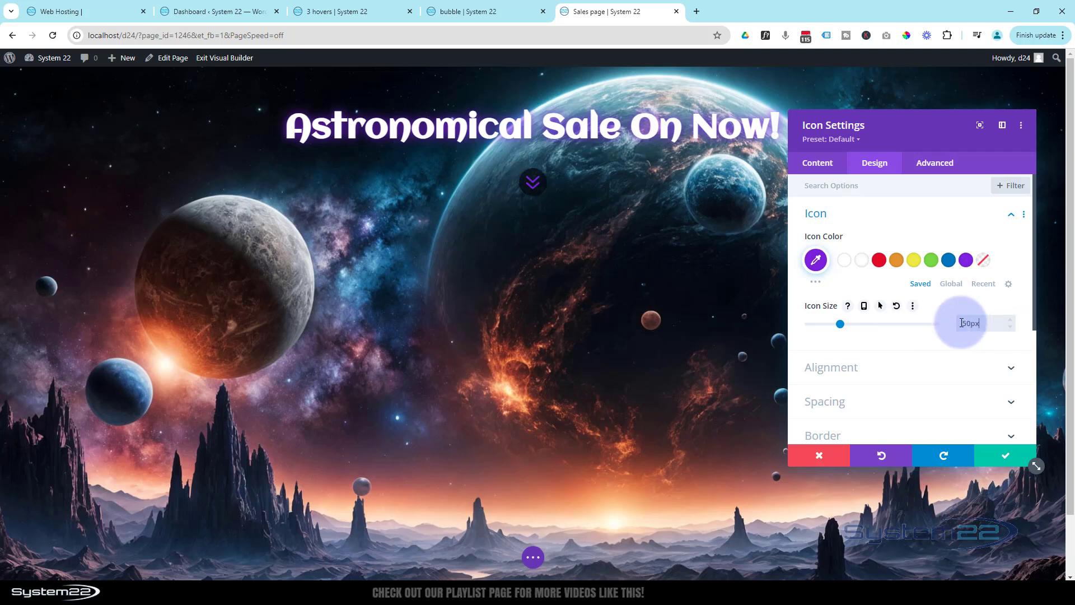
pyautogui.moveTo(967, 325); pyautogui.dragTo(954, 315)
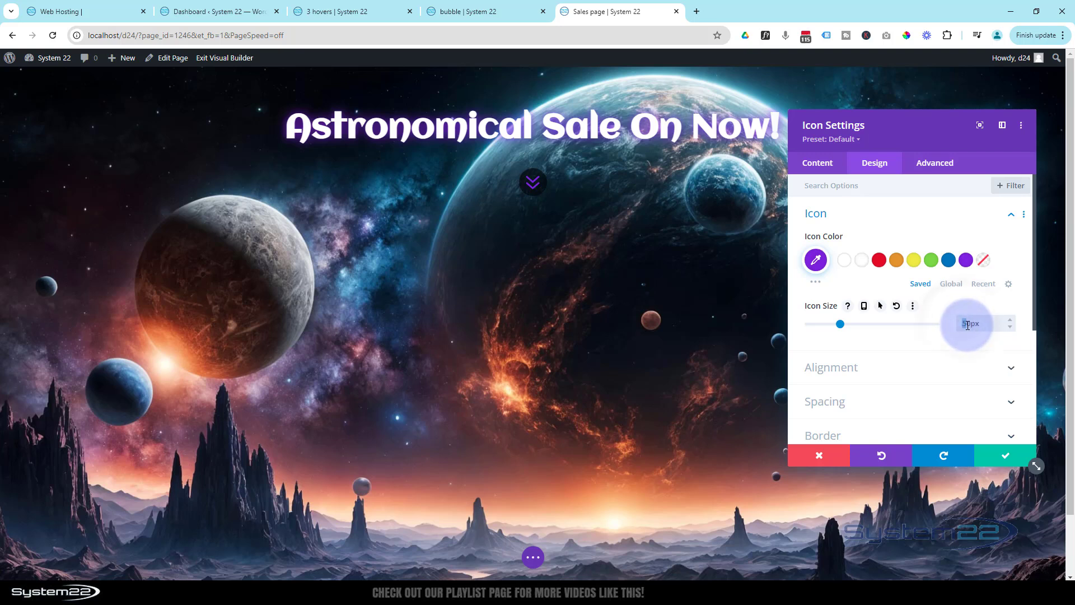
pyautogui.write('6')
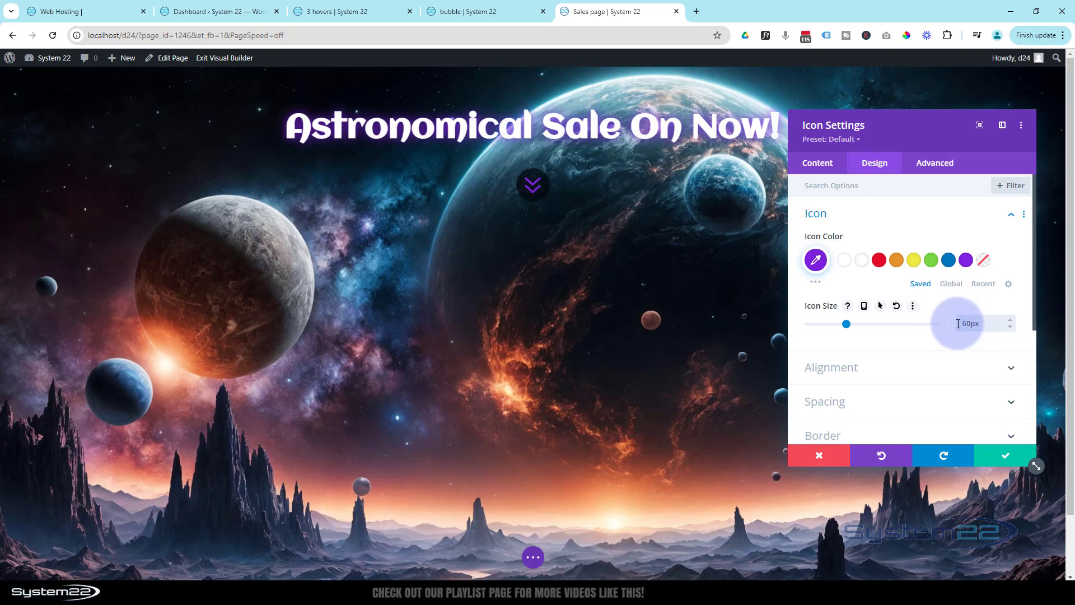
# Step: Apply the first box shadow preset to the double chevron icon in the saved purple and save the icon module
pyautogui.scroll(-1, 958, 324)
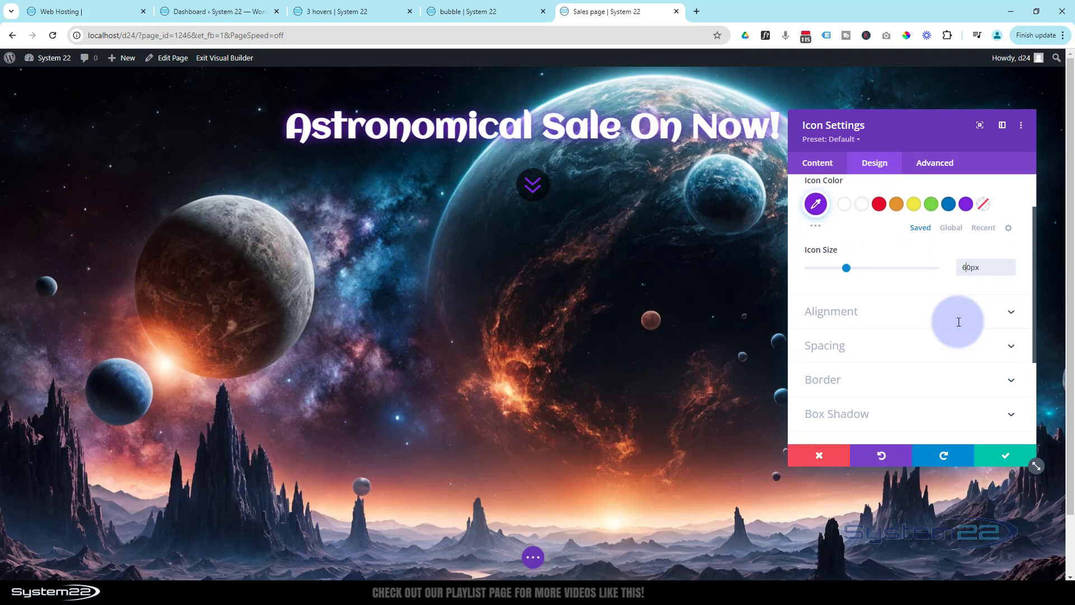
pyautogui.scroll(-1, 958, 323)
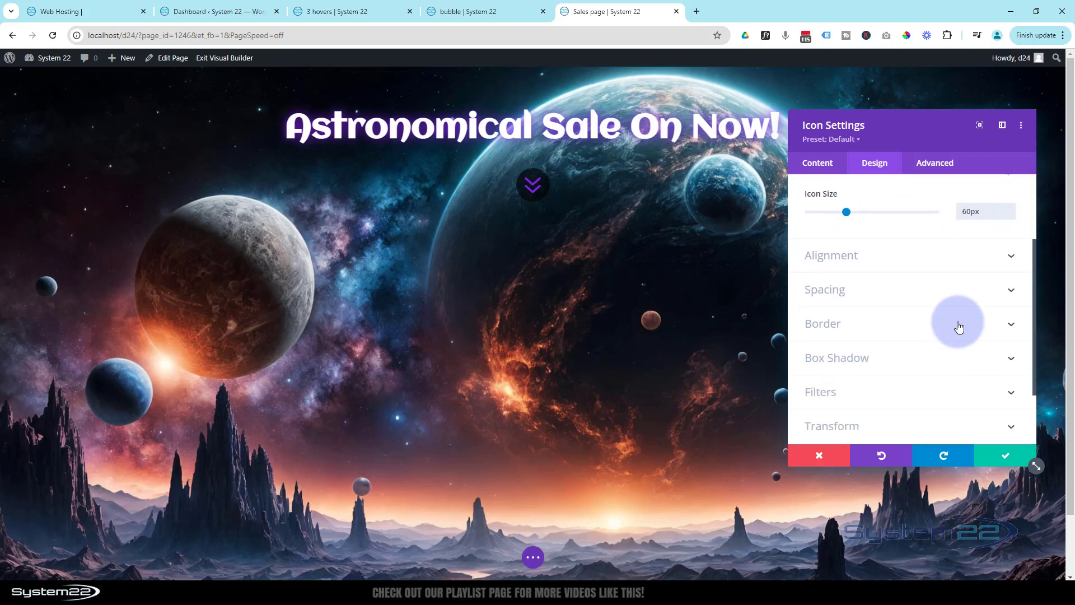
pyautogui.click(915, 364)
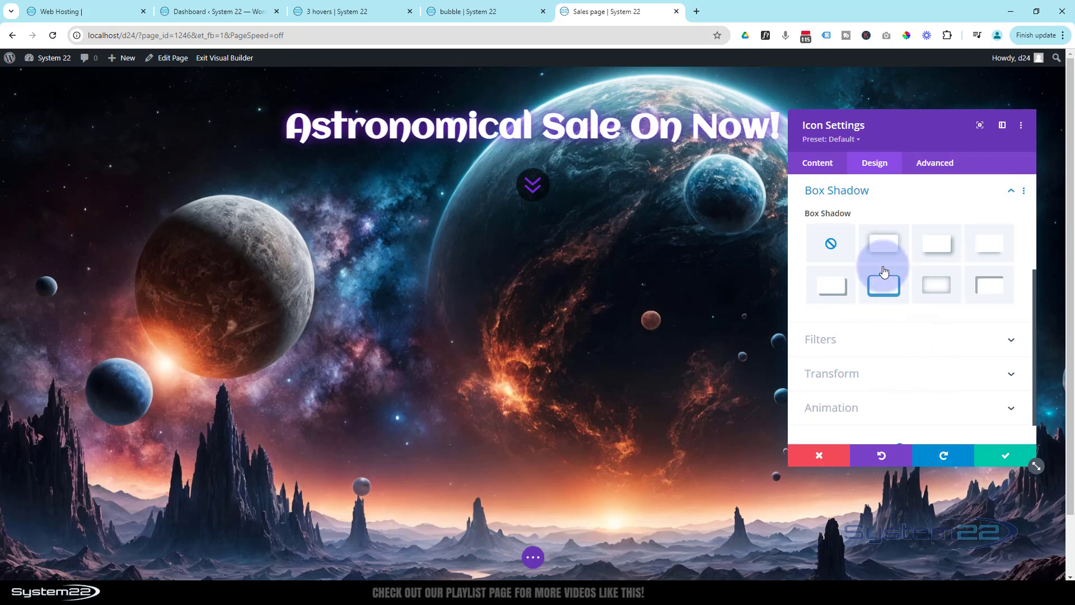
pyautogui.click(883, 246)
pyautogui.scroll(-3, 932, 308)
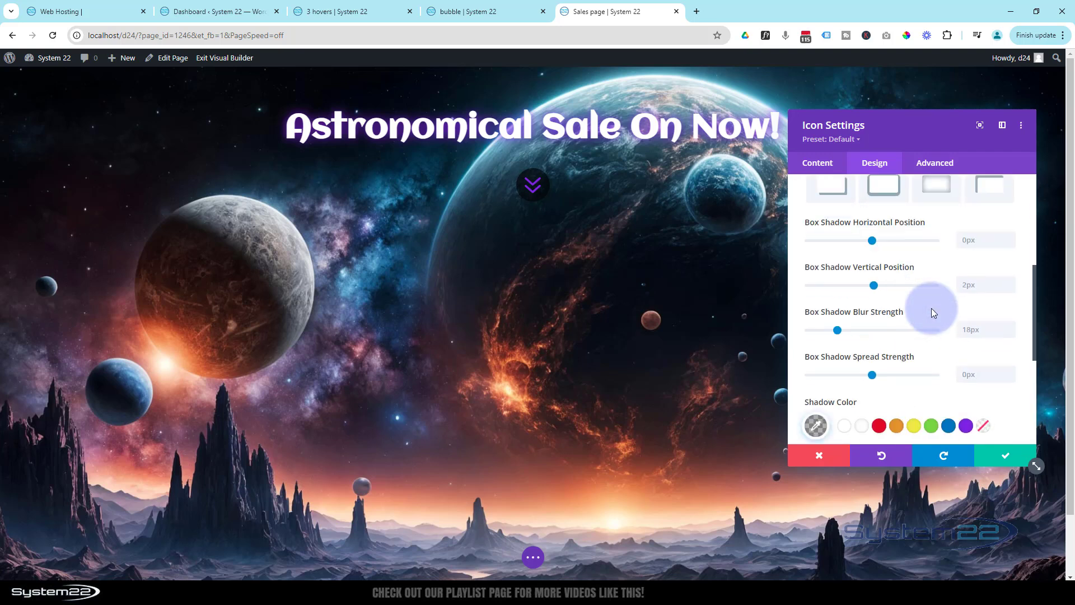
pyautogui.click(967, 417)
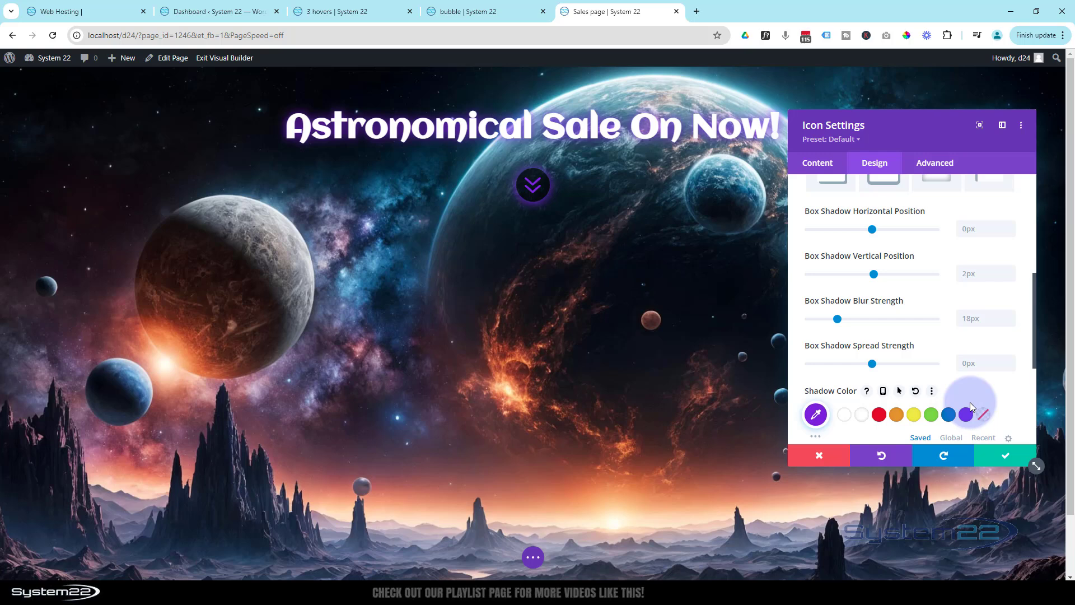
pyautogui.click(1011, 457)
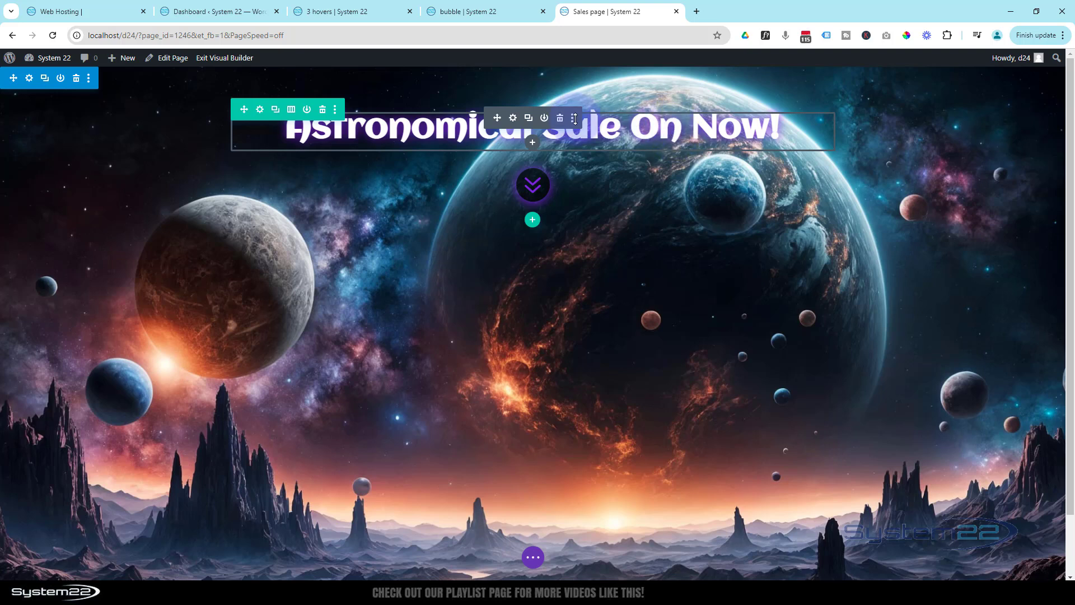
# Step: Set the "Astronomical Sale On Now!" heading's text size for tablet to 40px
pyautogui.click(513, 118)
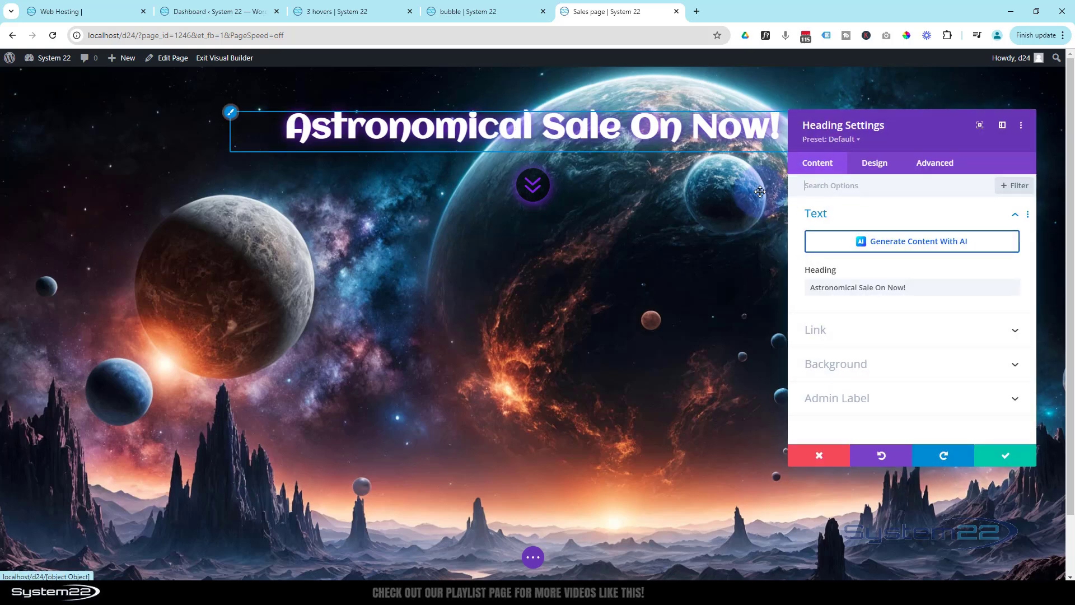
pyautogui.click(875, 163)
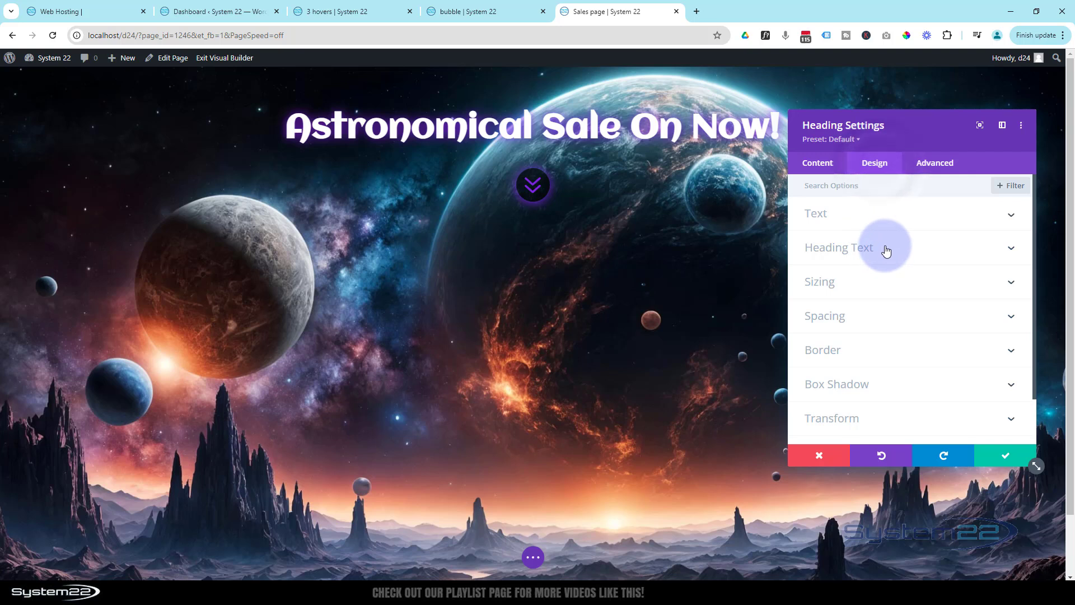
pyautogui.click(886, 250)
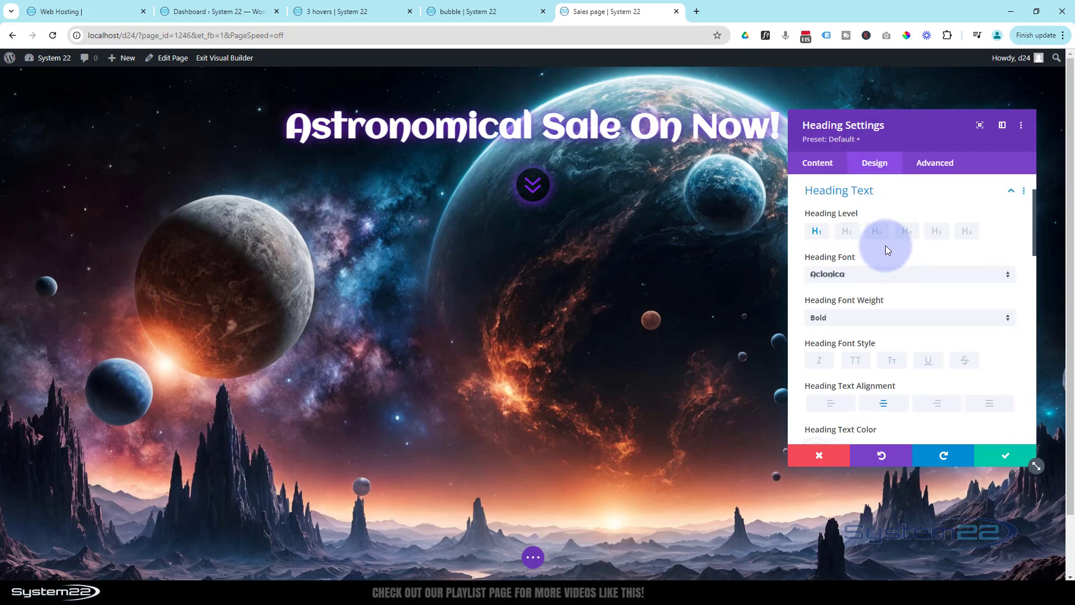
pyautogui.scroll(-3, 886, 249)
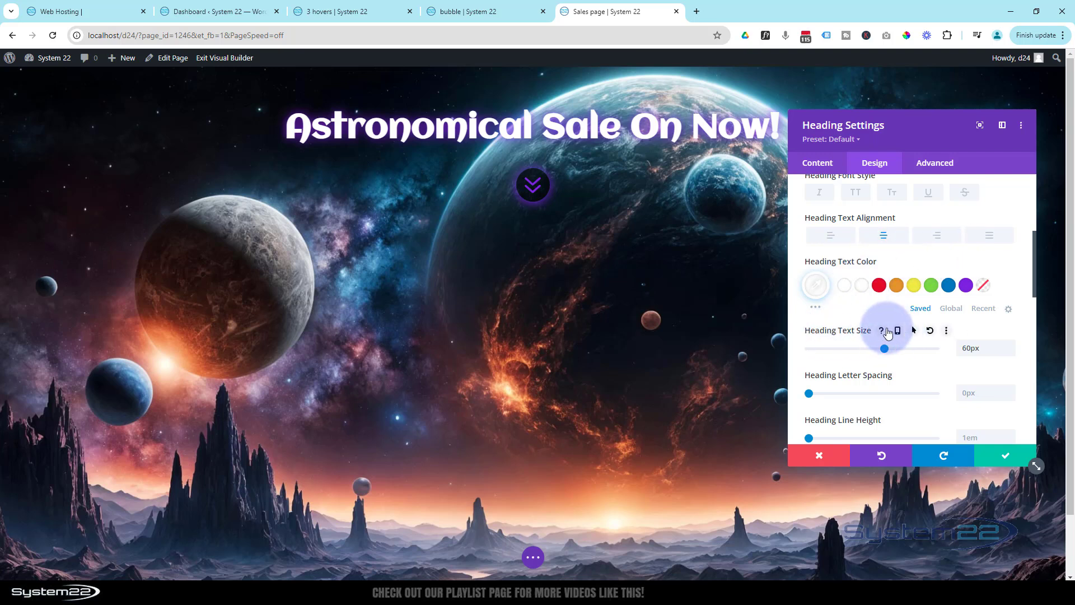
pyautogui.click(897, 331)
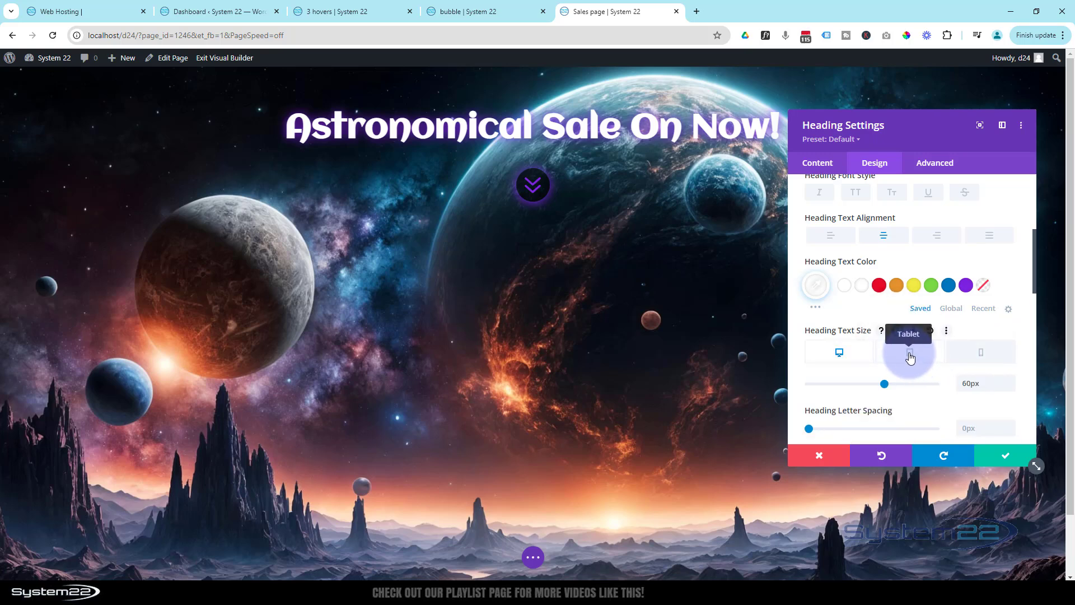
pyautogui.click(910, 357)
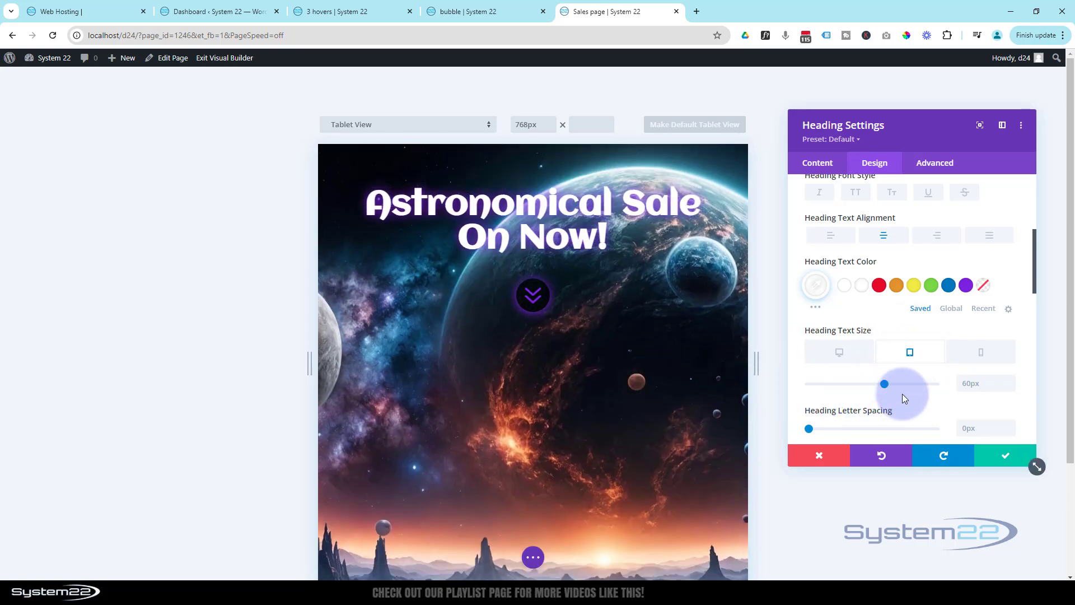
pyautogui.click(960, 376)
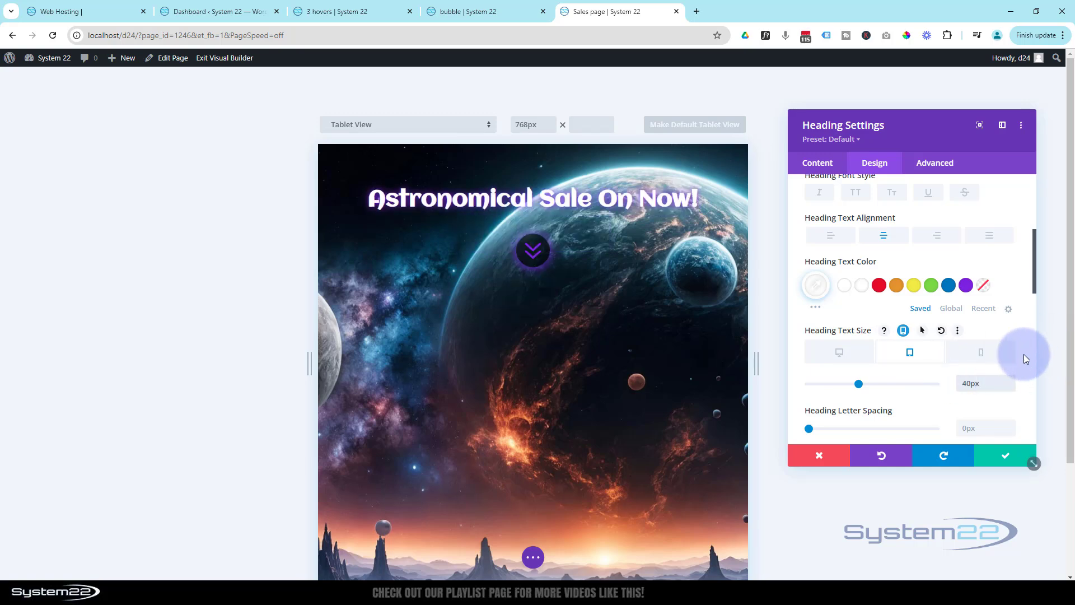
# Step: Set the heading's text size for phone to 30px and return to the desktop size
pyautogui.click(993, 360)
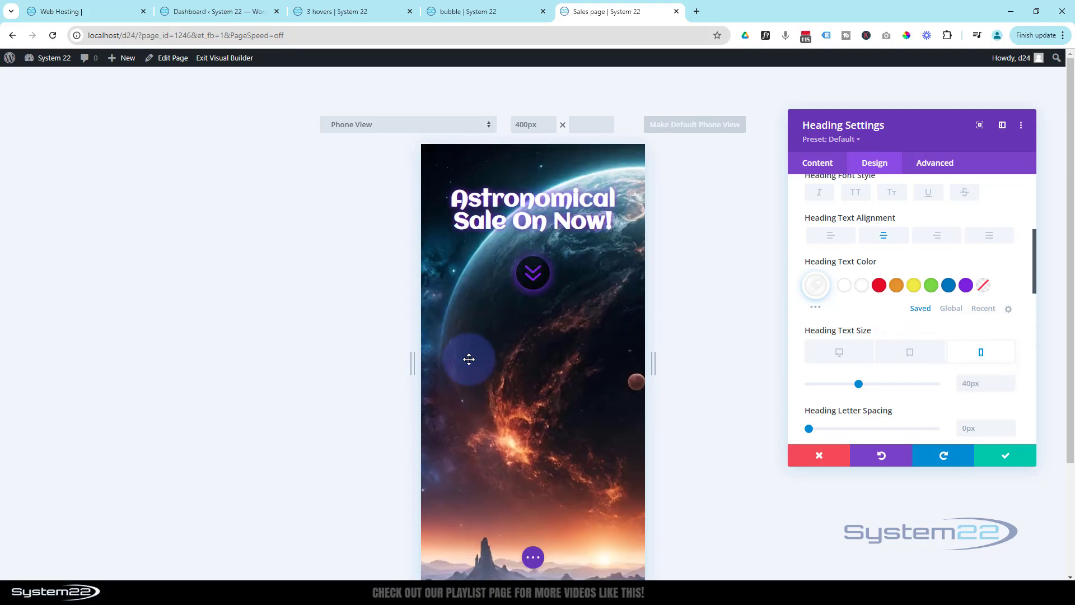
pyautogui.click(966, 384)
pyautogui.doubleClick(973, 383)
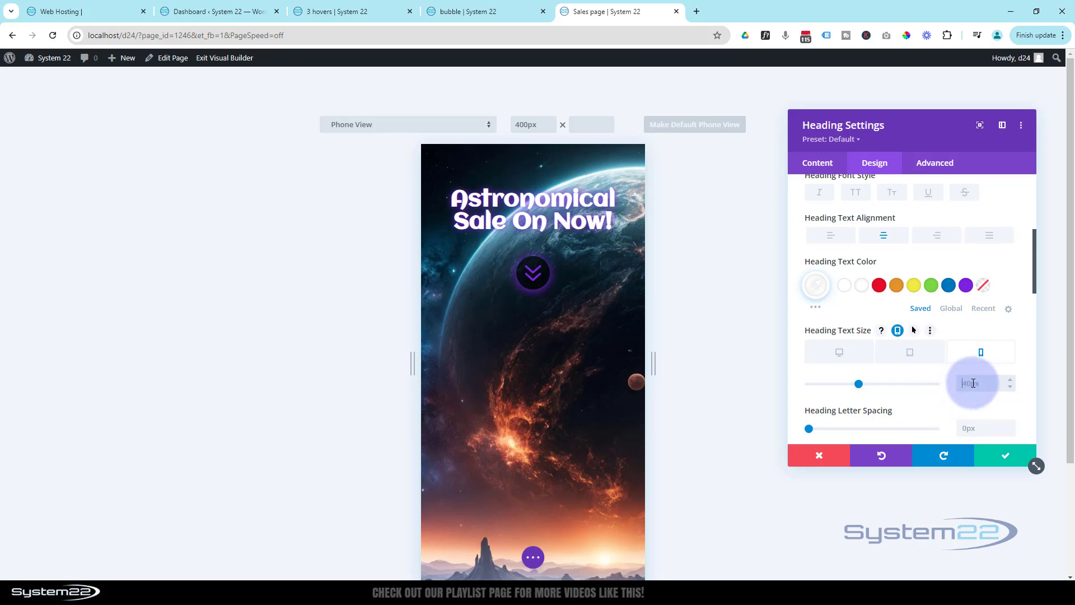
pyautogui.write('30px')
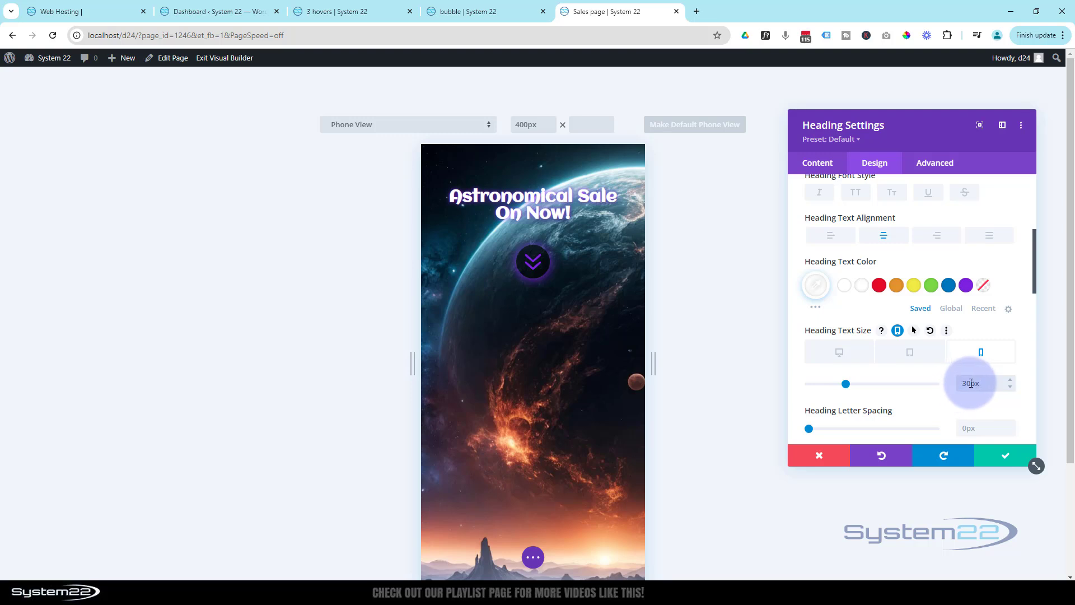
pyautogui.click(991, 383)
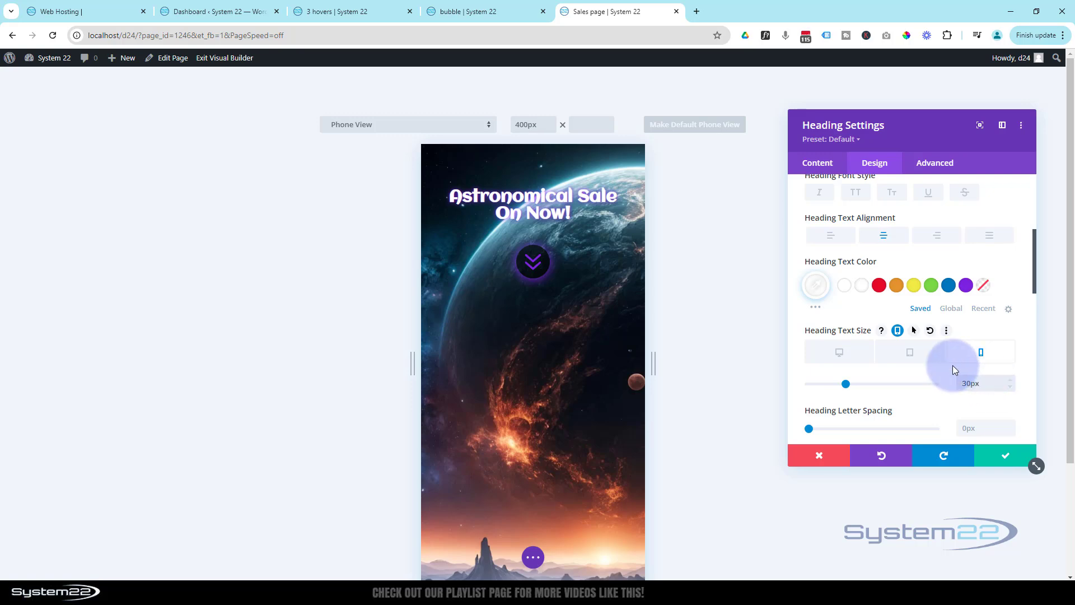
pyautogui.click(846, 358)
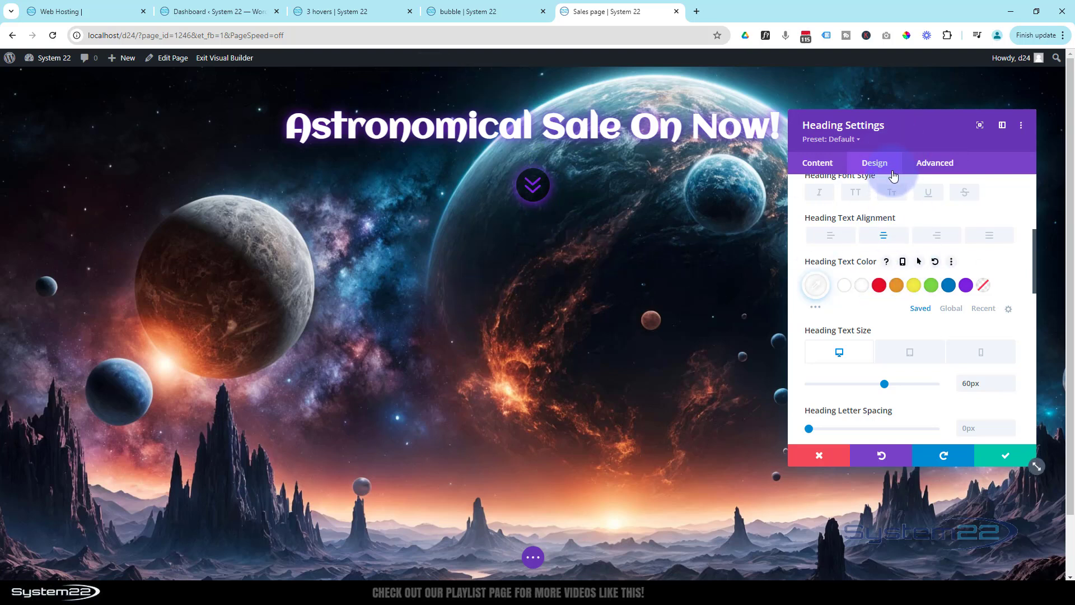
# Step: Try top paddings of 40vh, 30vh and 20vh on the heading and settle on 25vh
pyautogui.scroll(5, 891, 252)
pyautogui.click(892, 254)
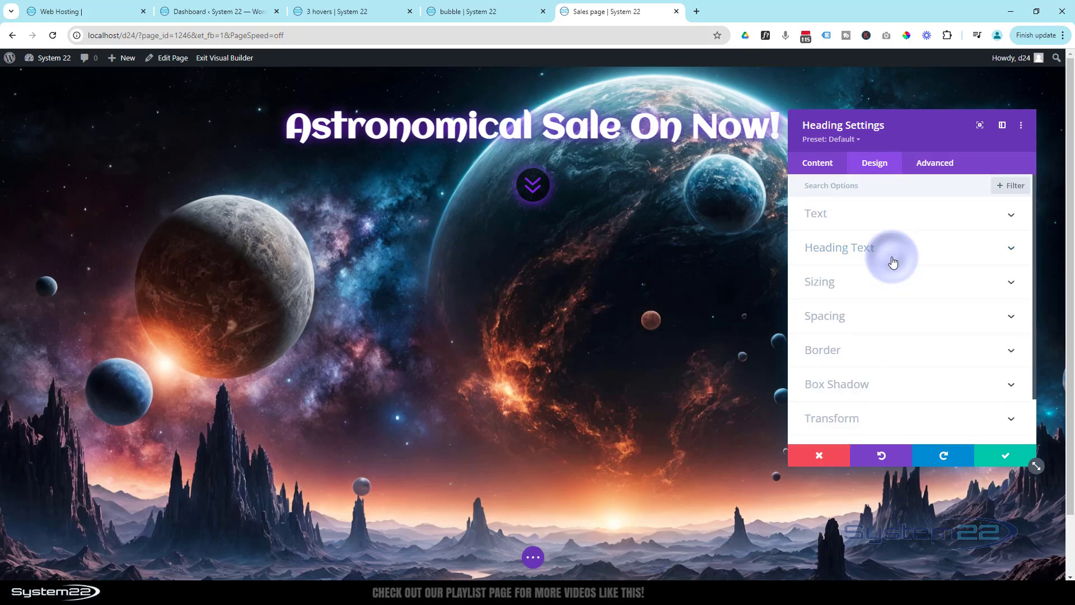
pyautogui.click(885, 319)
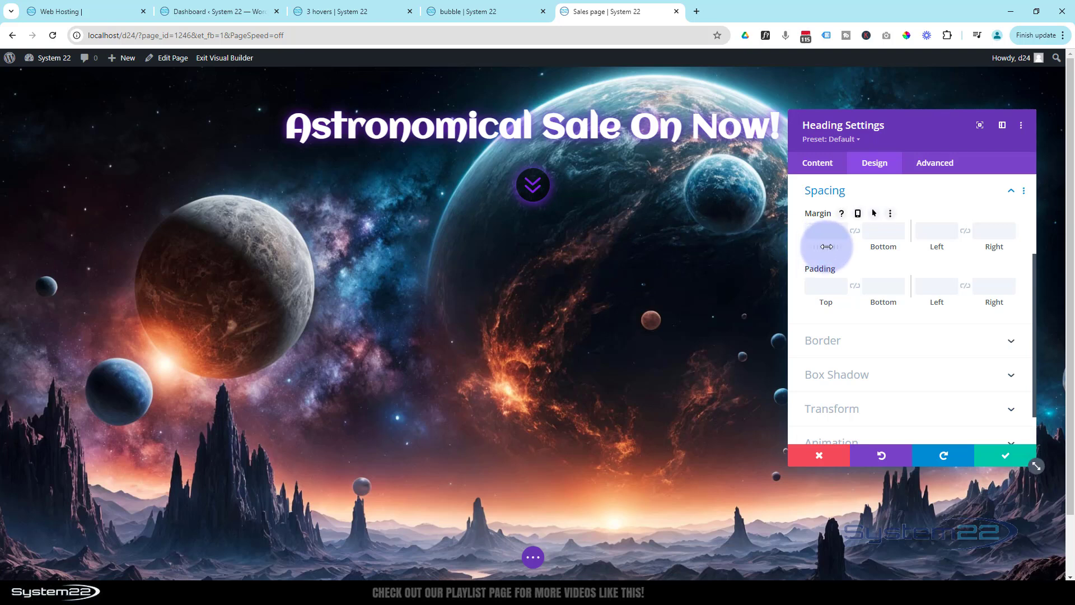
pyautogui.click(818, 281)
pyautogui.write('40vh')
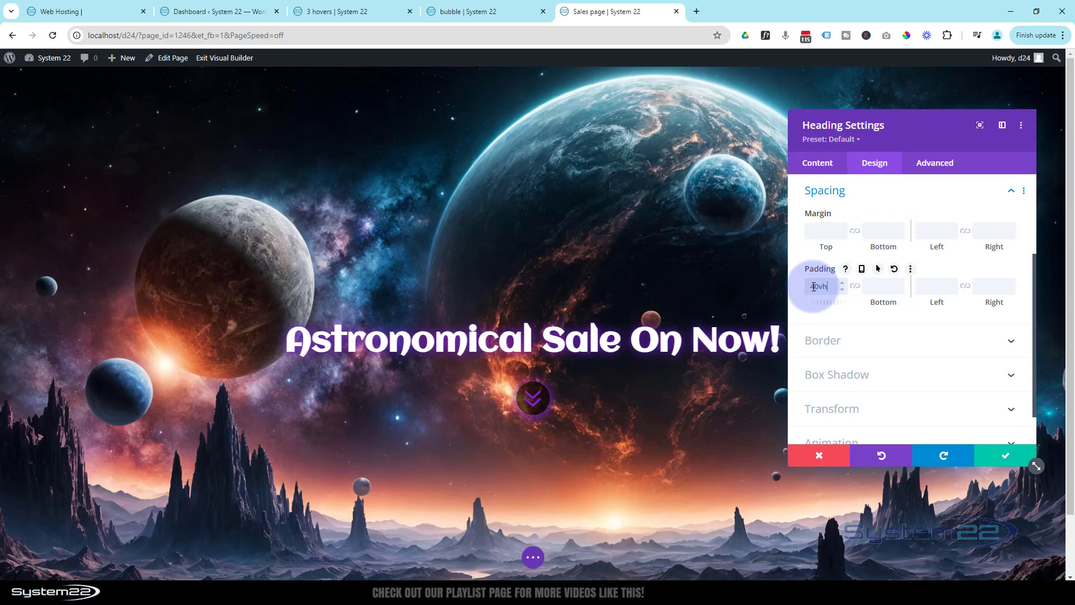
pyautogui.moveTo(808, 286); pyautogui.dragTo(815, 288)
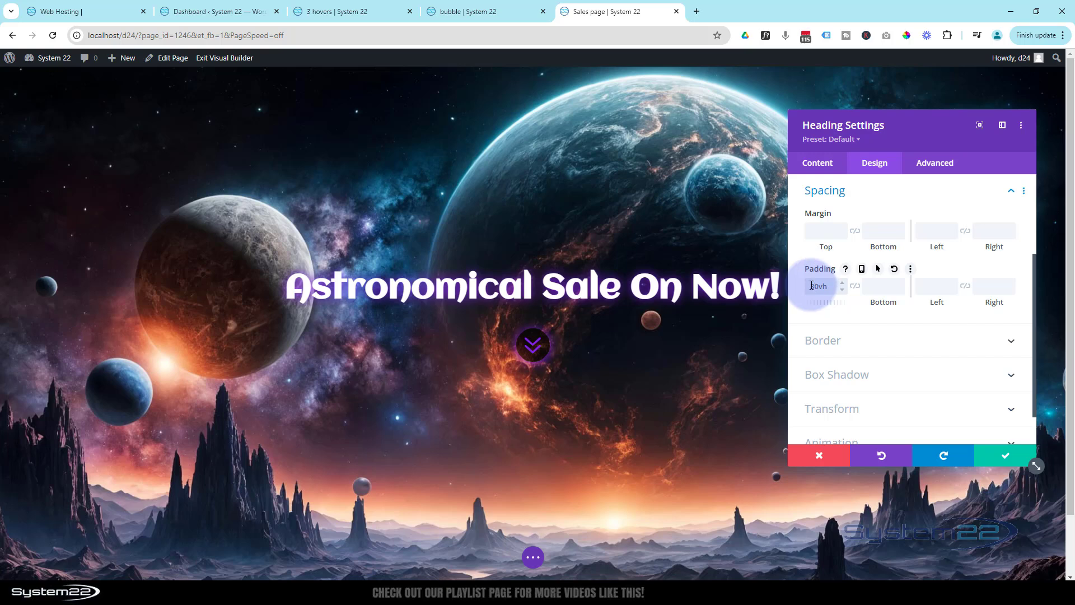
pyautogui.moveTo(815, 288); pyautogui.dragTo(816, 291)
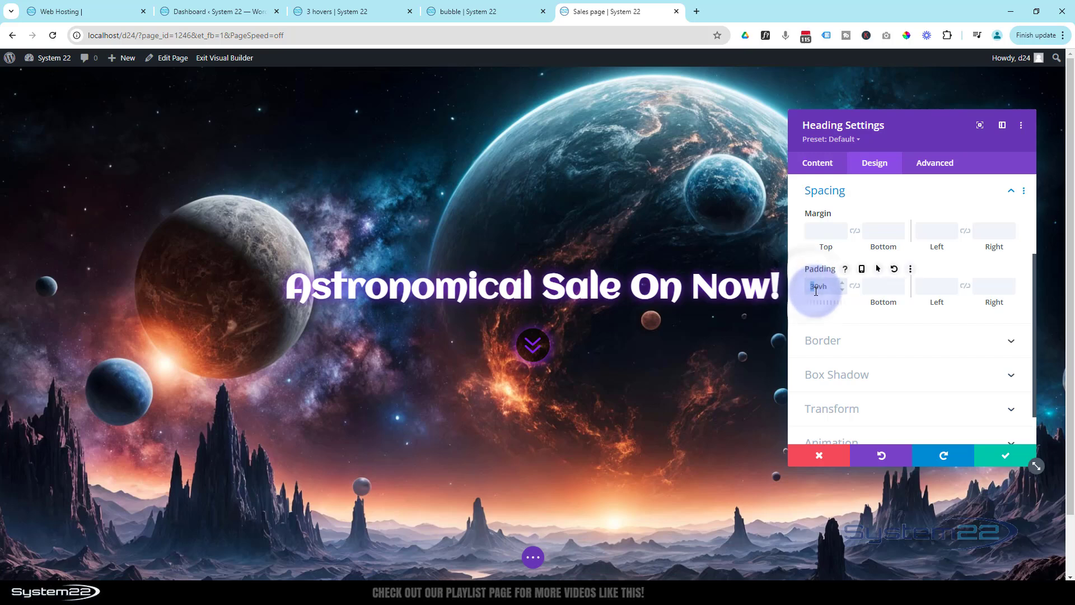
pyautogui.write('2')
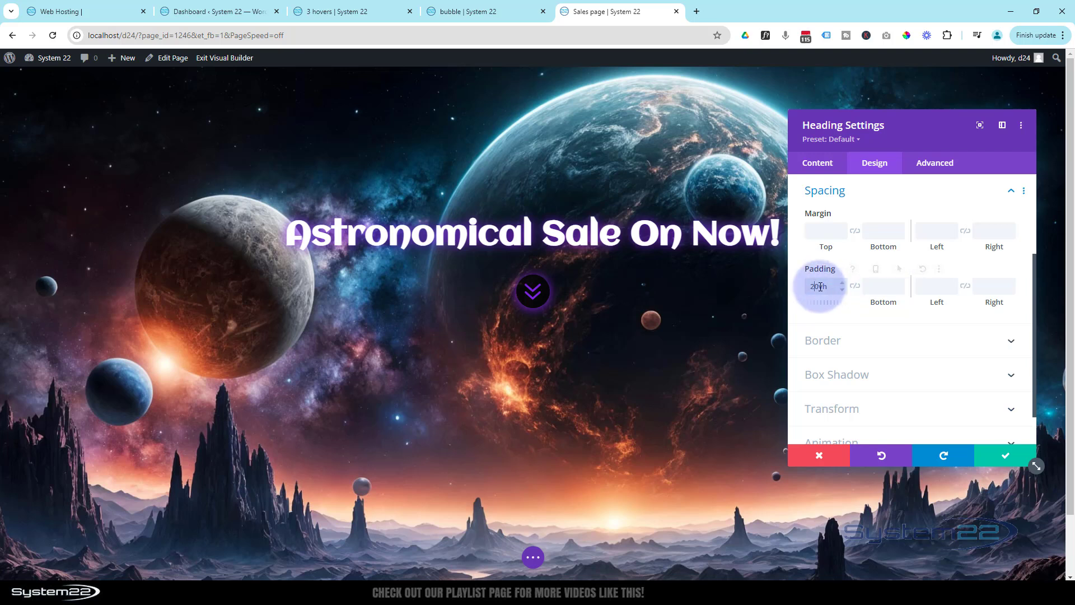
pyautogui.moveTo(810, 286); pyautogui.dragTo(818, 286)
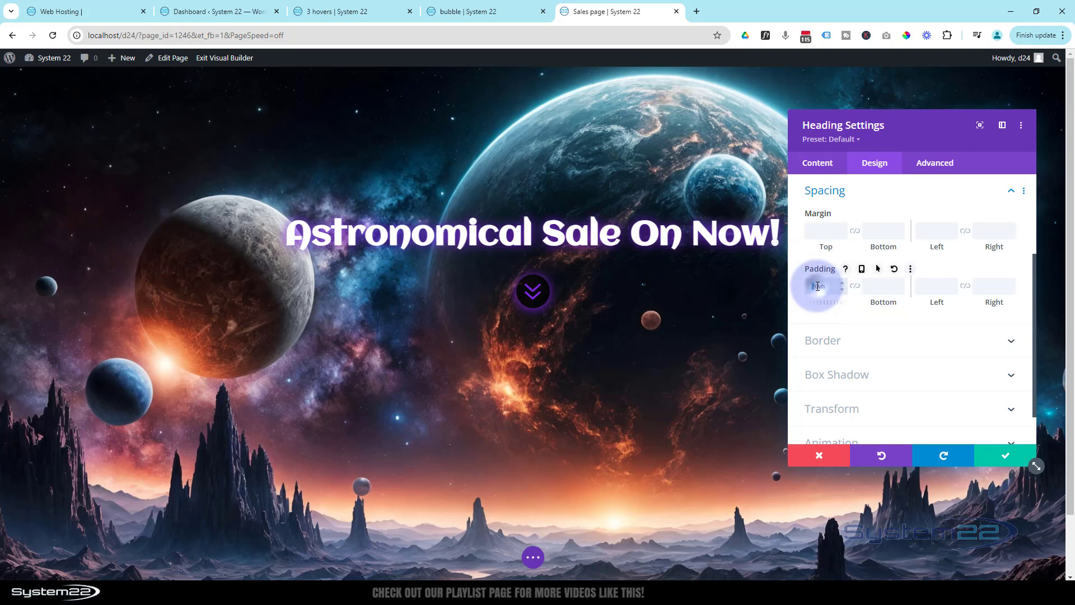
pyautogui.click(820, 287)
pyautogui.moveTo(815, 286); pyautogui.dragTo(821, 287)
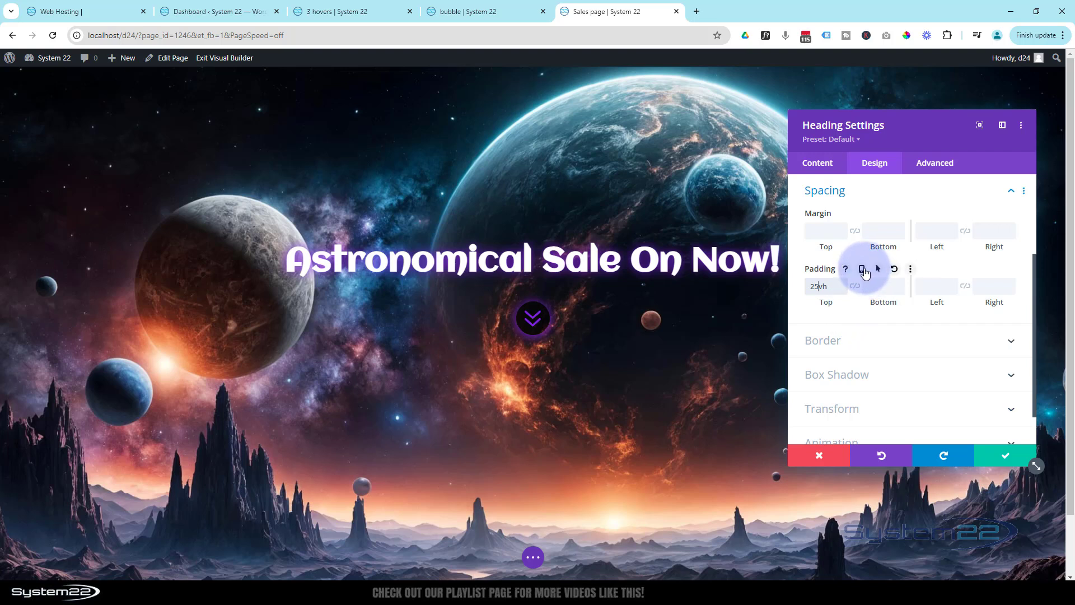
# Step: Preview the heading's padding in the tablet and phone layouts and save the heading module
pyautogui.click(863, 271)
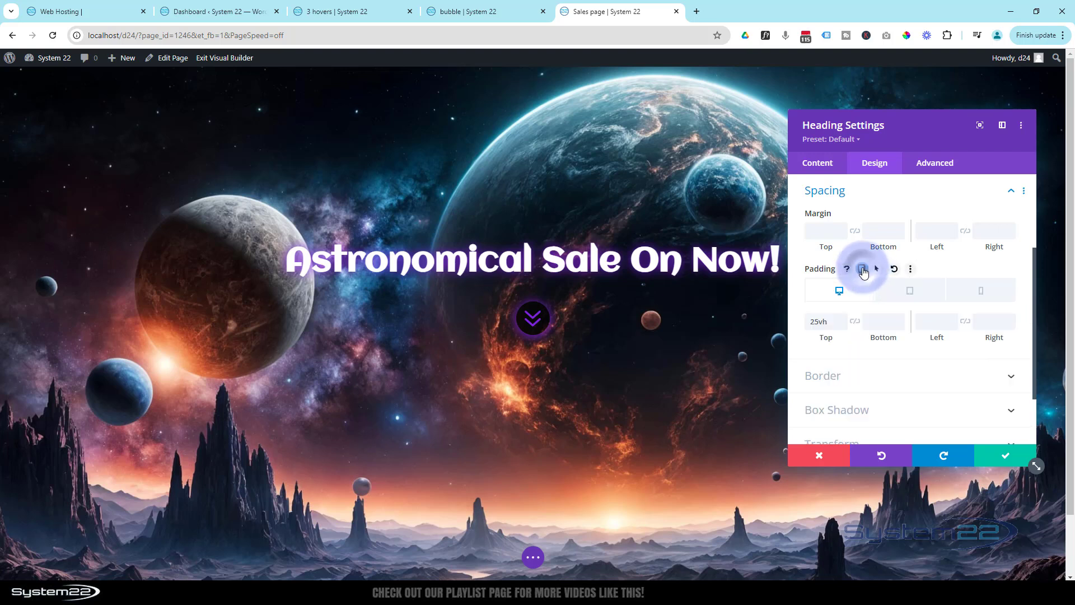
pyautogui.click(911, 292)
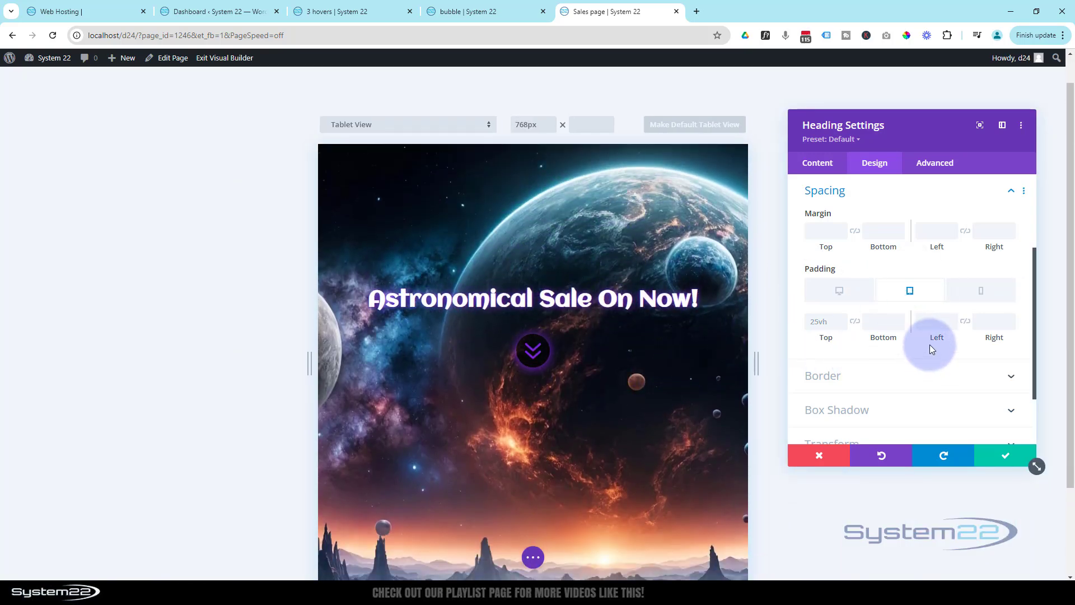
pyautogui.click(980, 292)
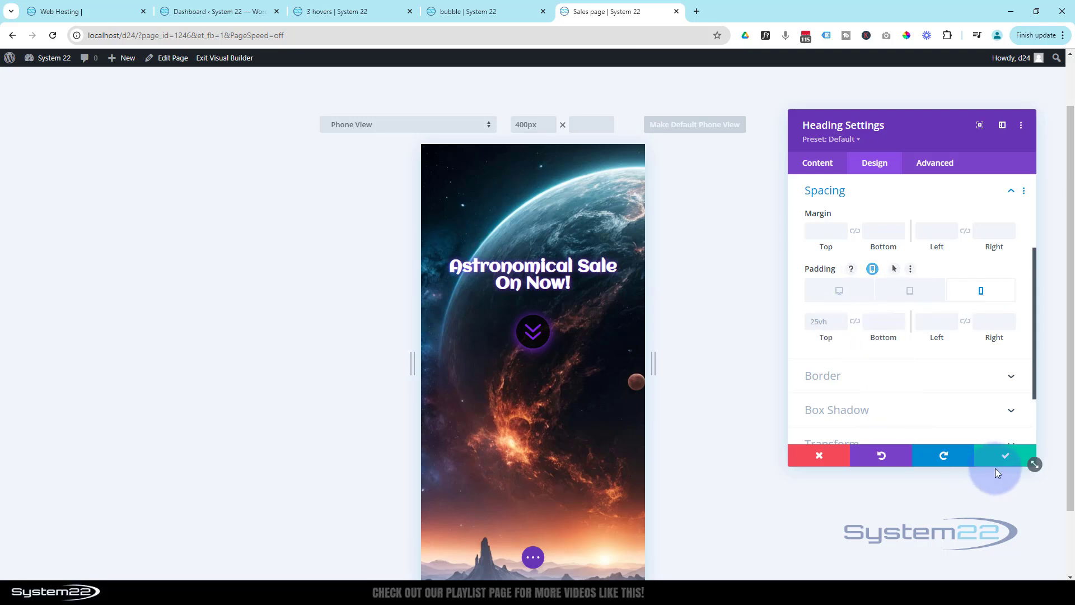
pyautogui.click(1005, 456)
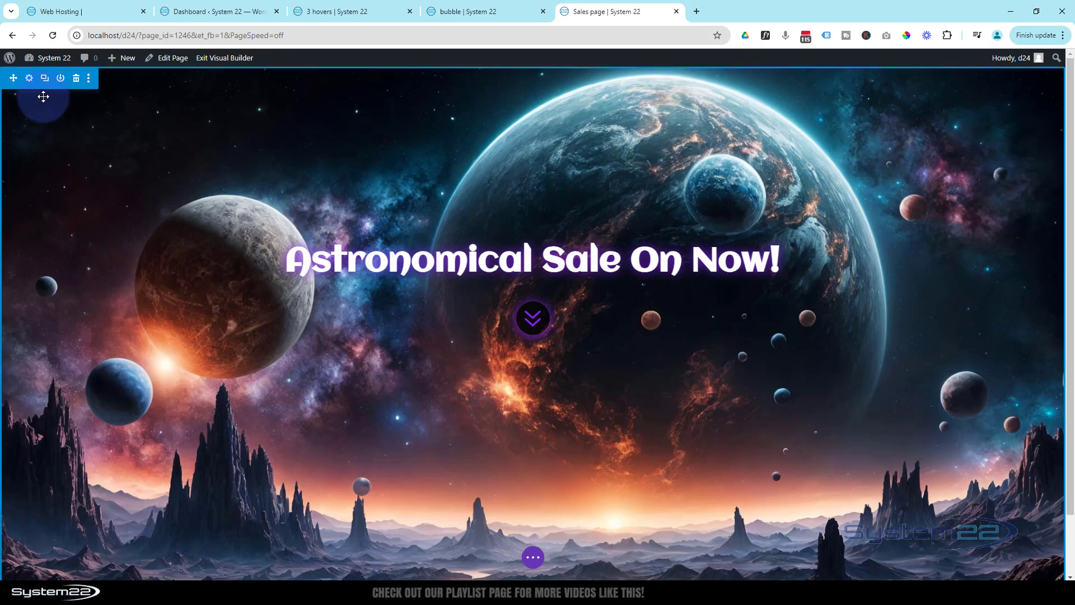
# Step: Duplicate the full-screen section and delete the heading and icon modules from the copy
pyautogui.click(45, 79)
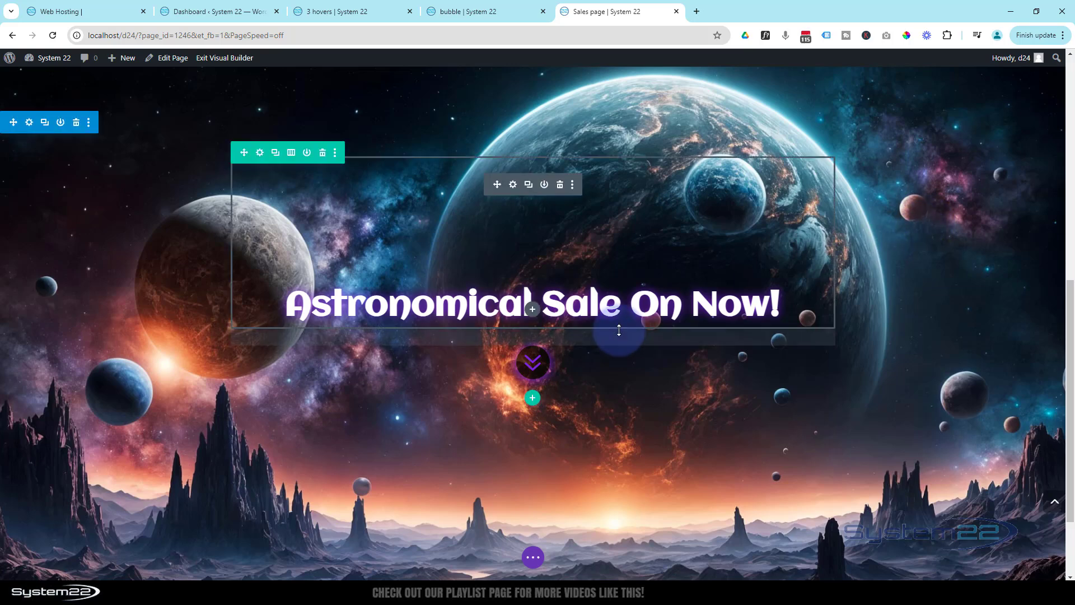
pyautogui.moveTo(651, 351); pyautogui.dragTo(515, 242)
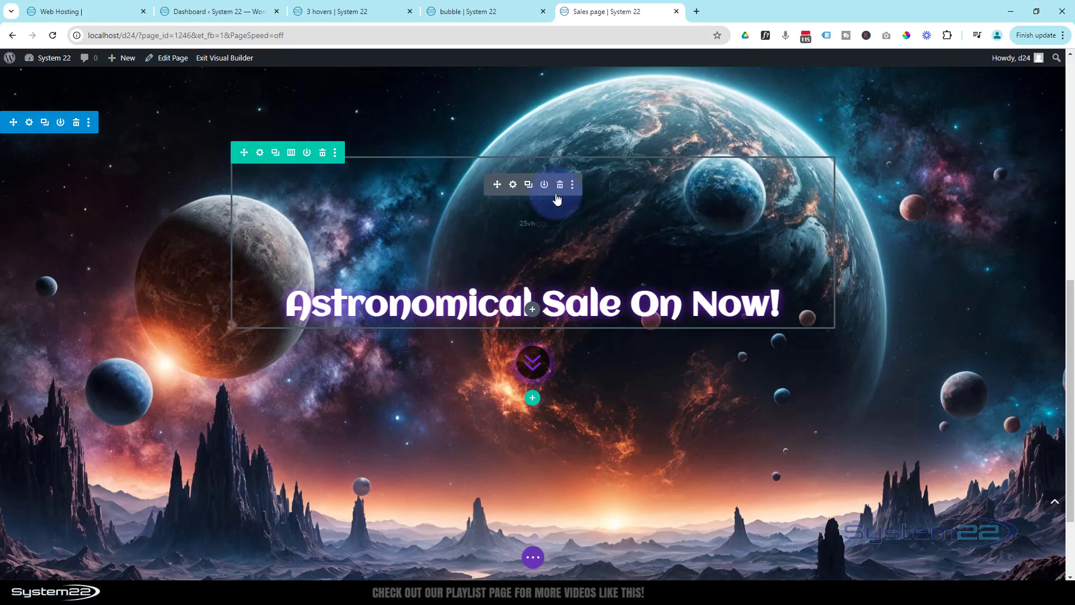
pyautogui.click(560, 185)
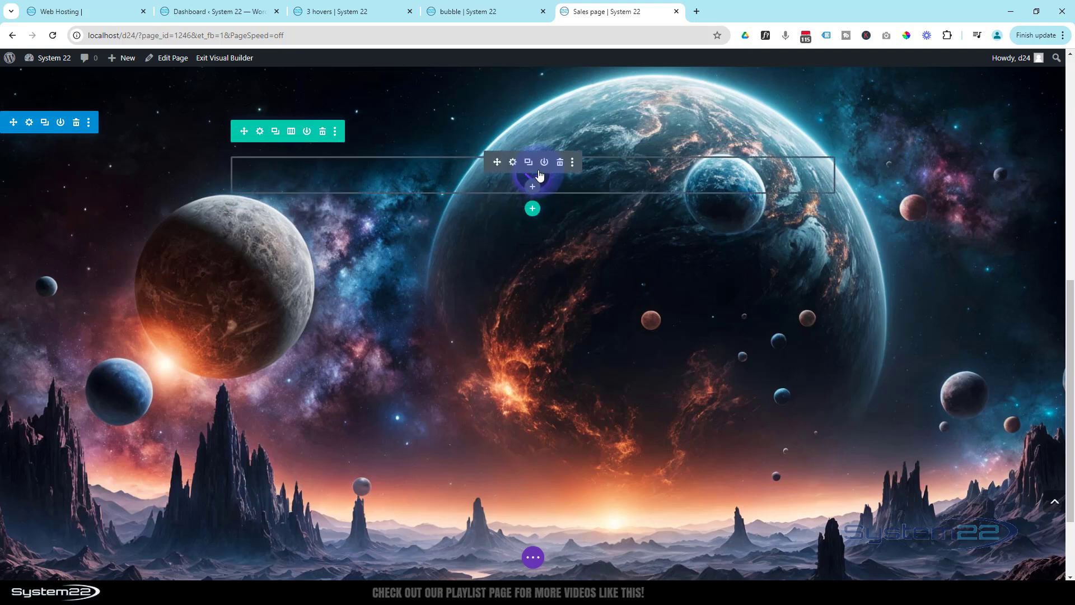
pyautogui.click(560, 163)
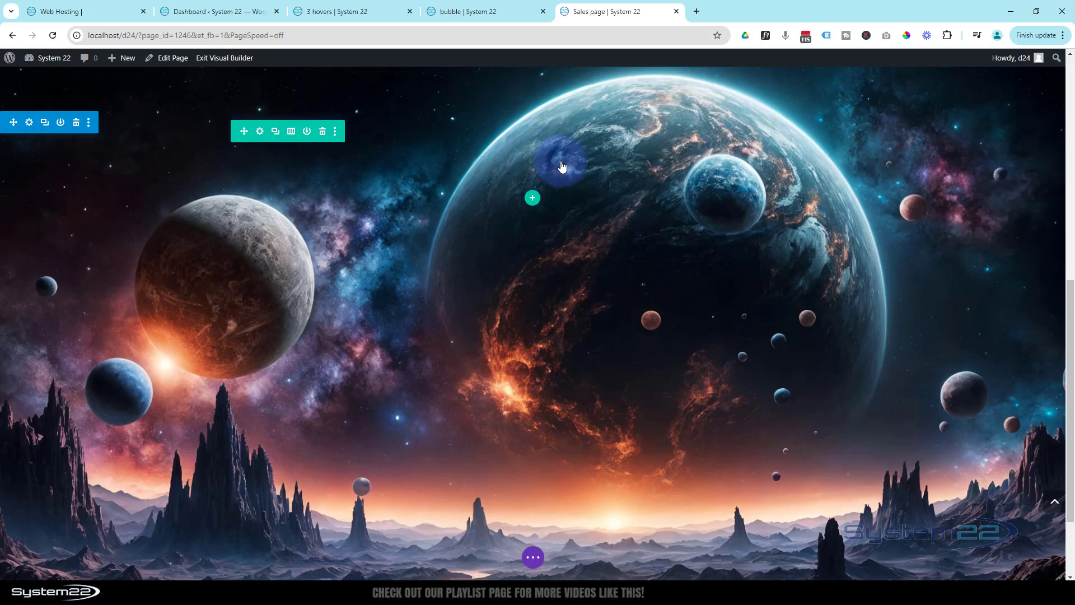
# Step: Insert an Image module in the empty section using the hooded wizard on a spaceship picture from the media library
pyautogui.click(535, 172)
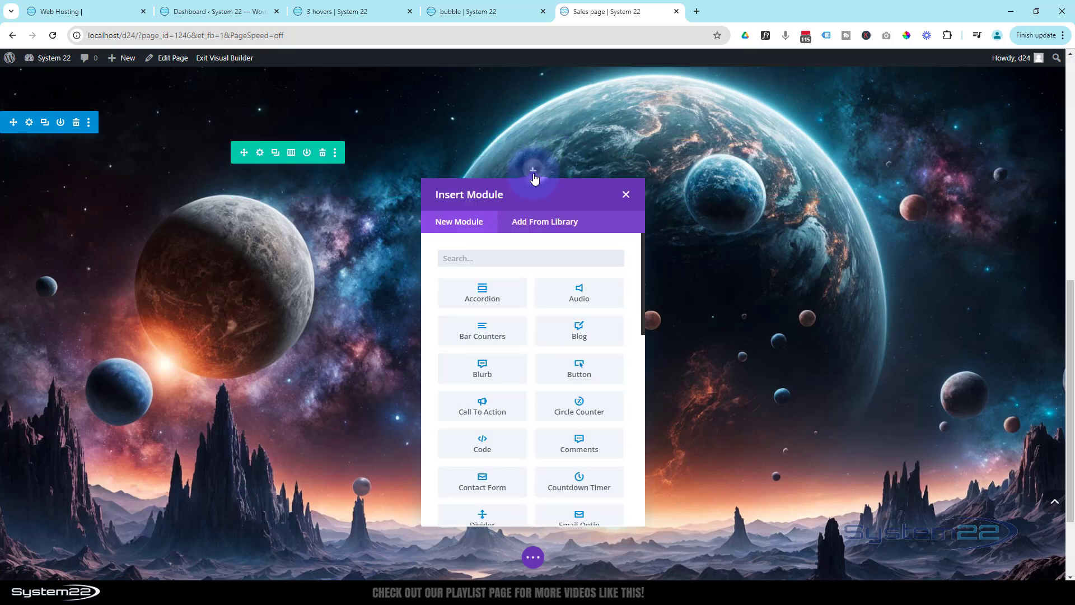
pyautogui.scroll(-3, 493, 365)
pyautogui.scroll(-3, 493, 370)
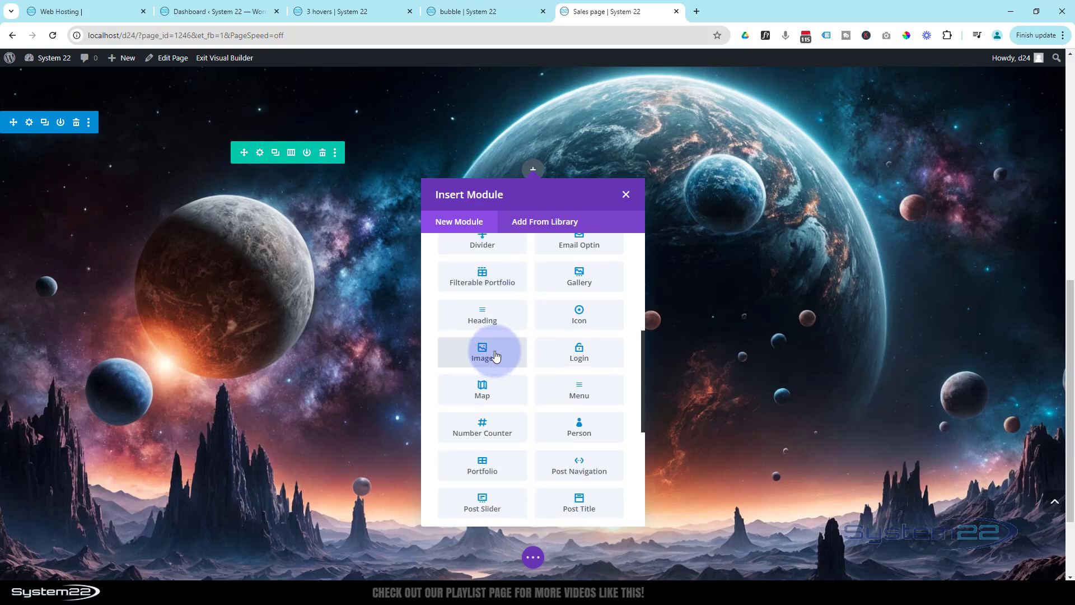
pyautogui.click(495, 354)
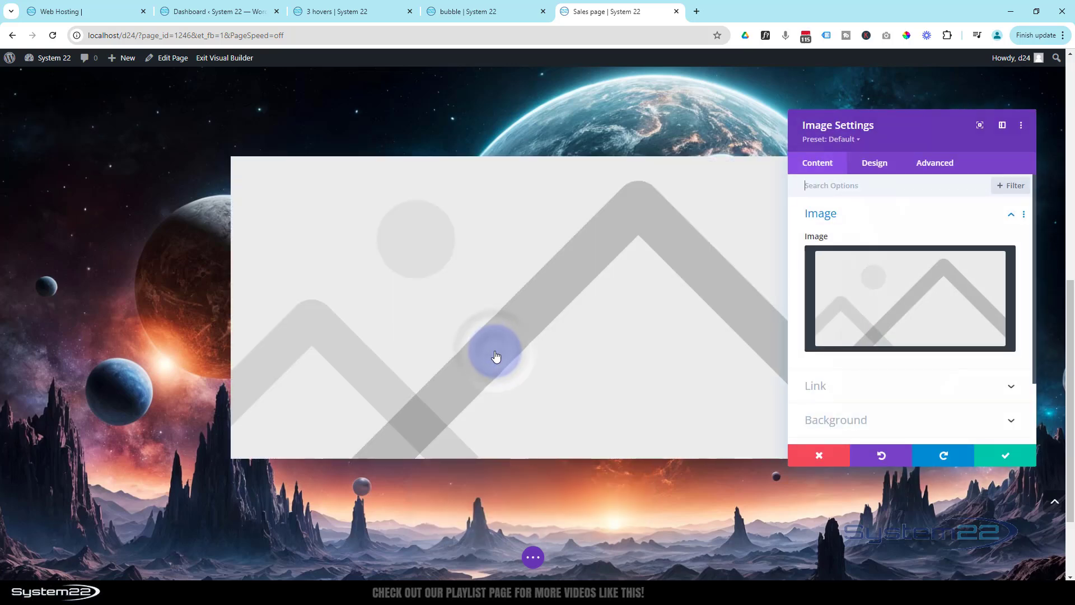
pyautogui.click(864, 330)
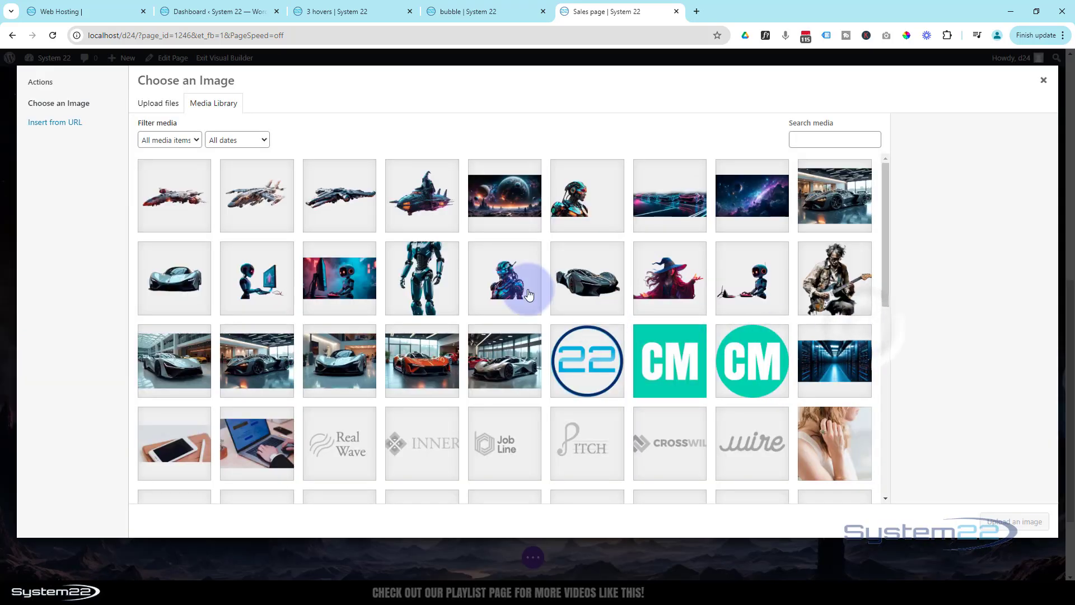
pyautogui.click(422, 203)
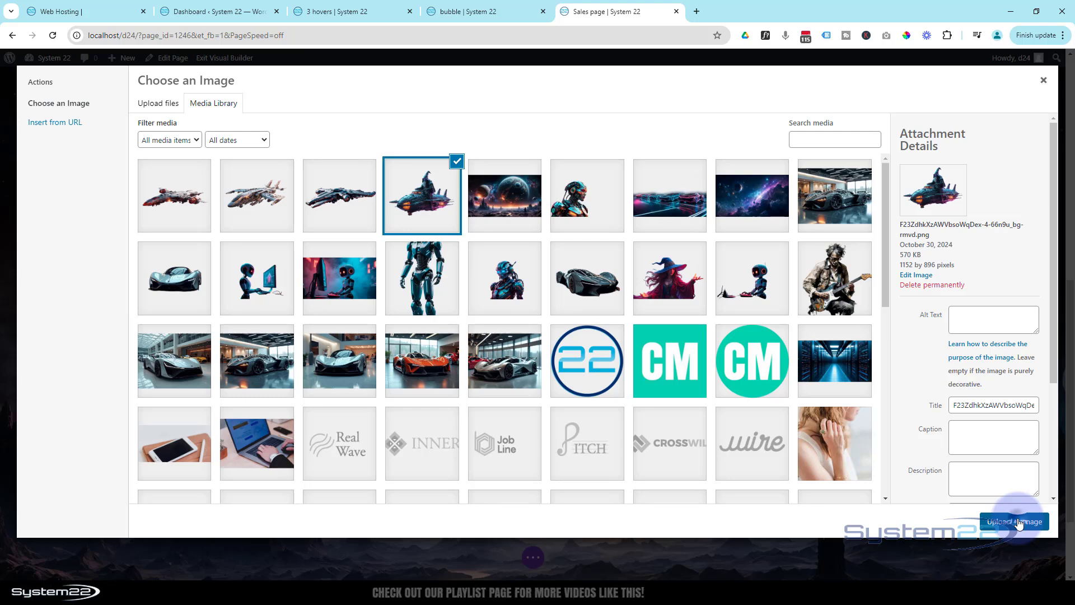
pyautogui.click(1015, 522)
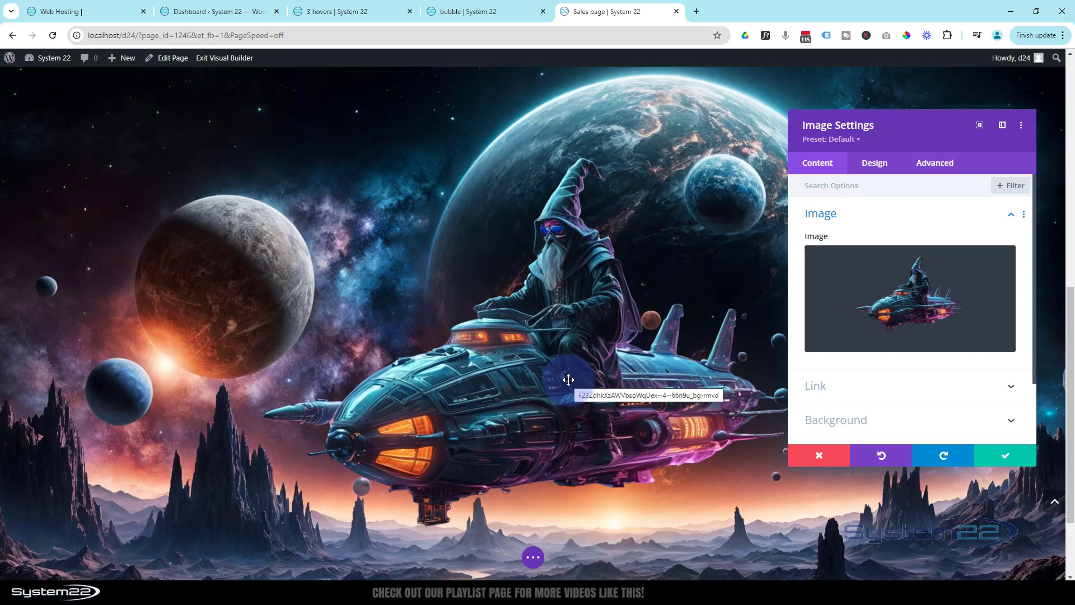
# Step: Clear the wizard spaceship image's title text and save the image module
pyautogui.click(941, 168)
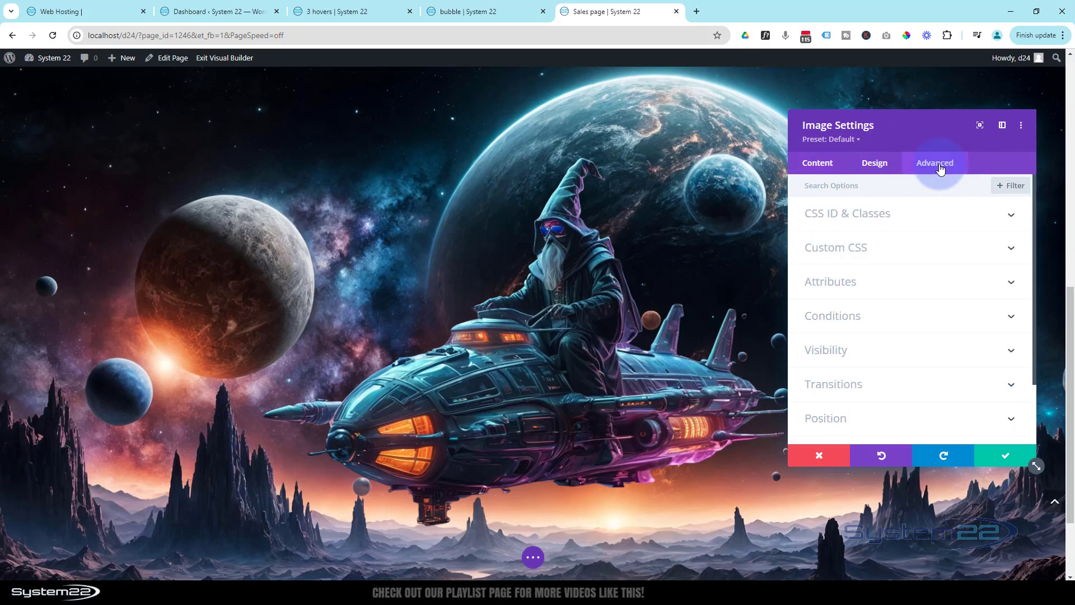
pyautogui.click(913, 282)
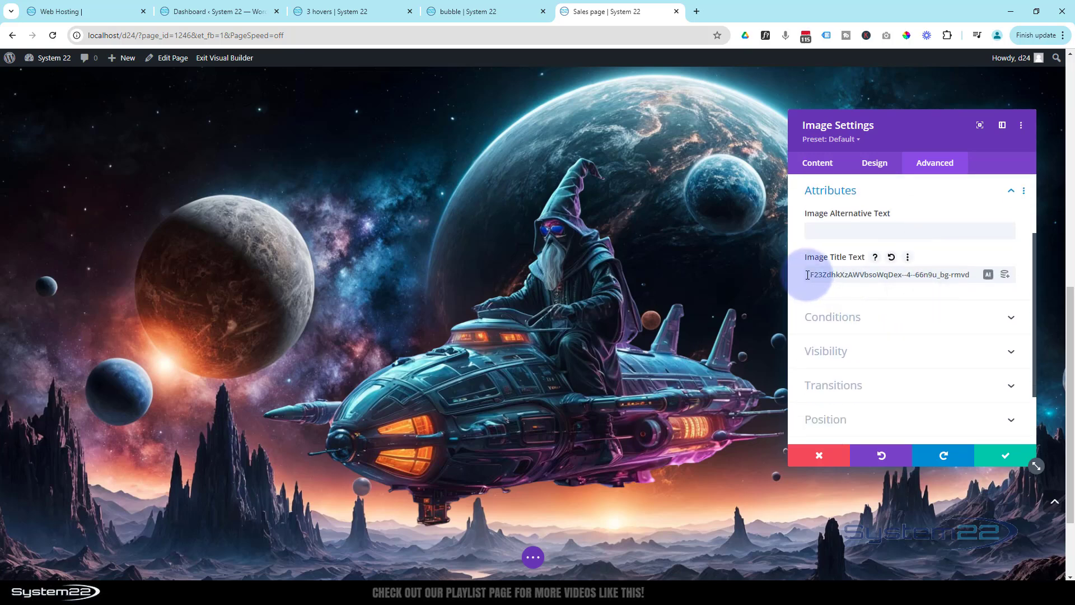
pyautogui.moveTo(807, 275); pyautogui.dragTo(1003, 281)
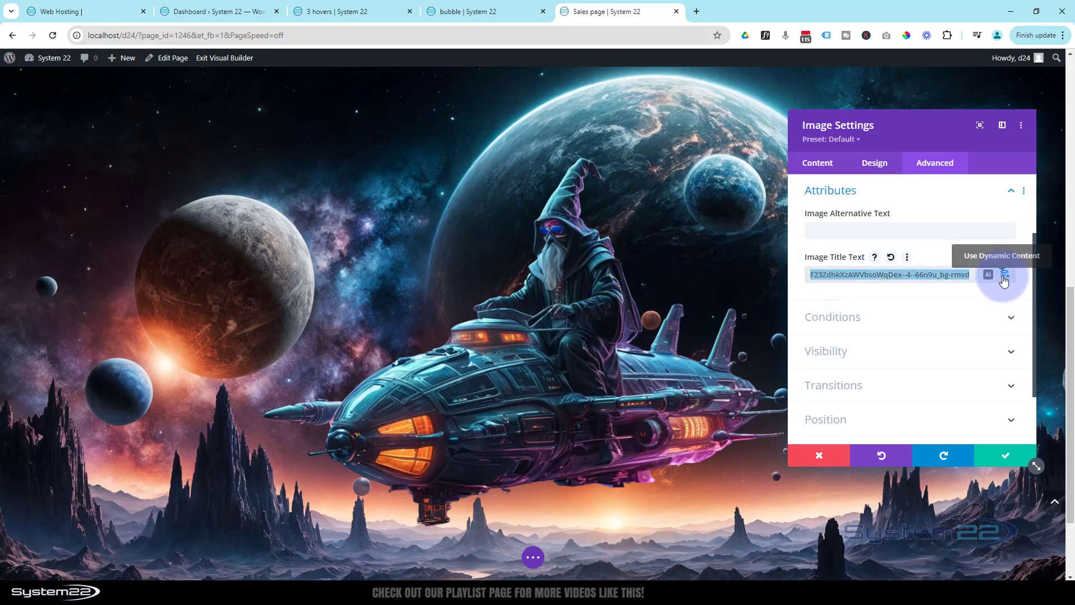
pyautogui.press('BackSpace')
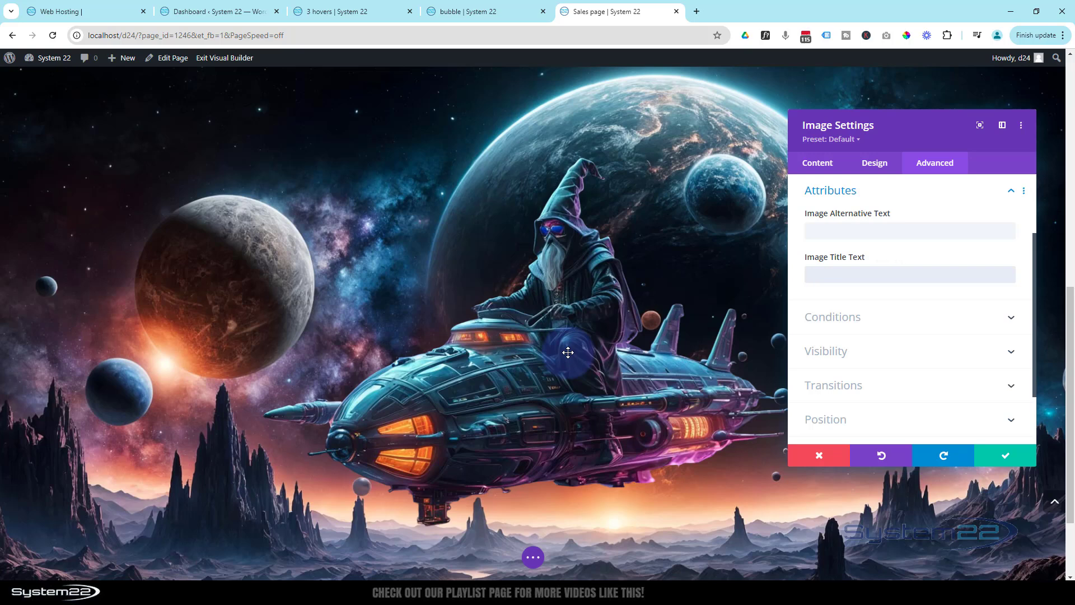
pyautogui.click(1002, 455)
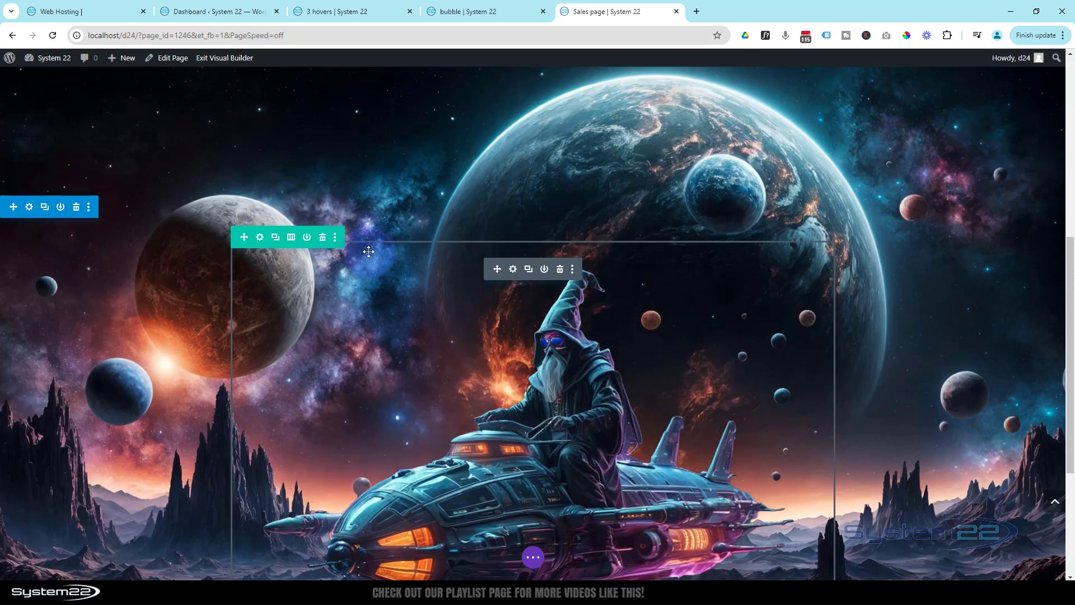
# Step: Duplicate the wizard spaceship section and replace the image in the copy with a Call To Action module
pyautogui.moveTo(44, 215)
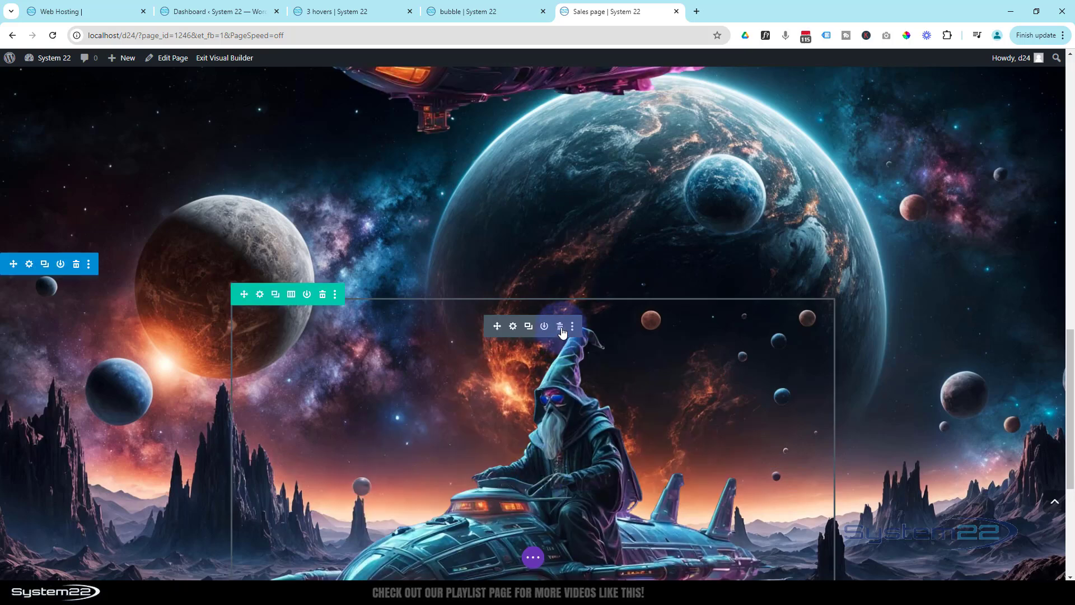
pyautogui.click(560, 328)
pyautogui.click(536, 315)
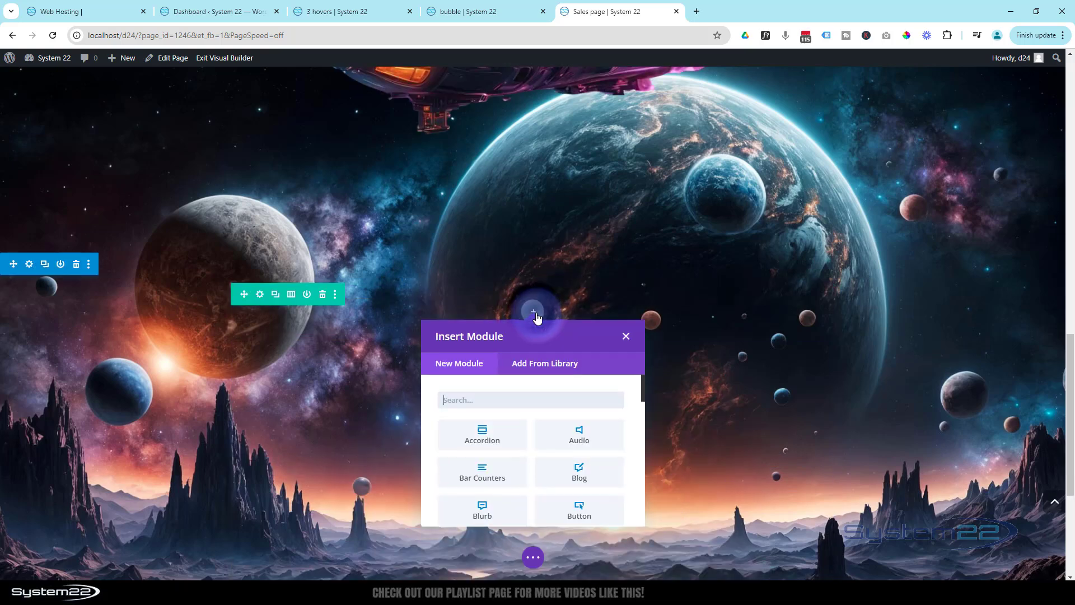
pyautogui.scroll(-1, 532, 380)
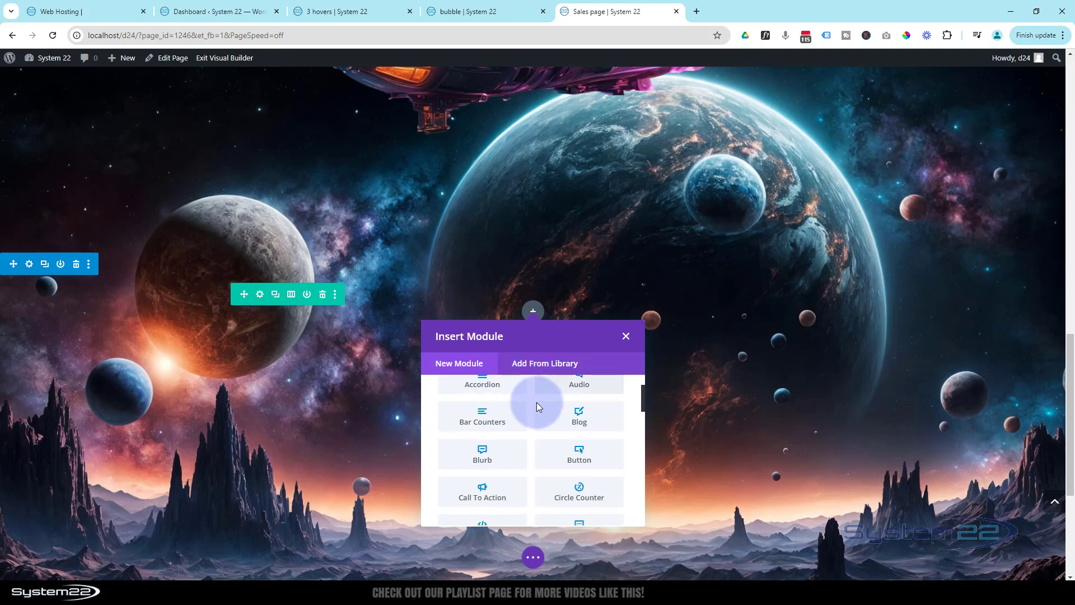
pyautogui.scroll(-2, 529, 419)
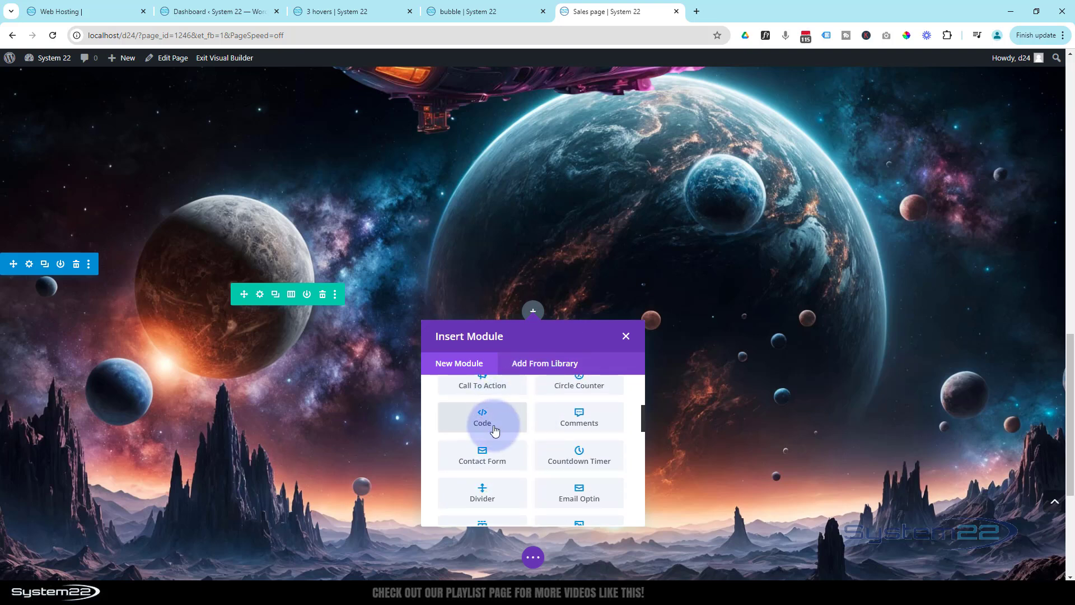
pyautogui.scroll(1, 492, 414)
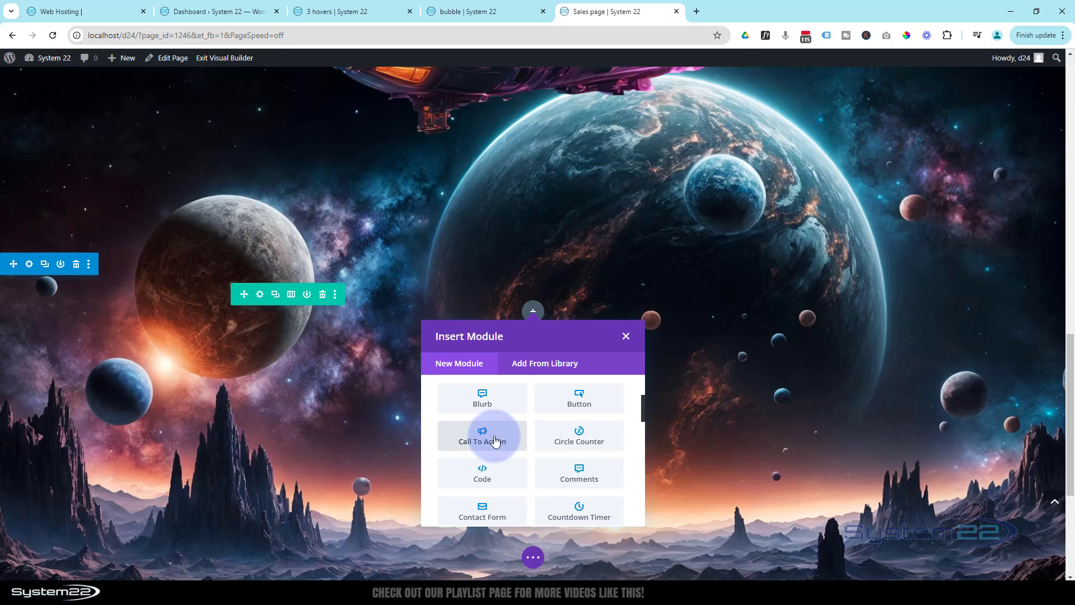
pyautogui.click(495, 441)
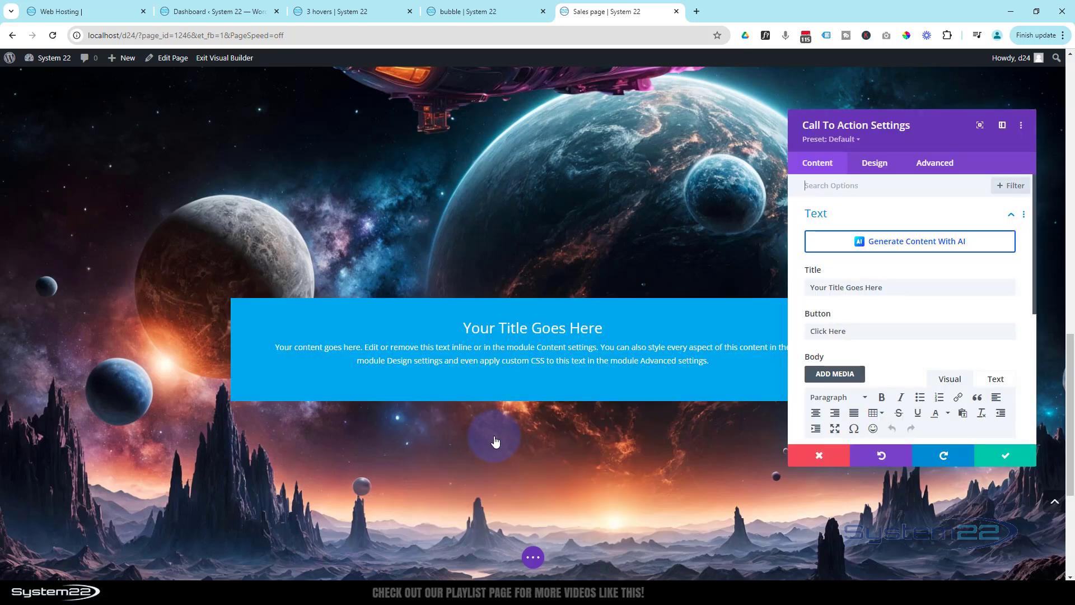
# Step: Set the call to action's title to "Out Of This World Deals Salre On Now"
pyautogui.moveTo(896, 287); pyautogui.dragTo(777, 292)
pyautogui.write('O')
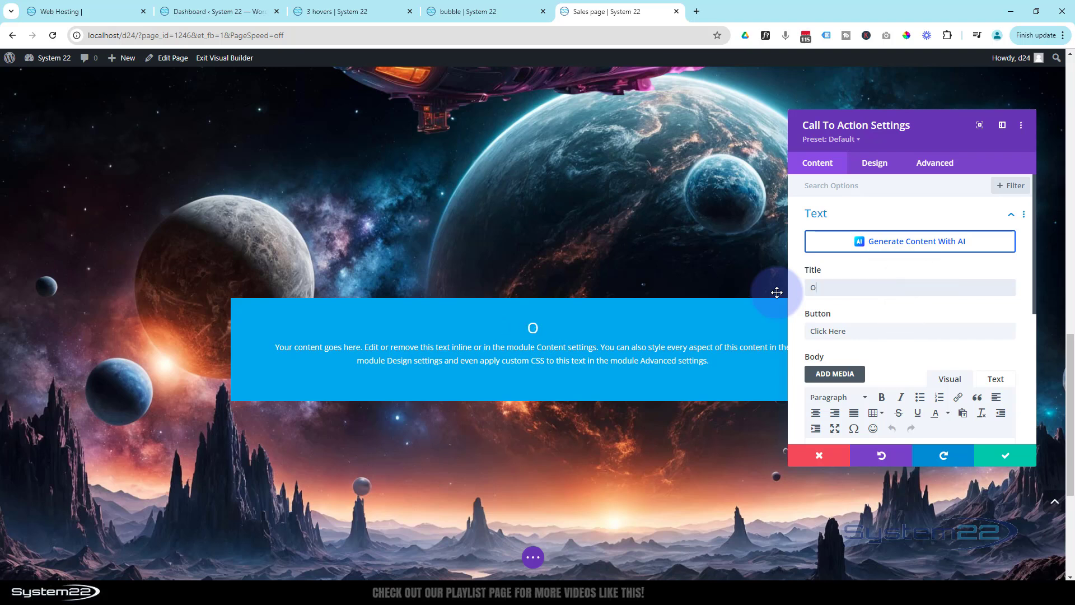
pyautogui.write('ut Of This World Deals ')
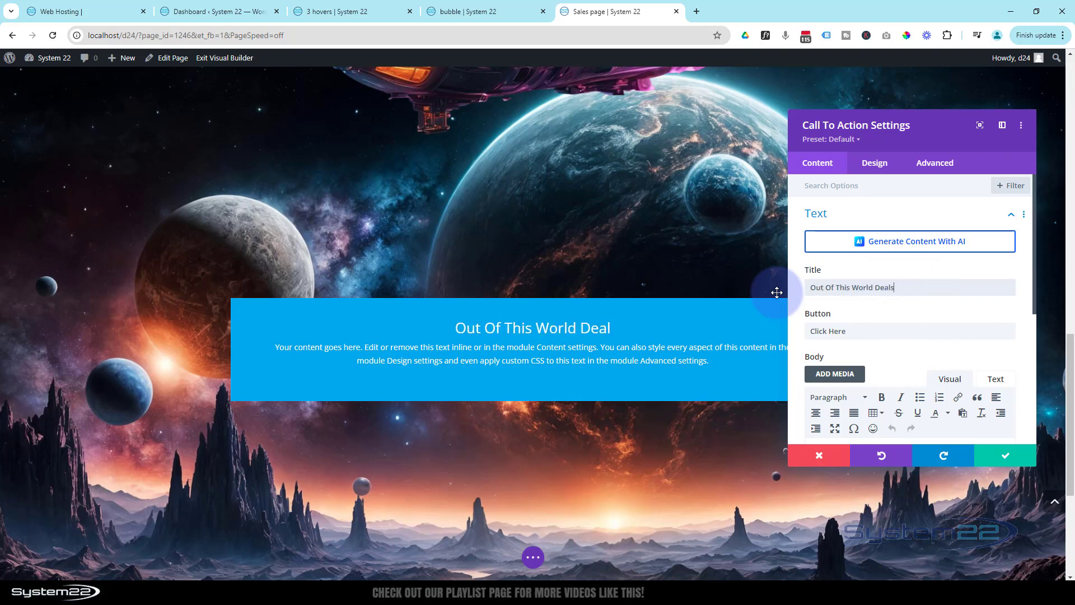
pyautogui.write('Salre O')
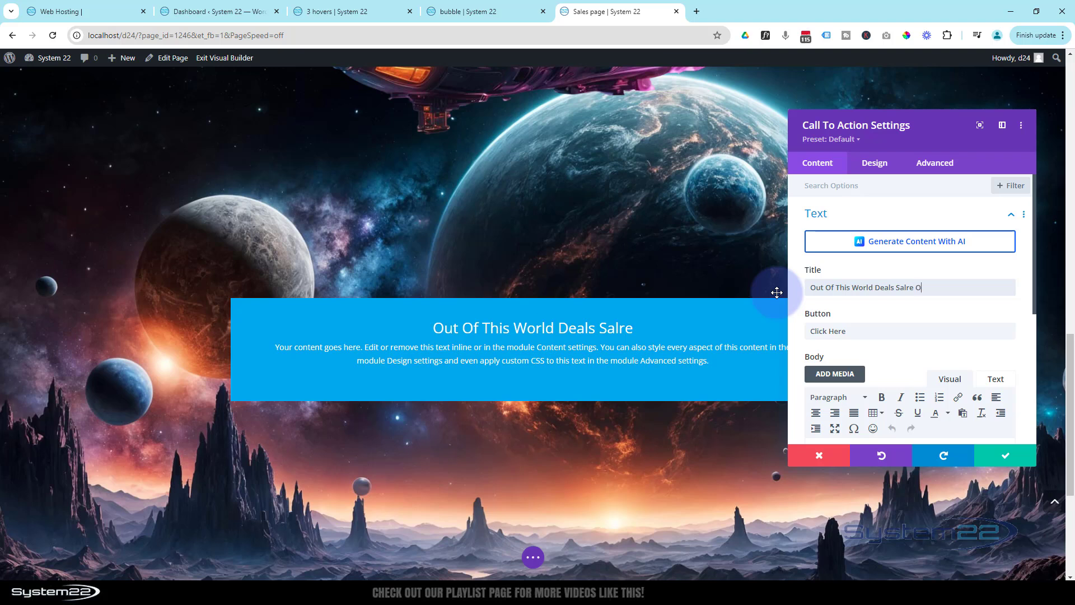
pyautogui.write('n Now')
# Step: Set the call to action's button text to "Get The Deals" and its button link URL to "#"
pyautogui.click(854, 331)
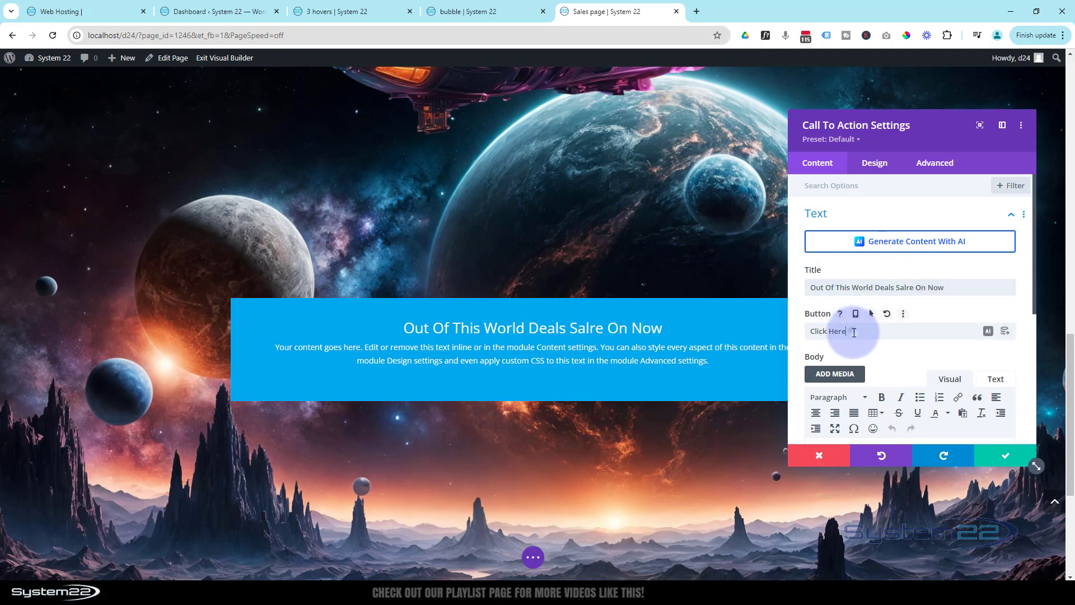
pyautogui.tripleClick(854, 331)
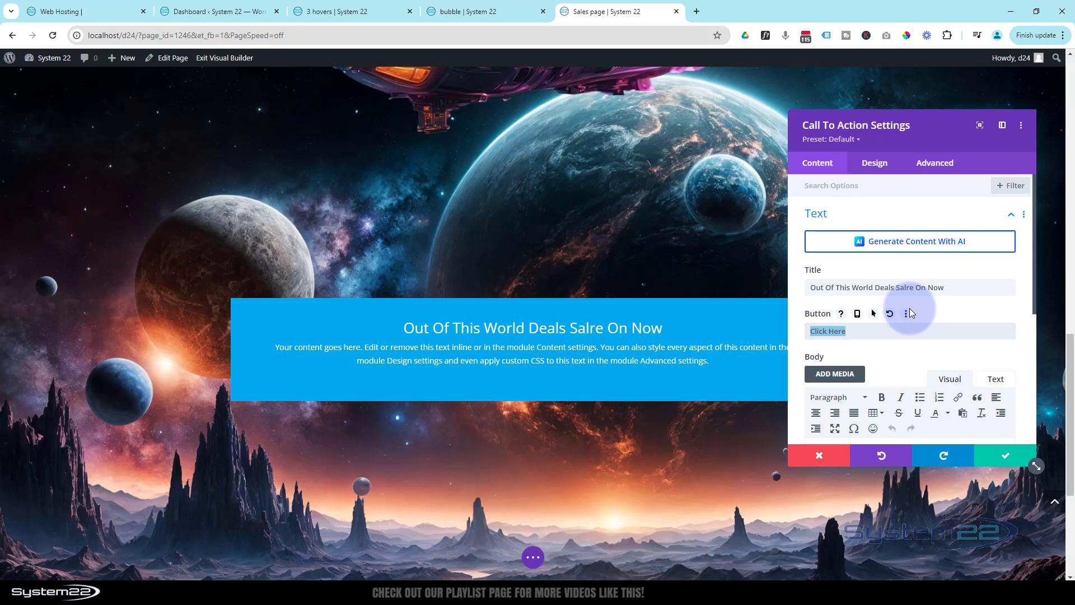
pyautogui.write('Get The Deal')
pyautogui.scroll(-4, 908, 305)
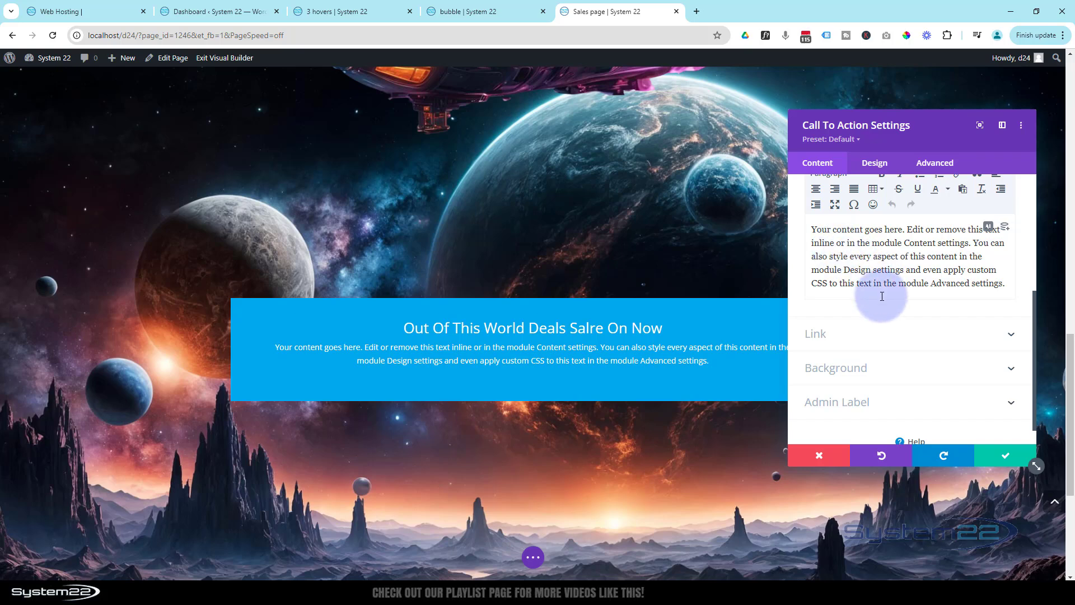
pyautogui.click(868, 334)
pyautogui.click(819, 231)
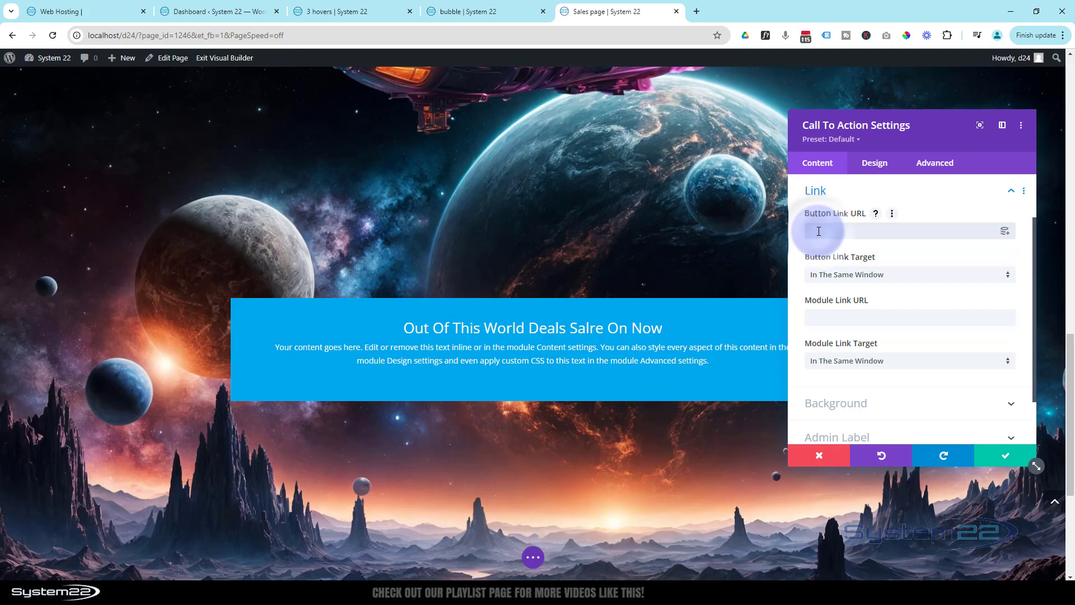
pyautogui.write('#')
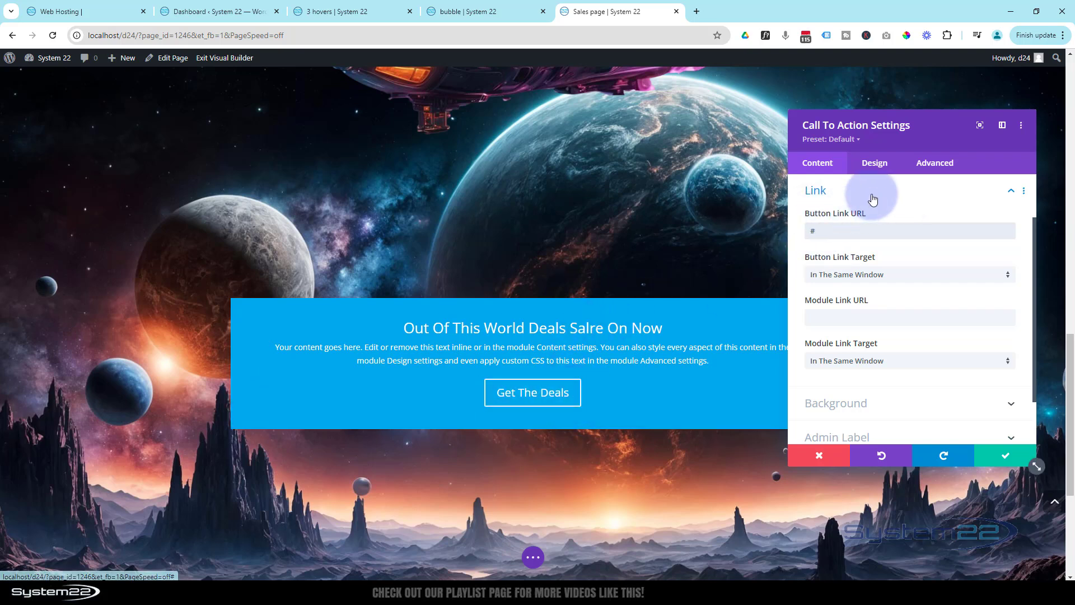
# Step: Open the design options for the call to action's button
pyautogui.click(875, 164)
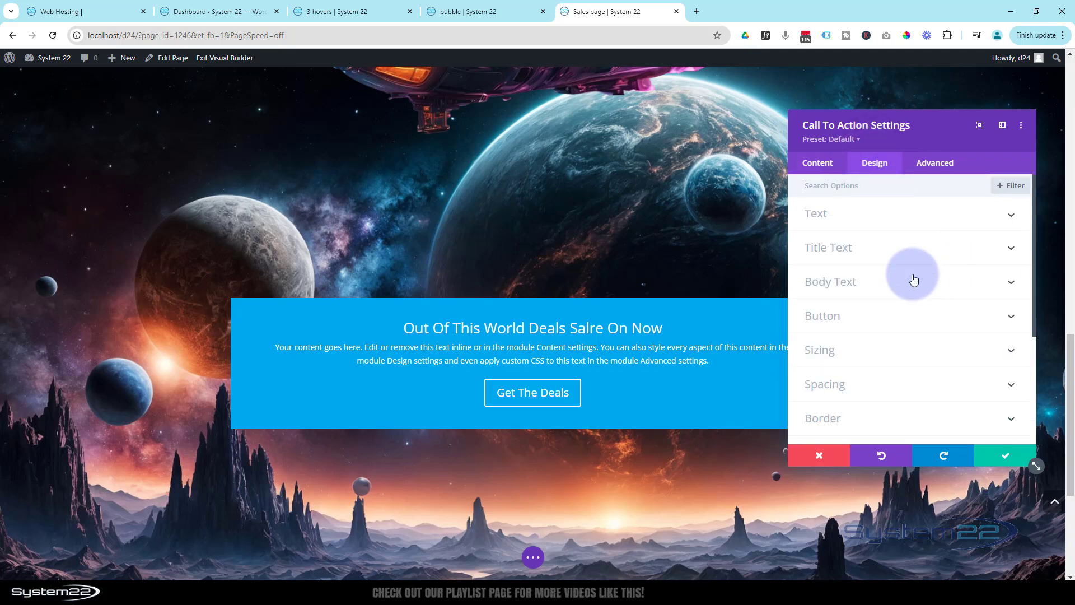
pyautogui.click(883, 316)
pyautogui.click(827, 231)
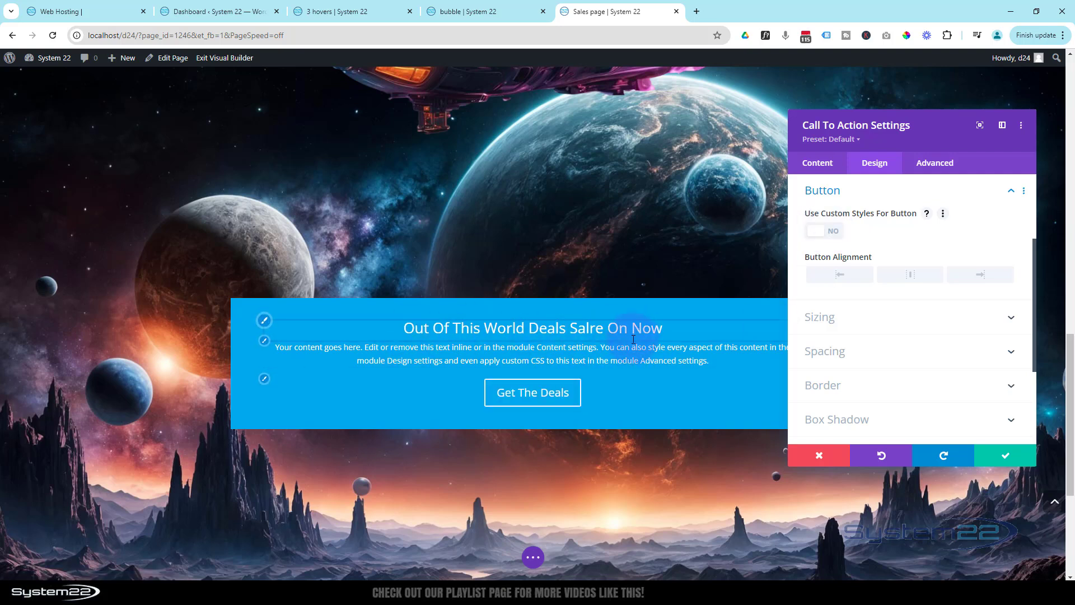
# Step: Examine how the wizard spaceship and the call to action move over the fixed background along the page
pyautogui.scroll(2, 593, 422)
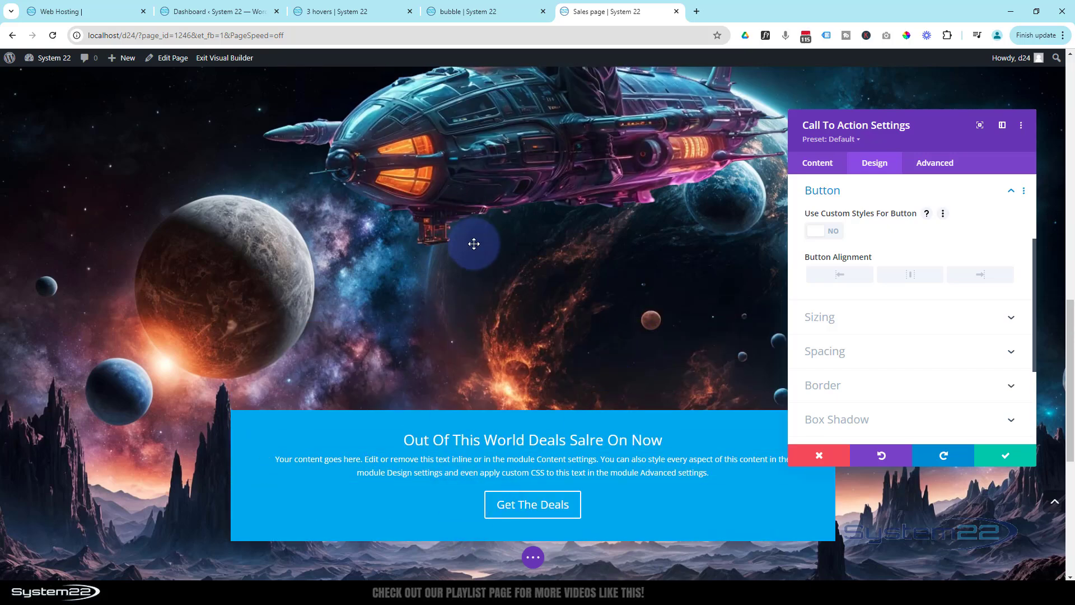
pyautogui.scroll(2, 474, 244)
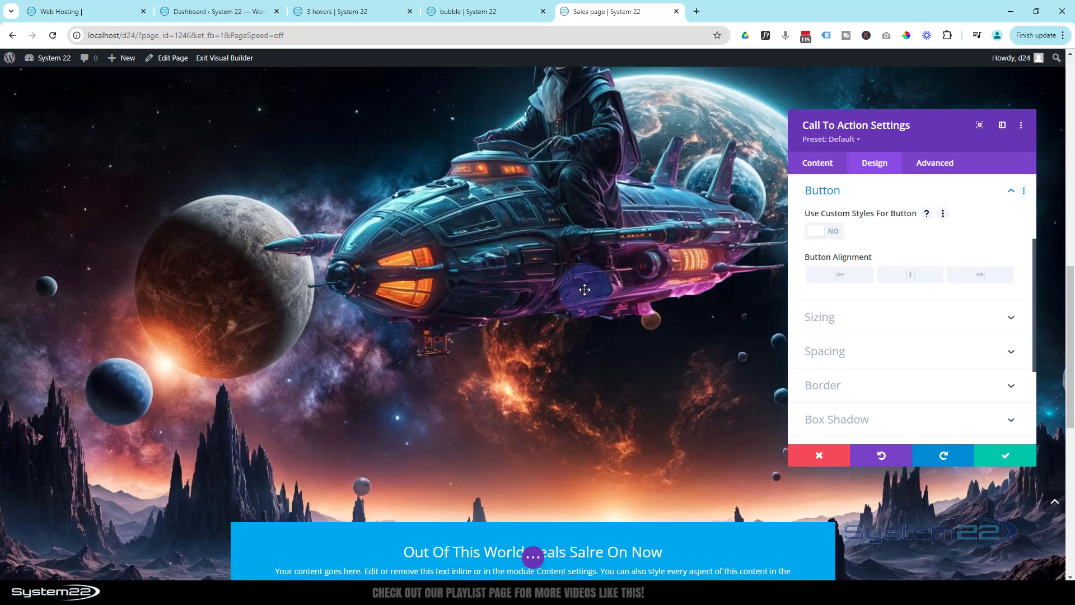
pyautogui.scroll(-1, 485, 469)
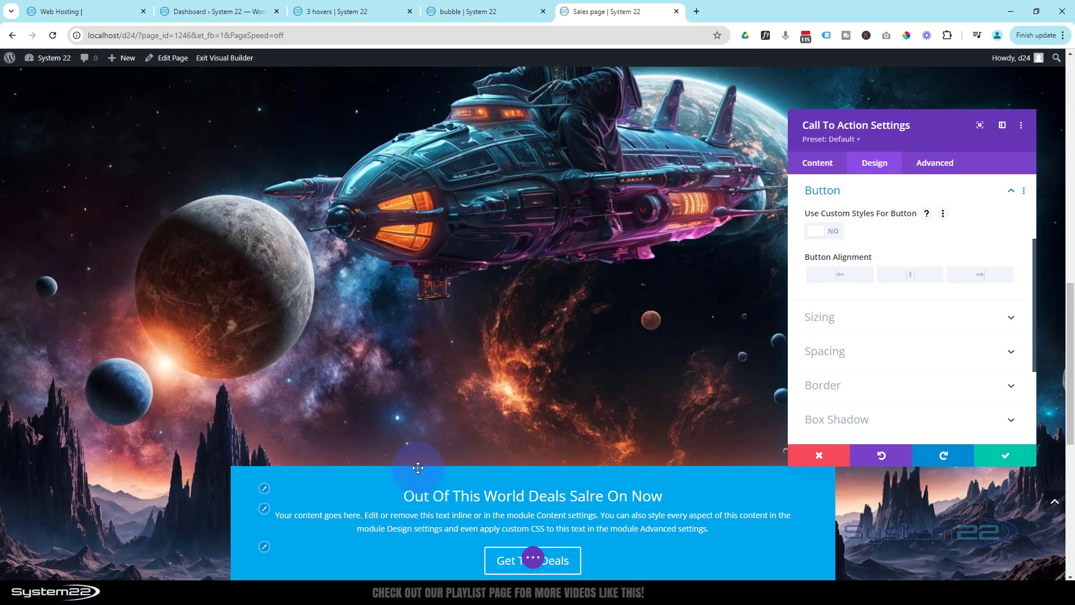
pyautogui.scroll(-2, 624, 451)
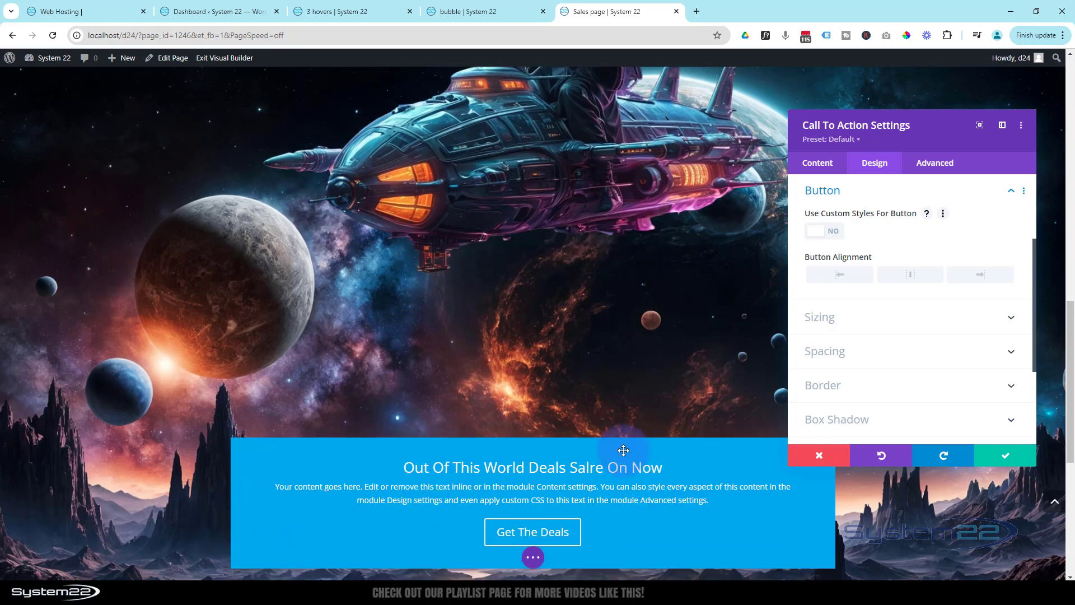
pyautogui.scroll(4, 624, 450)
pyautogui.scroll(-4, 622, 448)
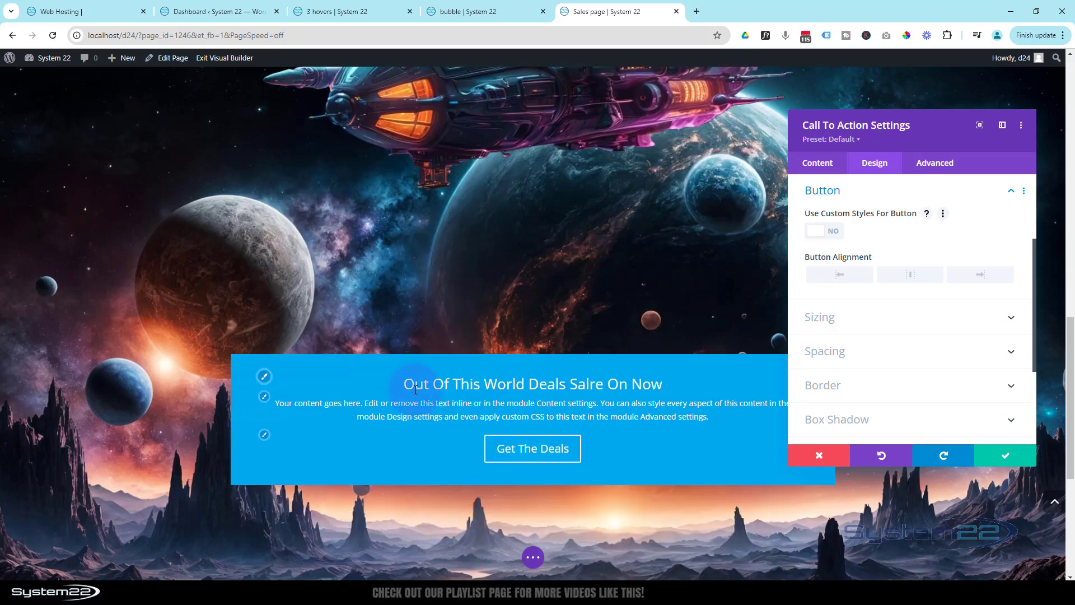
pyautogui.scroll(6, 444, 364)
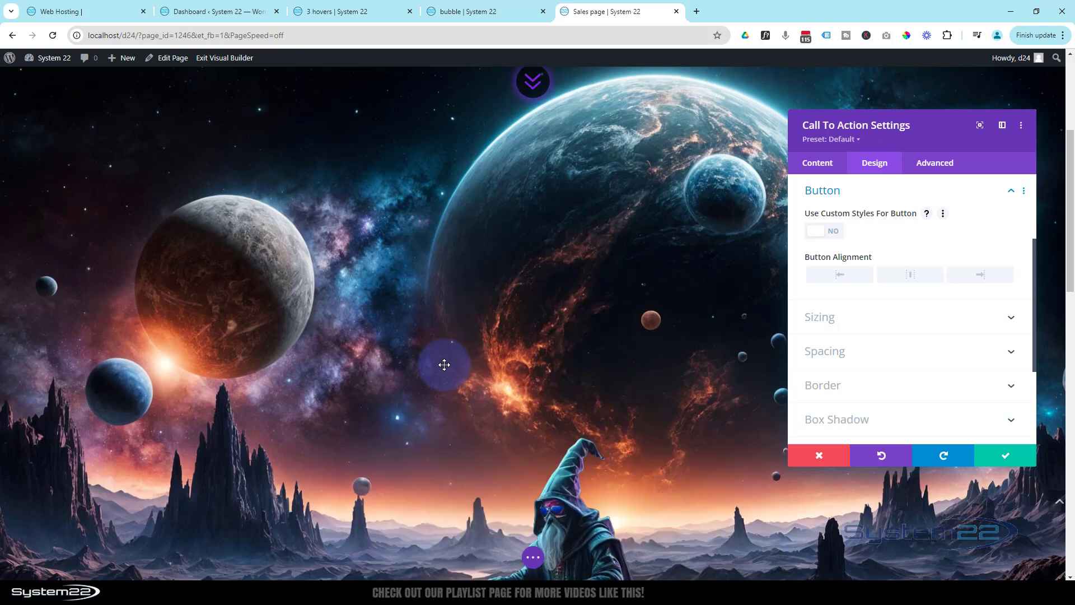
pyautogui.scroll(-5, 444, 364)
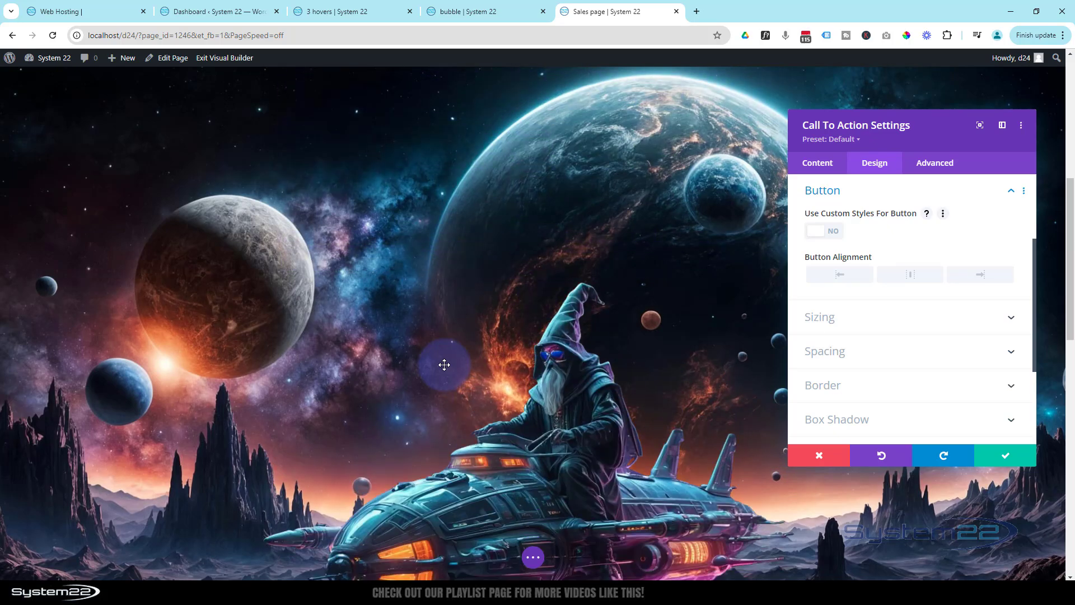
pyautogui.scroll(-5, 444, 364)
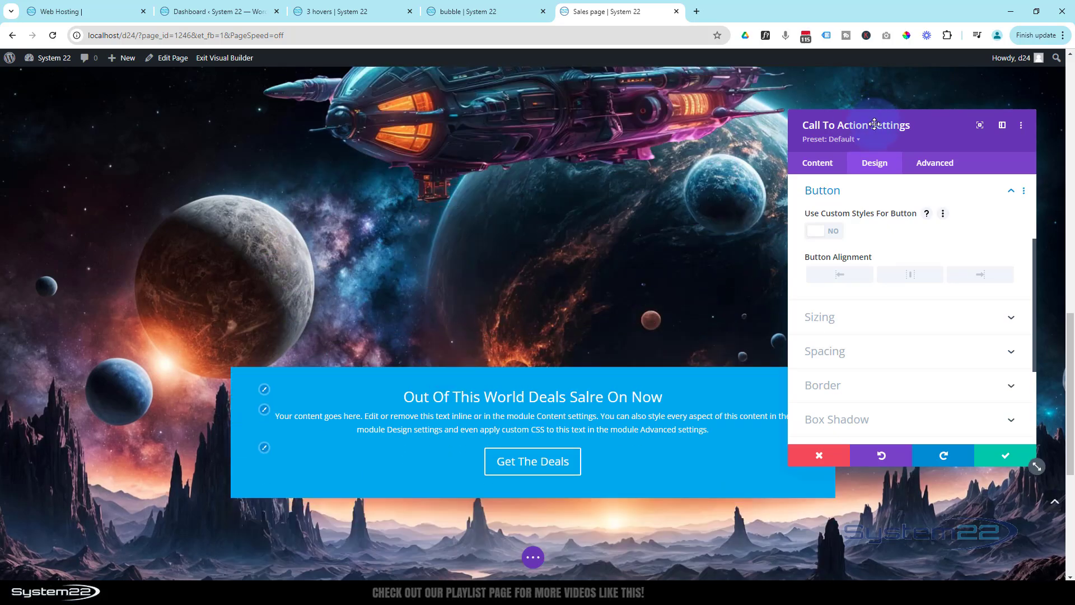
# Step: Set the call to action's title font to Aclonica with Bold weight and a text size of 34px
pyautogui.click(265, 394)
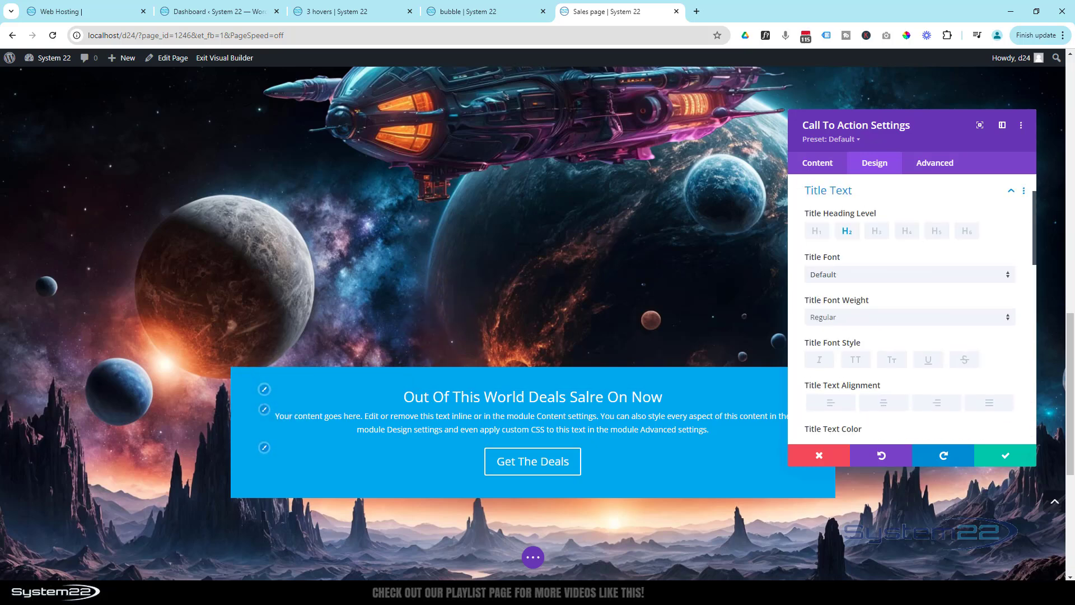
pyautogui.click(965, 326)
pyautogui.click(883, 283)
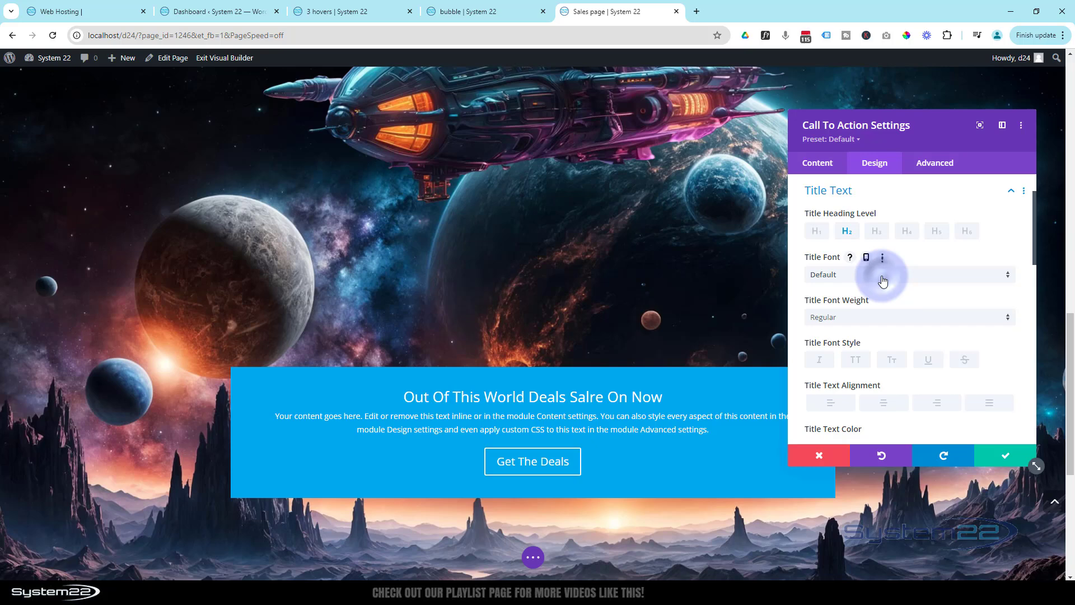
pyautogui.click(882, 280)
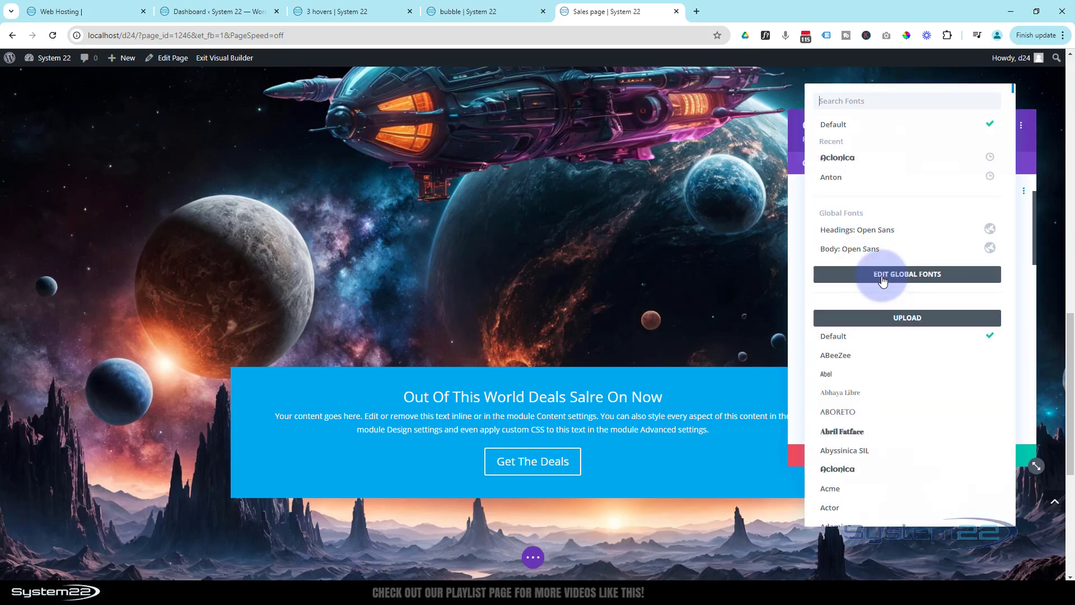
pyautogui.click(846, 160)
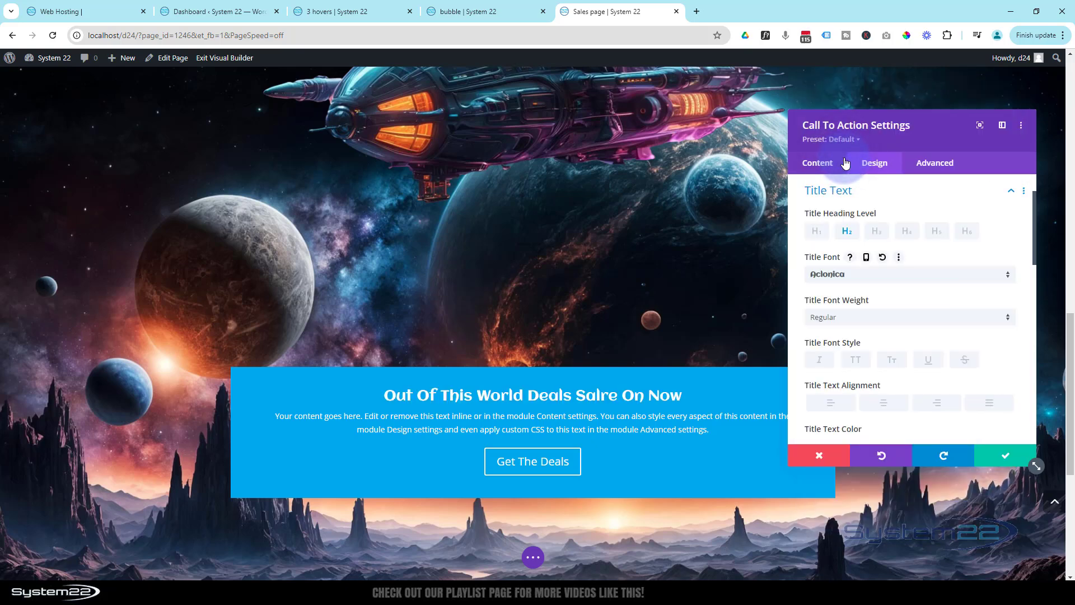
pyautogui.click(834, 315)
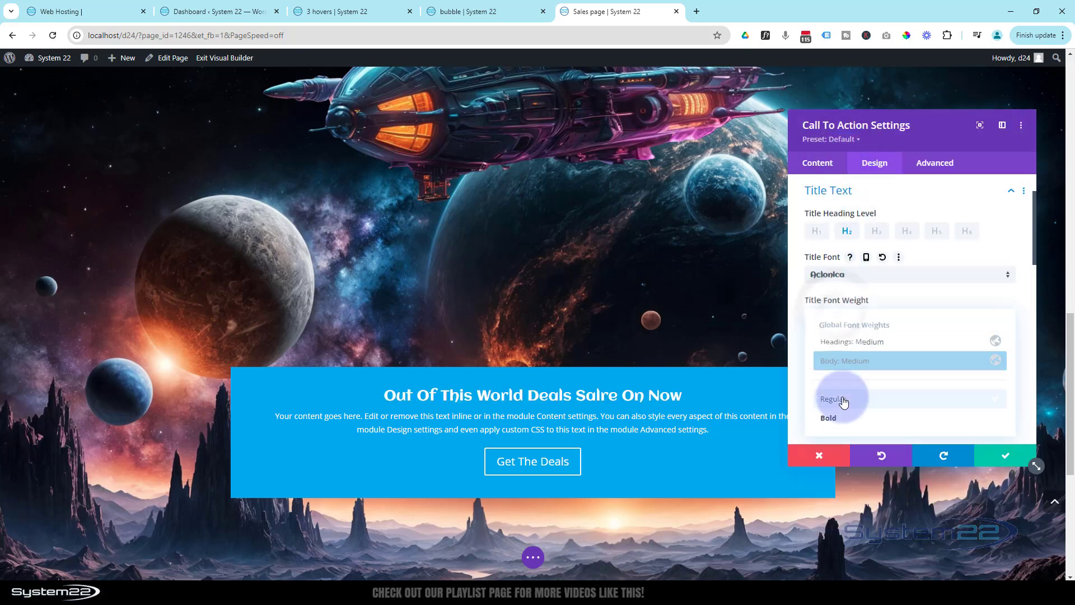
pyautogui.click(840, 419)
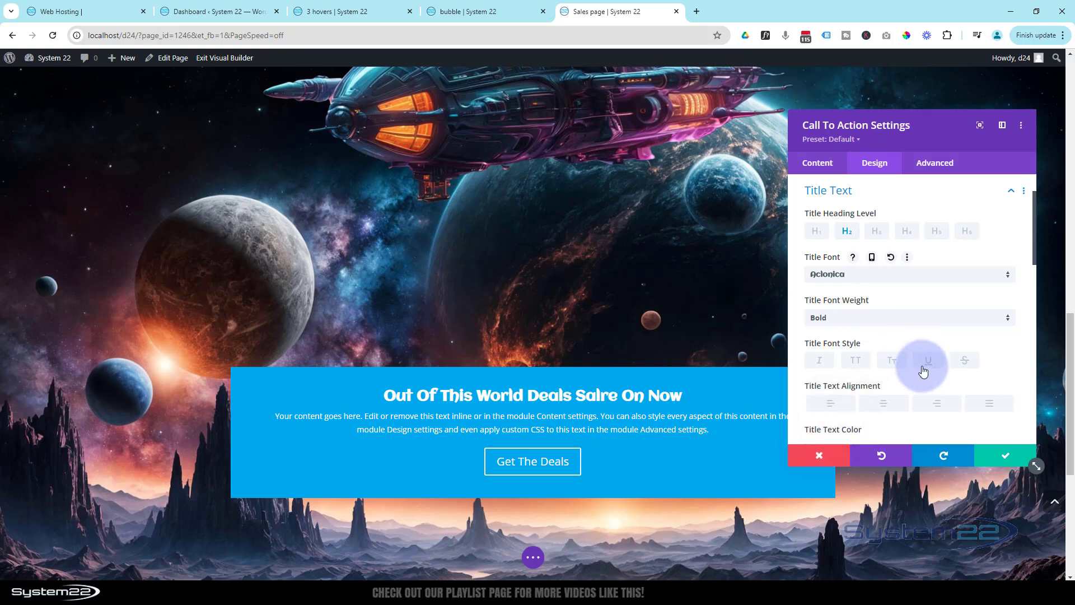
pyautogui.scroll(-3, 922, 365)
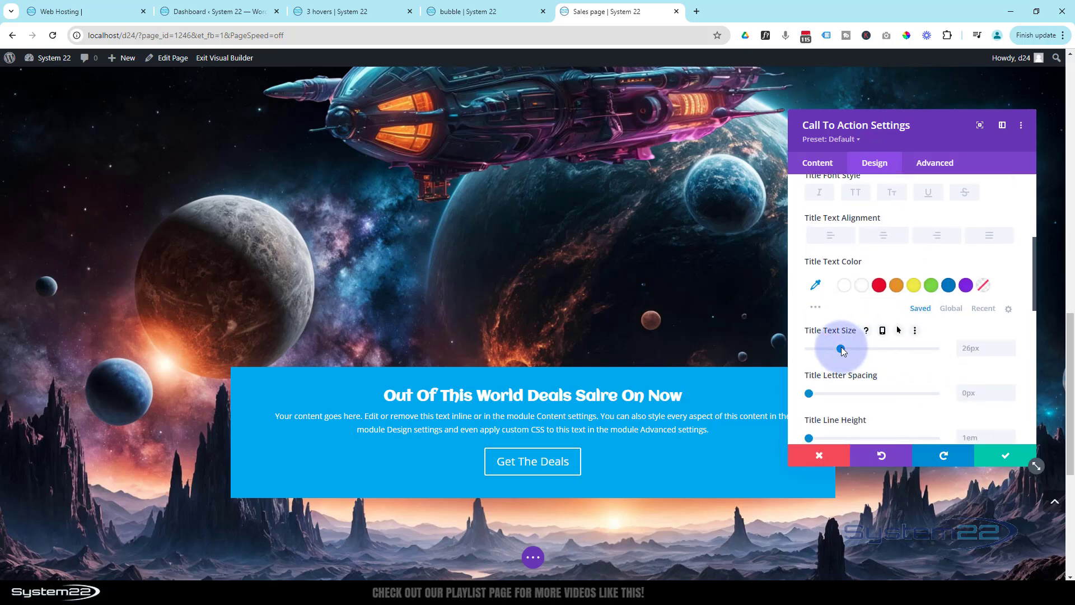
pyautogui.moveTo(843, 347); pyautogui.dragTo(852, 347)
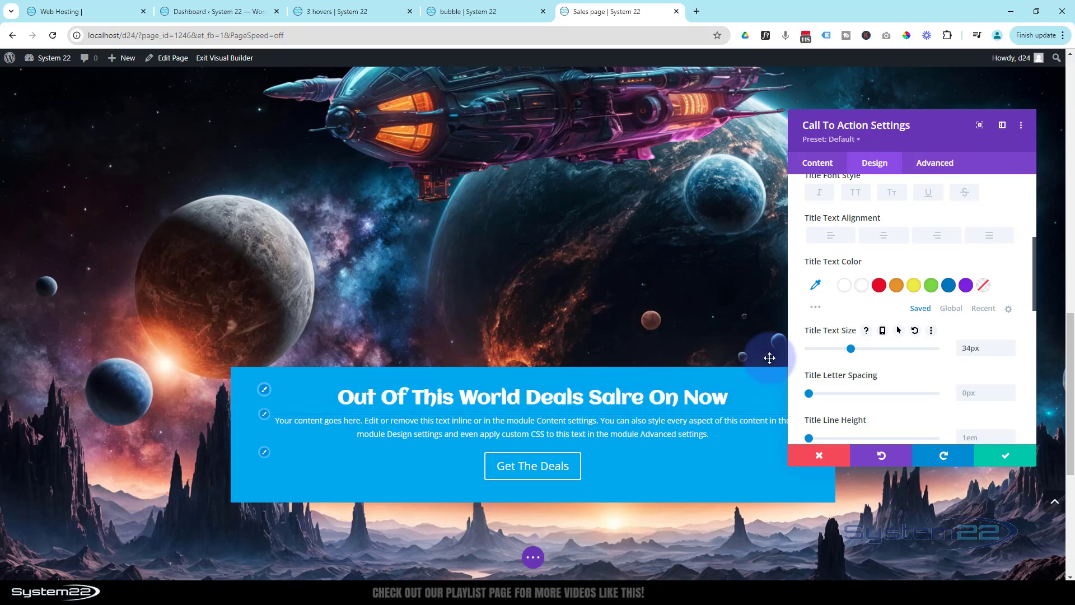
# Step: Correct the call to action's title to "Out Of This World Deals Sale On Now"
pyautogui.click(823, 163)
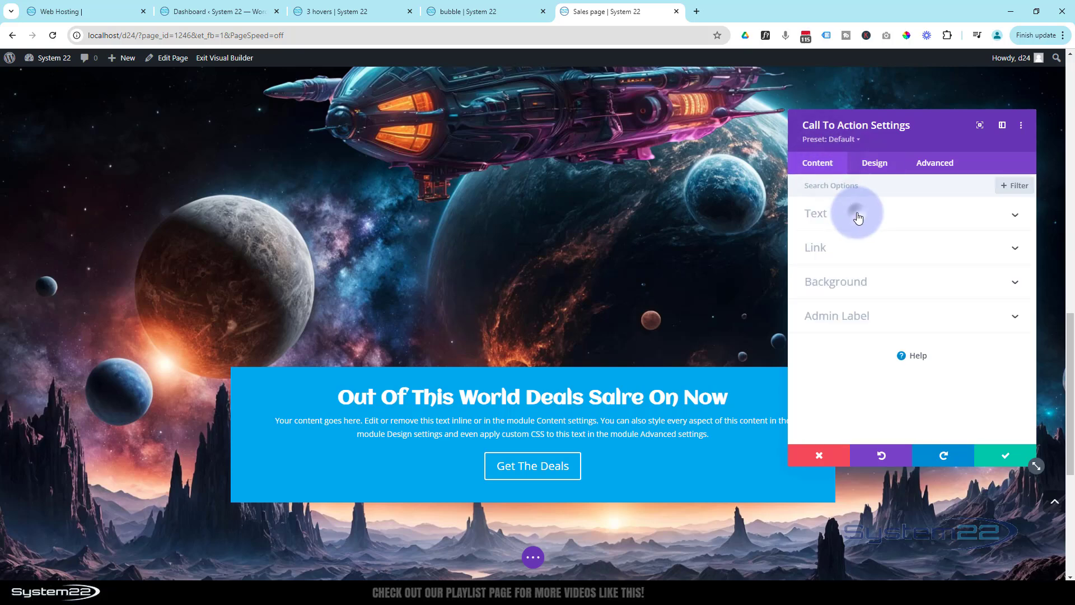
pyautogui.click(856, 212)
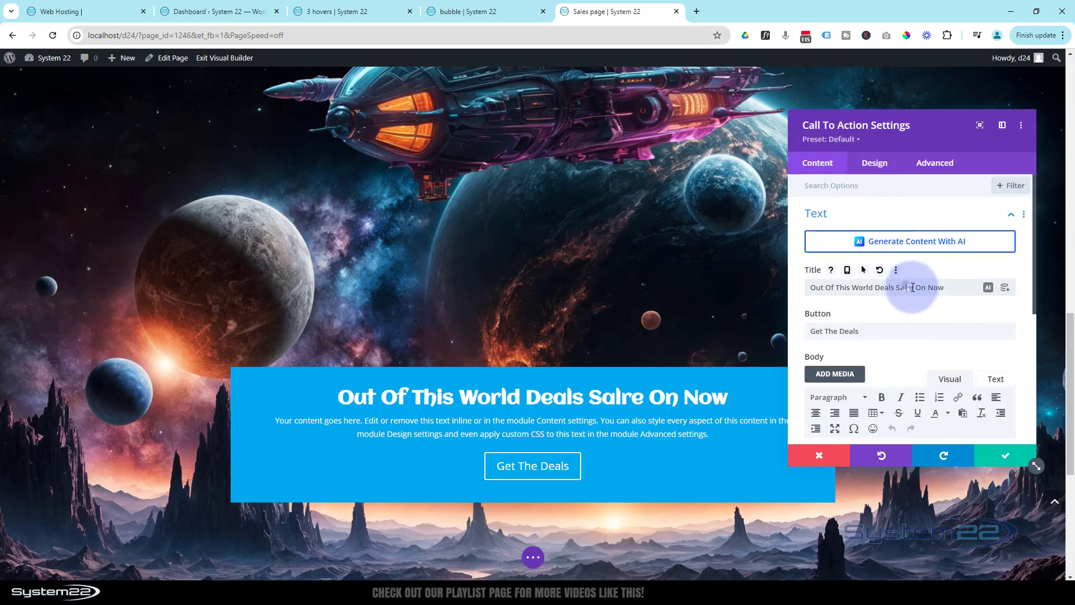
pyautogui.press('BackSpace')
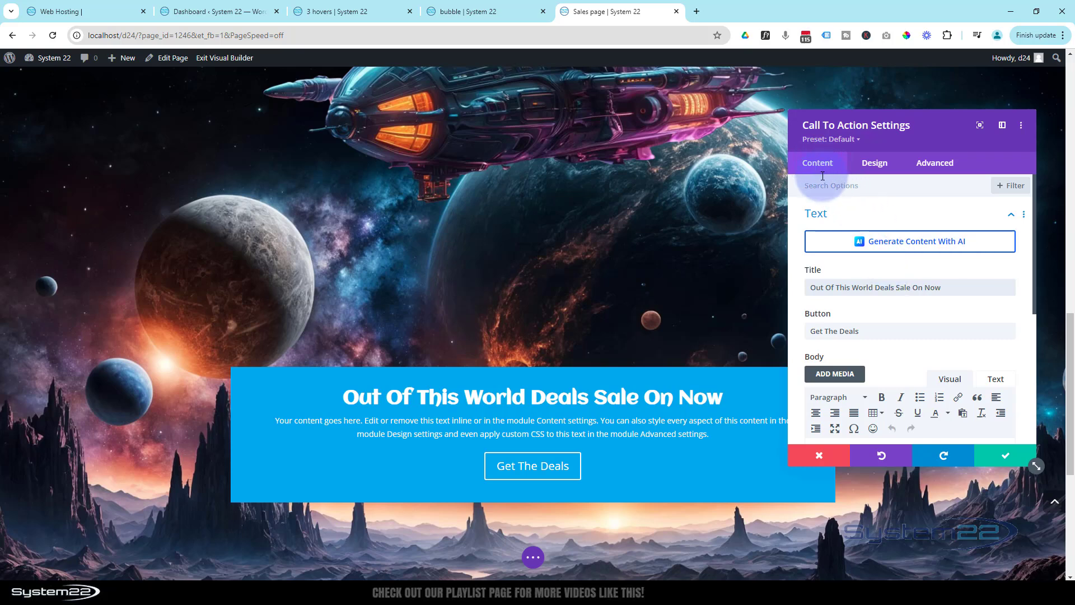
# Step: Remove the blue background color from the call to action
pyautogui.scroll(-5, 823, 185)
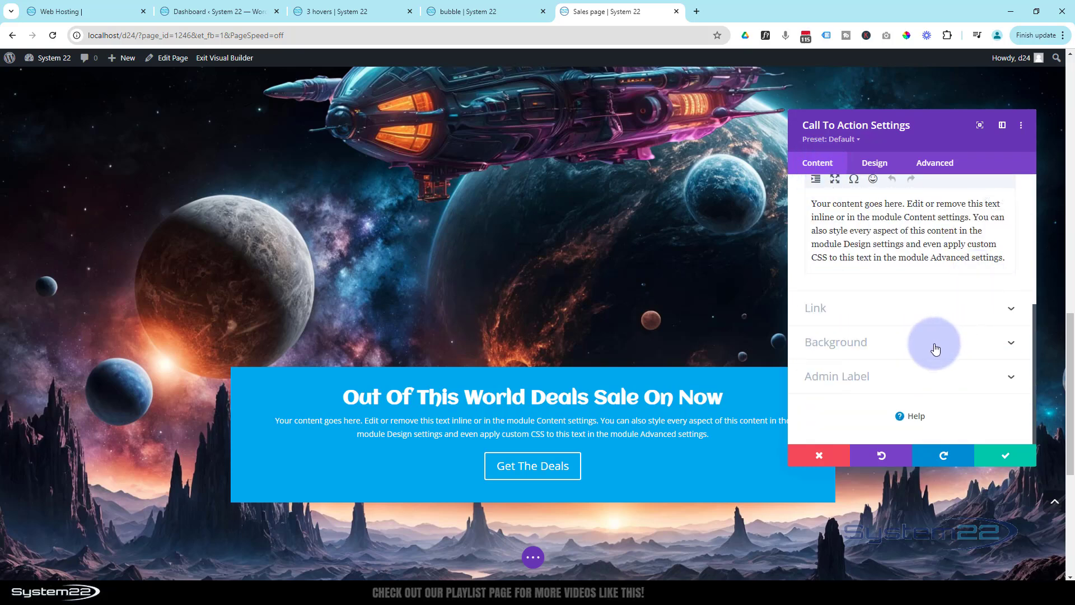
pyautogui.click(838, 346)
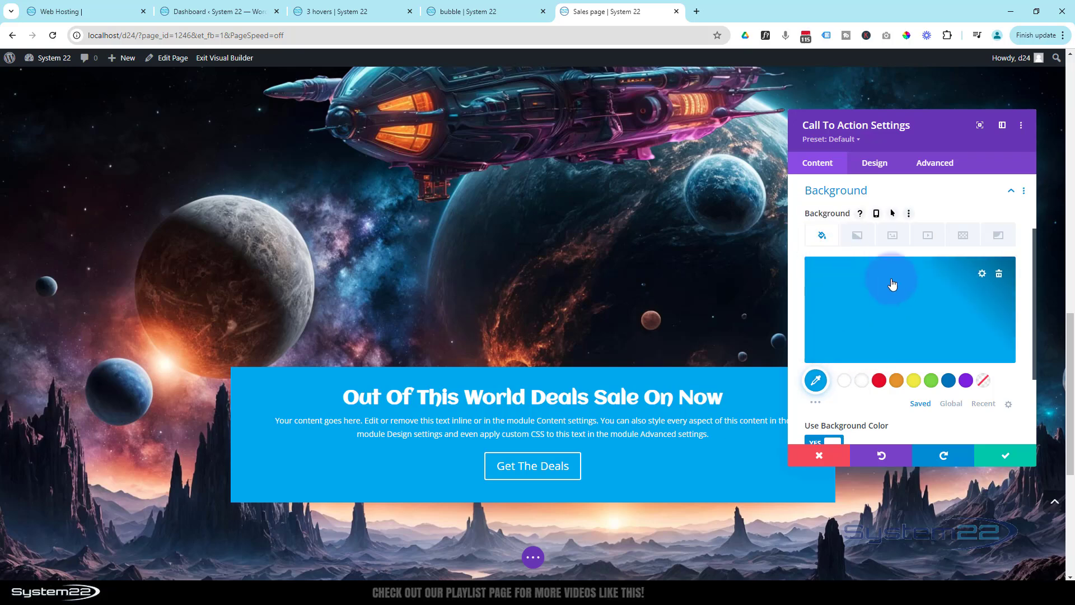
pyautogui.click(1000, 275)
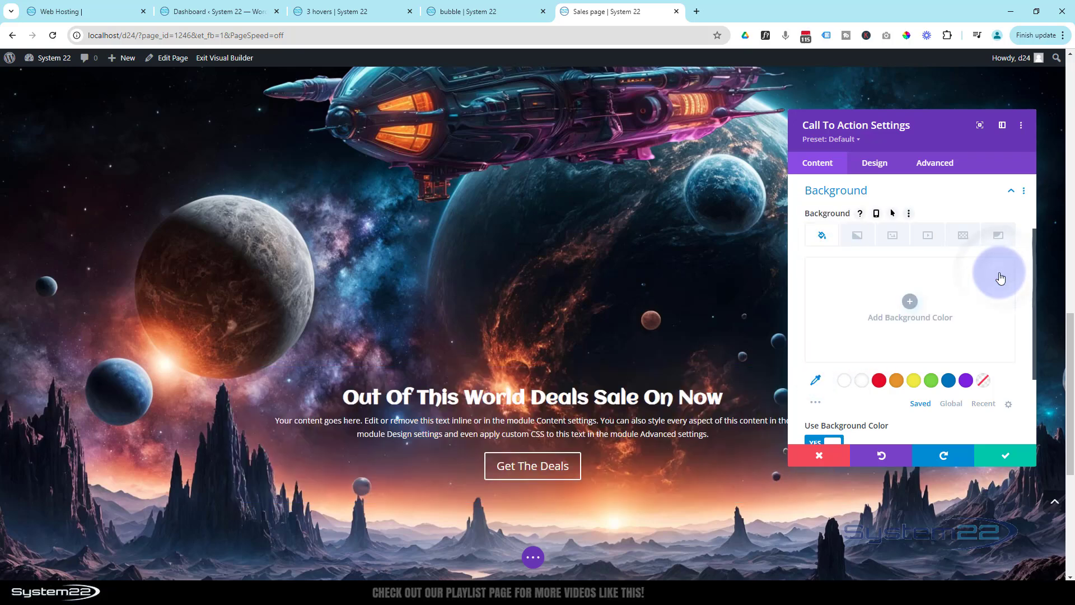
# Step: Add a background gradient to the call to action and set its gradient type to Elliptical
pyautogui.click(858, 236)
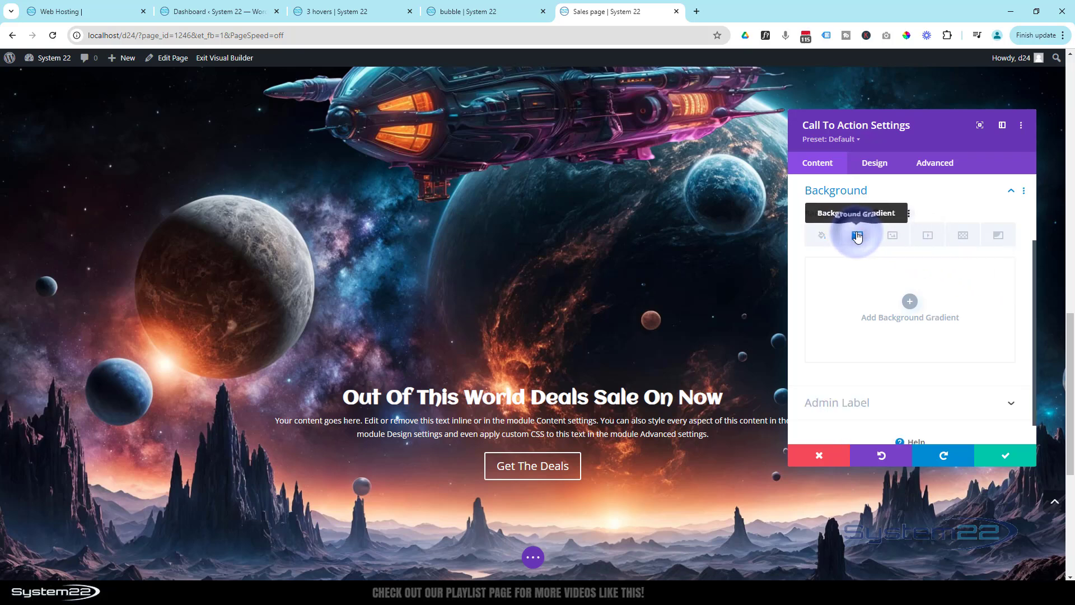
pyautogui.click(912, 307)
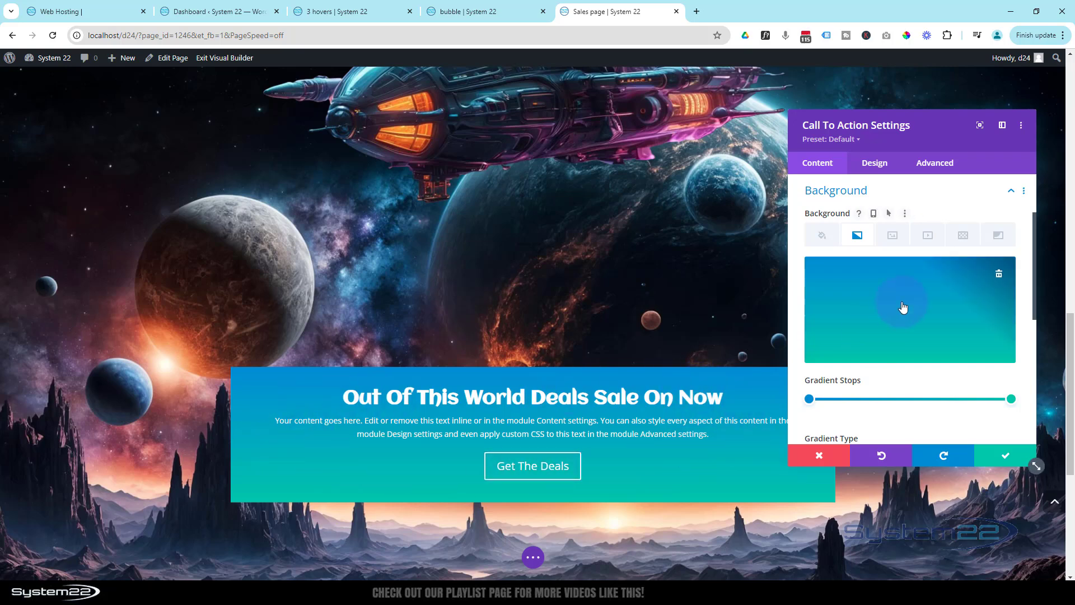
pyautogui.scroll(1, 496, 165)
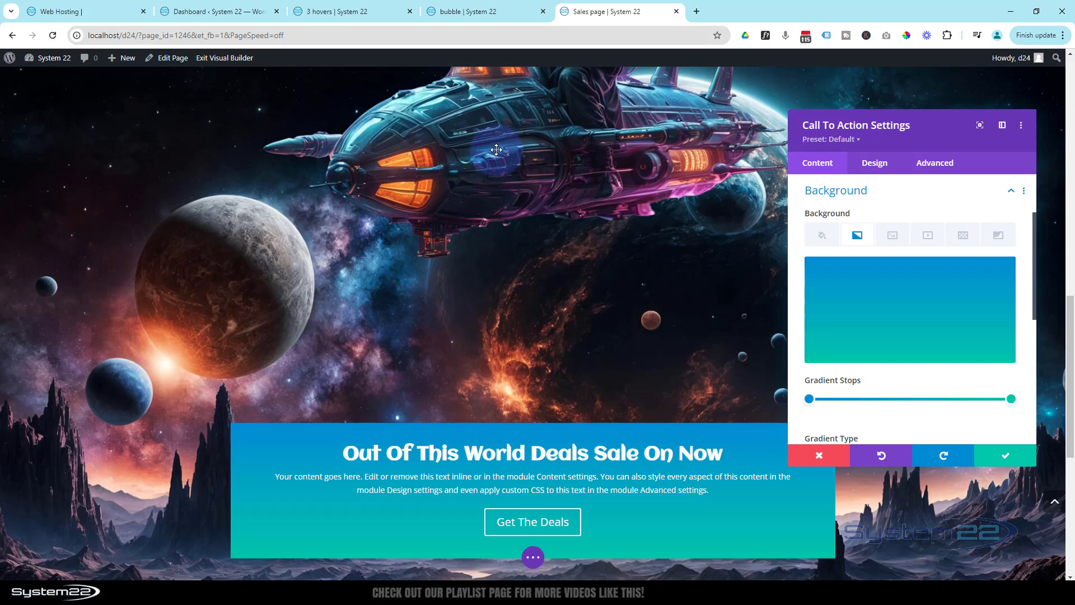
pyautogui.scroll(-2, 534, 262)
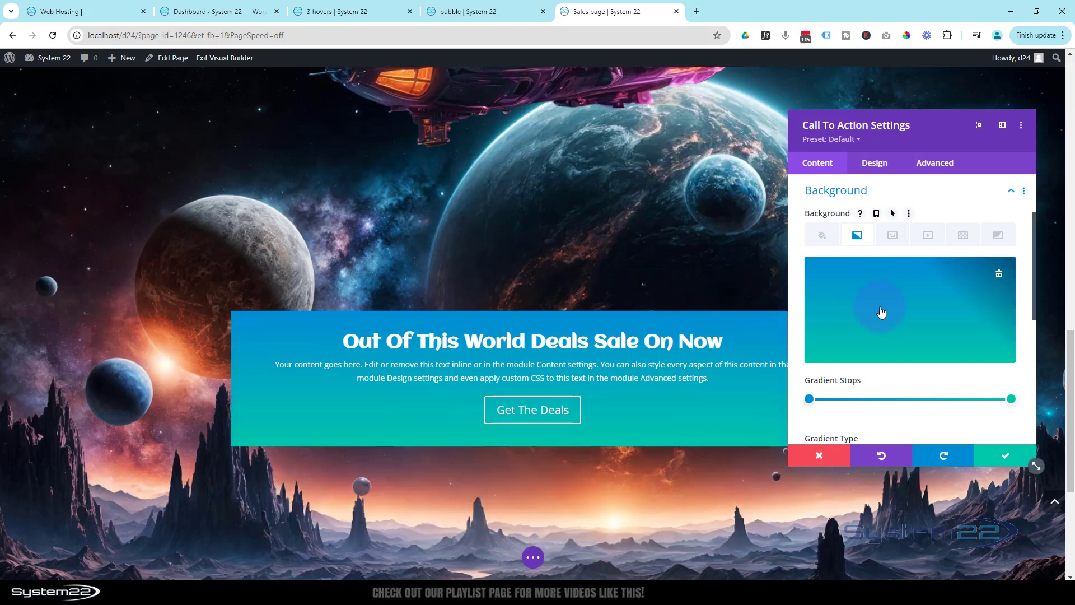
pyautogui.scroll(-3, 881, 312)
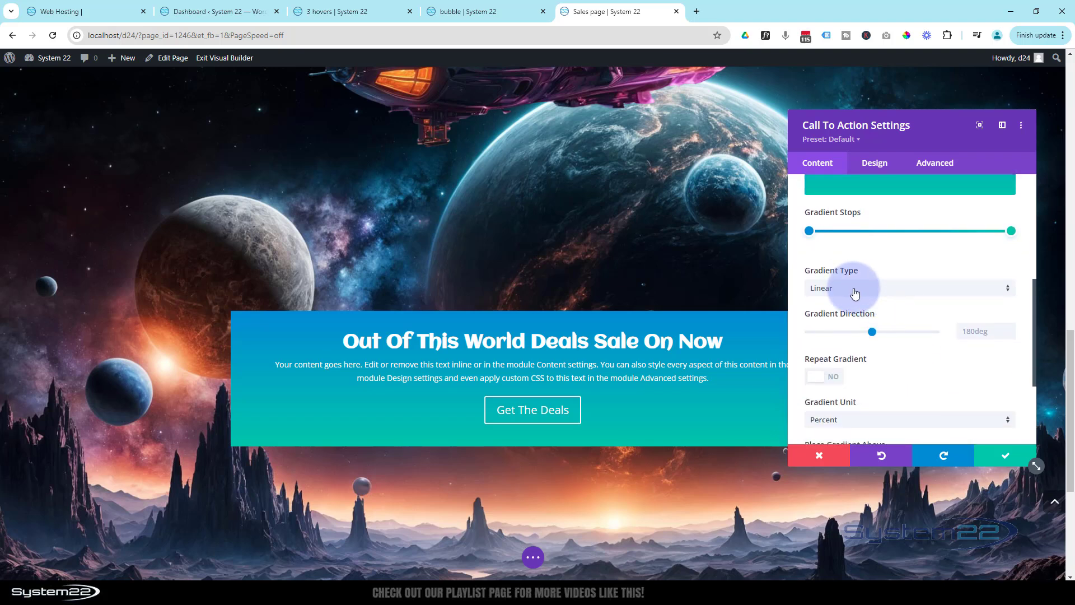
pyautogui.click(854, 289)
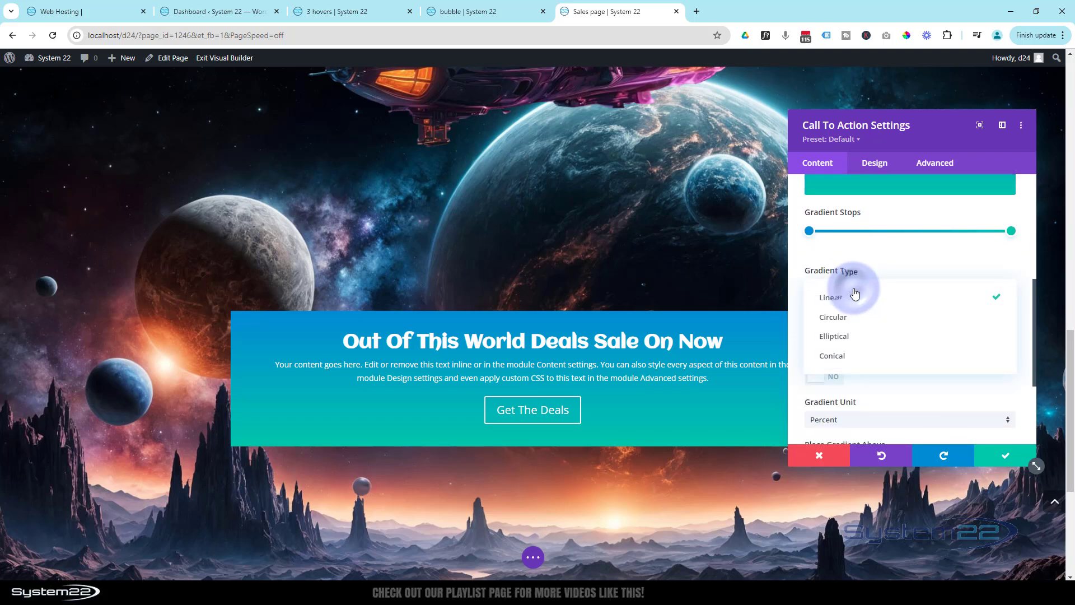
pyautogui.click(852, 337)
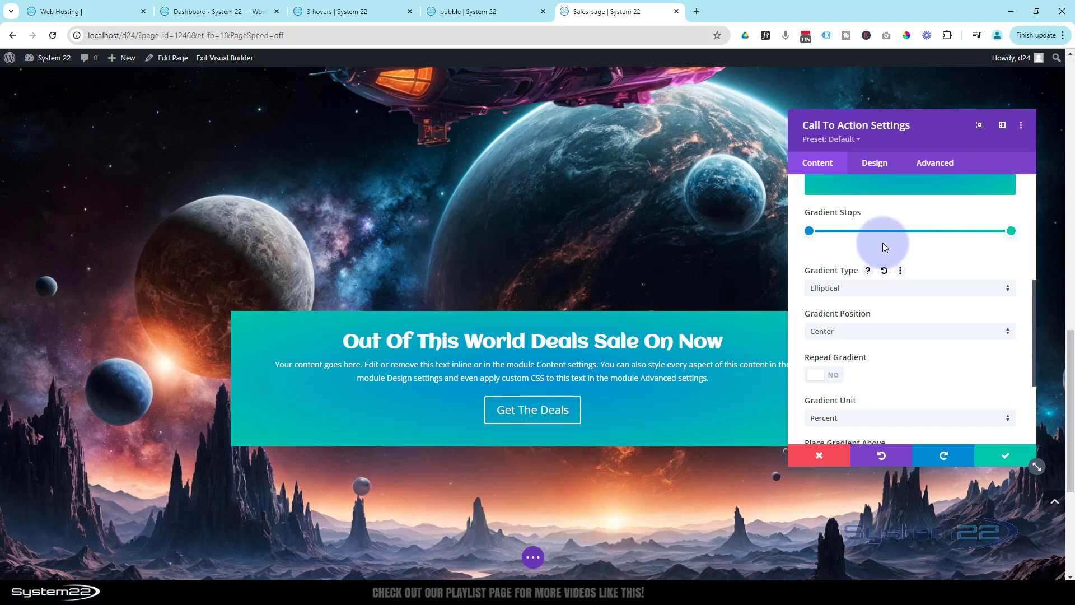
# Step: Make the gradient's green end stop fully transparent, rgba(41,196,169,0)
pyautogui.scroll(2, 963, 358)
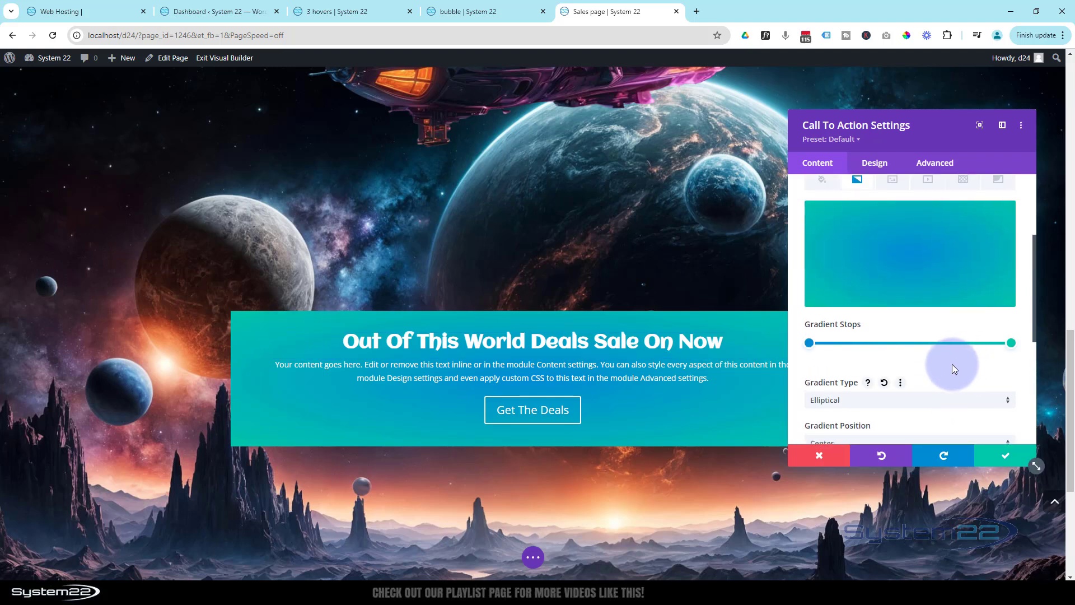
pyautogui.click(1012, 344)
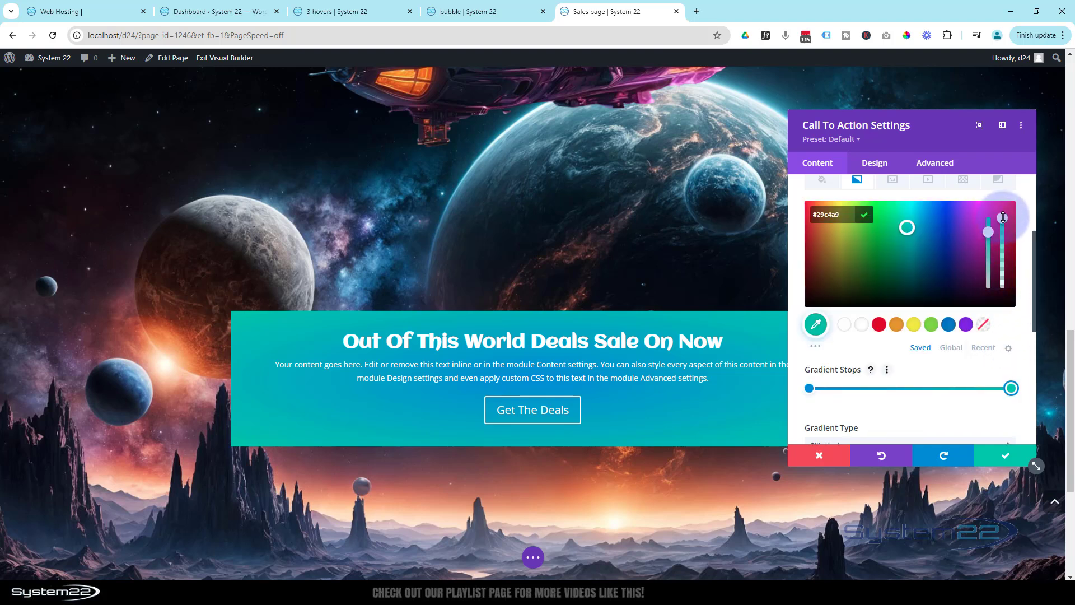
pyautogui.moveTo(1004, 217); pyautogui.dragTo(1008, 304)
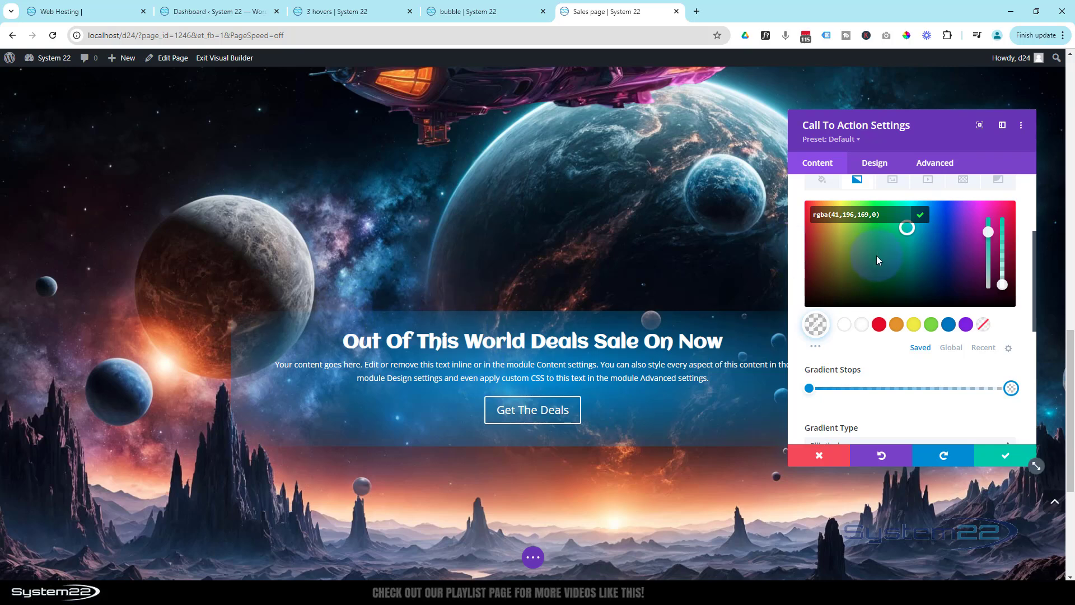
# Step: Set the gradient's blue start stop to black #000000, keeping it at 0%
pyautogui.click(809, 389)
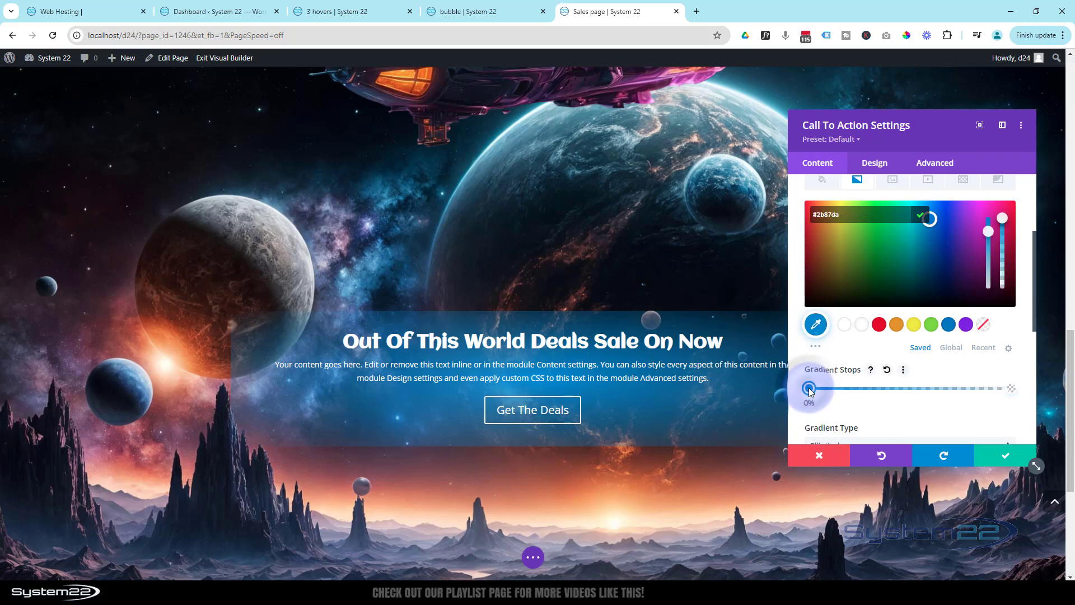
pyautogui.click(817, 350)
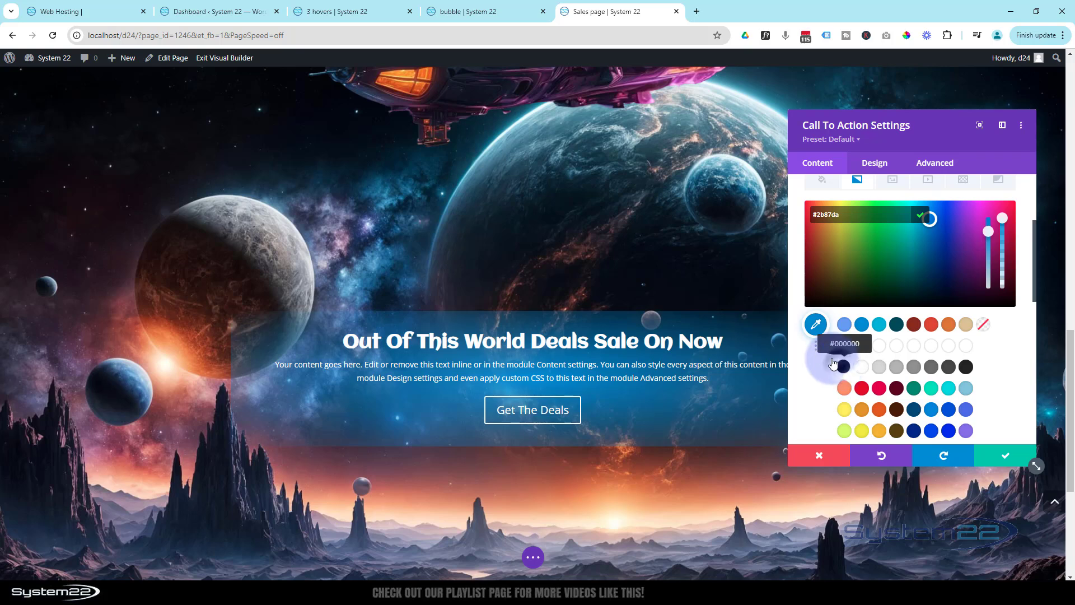
pyautogui.click(835, 365)
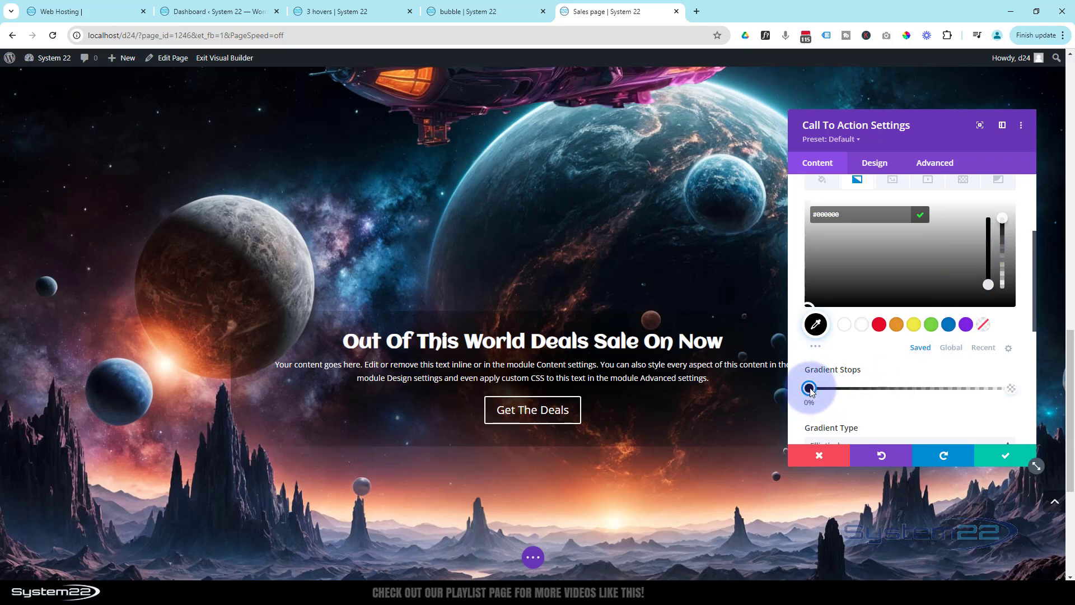
pyautogui.moveTo(810, 391)
pyautogui.mouseDown()
pyautogui.moveTo(879, 391)
pyautogui.moveTo(796, 394)
pyautogui.mouseUp()
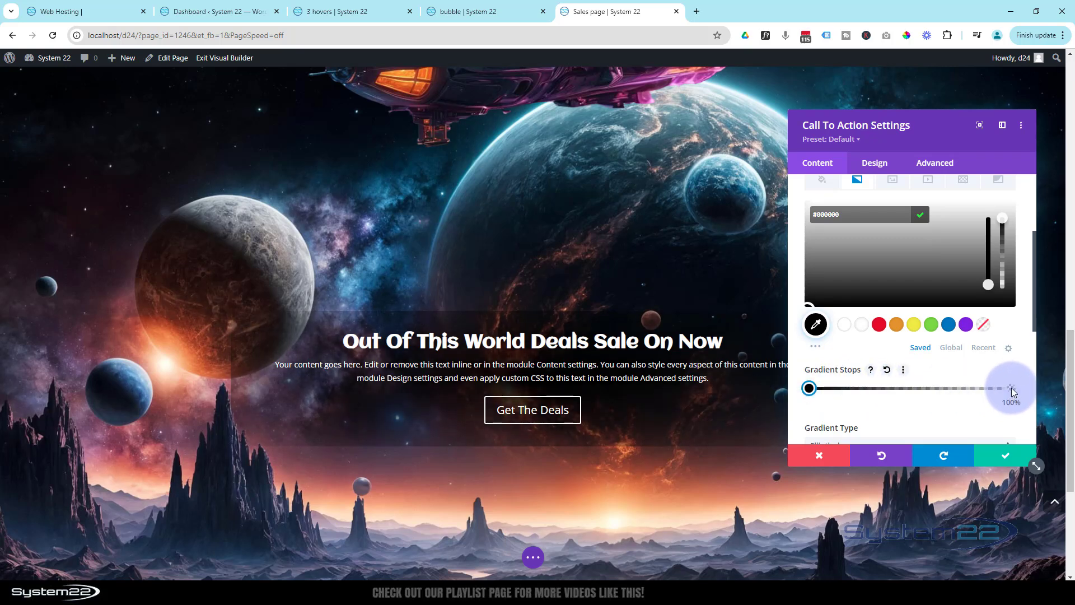
# Step: Move the gradient's transparent stop inward to slightly below 77% and check the fade against the fixed background
pyautogui.moveTo(1012, 392); pyautogui.dragTo(981, 393)
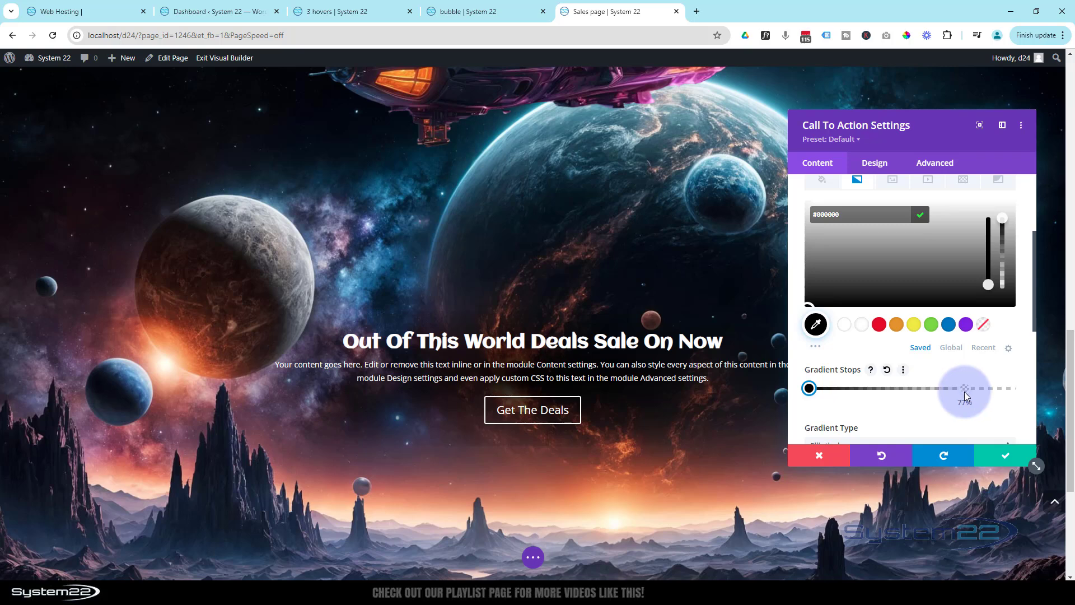
pyautogui.click(965, 388)
pyautogui.scroll(-2, 702, 405)
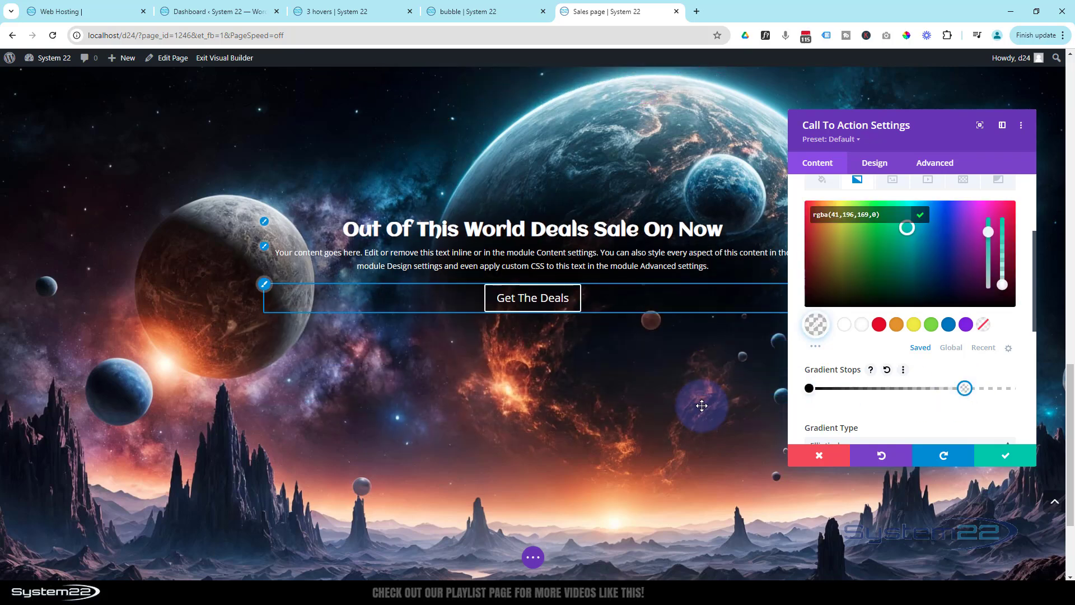
pyautogui.scroll(-1, 701, 405)
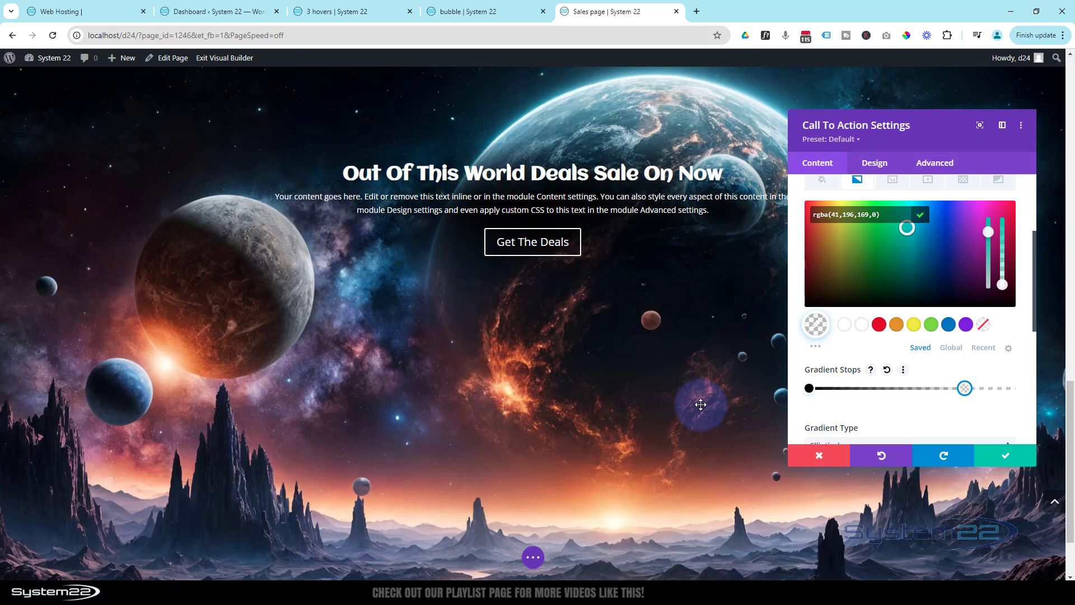
pyautogui.scroll(1, 701, 404)
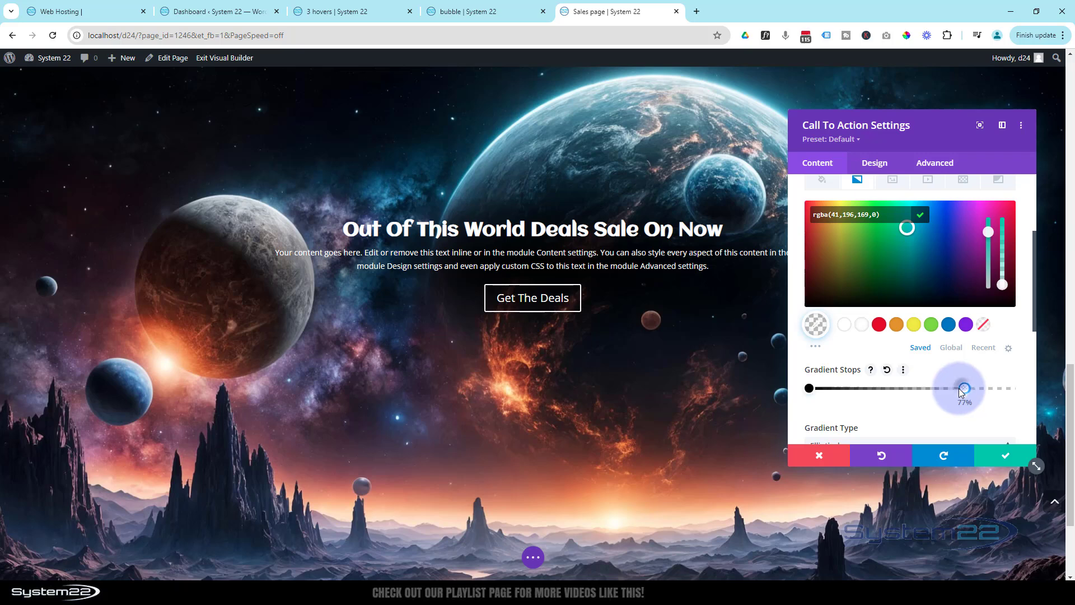
pyautogui.moveTo(961, 392); pyautogui.dragTo(956, 389)
pyautogui.scroll(-1, 720, 405)
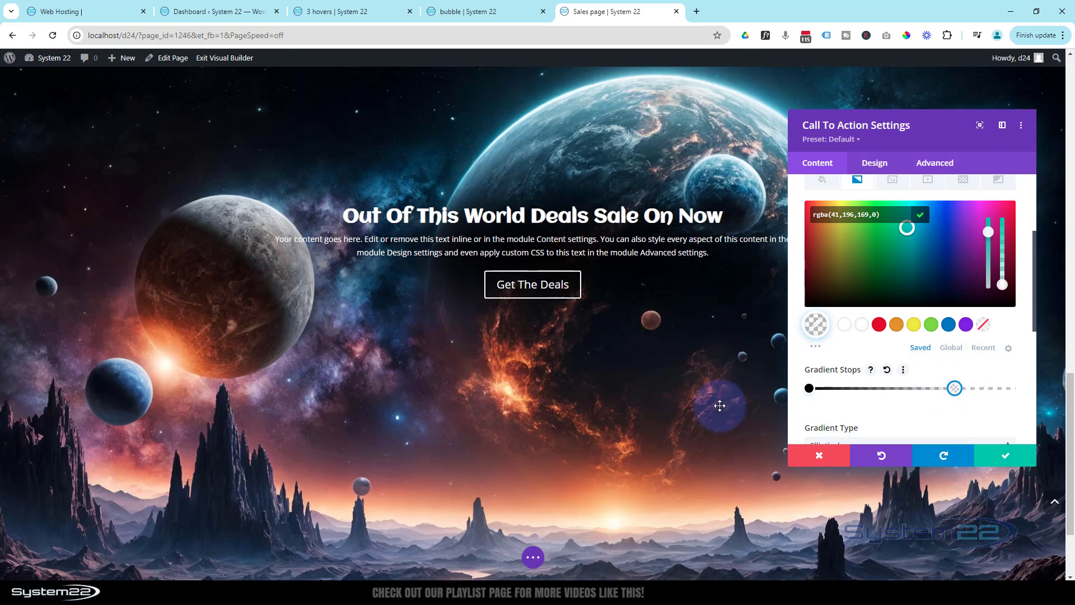
pyautogui.scroll(-2, 719, 405)
pyautogui.scroll(4, 720, 405)
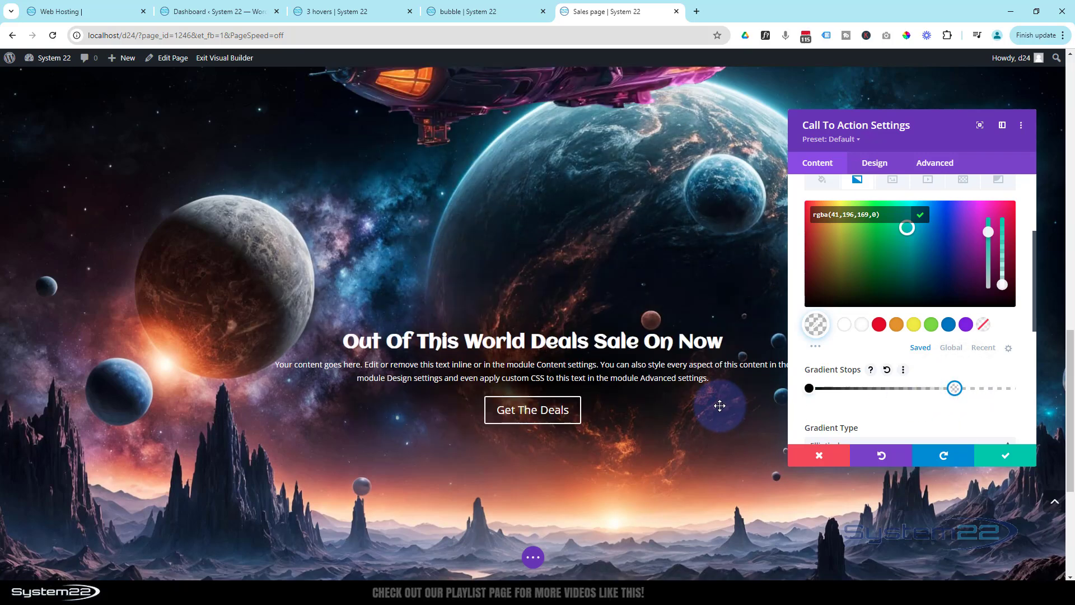
pyautogui.scroll(1, 719, 406)
pyautogui.scroll(-2, 721, 405)
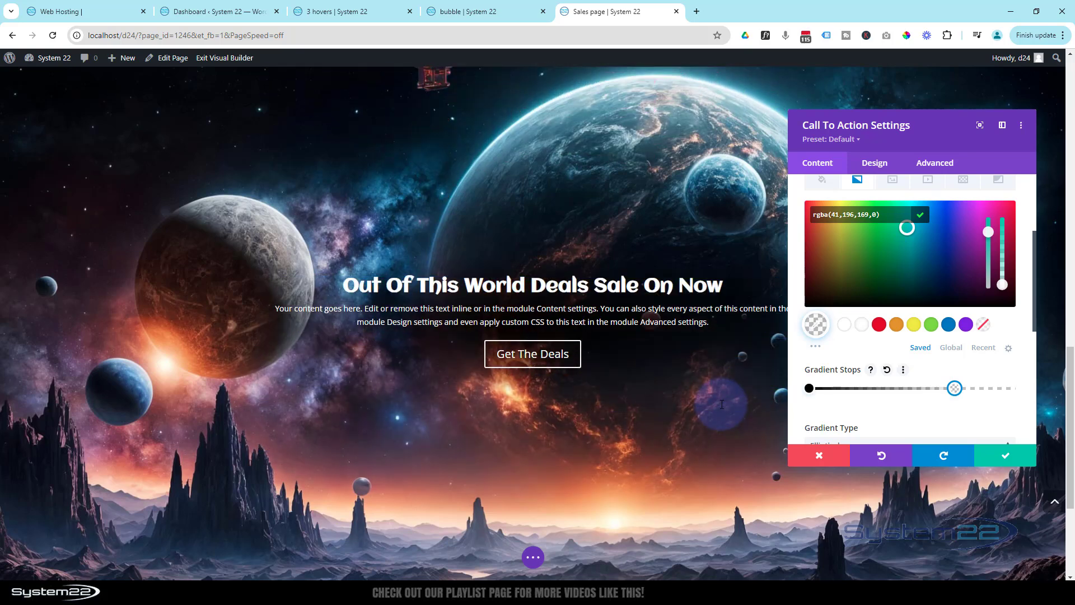
# Step: Save the call to action's settings and check its gradient against the fixed background while scrolling
pyautogui.click(995, 458)
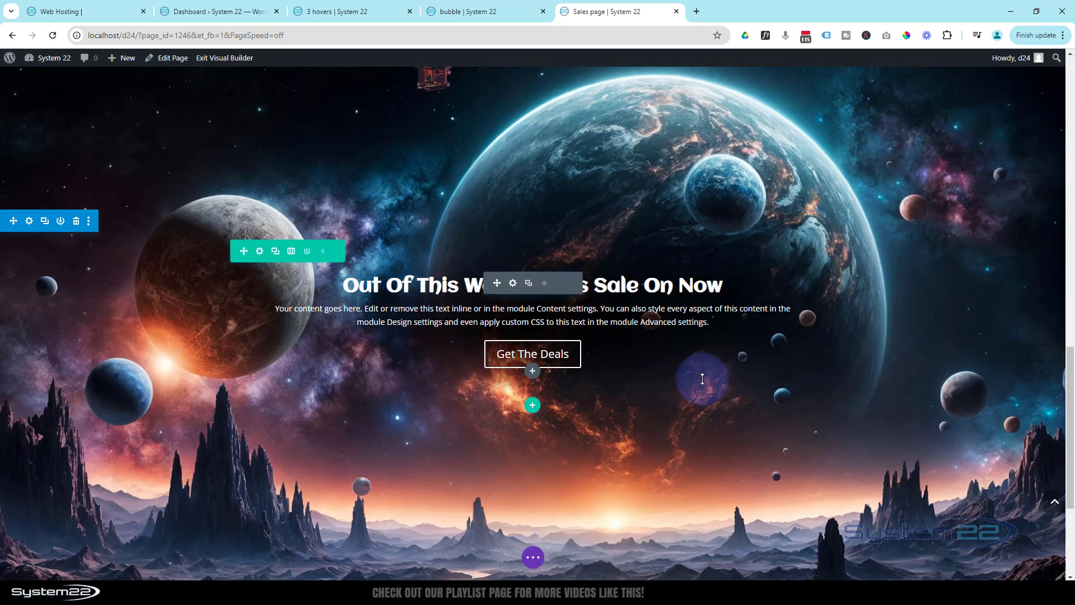
pyautogui.scroll(-3, 704, 379)
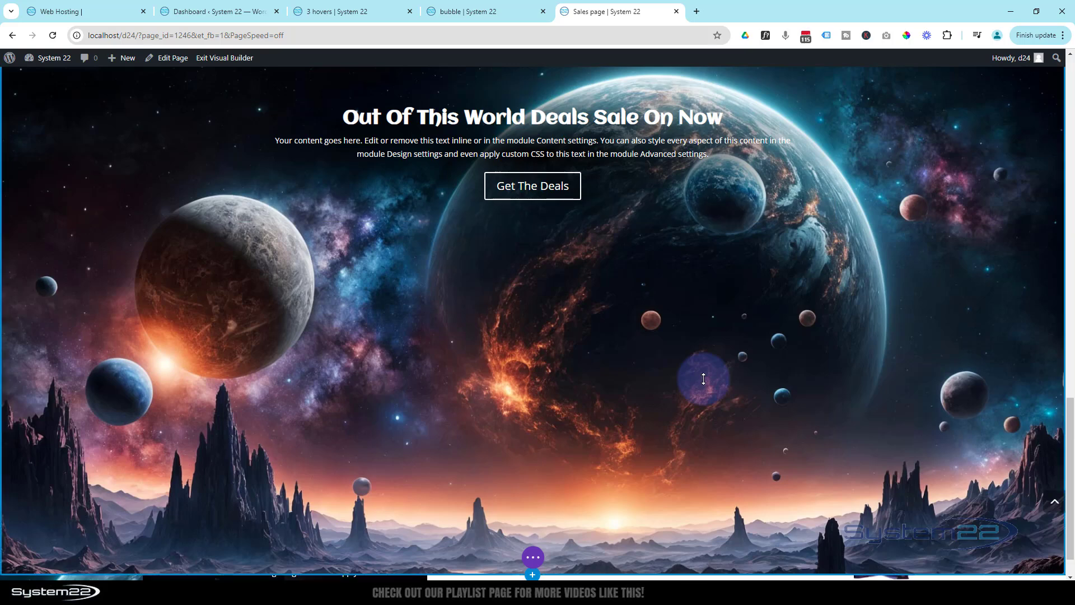
pyautogui.scroll(1, 704, 379)
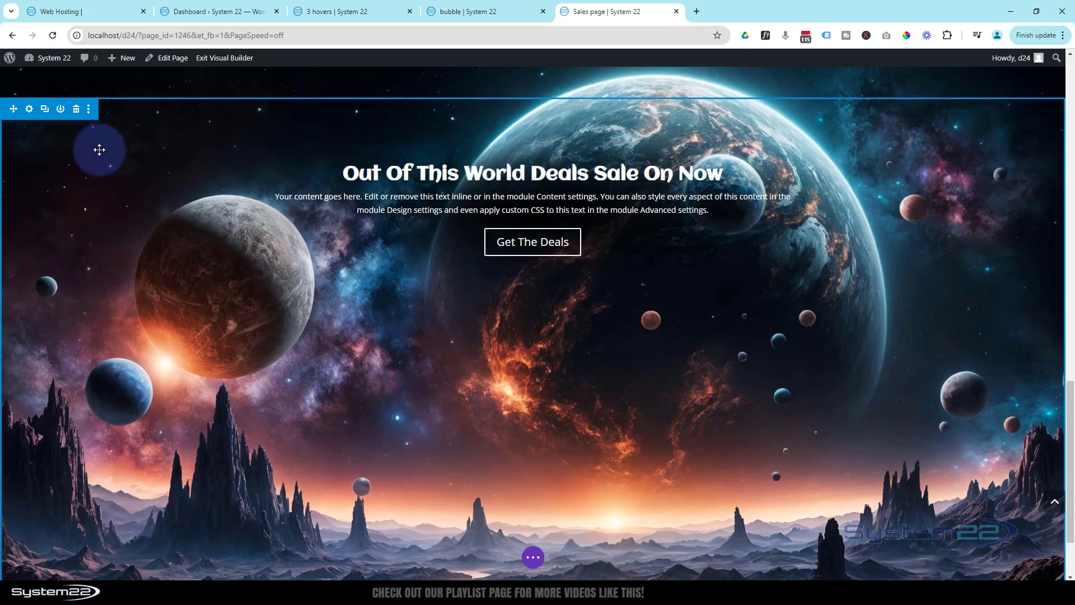
# Step: Open the bubble page in the visual builder and save its three-ship card row to the Divi library as items
pyautogui.click(457, 11)
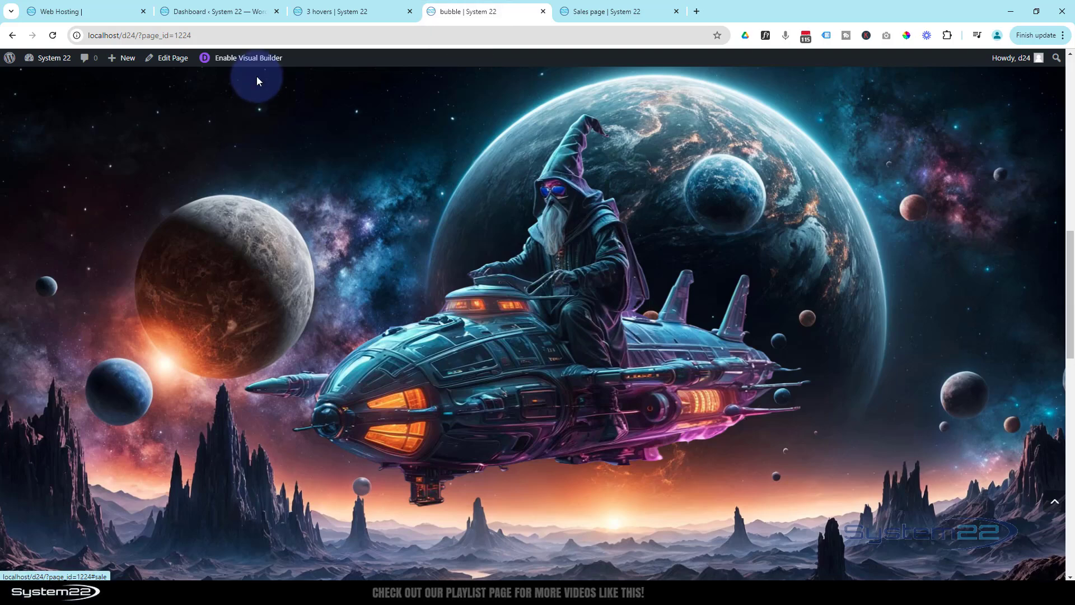
pyautogui.click(250, 58)
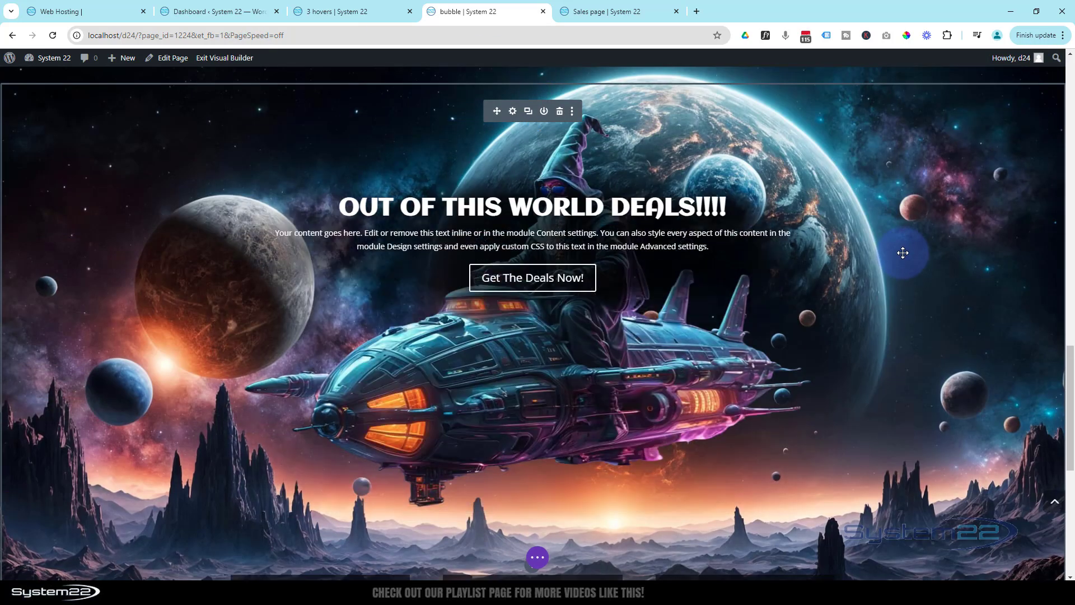
pyautogui.scroll(-5, 902, 252)
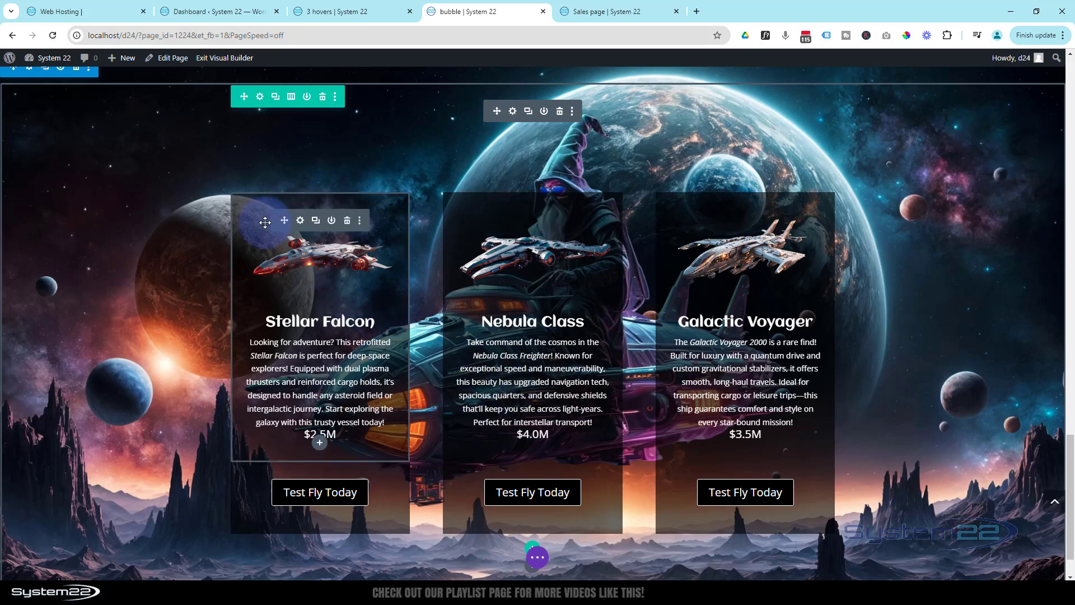
pyautogui.click(308, 98)
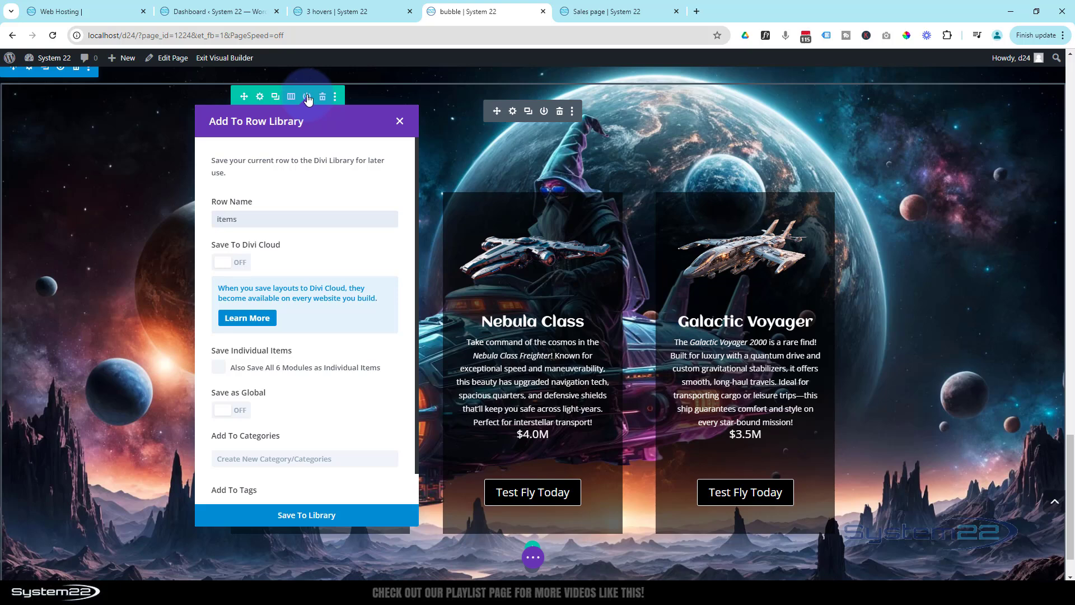
pyautogui.click(317, 518)
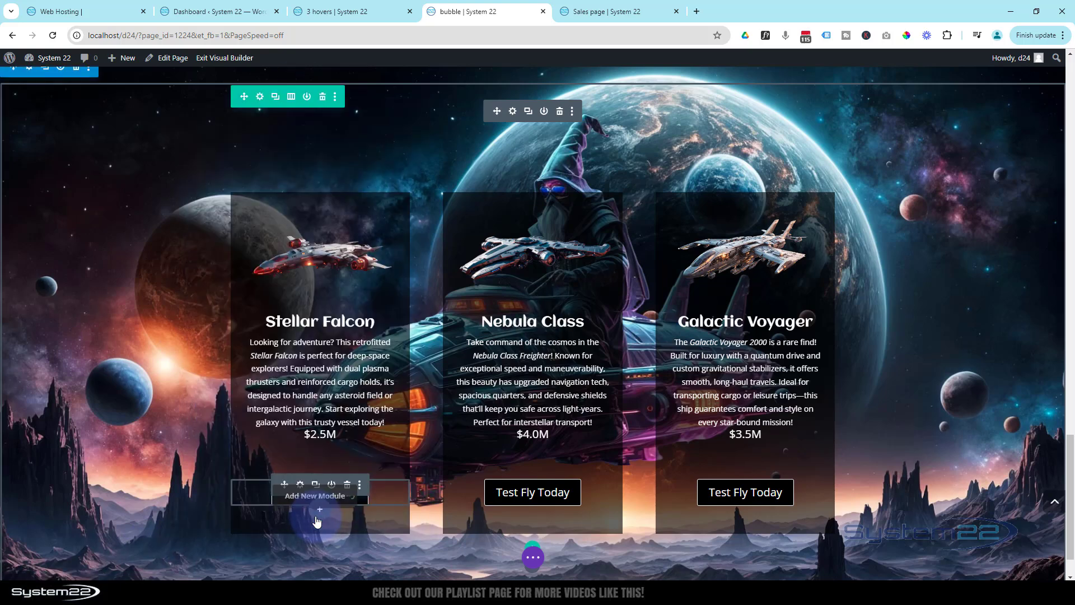
# Step: Return to the sales page, save it as a draft and reload it in the visual builder
pyautogui.click(599, 11)
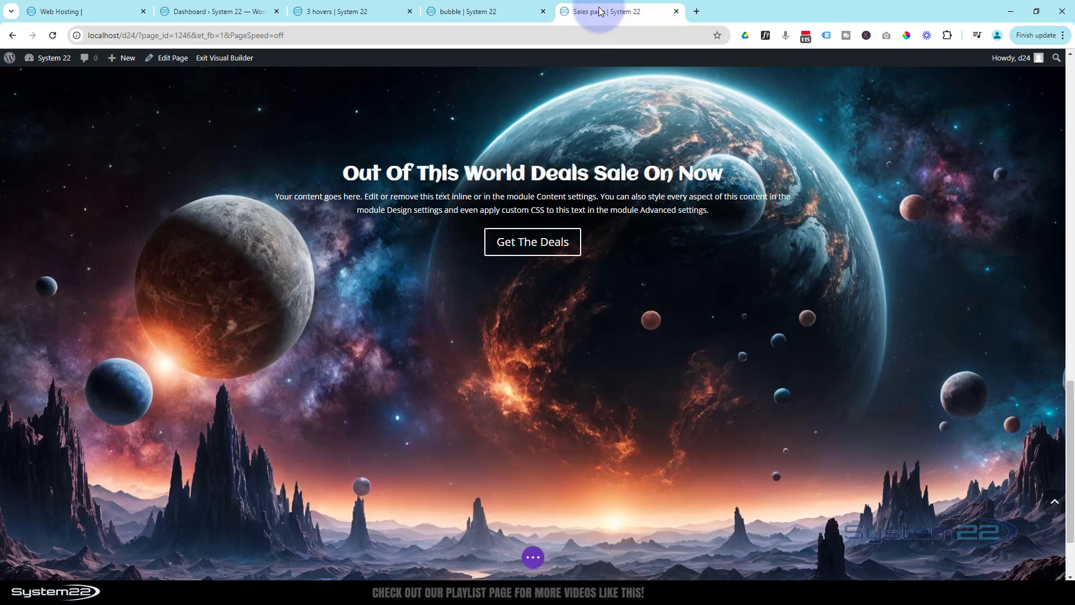
pyautogui.click(534, 557)
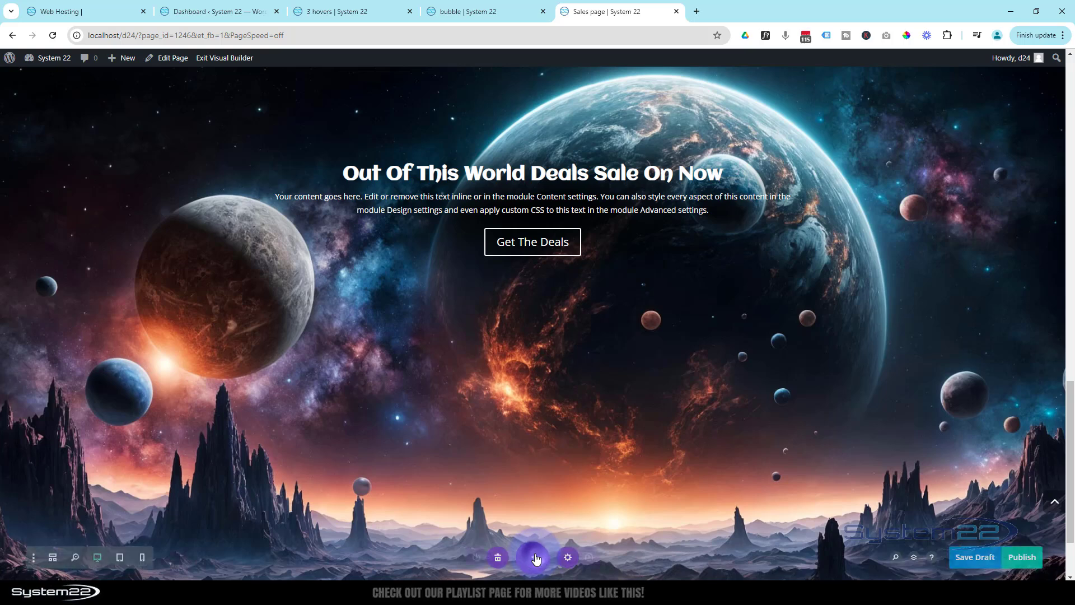
pyautogui.click(996, 561)
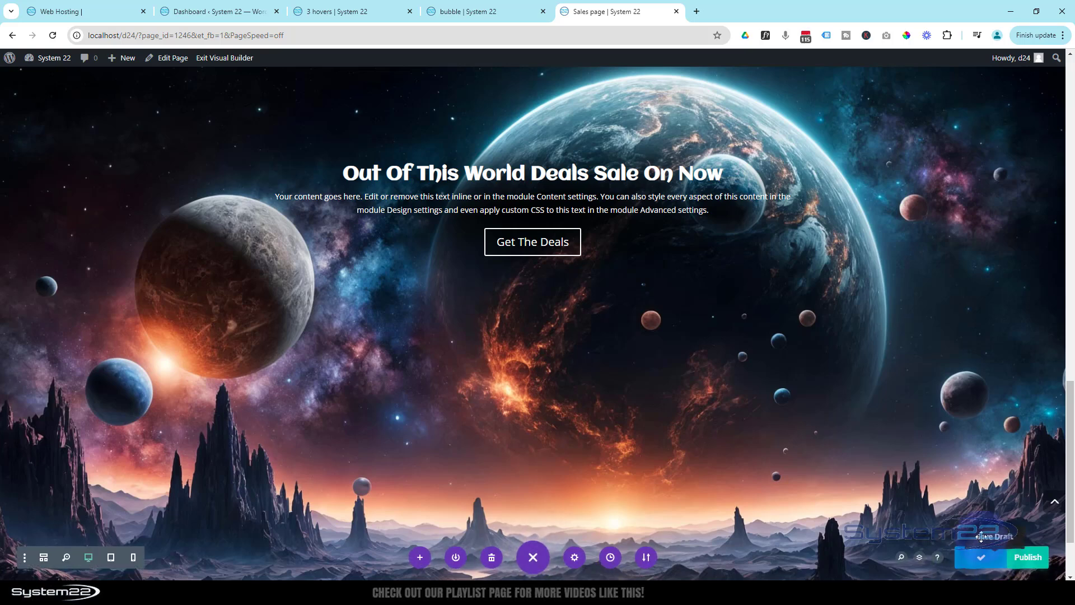
pyautogui.click(53, 36)
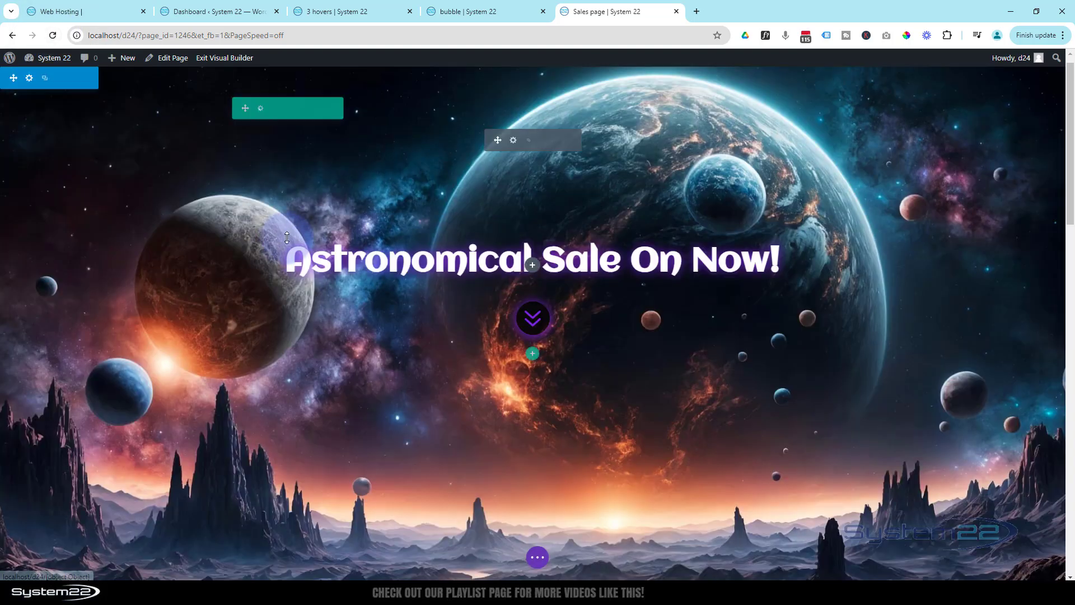
# Step: Duplicate the call-to-action section and delete the call-to-action row from the copy
pyautogui.scroll(-15, 287, 238)
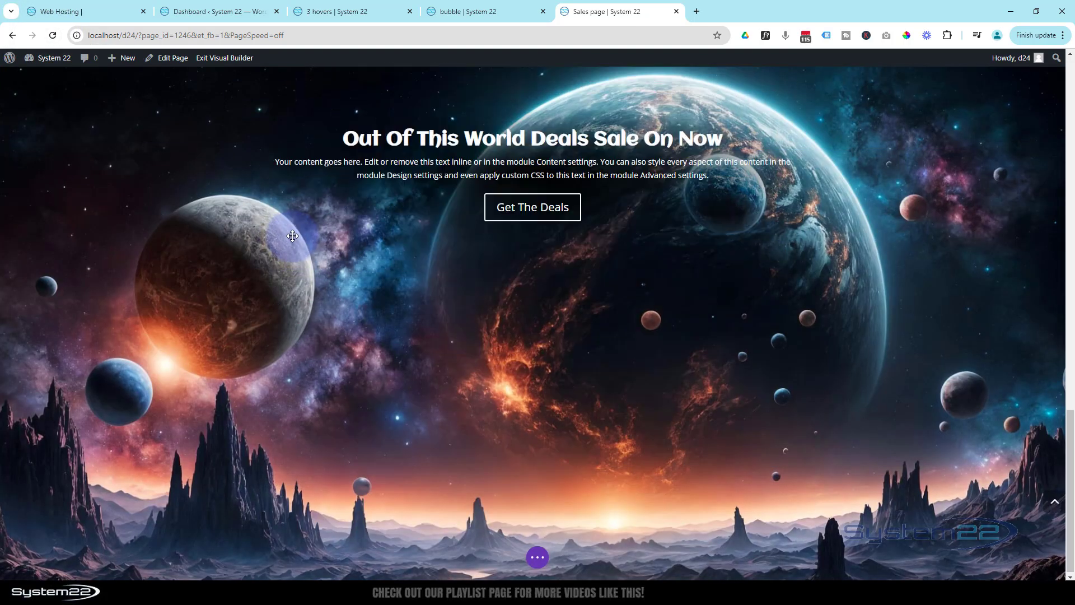
pyautogui.scroll(5, 513, 372)
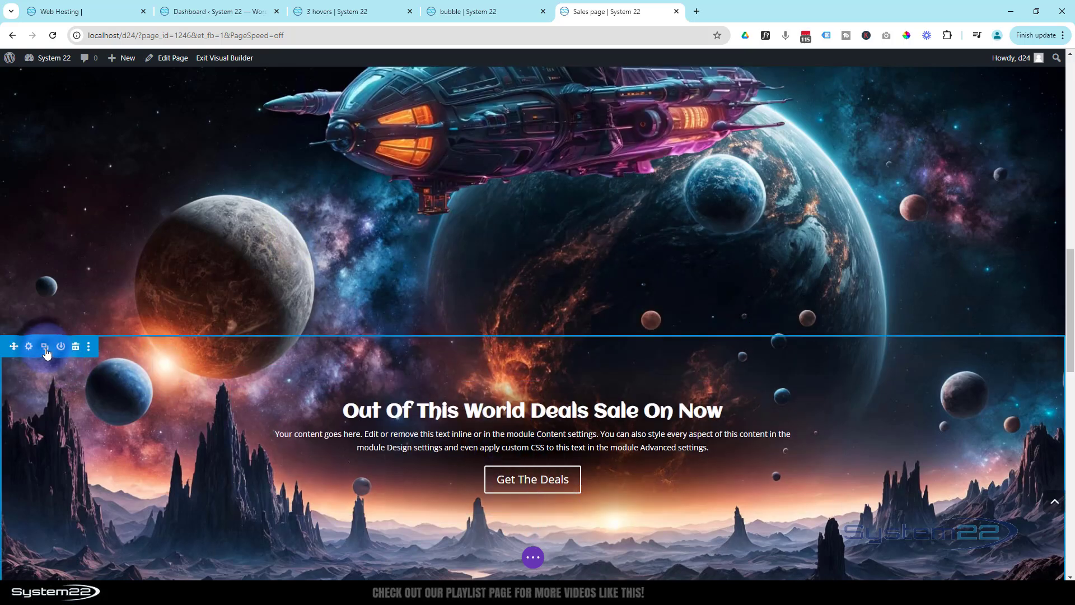
pyautogui.scroll(-5, 202, 338)
pyautogui.scroll(-6, 201, 338)
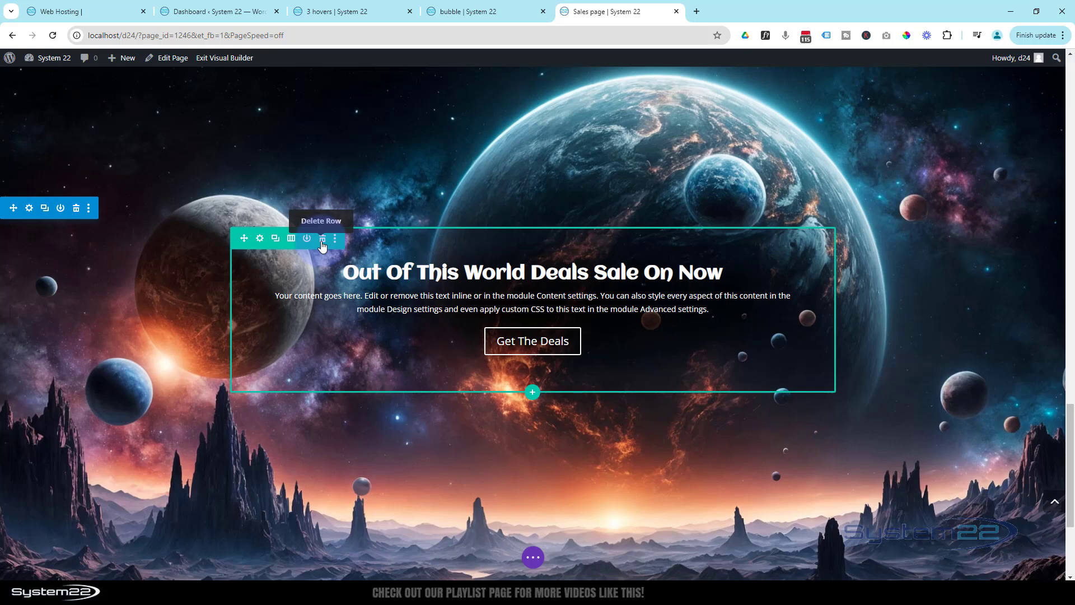
pyautogui.click(323, 239)
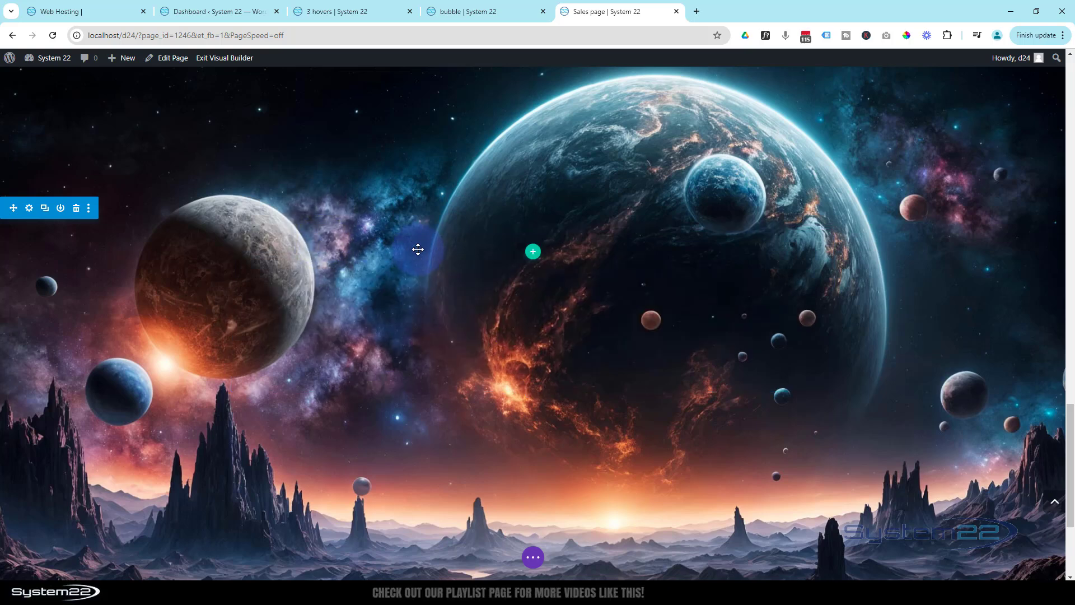
# Step: Insert the saved items row from the library into the empty last section and check the ship cards
pyautogui.click(533, 253)
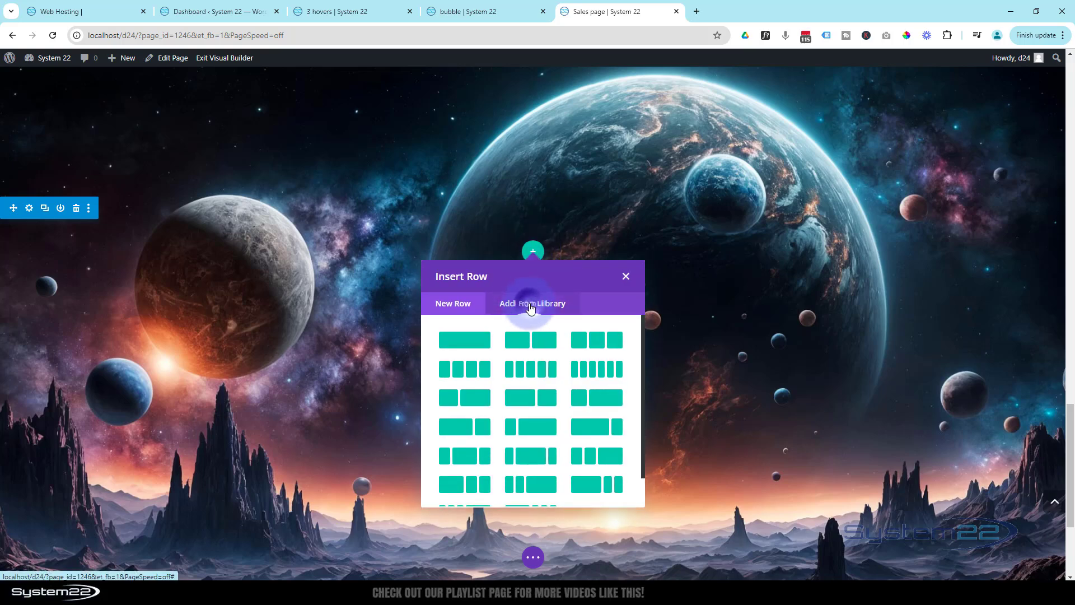
pyautogui.click(530, 305)
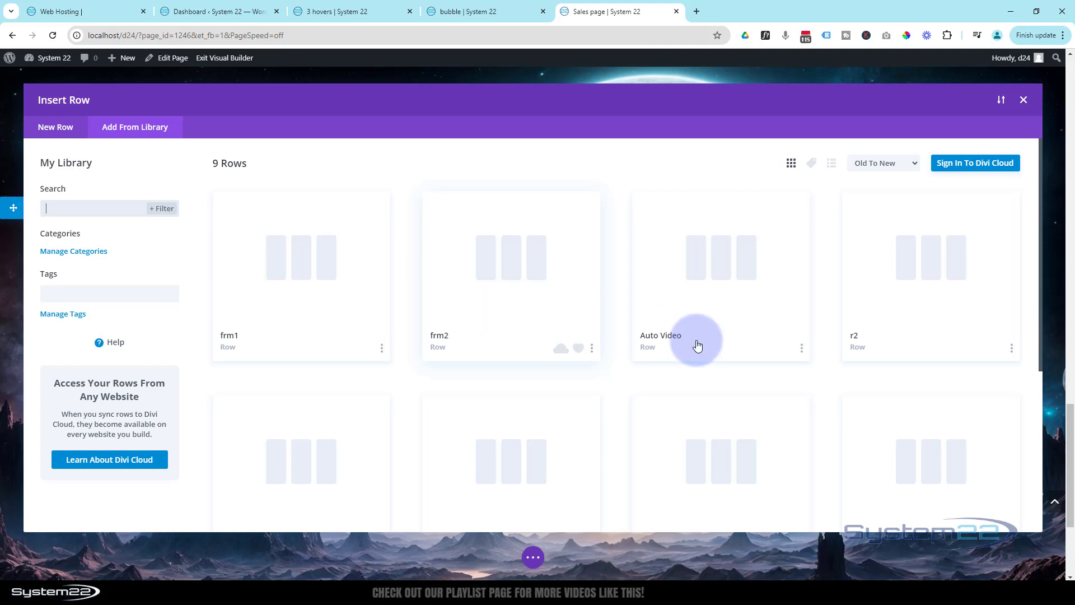
pyautogui.scroll(-5, 700, 346)
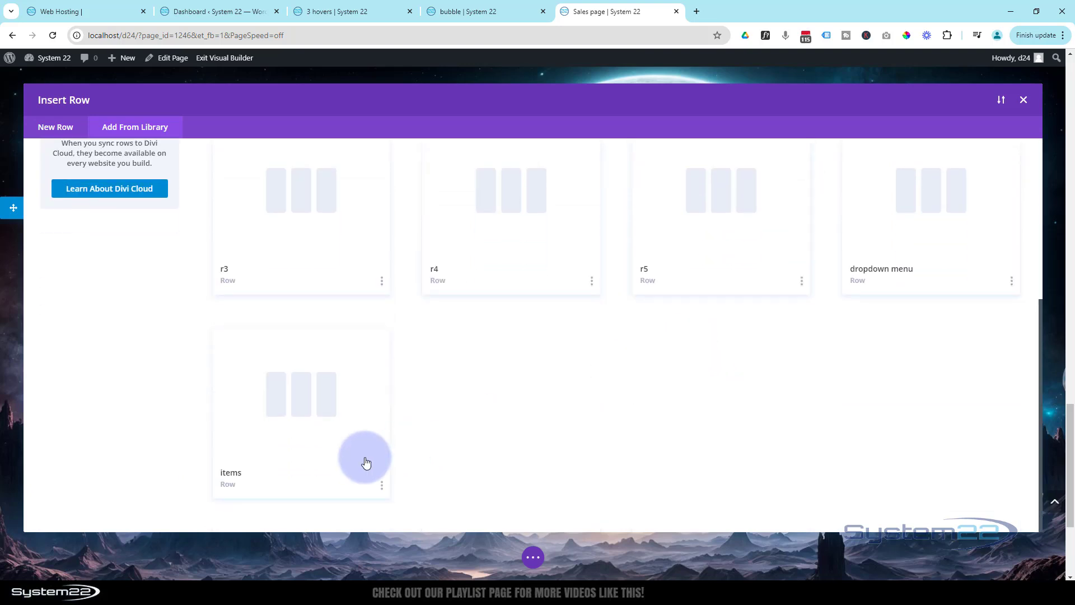
pyautogui.click(289, 448)
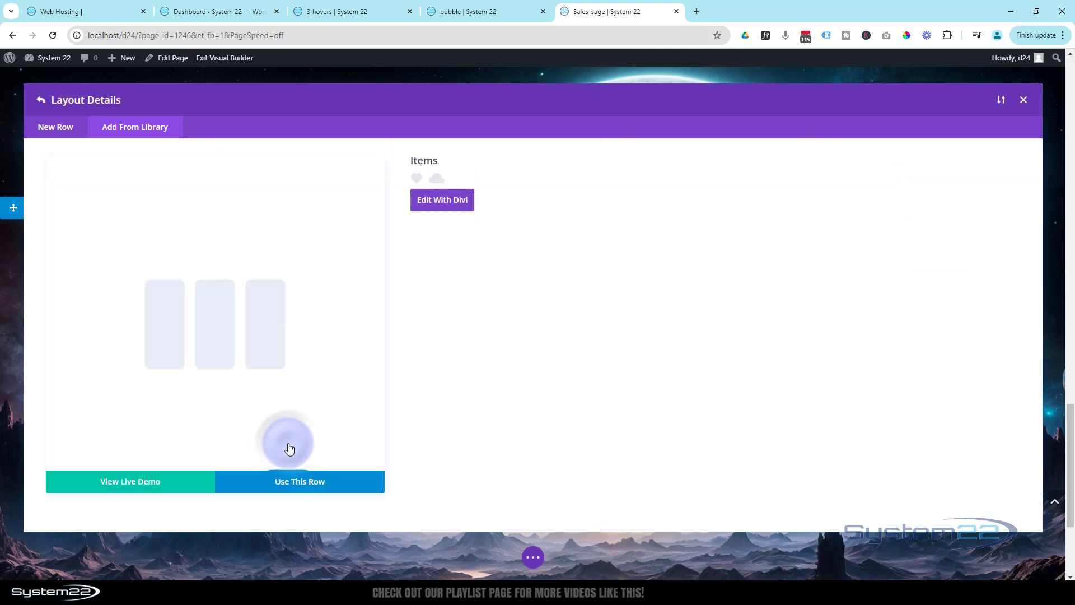
pyautogui.click(319, 487)
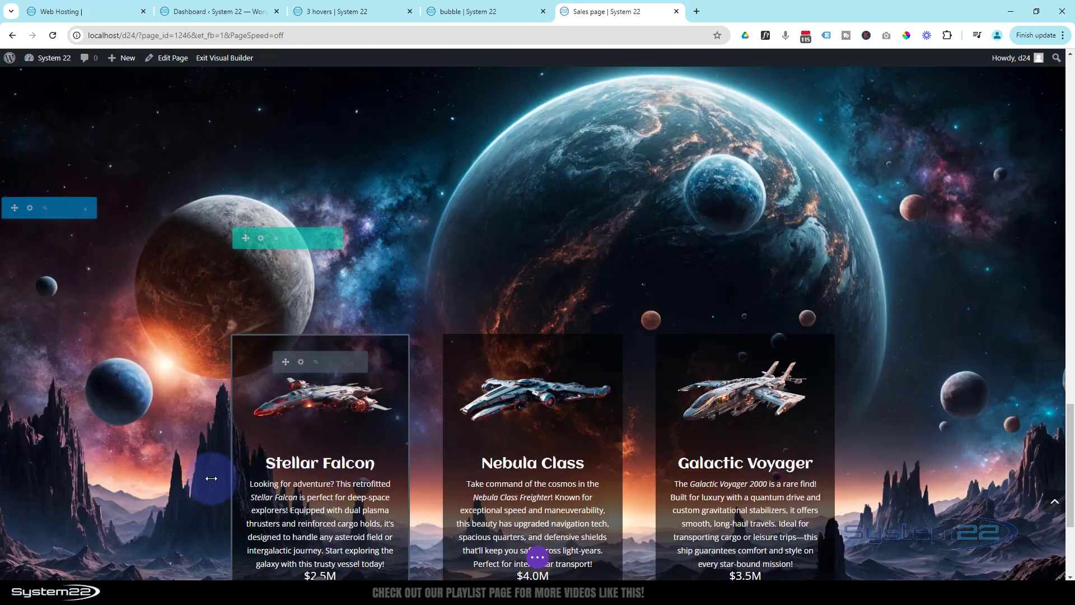
pyautogui.scroll(1, 189, 510)
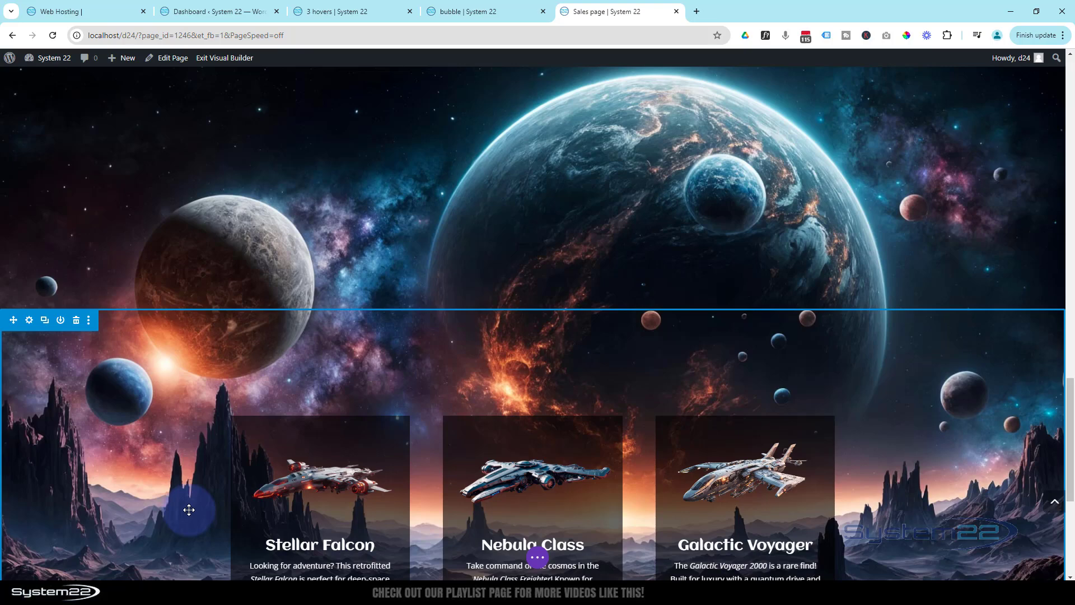
pyautogui.scroll(2, 189, 510)
pyautogui.scroll(-2, 189, 510)
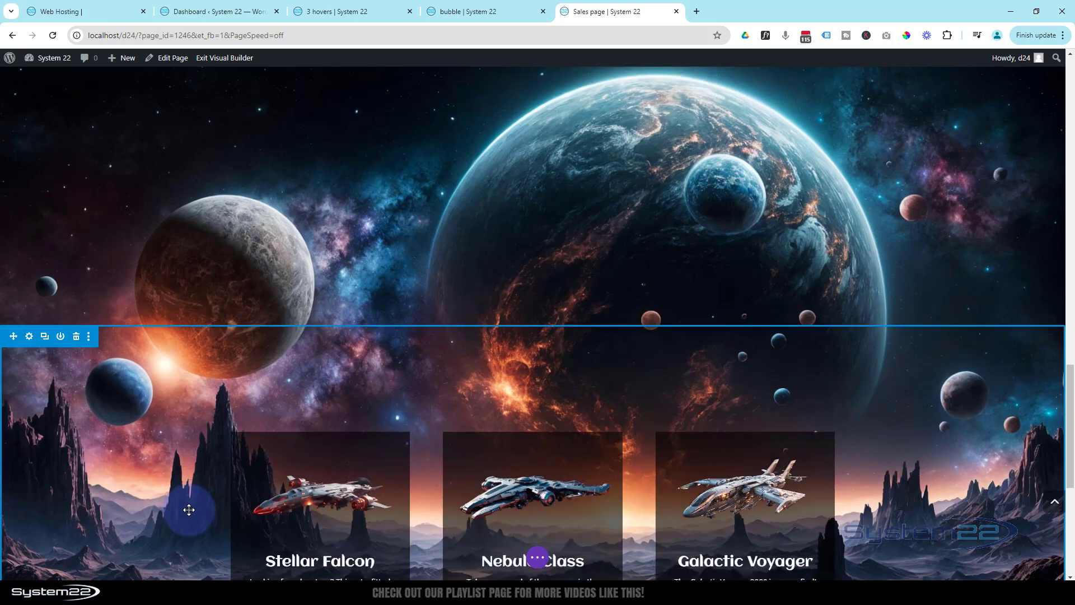
# Step: Set the link URL of the arrow icon below the Astronomical Sale heading to #sales and save the icon settings
pyautogui.scroll(5, 189, 509)
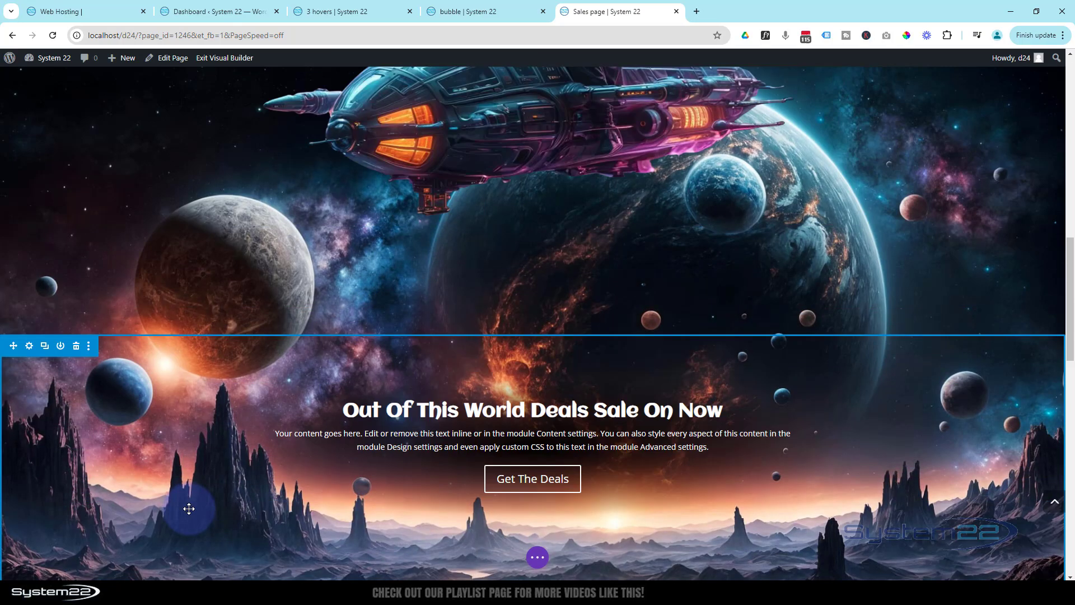
pyautogui.scroll(4, 189, 508)
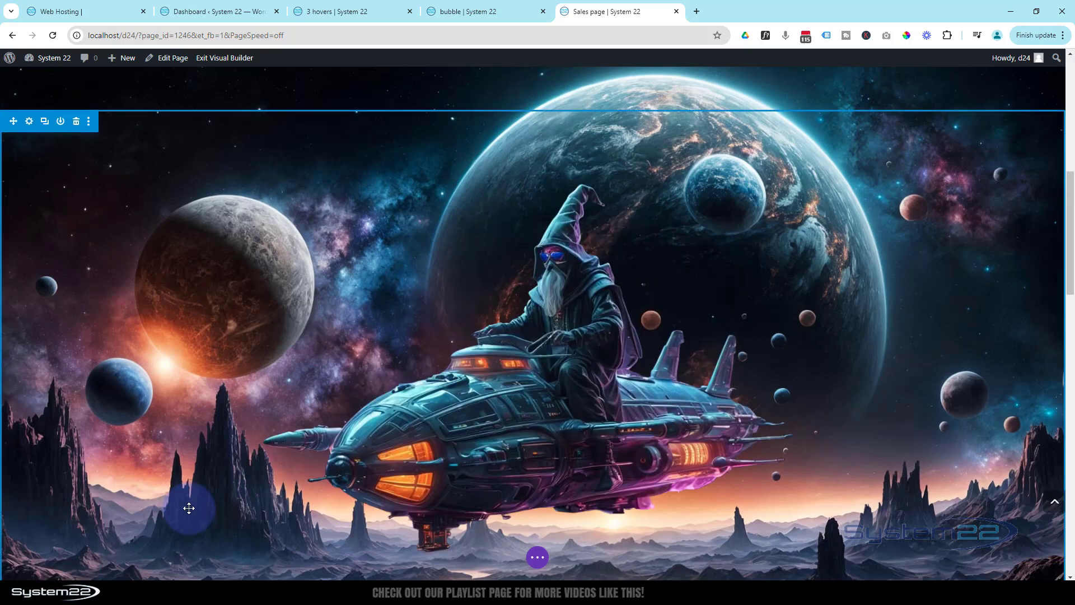
pyautogui.scroll(7, 189, 508)
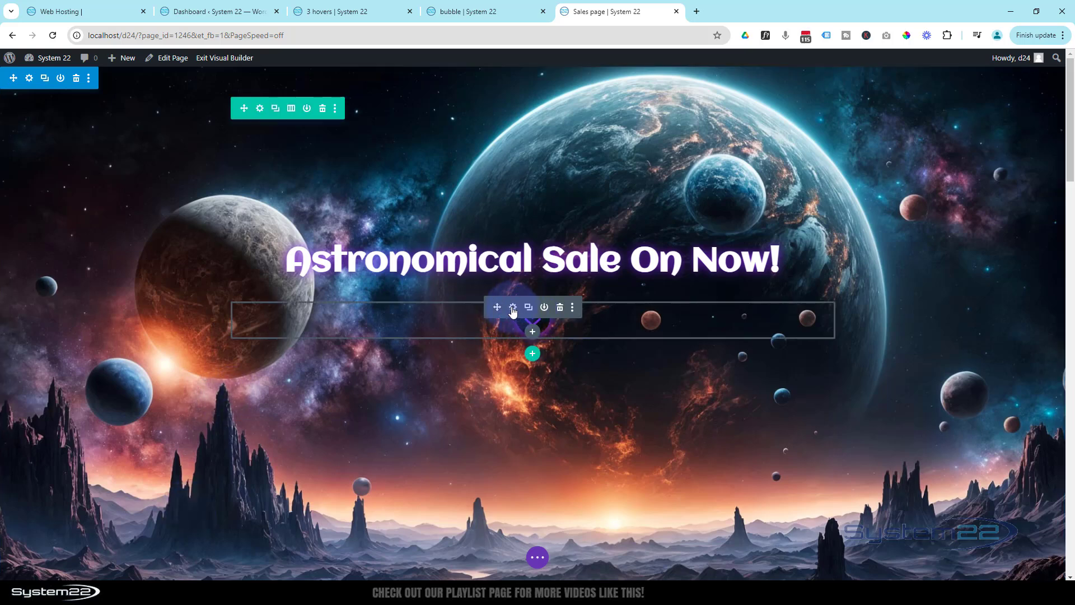
pyautogui.click(512, 309)
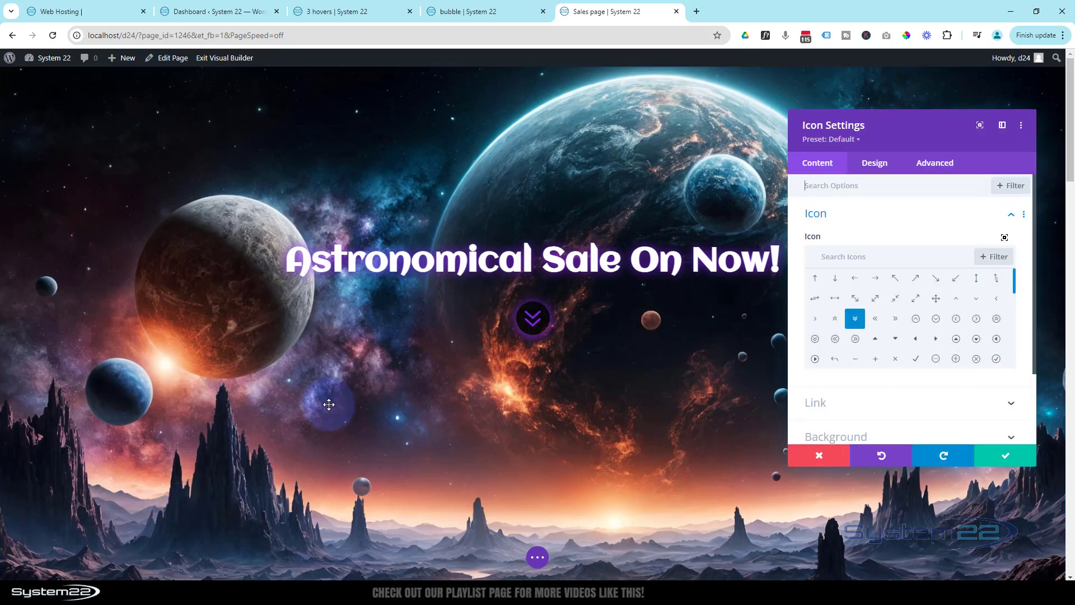
pyautogui.scroll(-10, 223, 437)
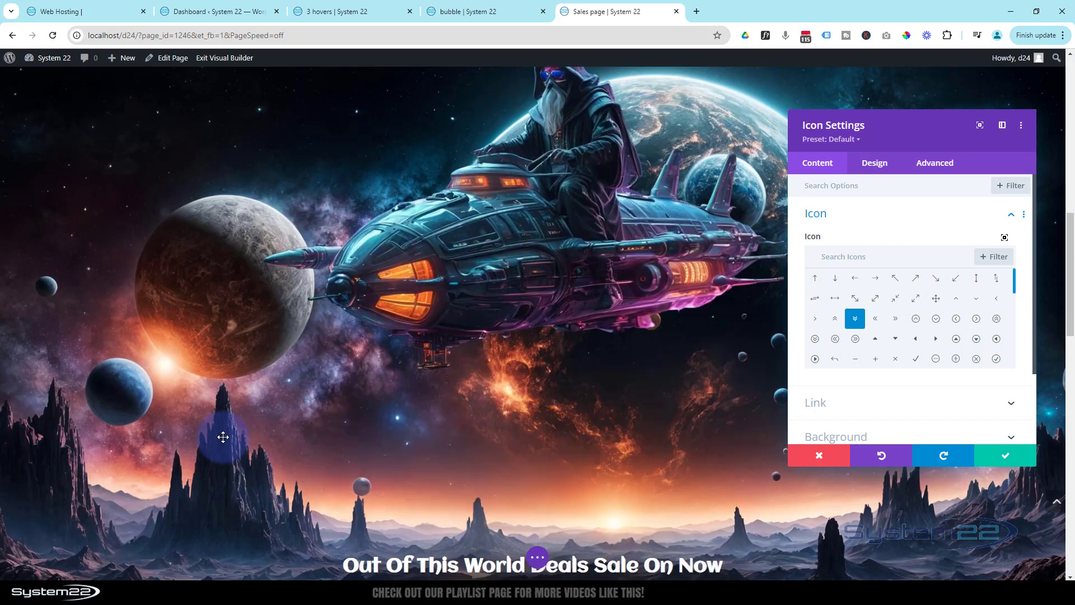
pyautogui.scroll(-3, 222, 437)
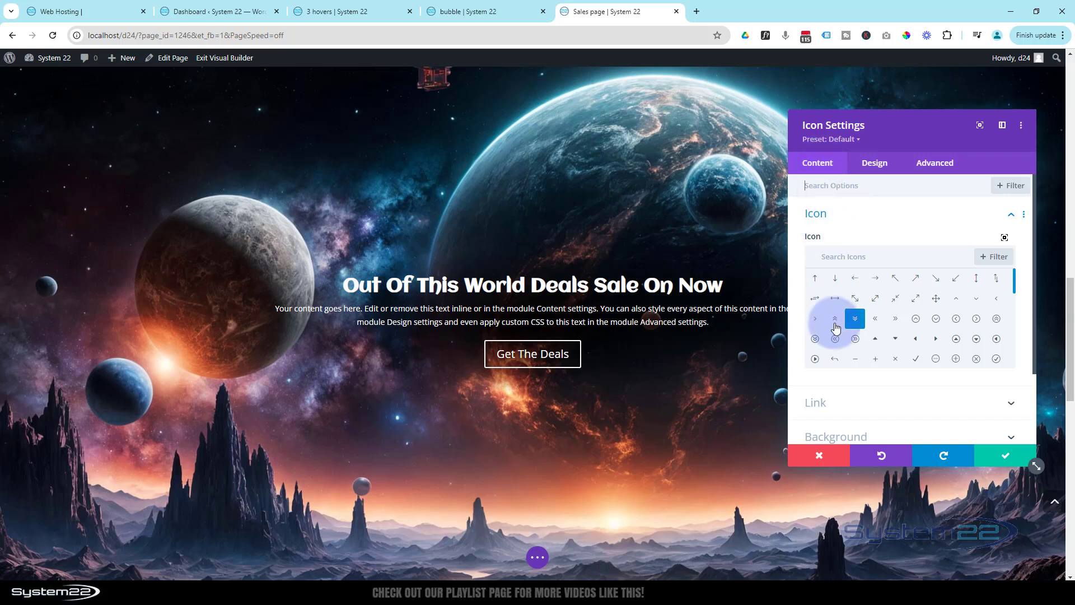
pyautogui.click(828, 403)
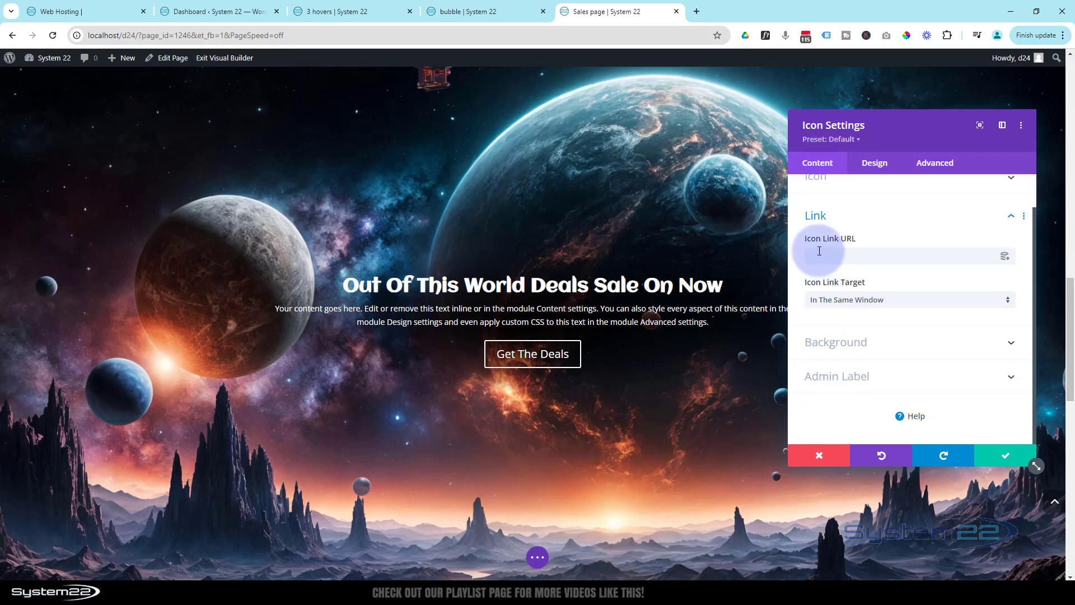
pyautogui.click(819, 256)
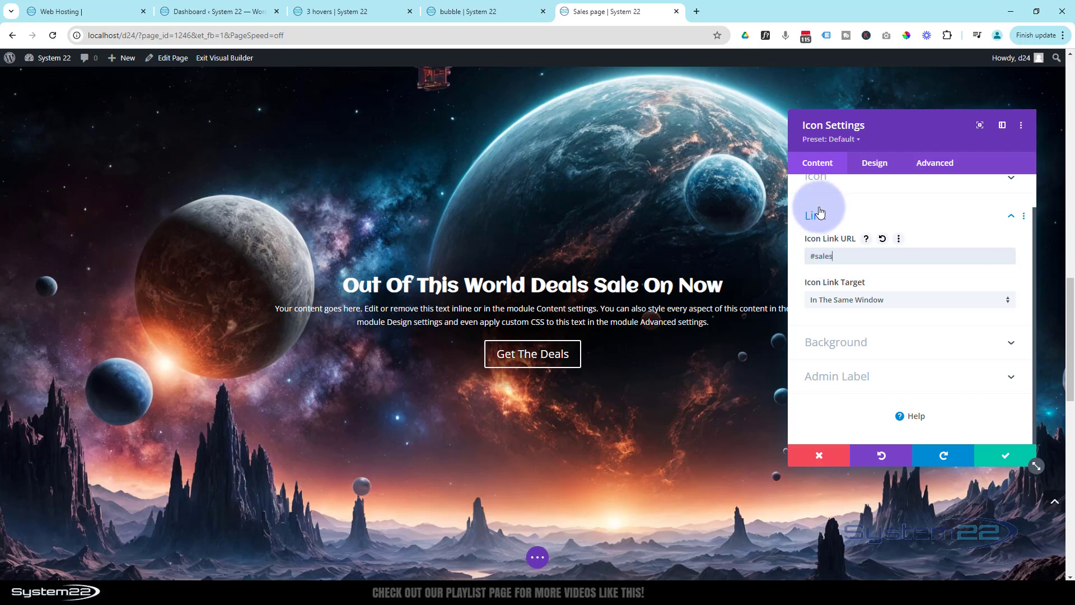
pyautogui.click(833, 256)
pyautogui.moveTo(833, 256); pyautogui.dragTo(814, 256)
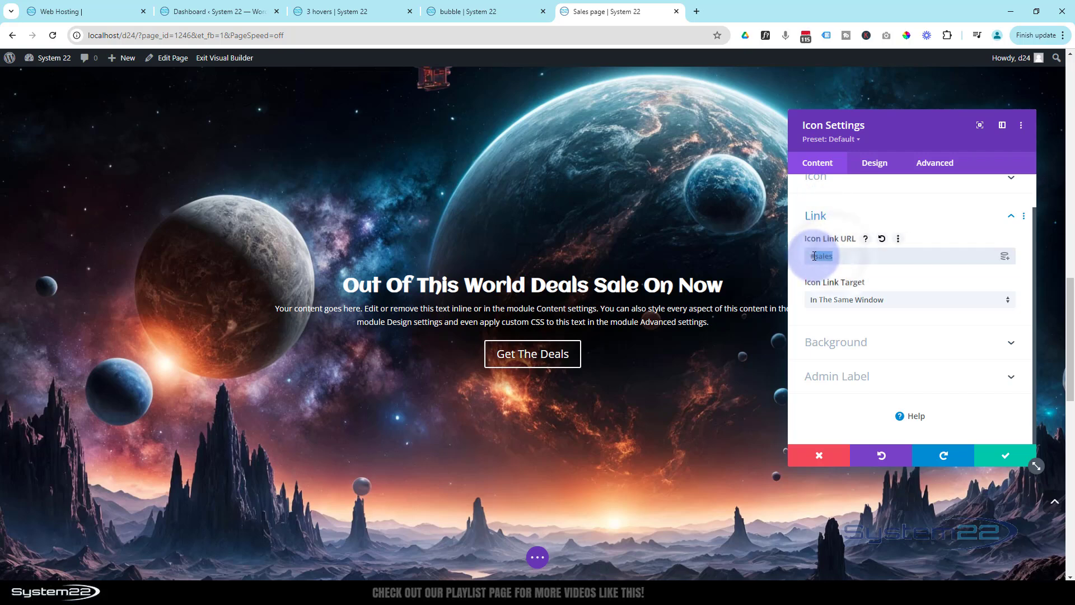
pyautogui.click(1009, 458)
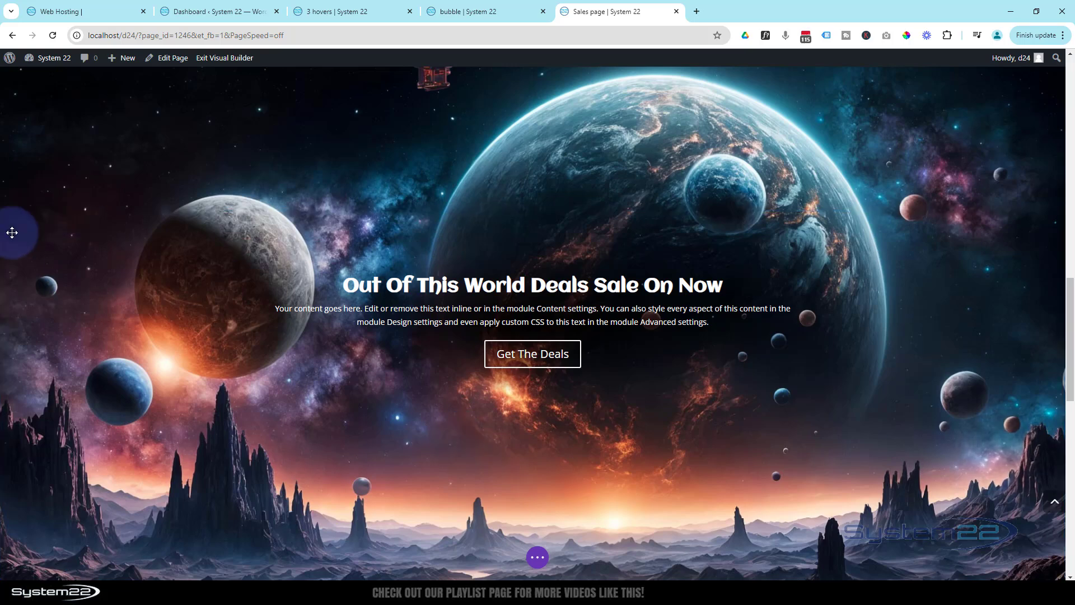
# Step: Set the CSS ID of the call-to-action section to sales and save the section settings
pyautogui.click(29, 221)
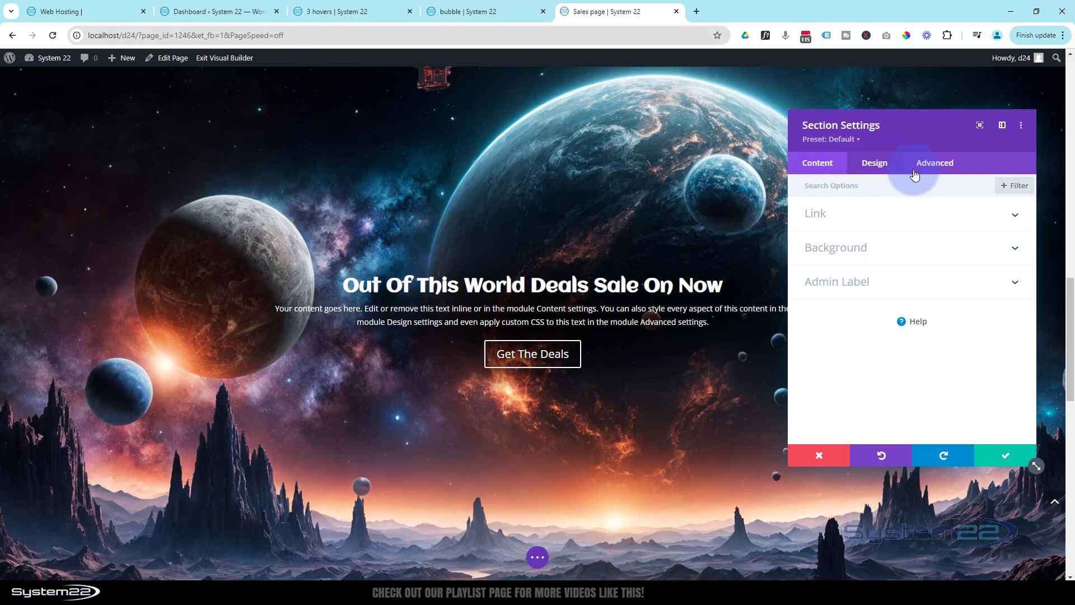
pyautogui.click(941, 166)
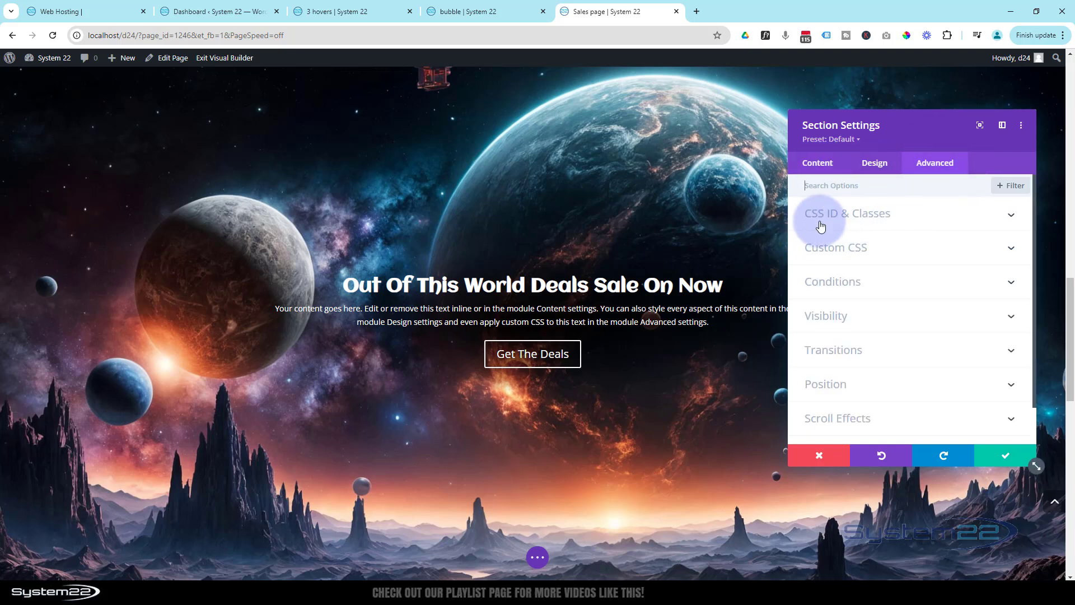
pyautogui.click(908, 218)
pyautogui.click(815, 254)
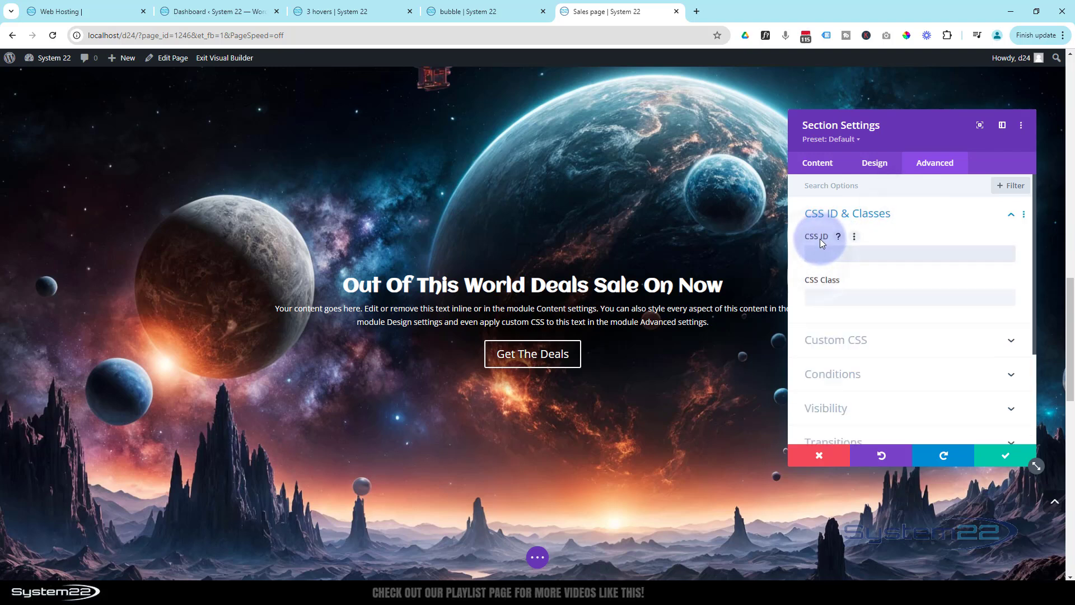
pyautogui.click(898, 228)
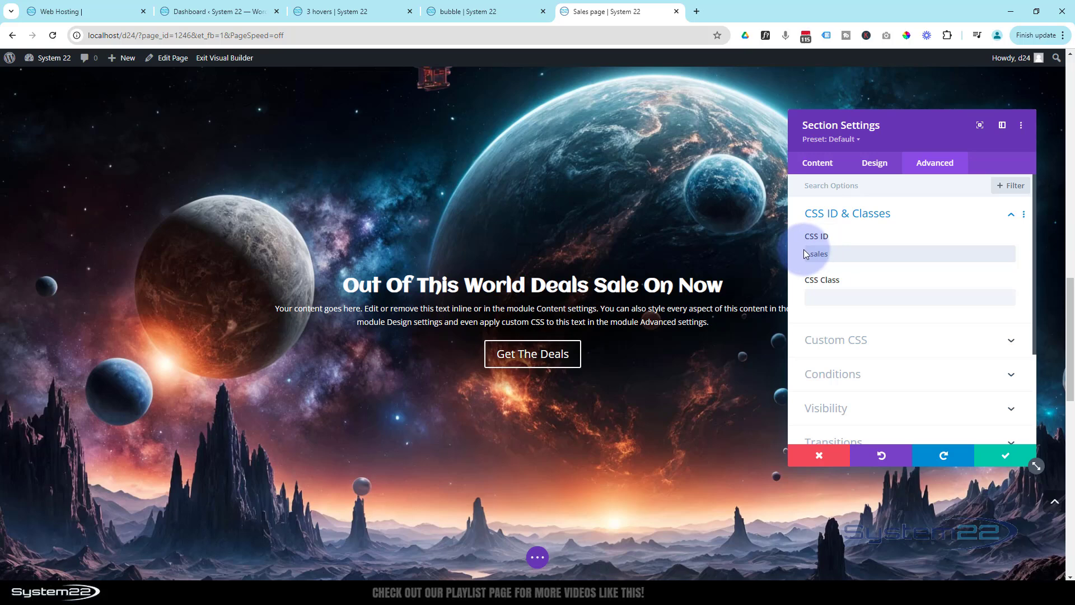
pyautogui.click(997, 455)
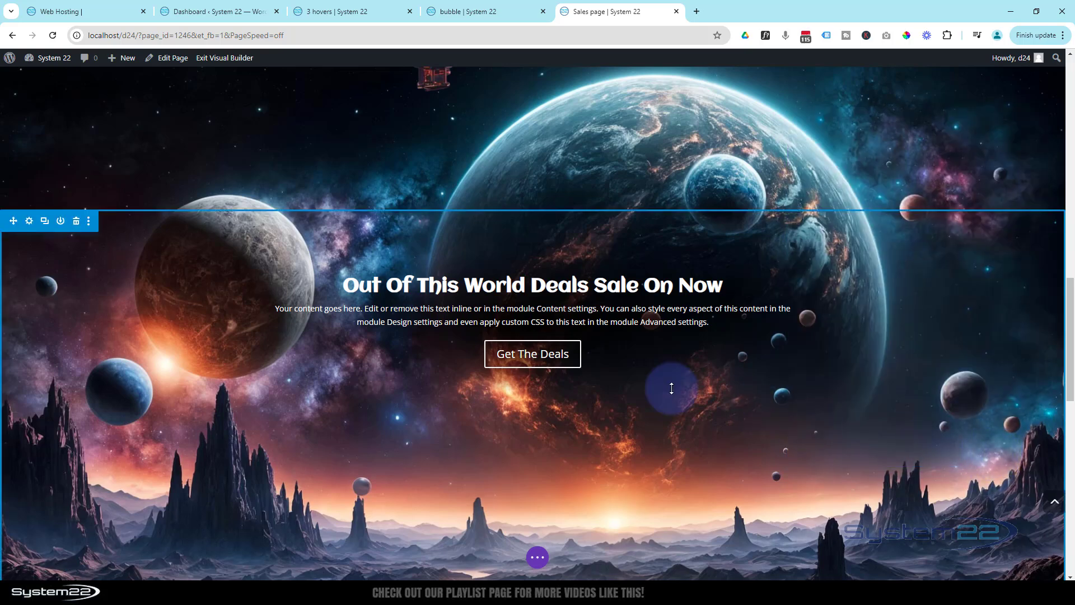
# Step: Set the CSS ID of the section with the ship cards to items and save the section settings
pyautogui.scroll(-8, 612, 425)
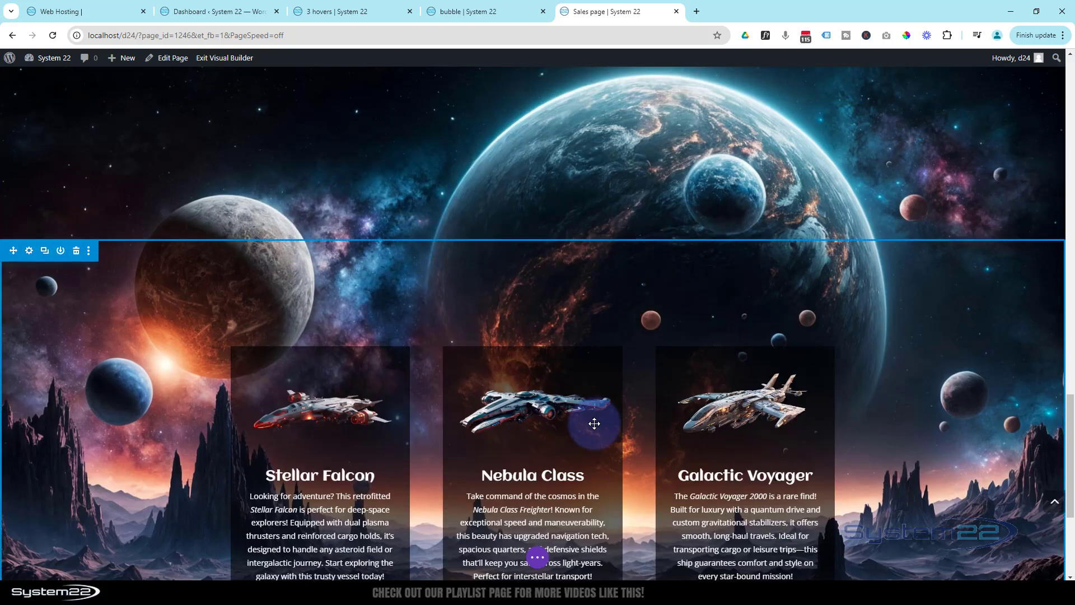
pyautogui.click(29, 255)
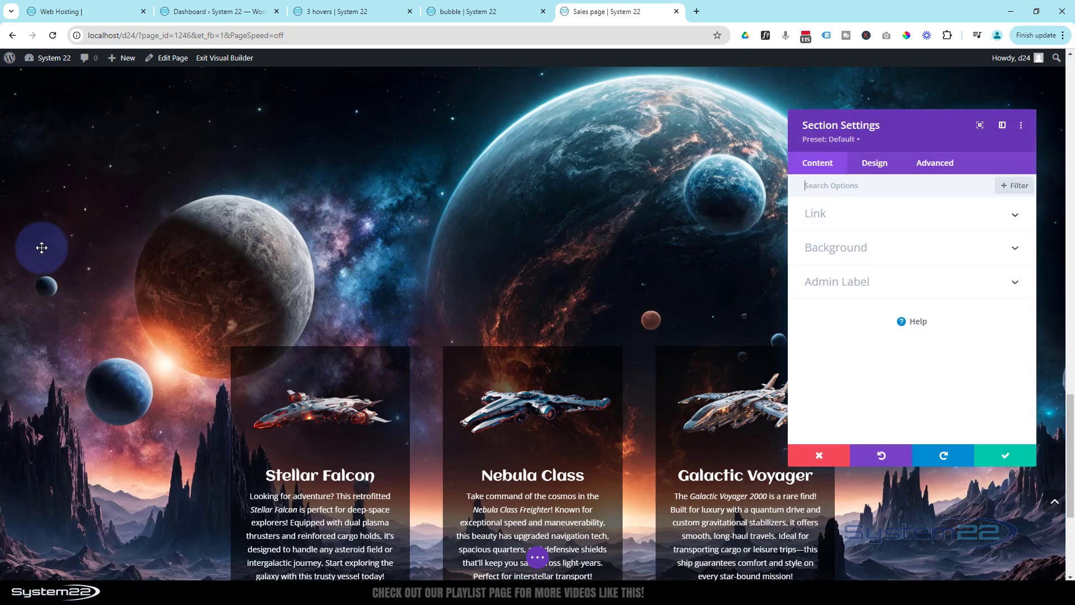
pyautogui.click(934, 165)
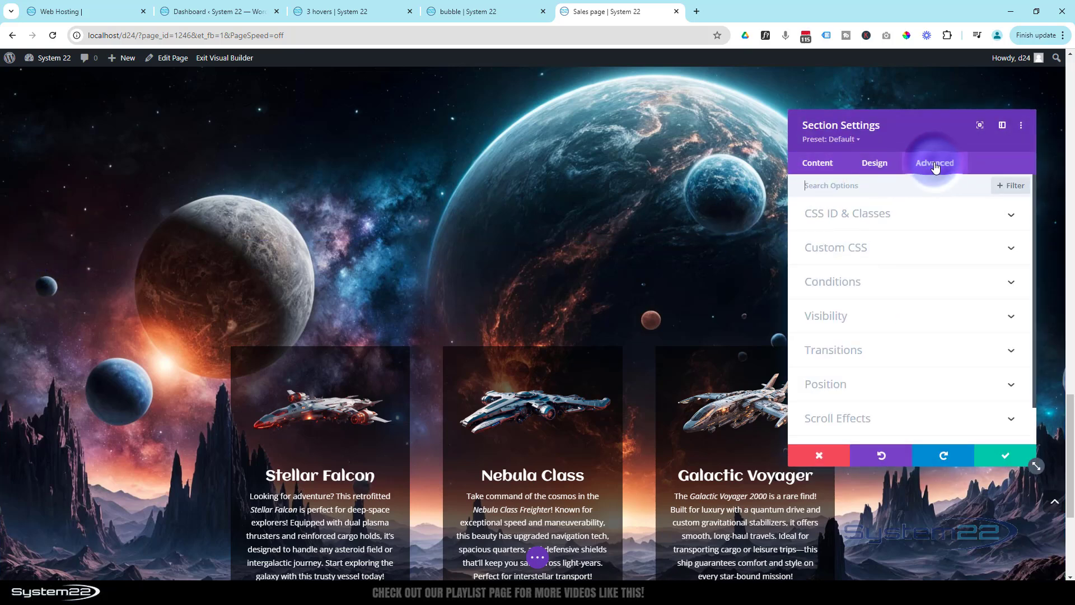
pyautogui.click(913, 214)
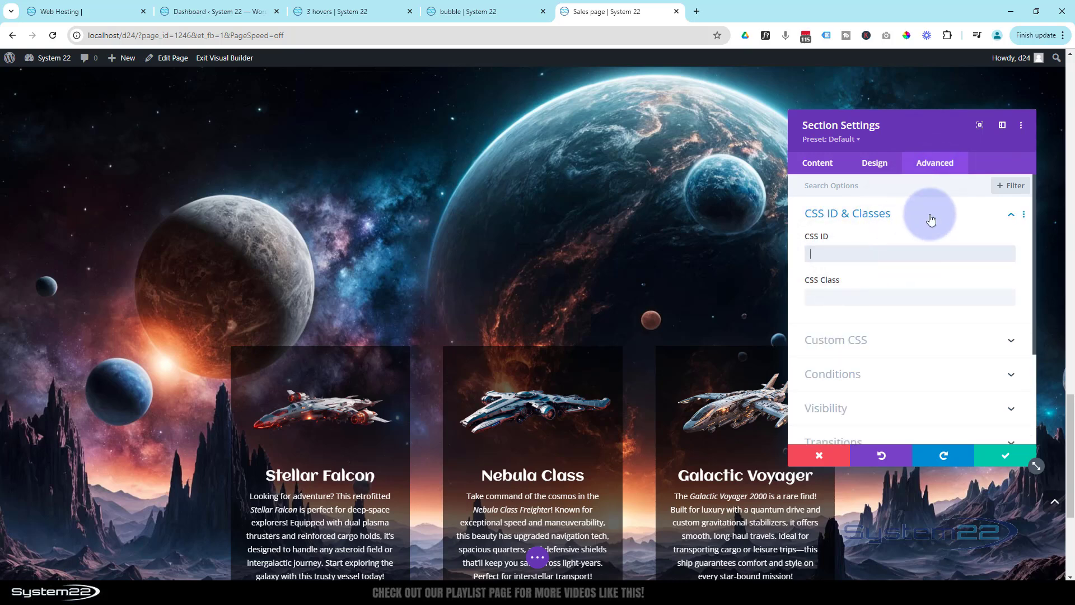
pyautogui.write('items')
pyautogui.moveTo(846, 255); pyautogui.dragTo(757, 253)
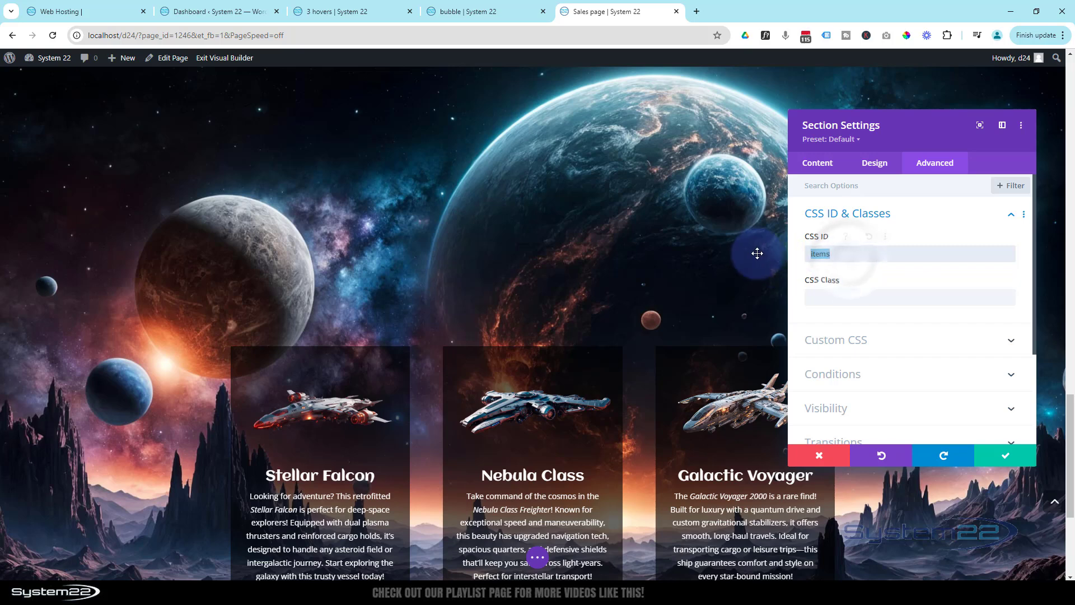
pyautogui.click(994, 451)
# Step: Set the button link URL of the Get The Deals call to action to #items and save the module
pyautogui.scroll(2, 551, 309)
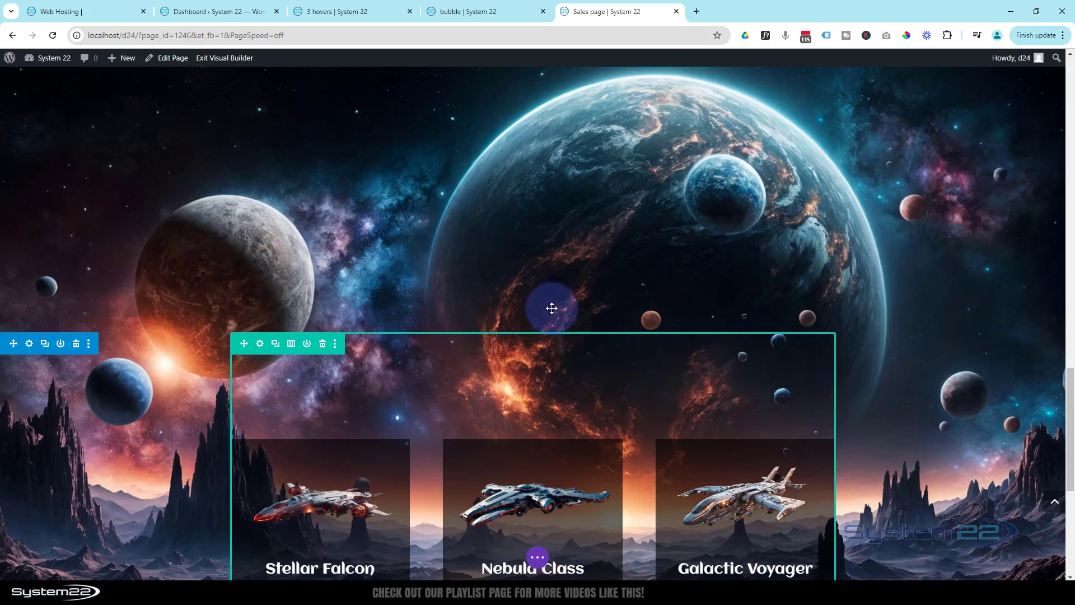
pyautogui.scroll(5, 552, 308)
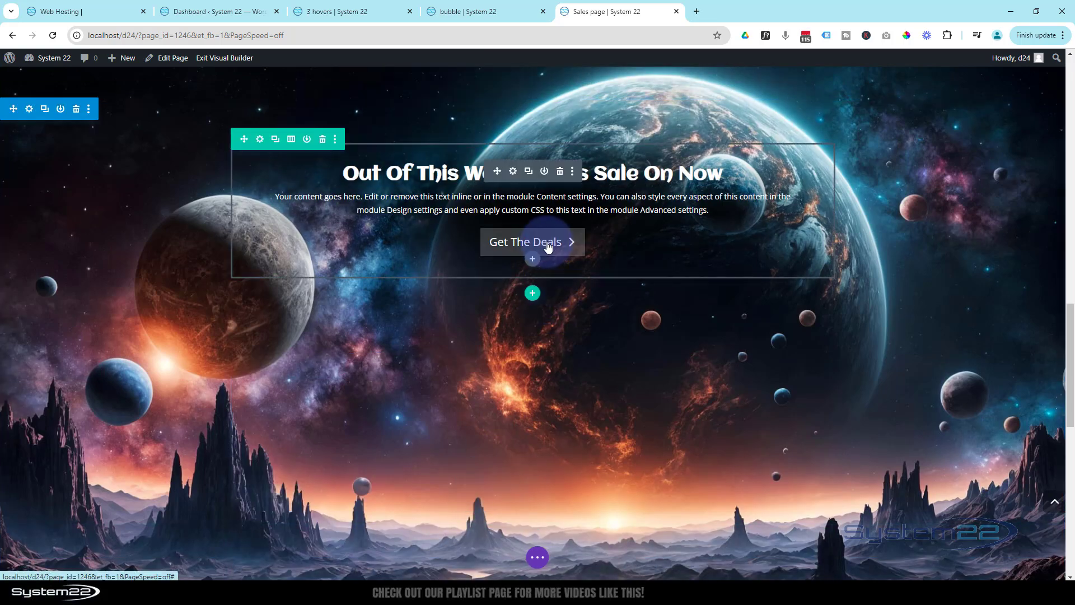
pyautogui.click(513, 172)
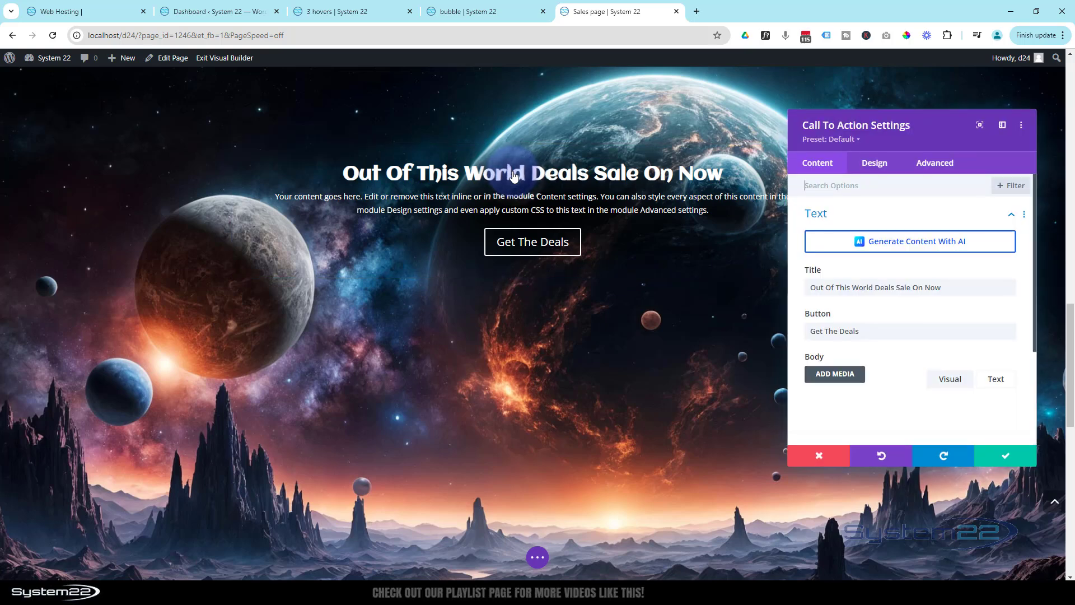
pyautogui.scroll(-2, 857, 208)
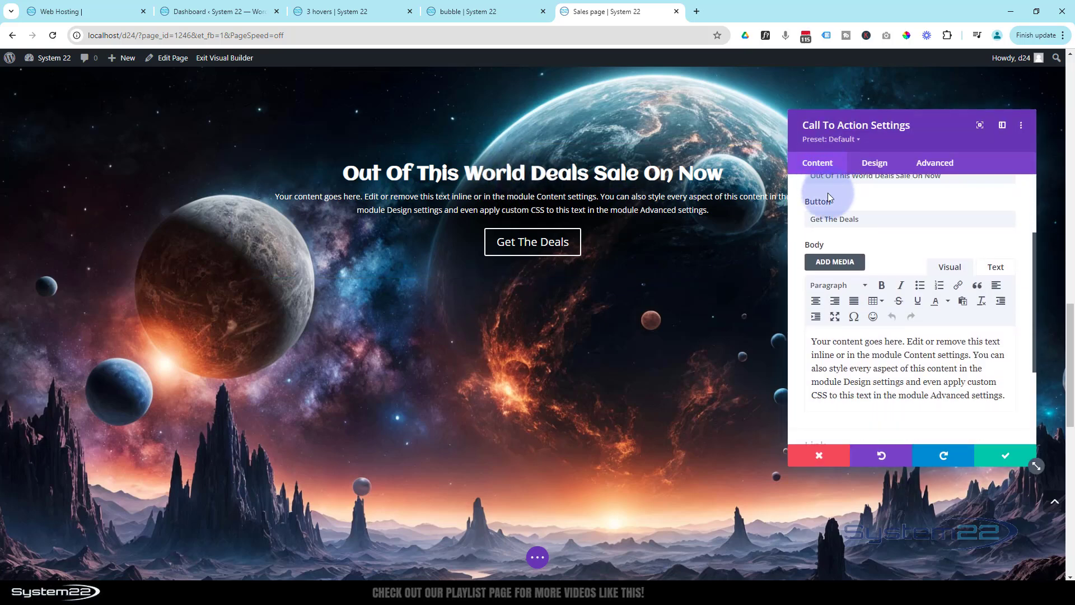
pyautogui.scroll(-3, 829, 224)
pyautogui.click(842, 336)
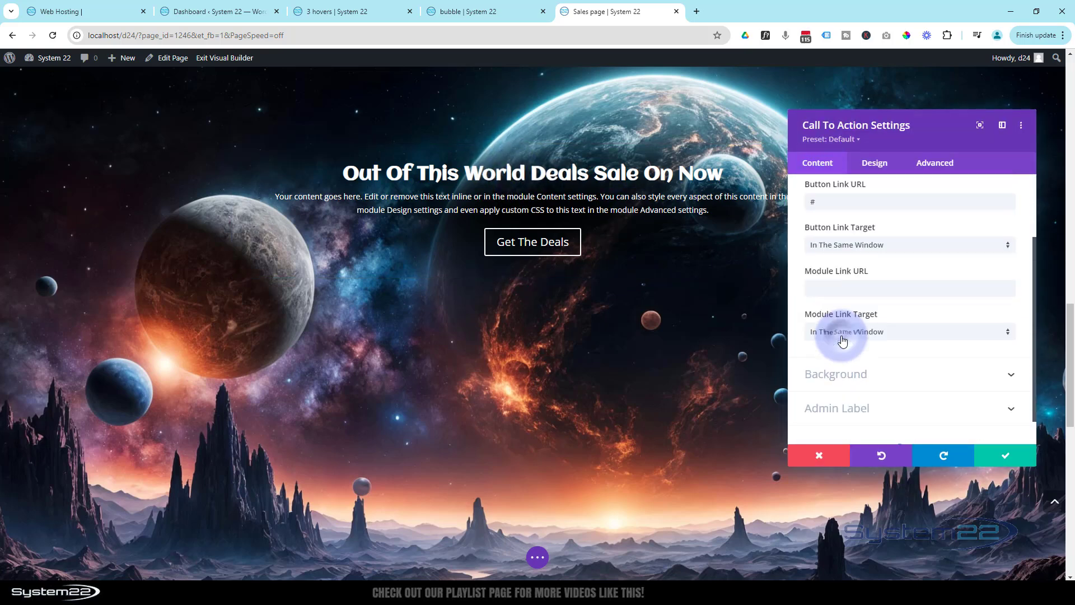
pyautogui.click(885, 227)
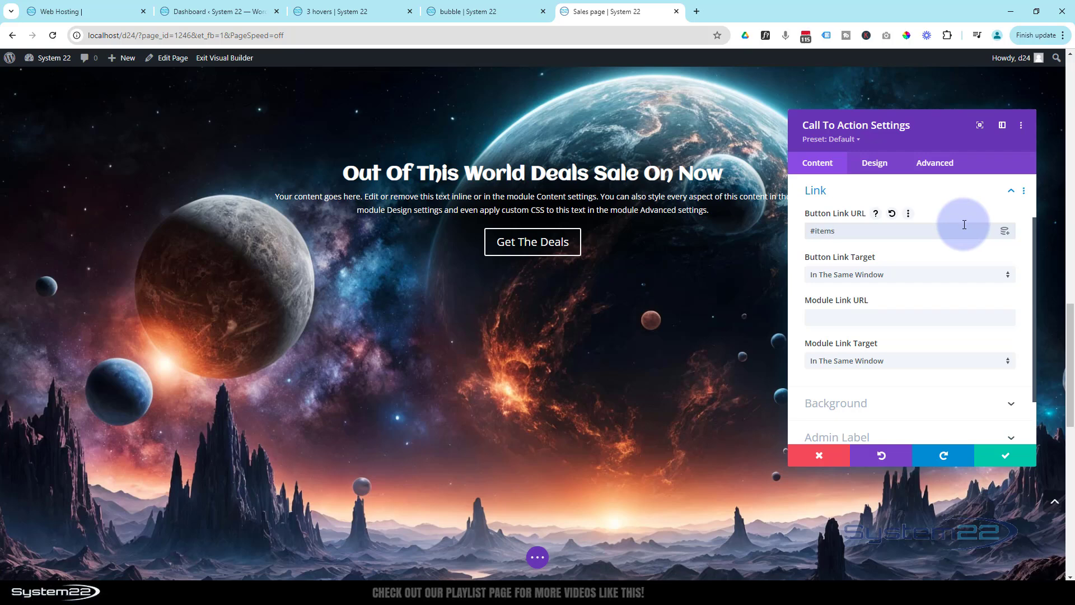
pyautogui.scroll(-5, 541, 348)
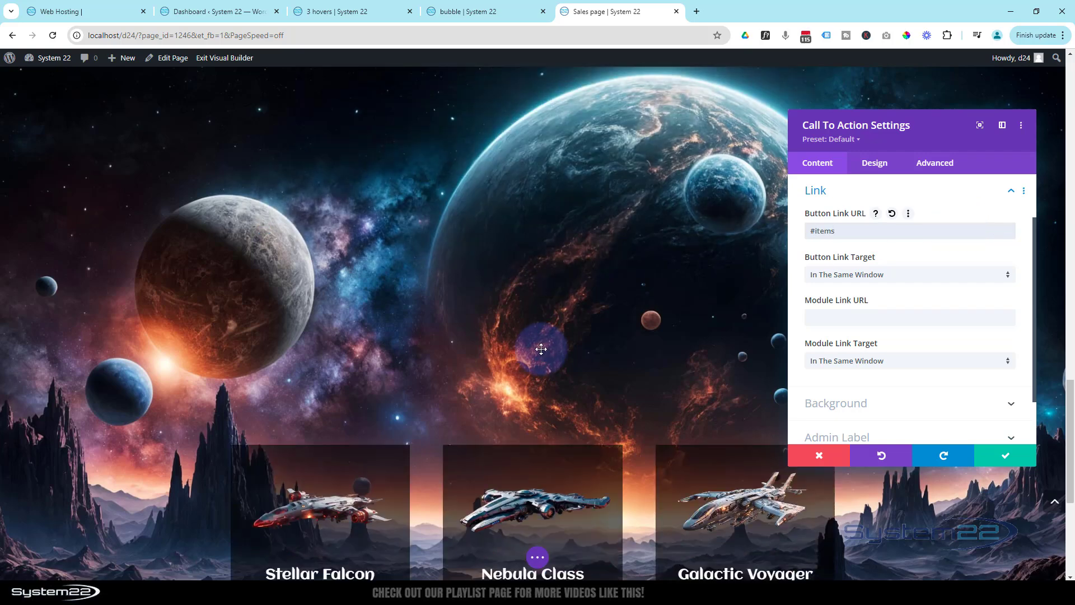
pyautogui.scroll(-2, 541, 347)
pyautogui.click(1007, 463)
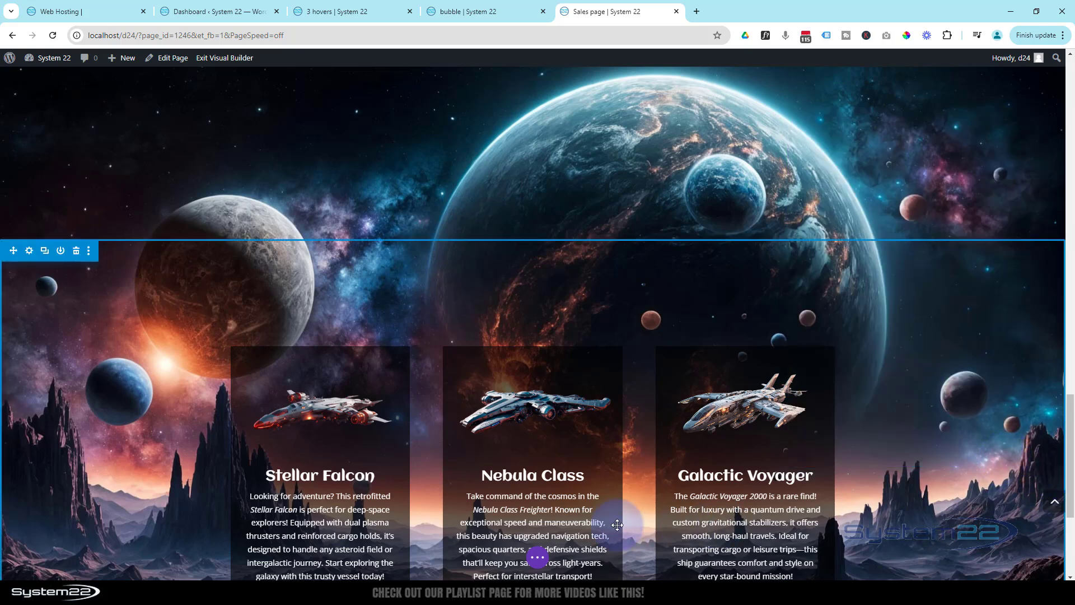
# Step: Enable the Fading In and Out scroll effect on the row containing the wizard spaceship image
pyautogui.scroll(8, 617, 525)
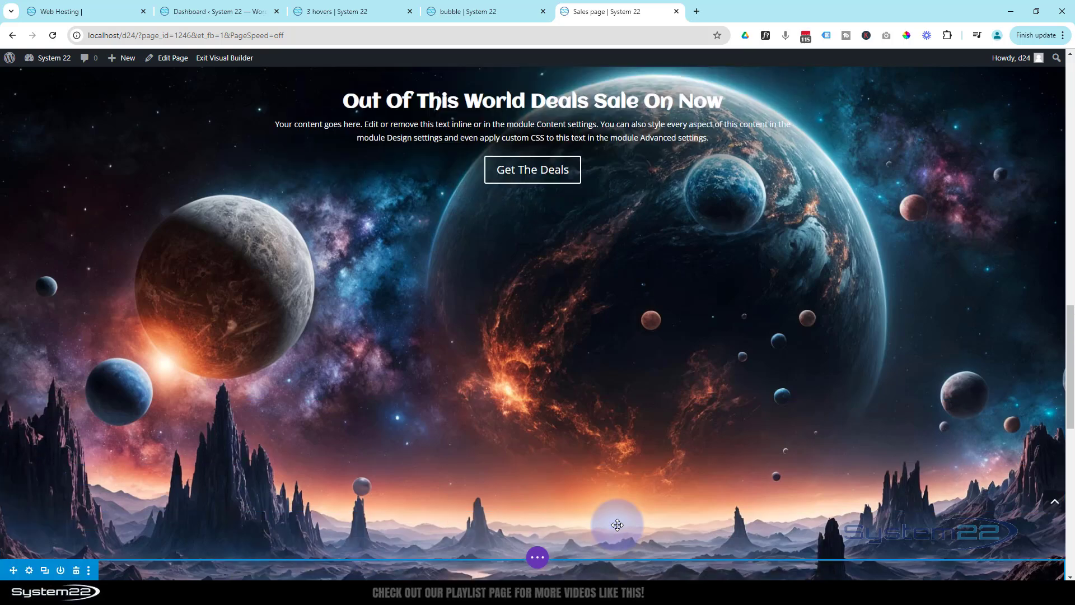
pyautogui.scroll(8, 617, 524)
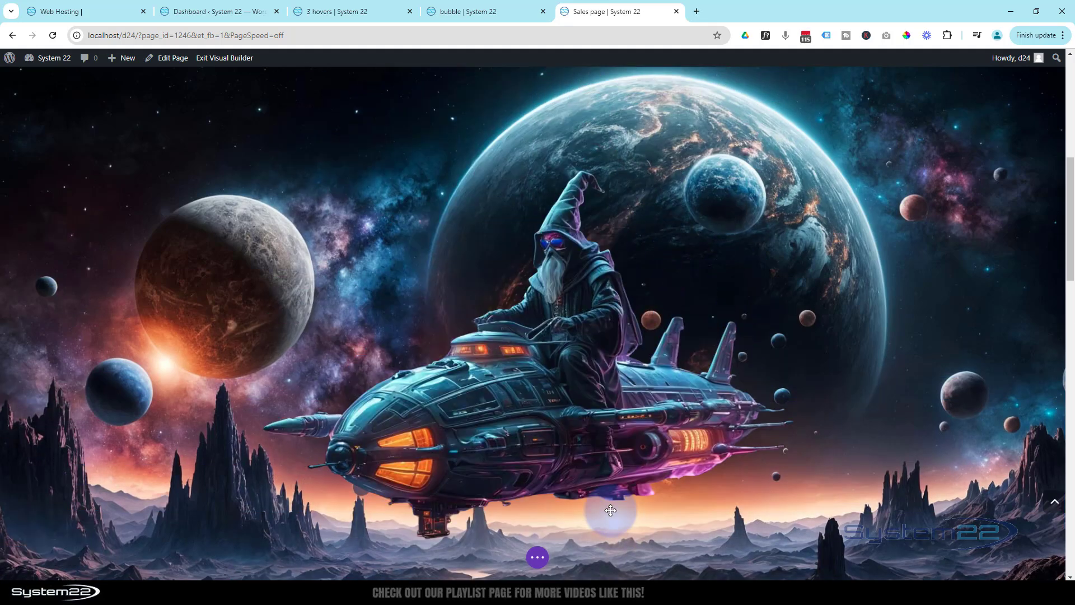
pyautogui.scroll(5, 611, 510)
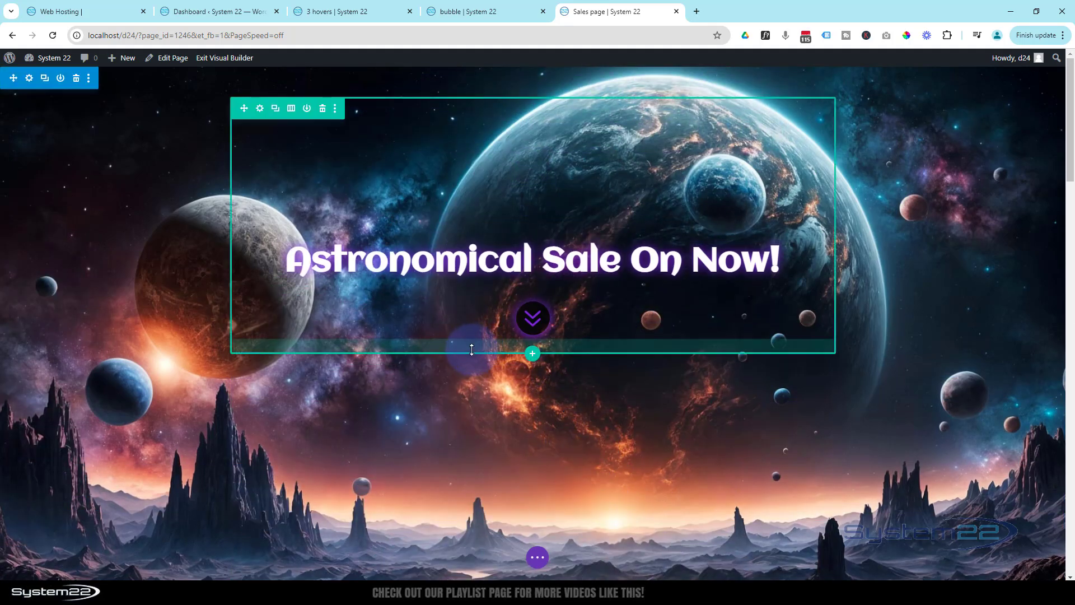
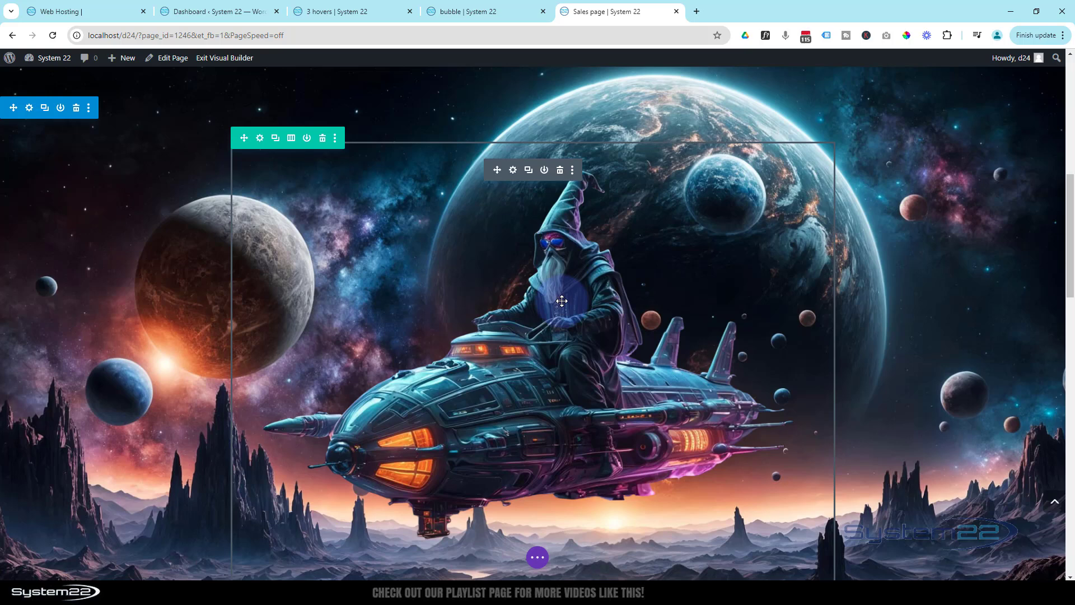
pyautogui.click(260, 141)
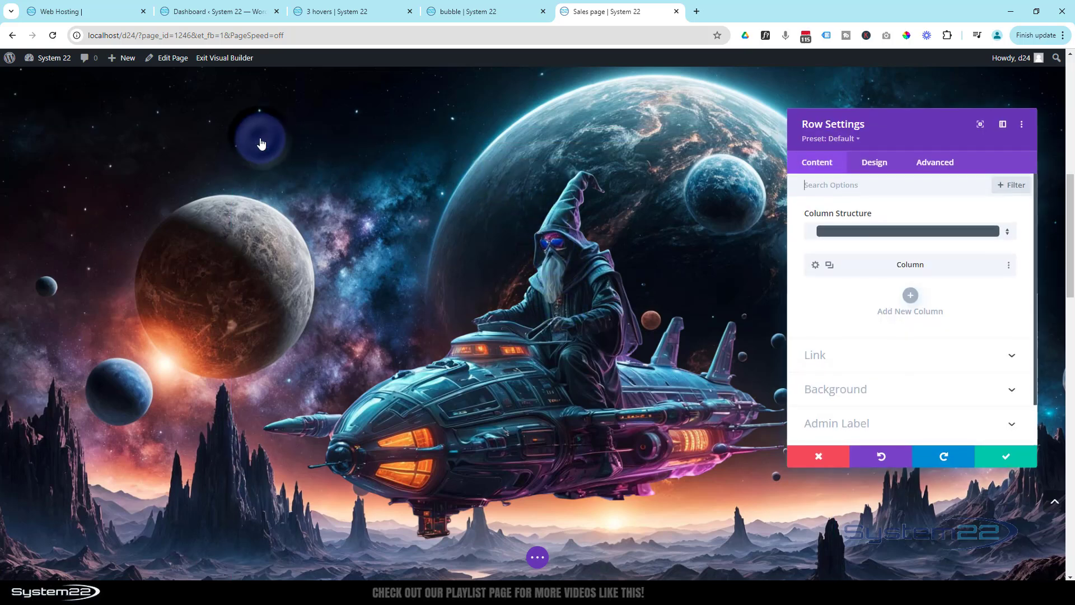
pyautogui.click(934, 167)
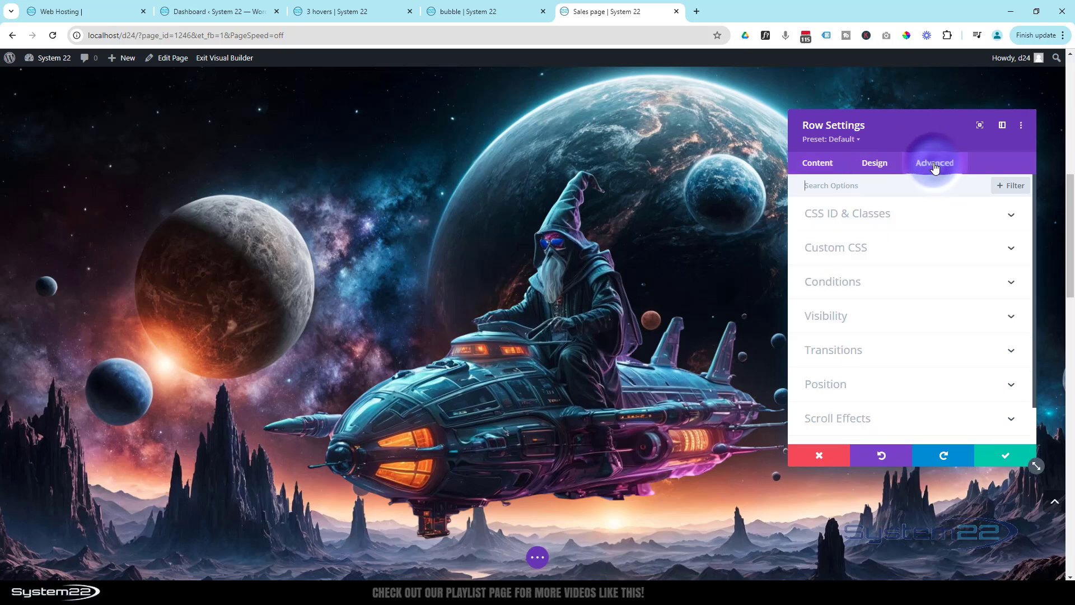
pyautogui.scroll(-1, 932, 288)
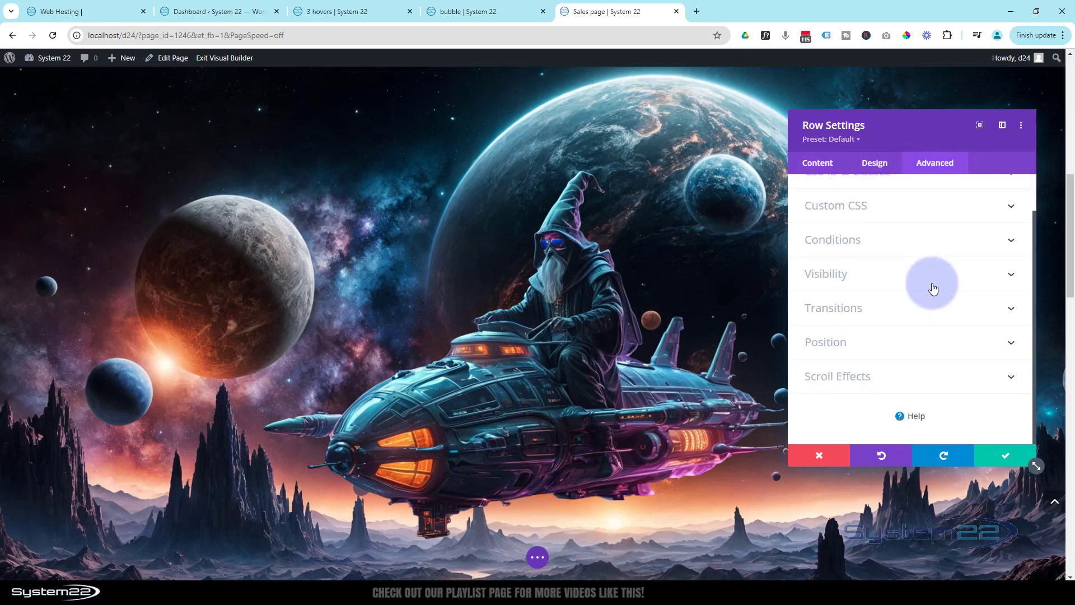
pyautogui.click(876, 379)
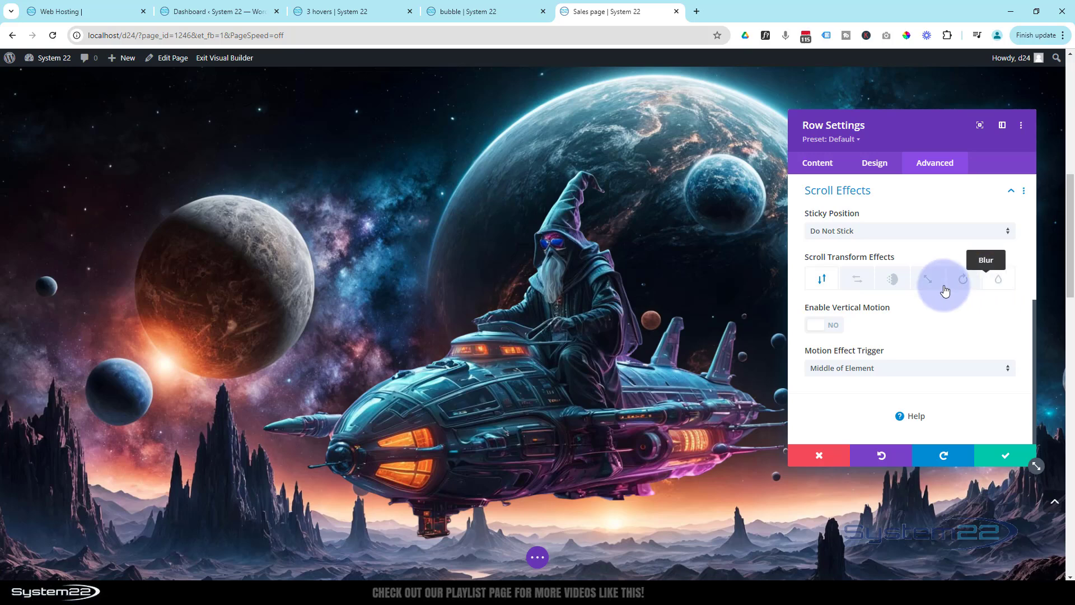
pyautogui.click(893, 280)
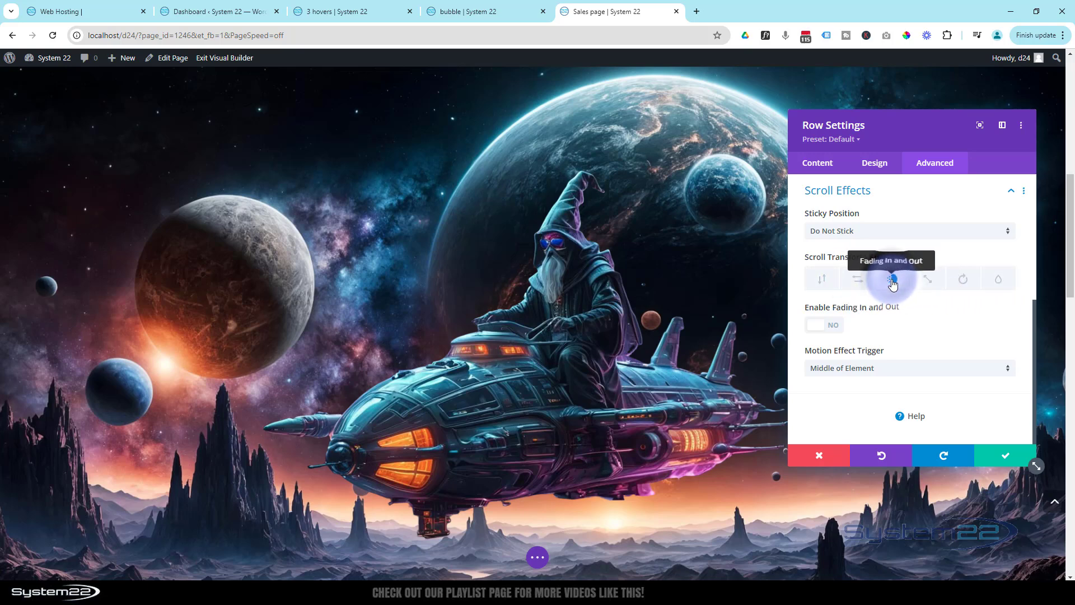
pyautogui.click(822, 327)
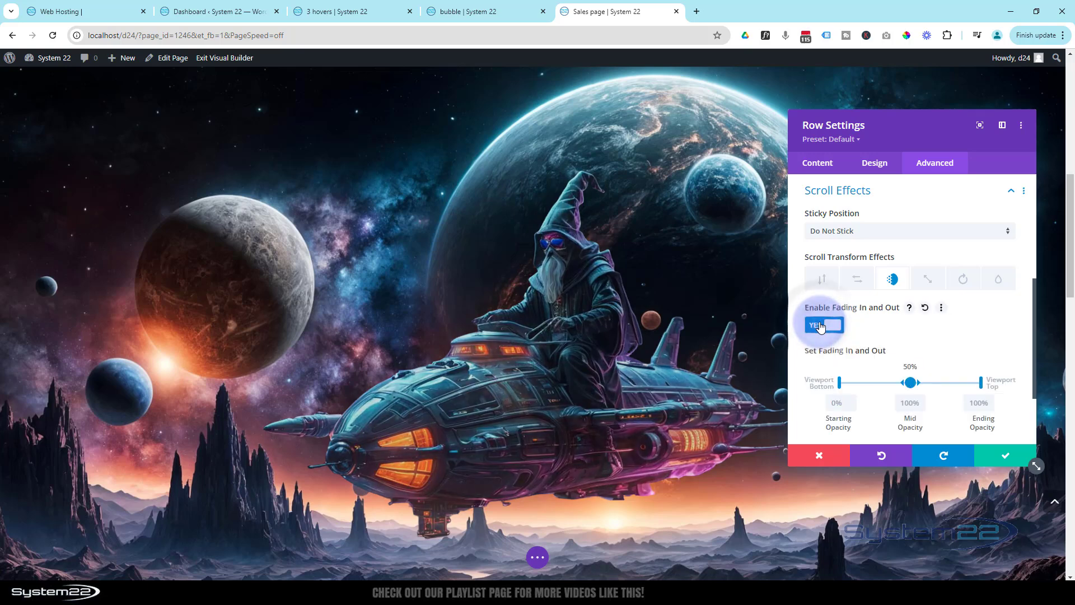
# Step: Preview how the spaceship row fades while the page scrolls, and save the row settings
pyautogui.scroll(3, 727, 321)
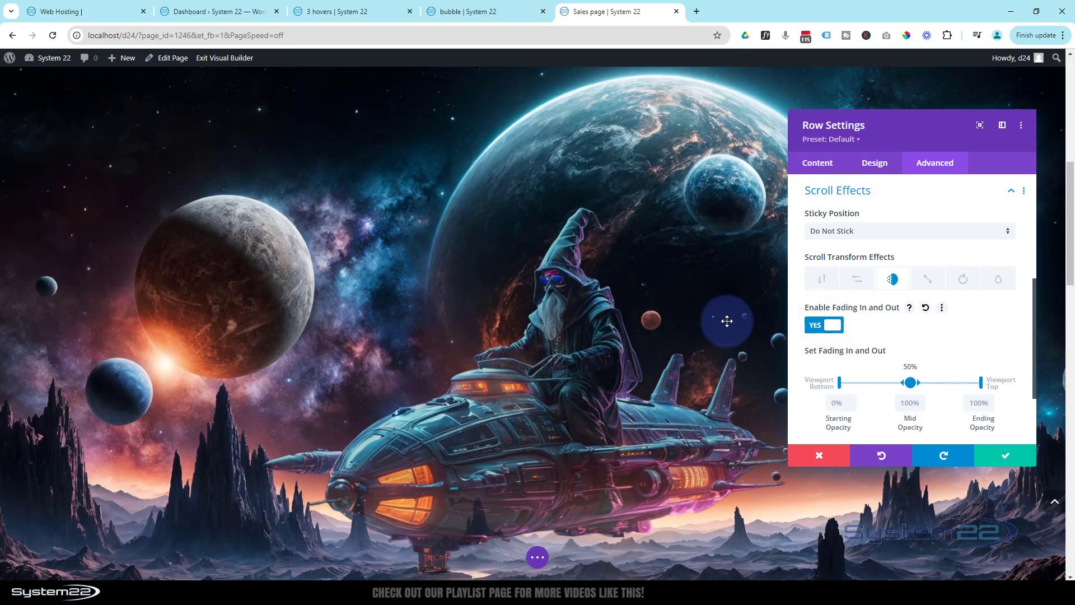
pyautogui.scroll(-3, 727, 321)
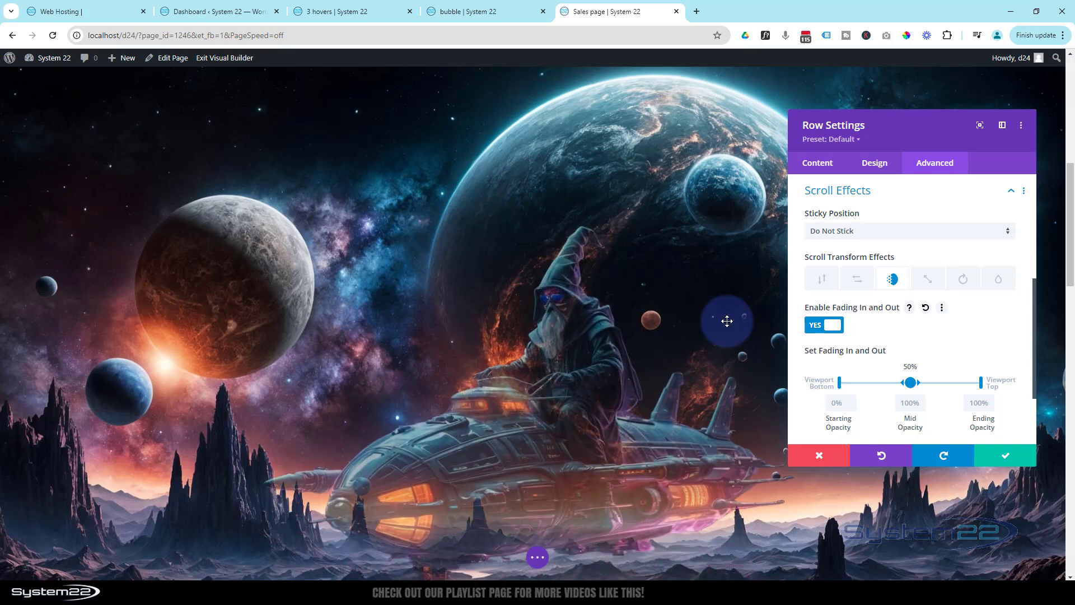
pyautogui.scroll(-3, 727, 321)
pyautogui.scroll(-1, 727, 321)
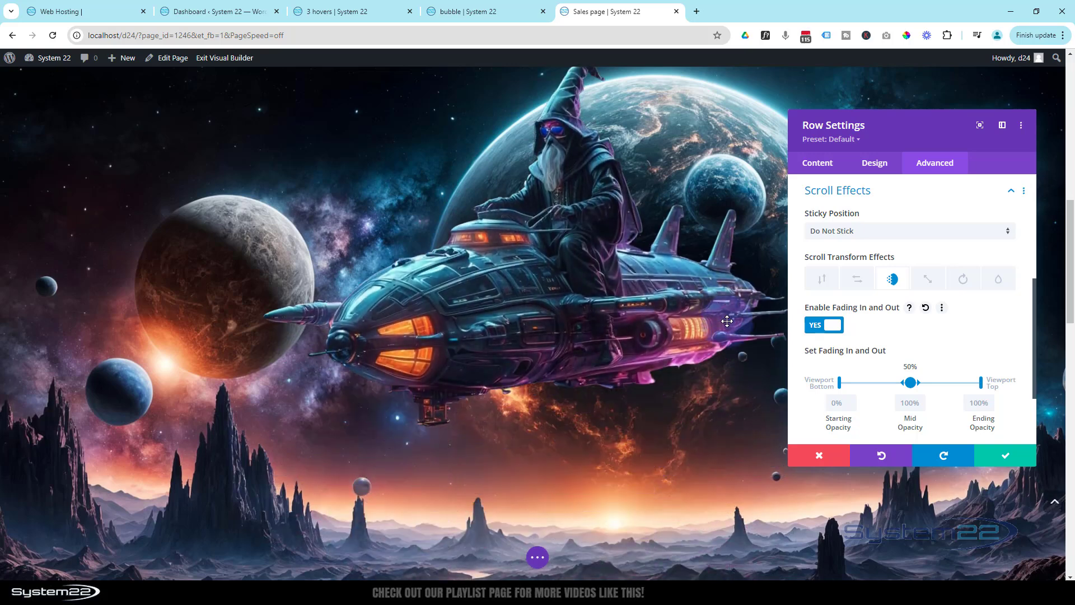
pyautogui.scroll(1, 705, 314)
pyautogui.scroll(1, 589, 321)
pyautogui.scroll(-2, 589, 321)
pyautogui.scroll(-4, 589, 321)
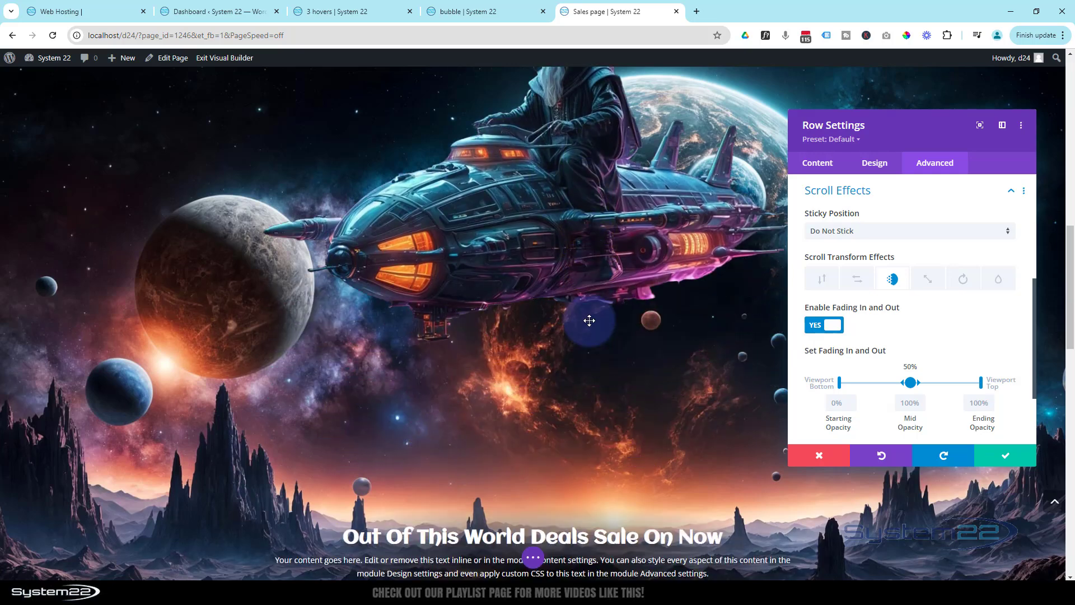
pyautogui.scroll(3, 590, 321)
pyautogui.scroll(2, 589, 320)
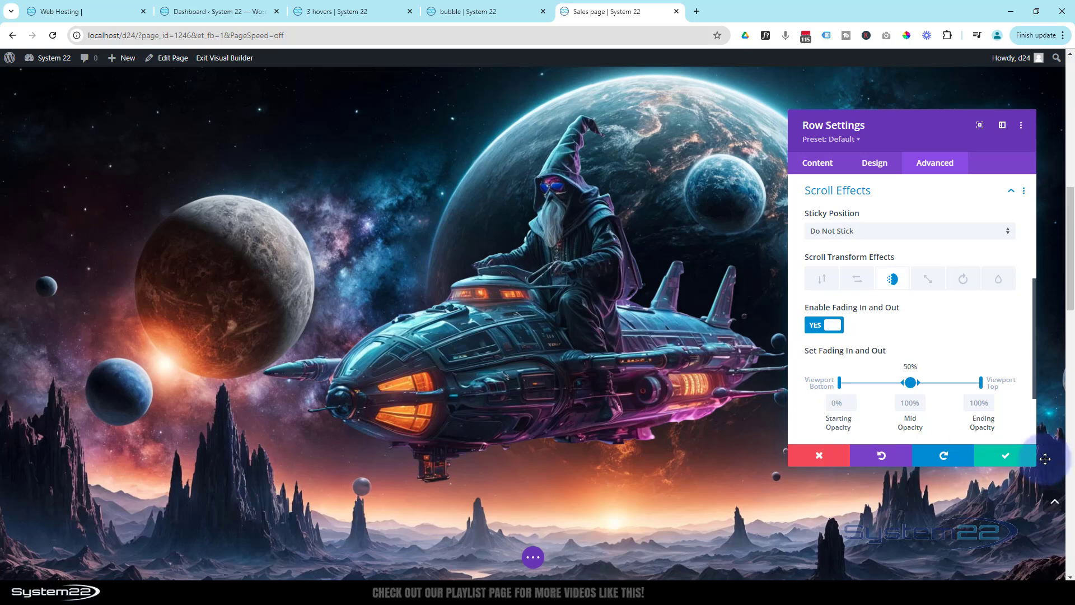
pyautogui.click(1005, 457)
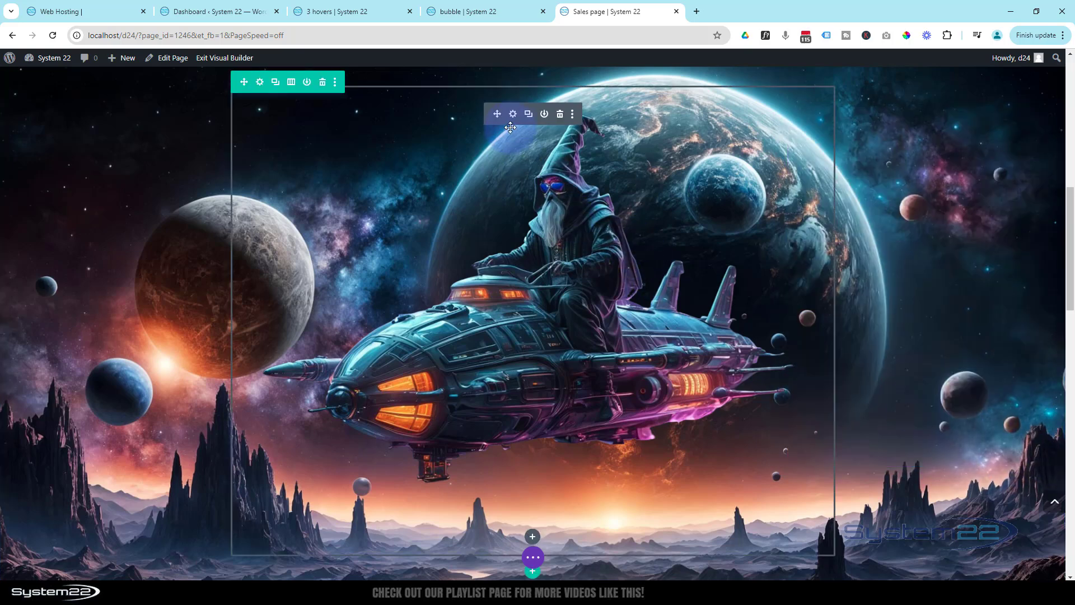
# Step: Set the Sticky Position of the wizard spaceship image to Stick to Top in its scroll effects
pyautogui.click(513, 115)
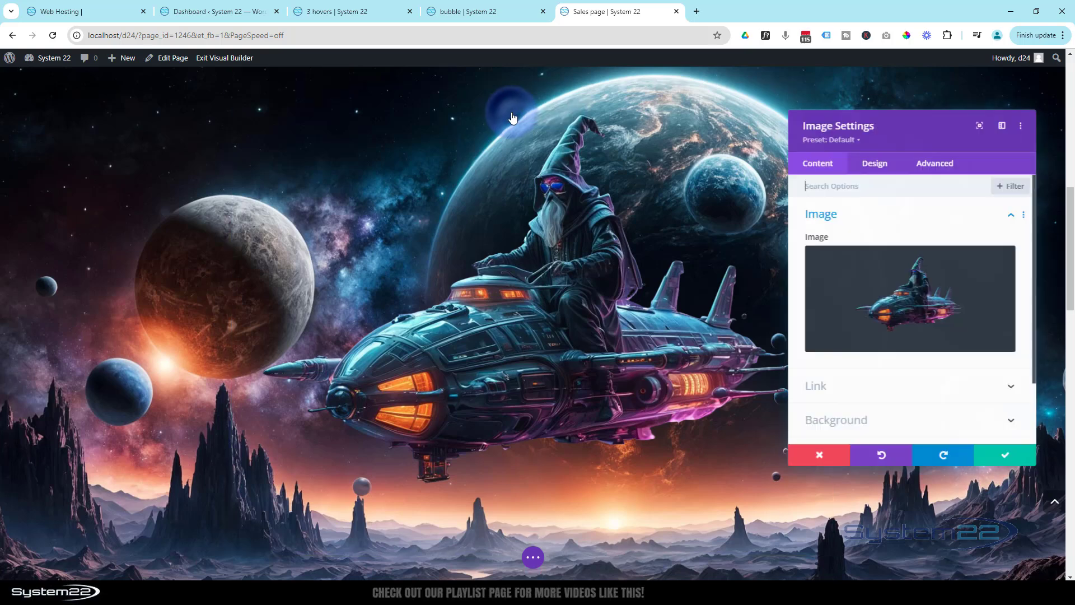
pyautogui.click(934, 164)
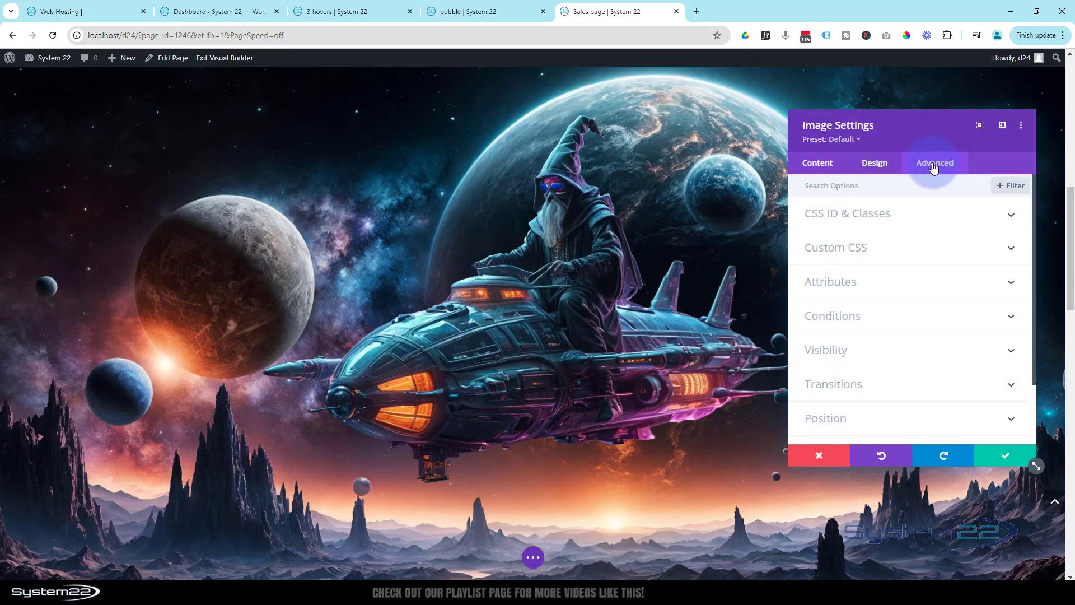
pyautogui.scroll(-2, 919, 400)
pyautogui.click(903, 378)
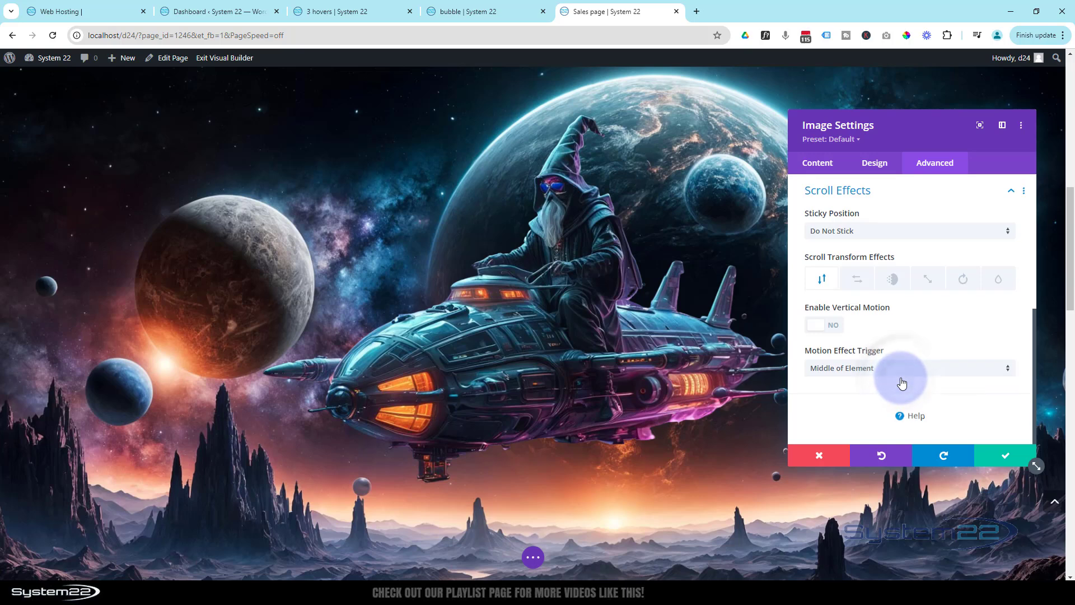
pyautogui.click(881, 235)
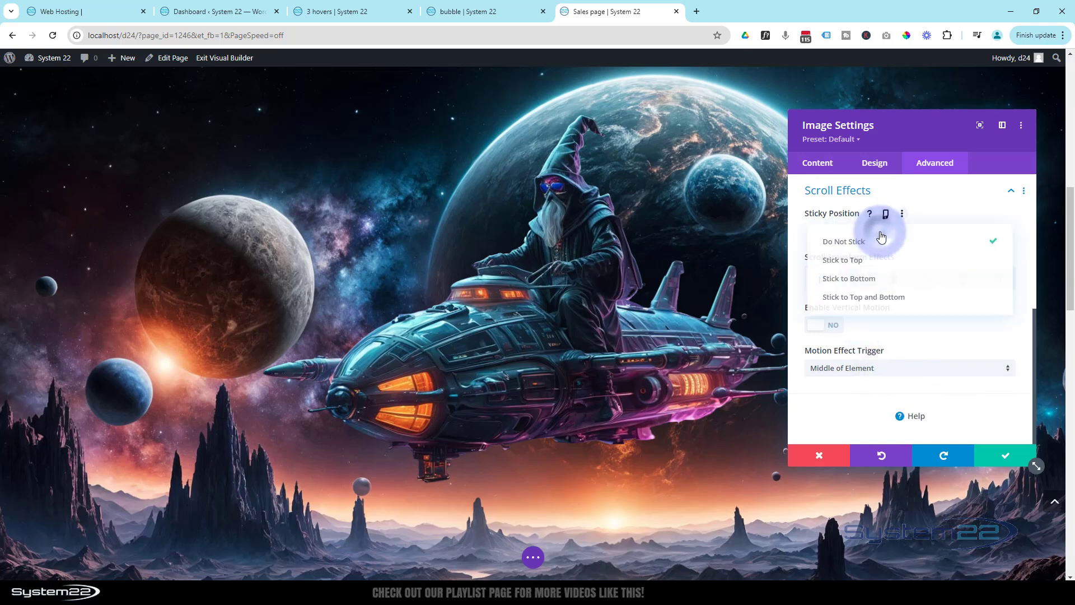
pyautogui.click(871, 266)
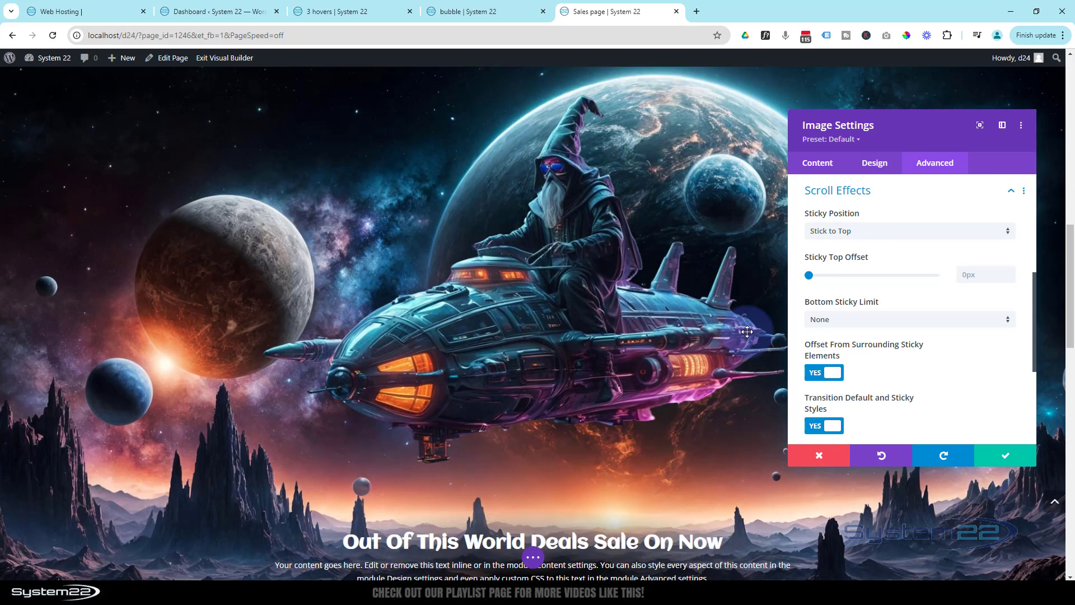
# Step: Preview how the sticky spaceship image behaves against the call to action while the page scrolls, and save the image settings
pyautogui.scroll(-2, 747, 331)
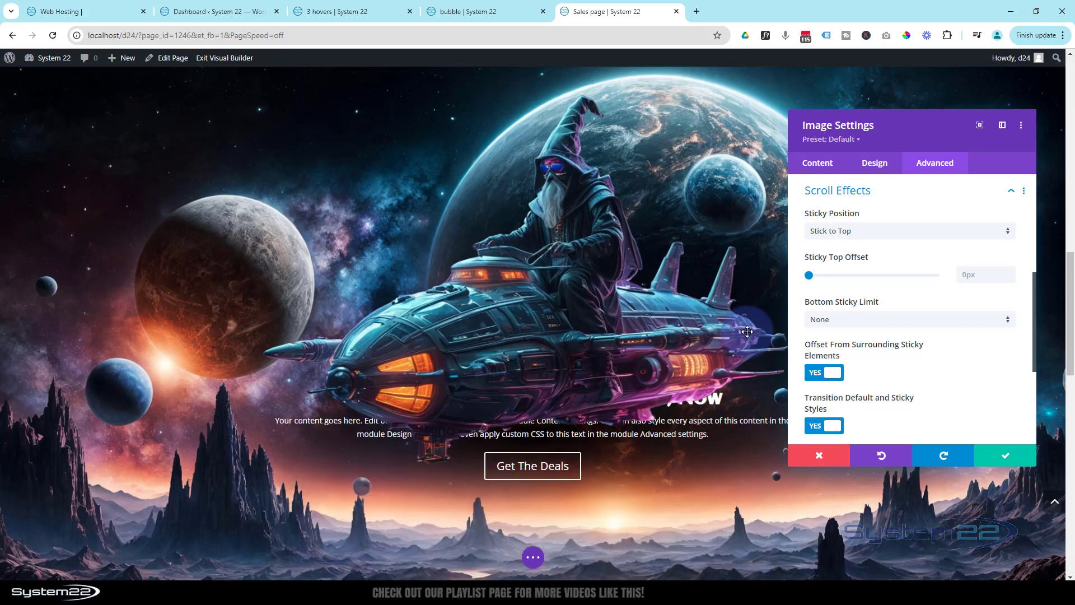
pyautogui.scroll(-2, 747, 331)
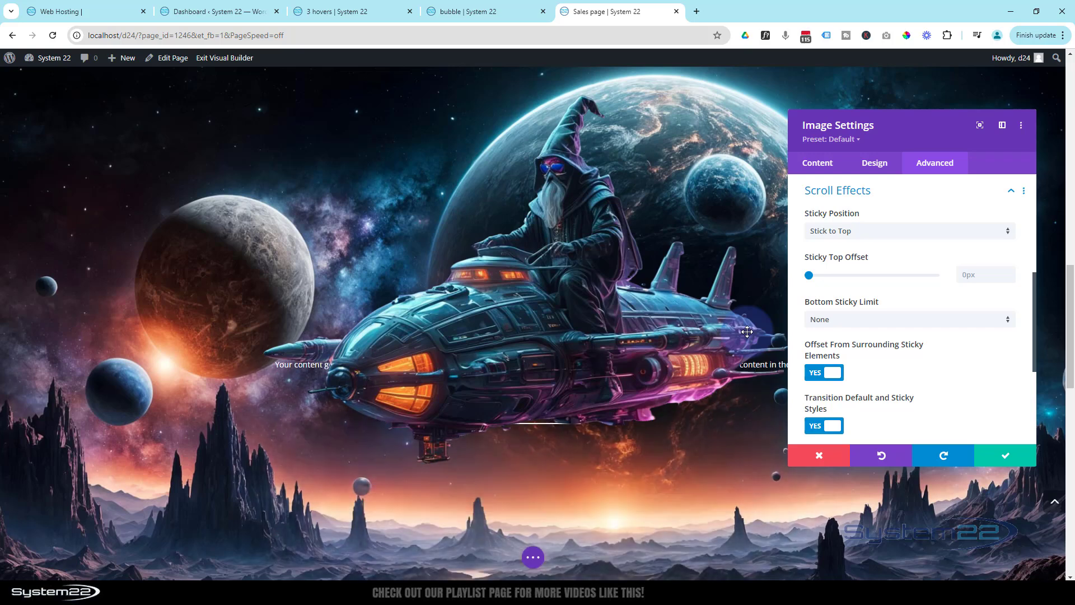
pyautogui.scroll(2, 747, 332)
pyautogui.scroll(-2, 748, 332)
pyautogui.scroll(2, 747, 332)
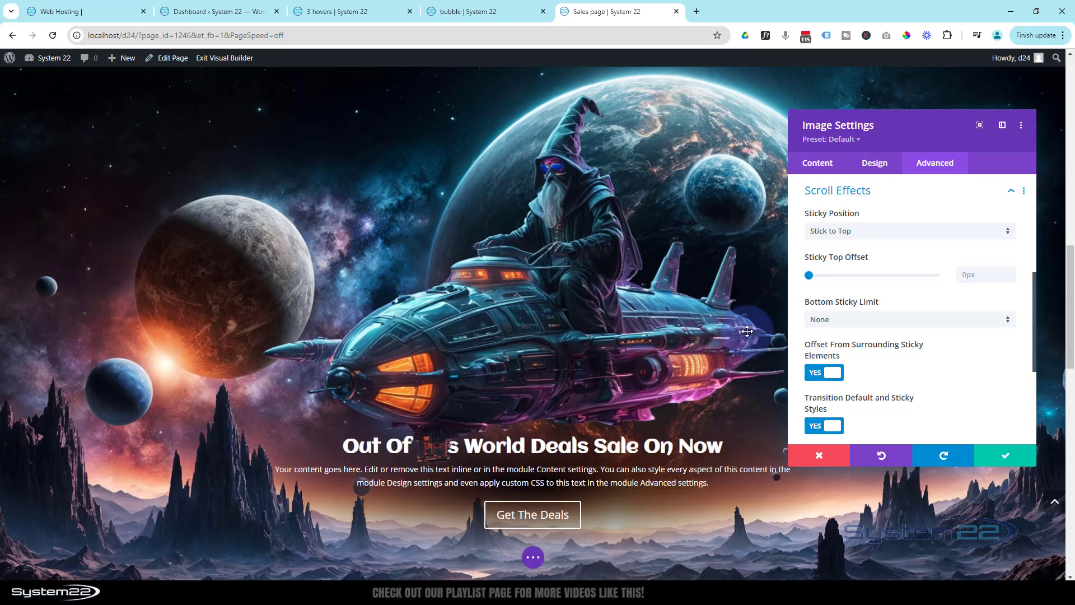
pyautogui.scroll(-2, 748, 331)
pyautogui.scroll(2, 747, 332)
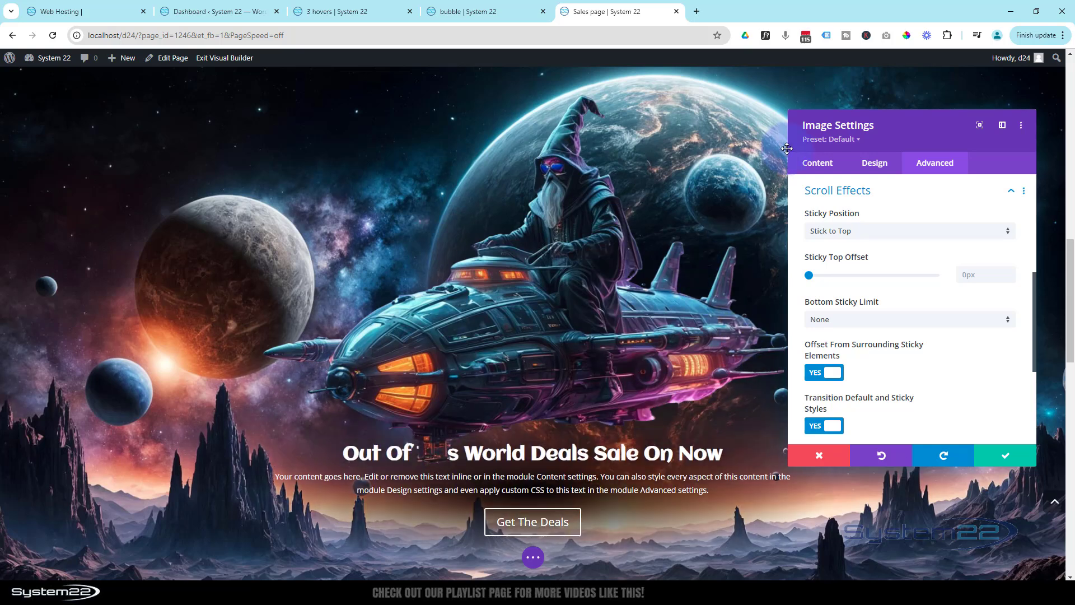
pyautogui.click(986, 457)
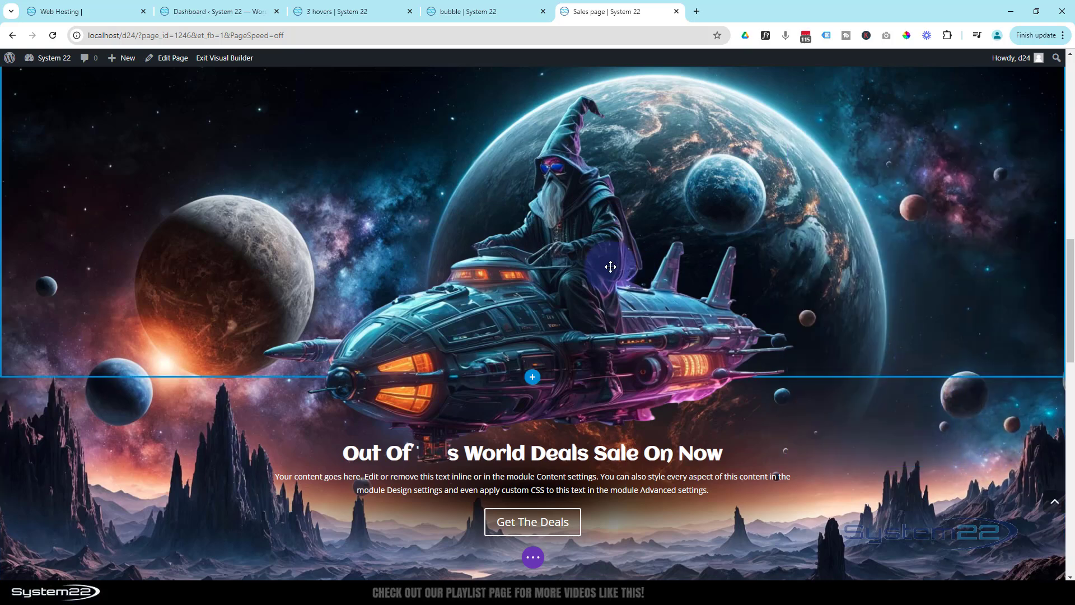
# Step: Use the wireframe view to open the settings of the row containing the Call To Action module, and return to desktop view
pyautogui.moveTo(580, 264)
pyautogui.scroll(2, 724, 416)
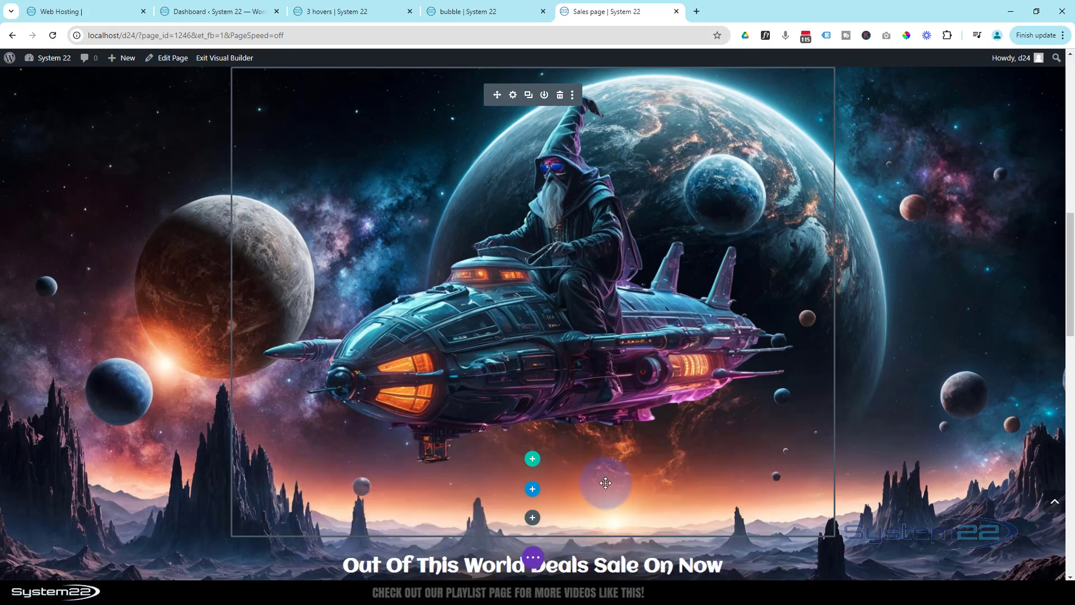
pyautogui.moveTo(237, 549)
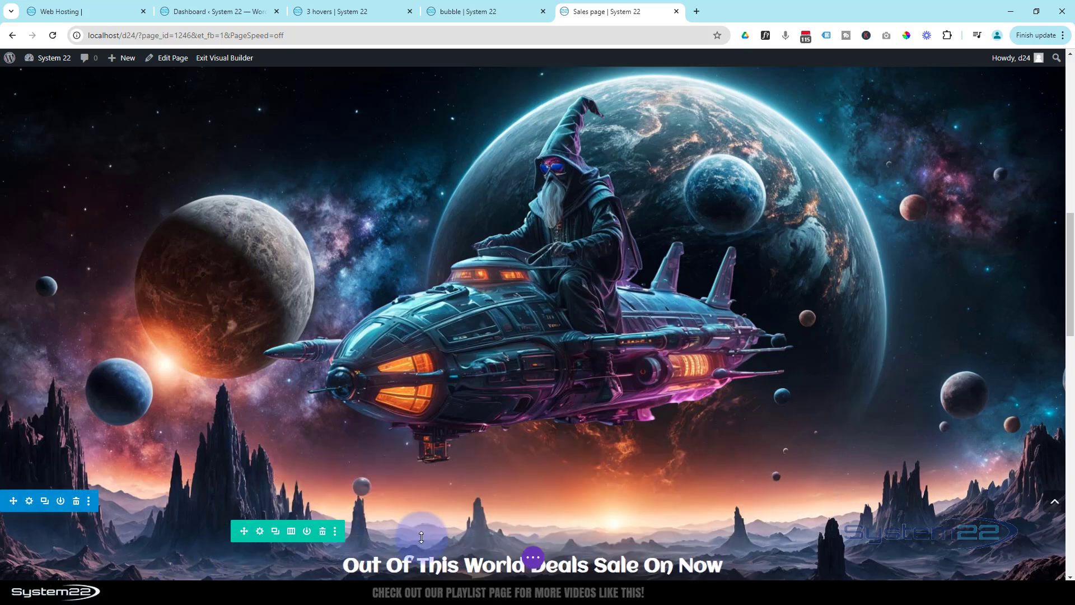
pyautogui.click(533, 557)
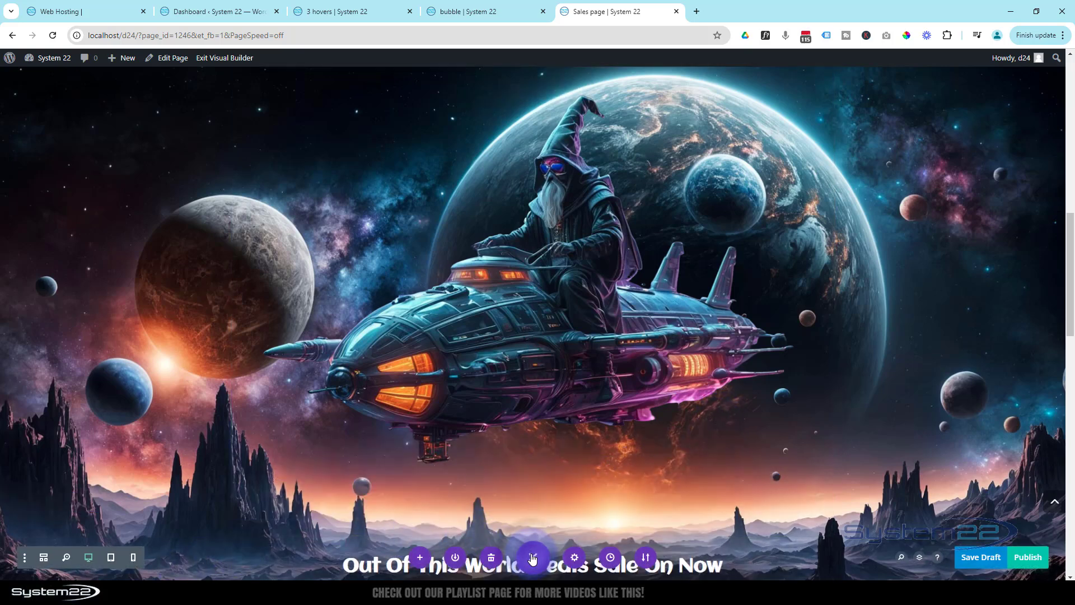
pyautogui.click(44, 558)
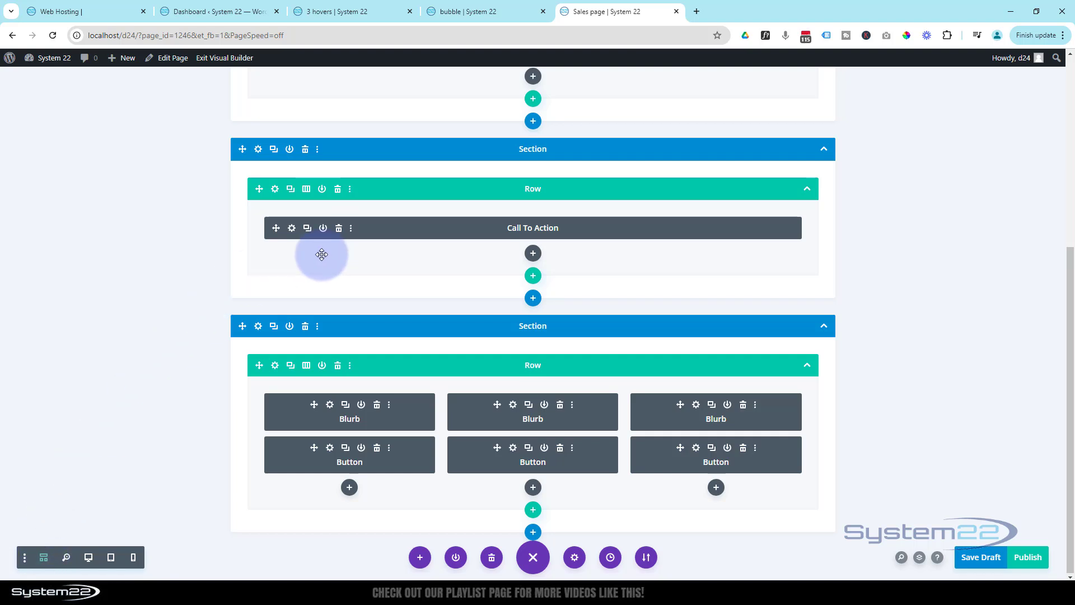
pyautogui.click(275, 190)
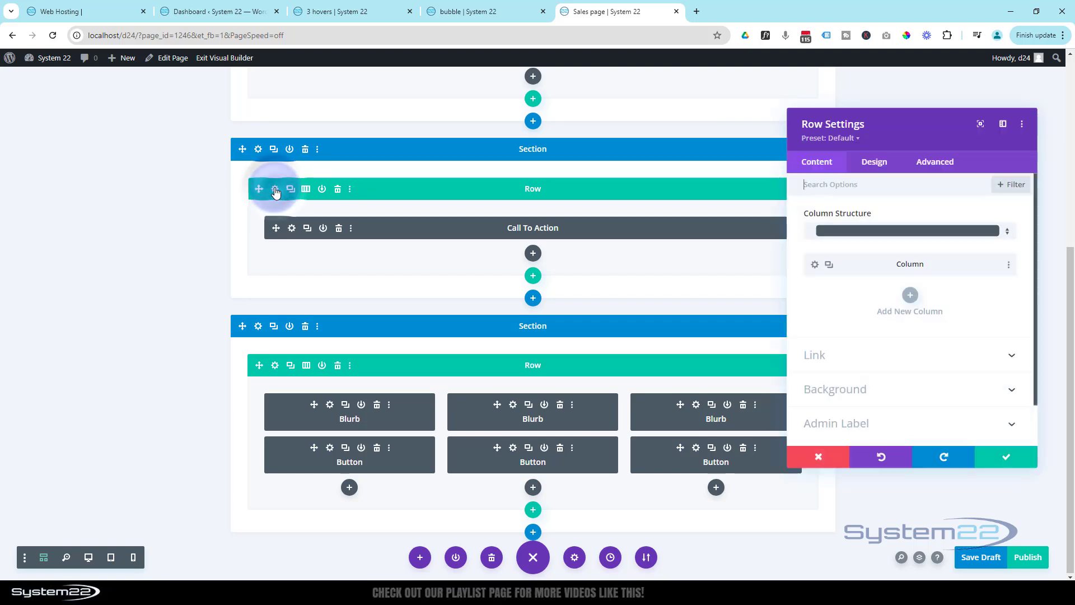
pyautogui.click(89, 559)
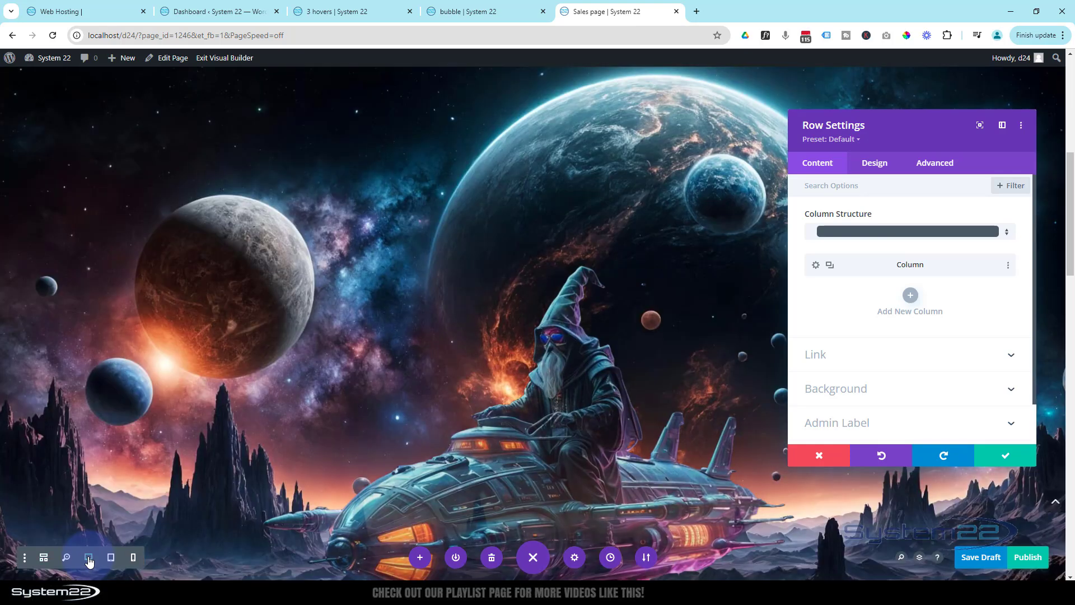
# Step: Set the Z Index of the Call To Action row to 77 and save the row settings
pyautogui.scroll(-3, 513, 304)
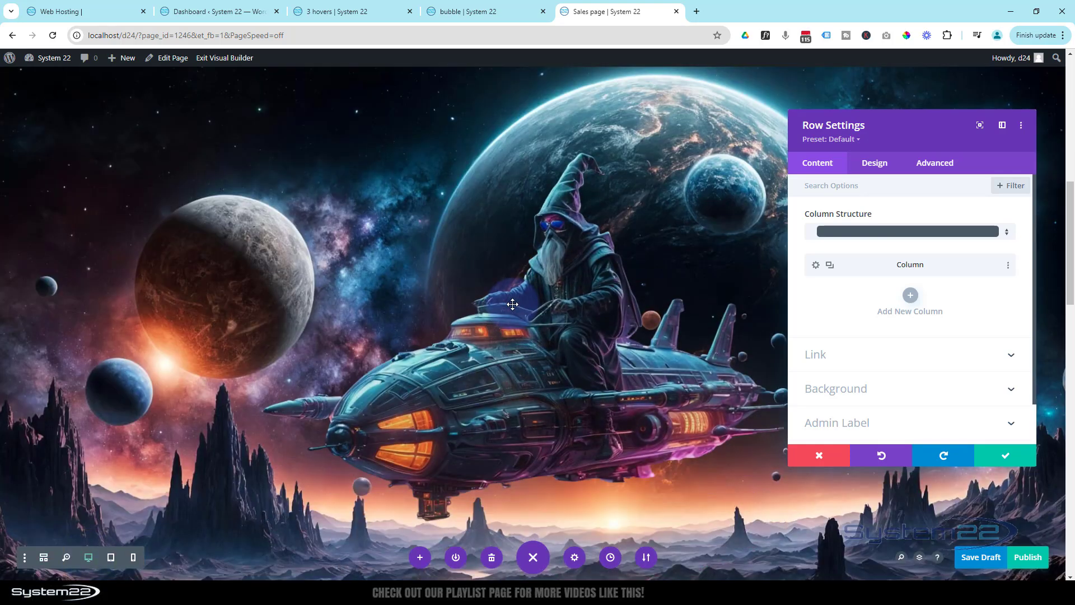
pyautogui.scroll(-4, 513, 304)
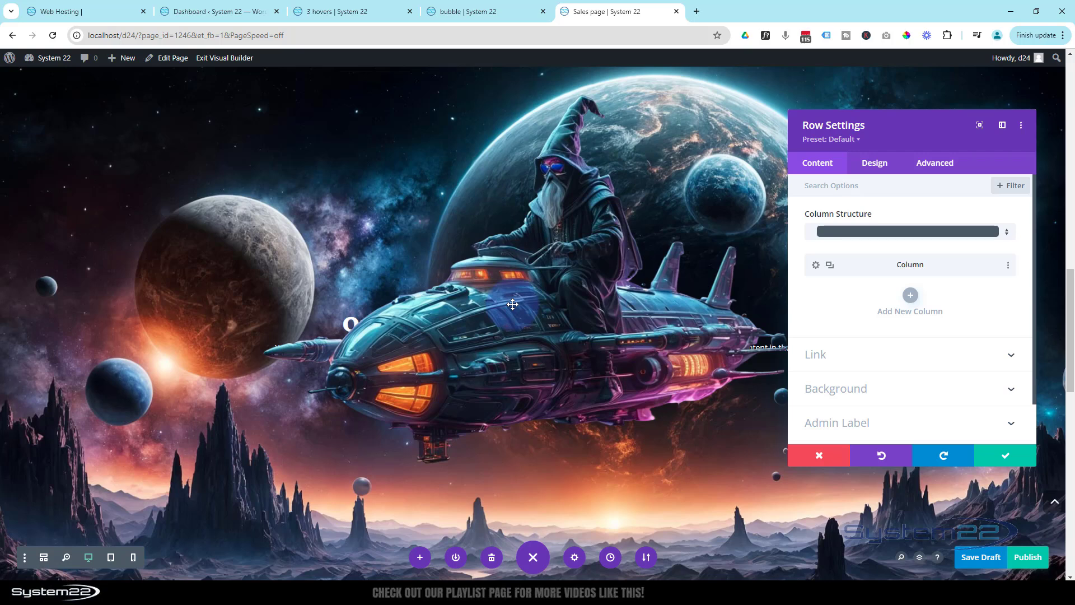
pyautogui.click(941, 164)
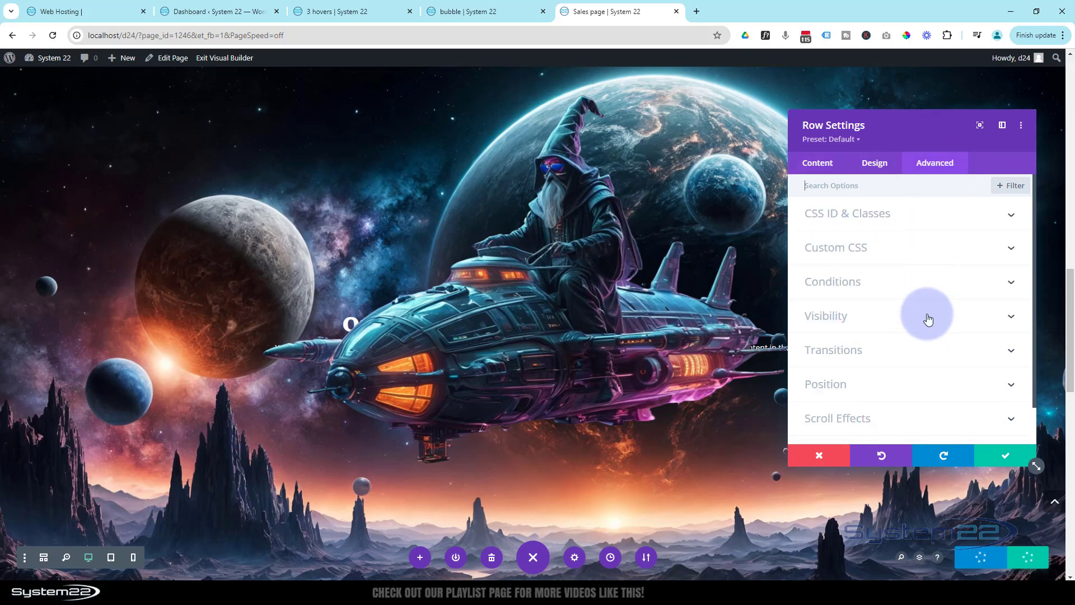
pyautogui.click(932, 395)
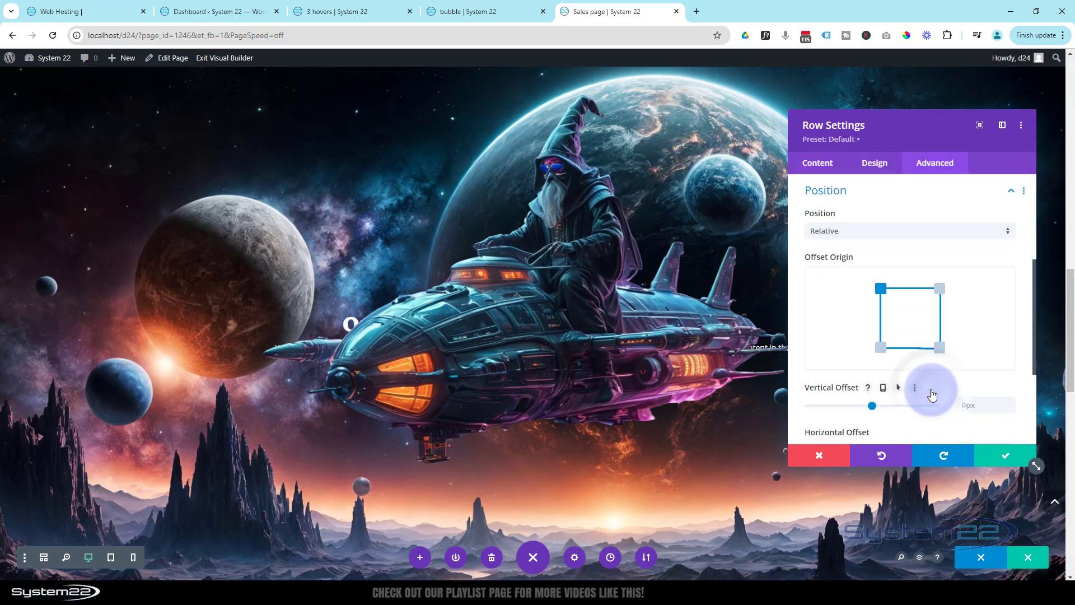
pyautogui.scroll(-2, 930, 390)
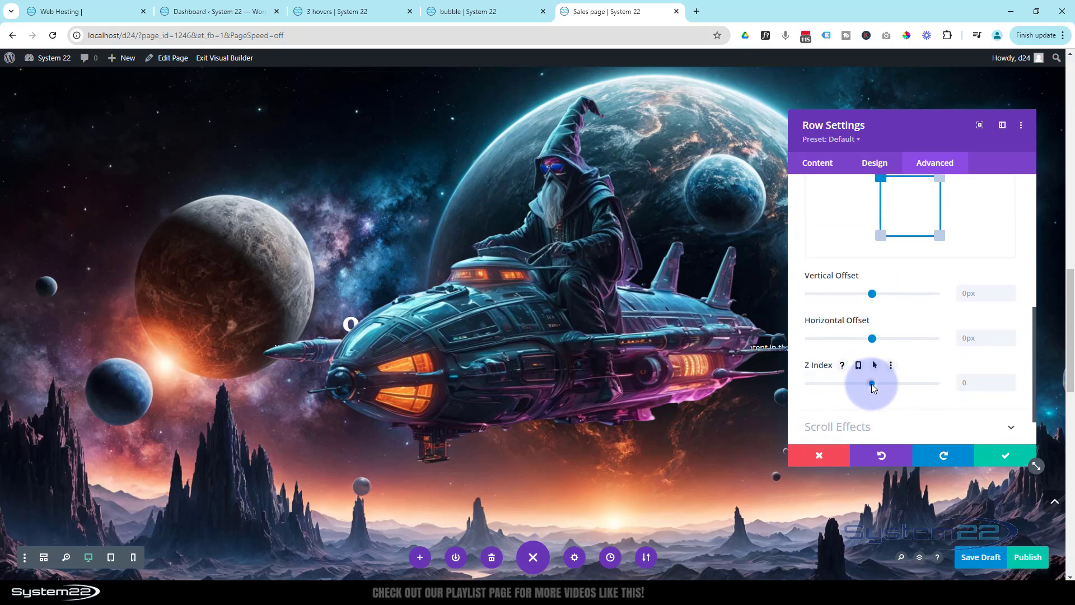
pyautogui.moveTo(875, 386); pyautogui.dragTo(880, 387)
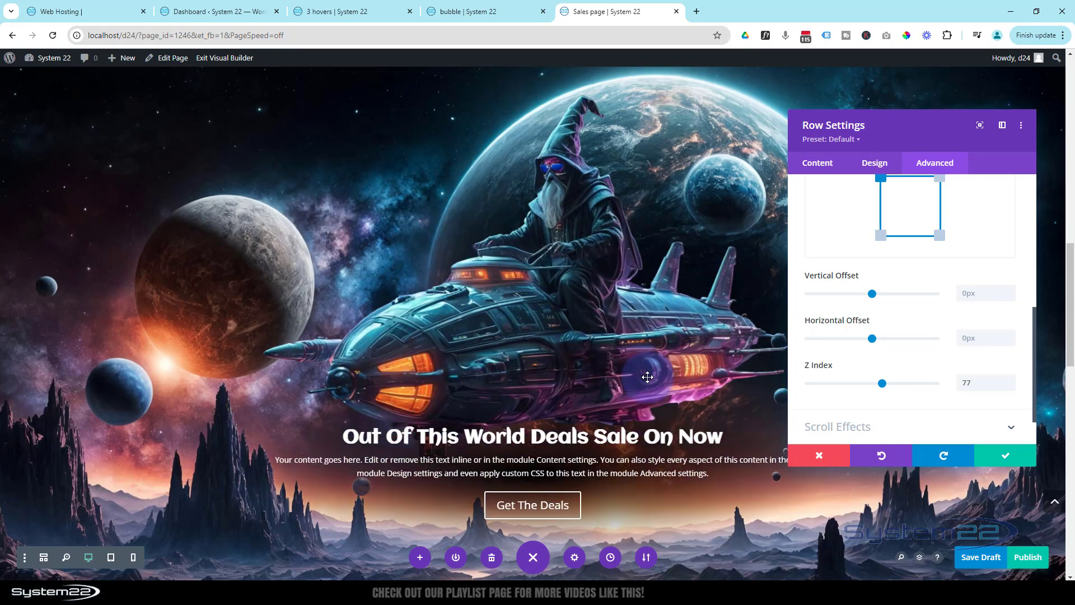
pyautogui.click(1005, 456)
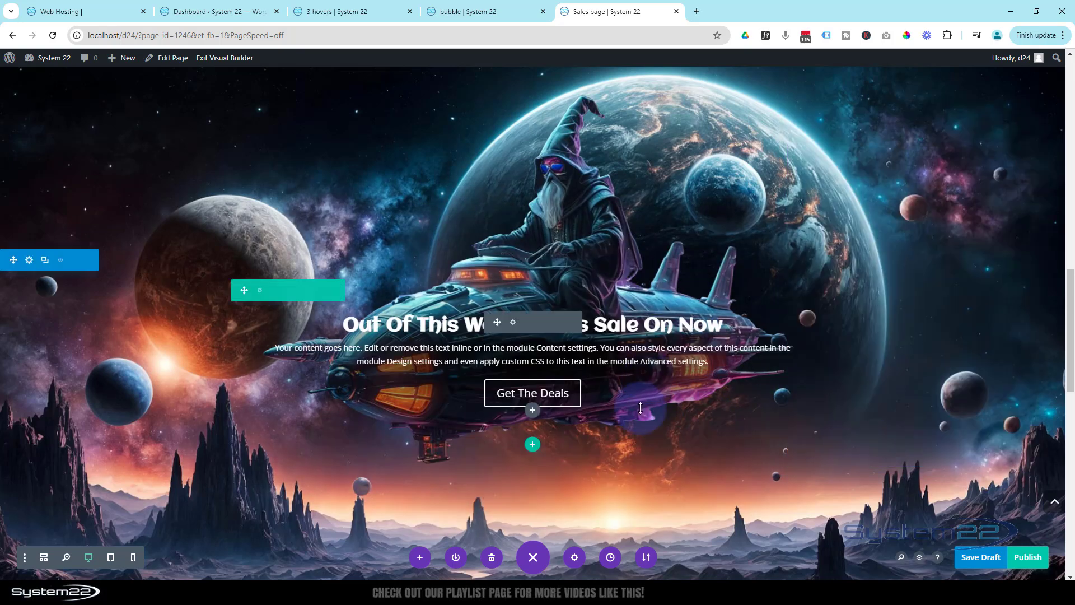
# Step: Check the page down to the ship cards, save it as a draft and exit the Visual Builder
pyautogui.scroll(-8, 575, 403)
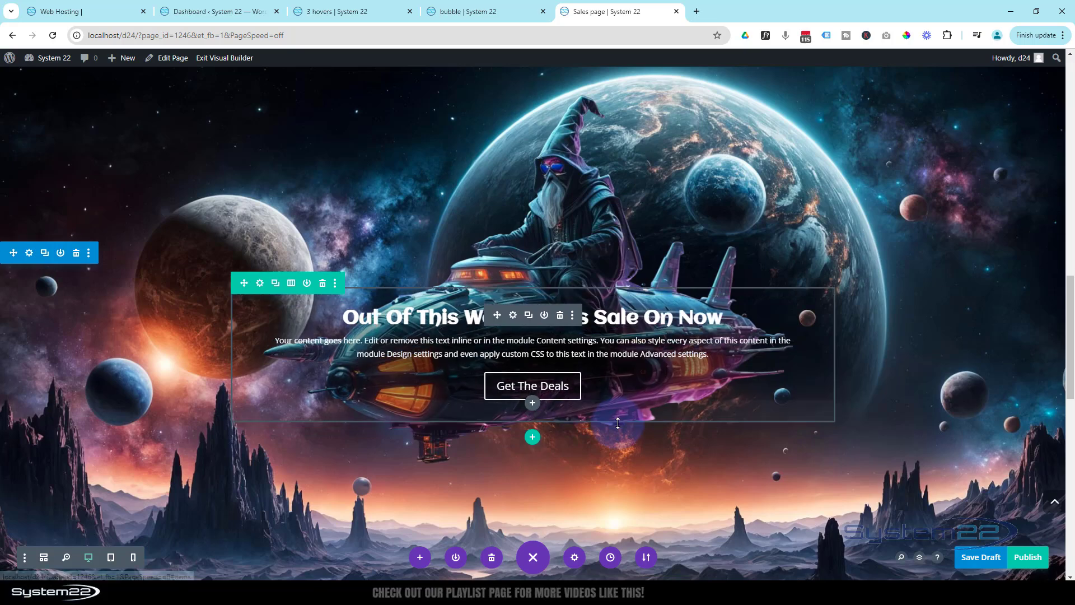
pyautogui.scroll(-6, 619, 423)
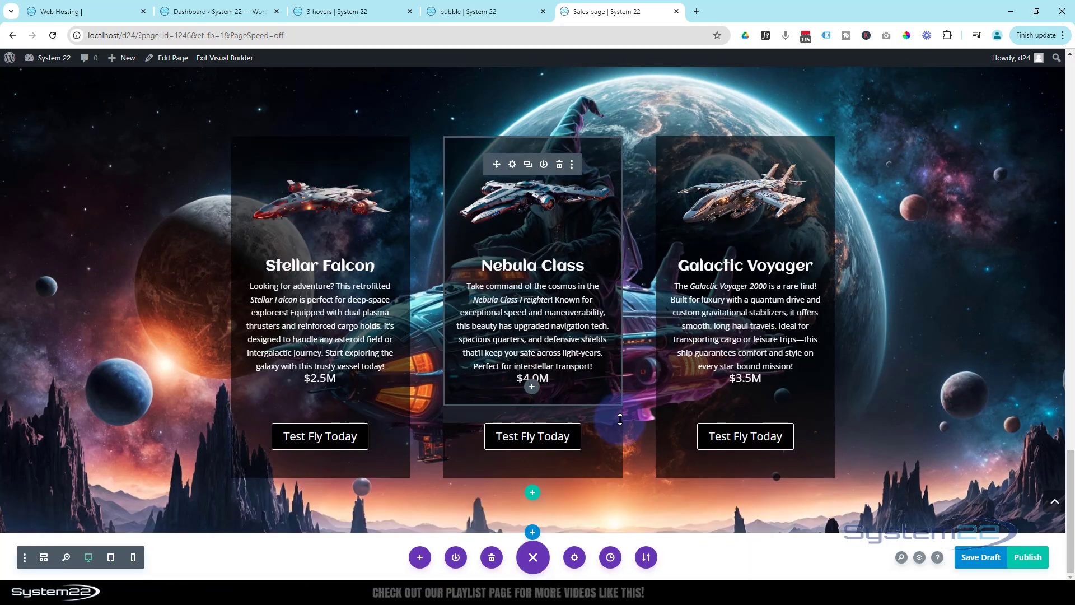
pyautogui.scroll(2, 876, 435)
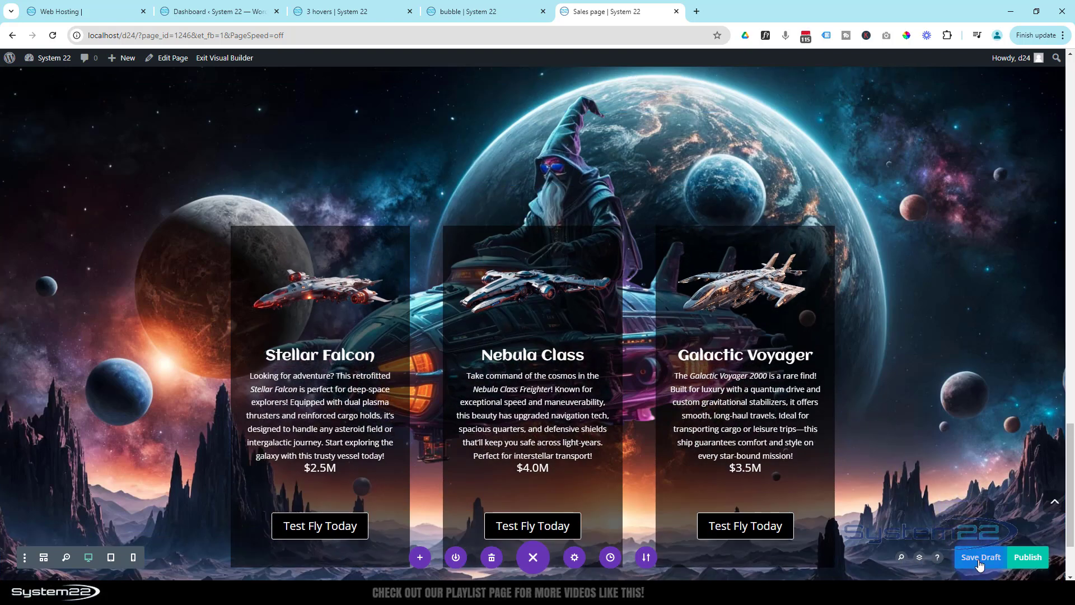
pyautogui.click(979, 560)
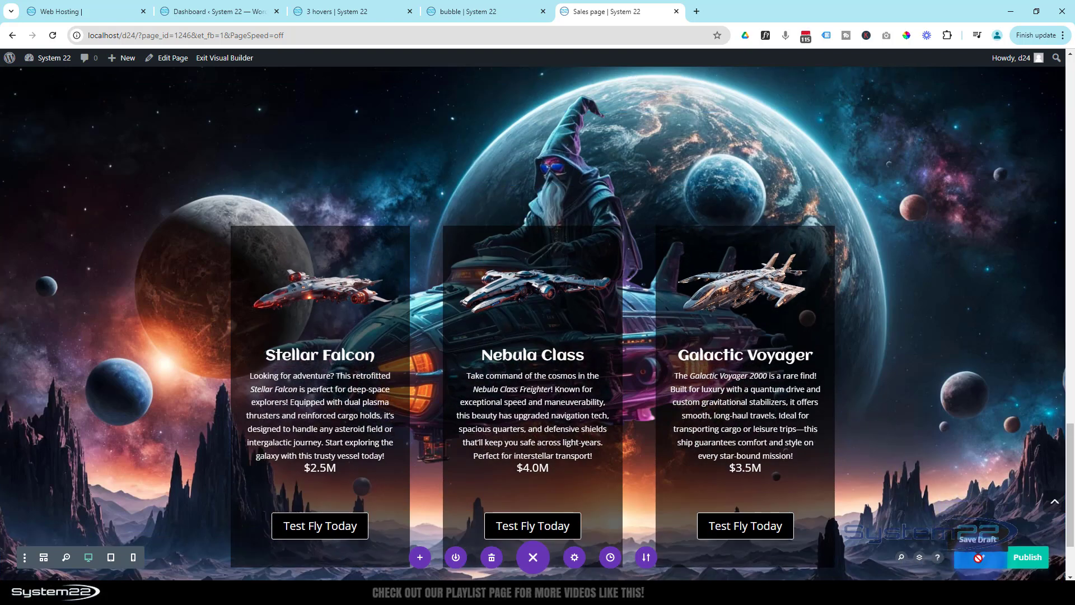
pyautogui.click(231, 56)
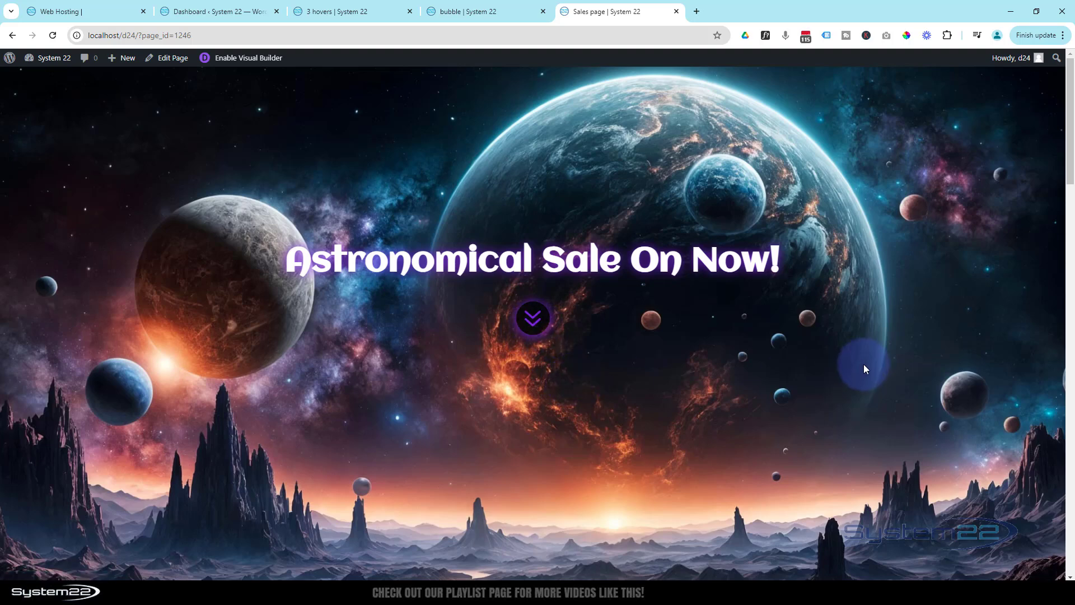
# Step: Reopen the page in the Visual Builder and set the animation style of the double-down-arrow icon to Bounce
pyautogui.click(252, 60)
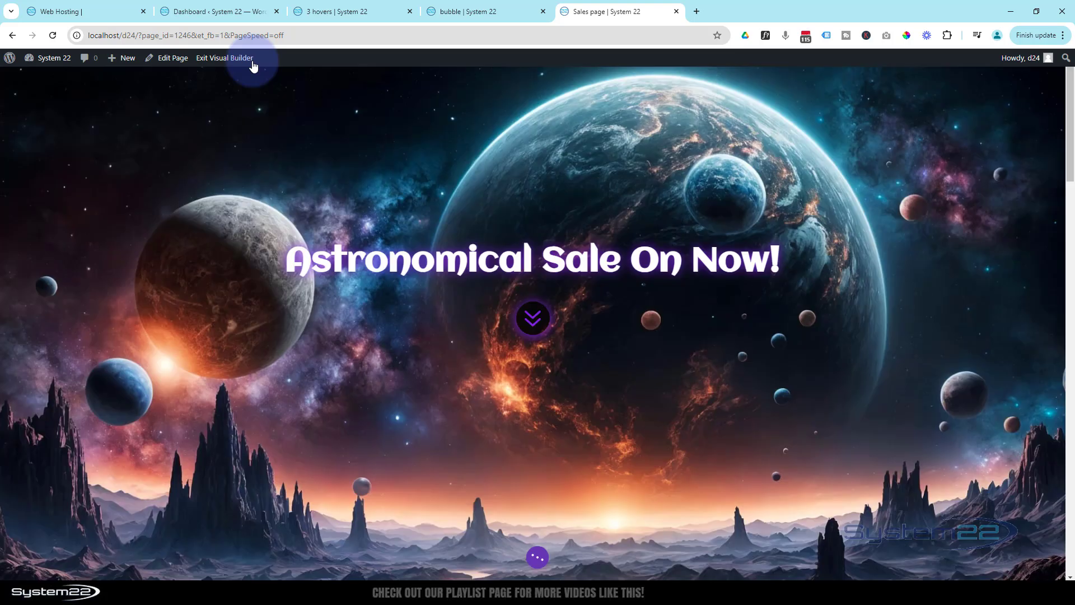
pyautogui.moveTo(534, 338)
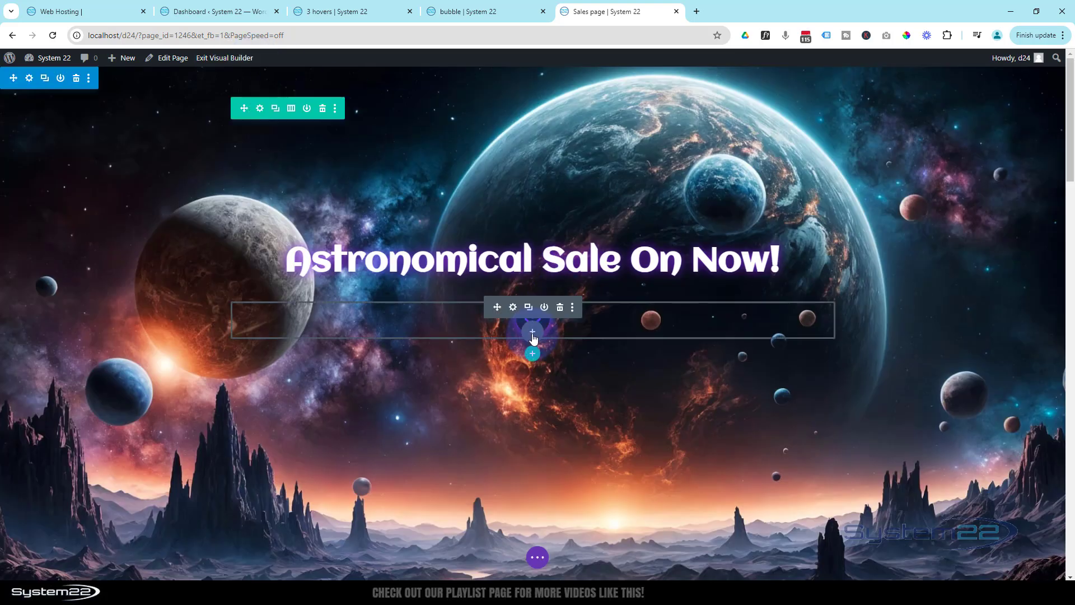
pyautogui.click(513, 310)
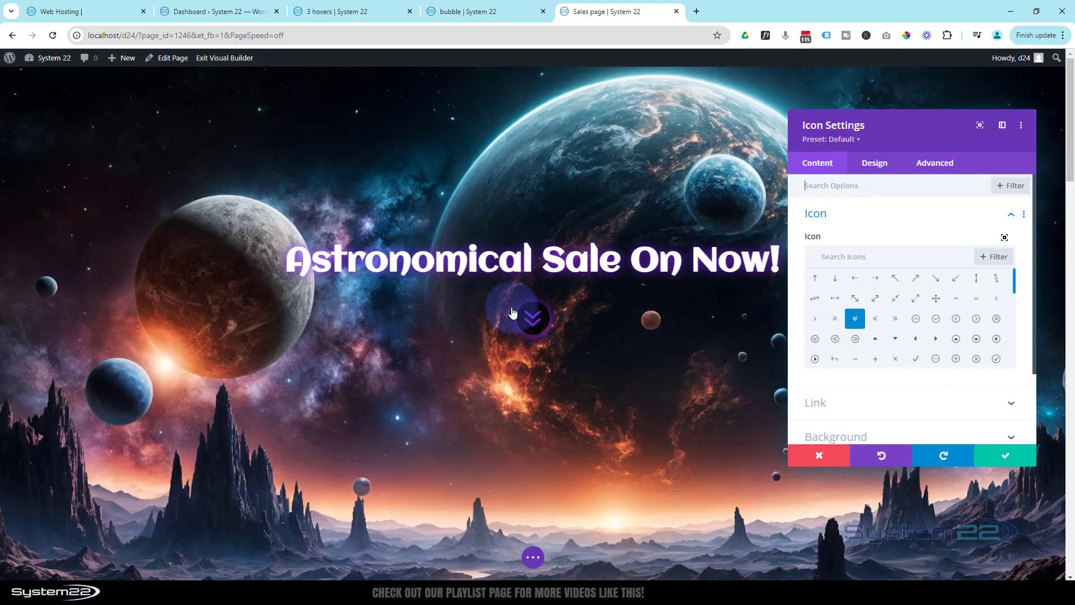
pyautogui.click(877, 168)
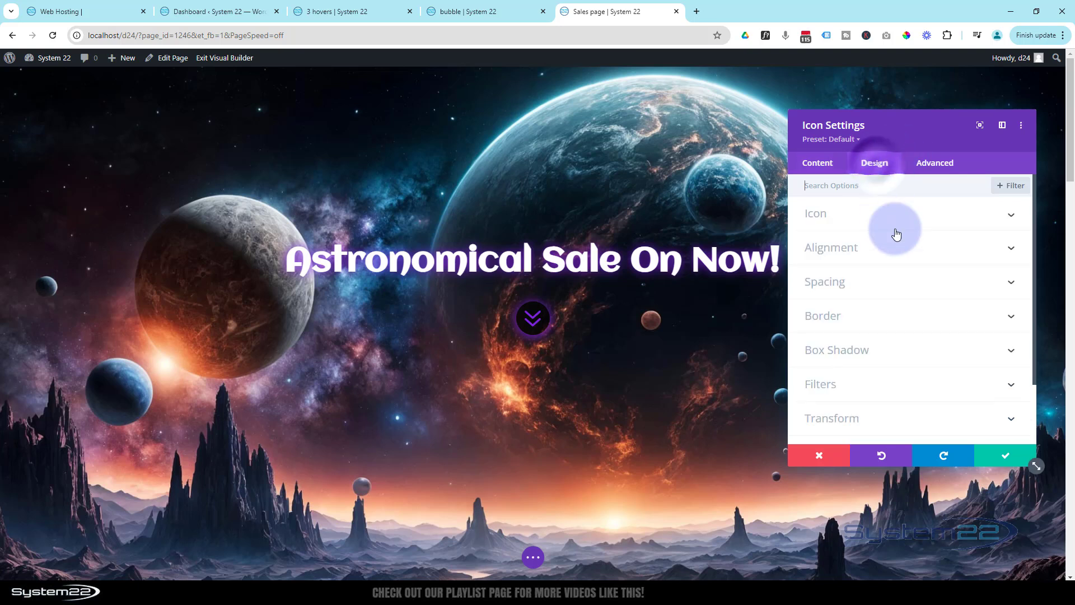
pyautogui.scroll(-2, 893, 233)
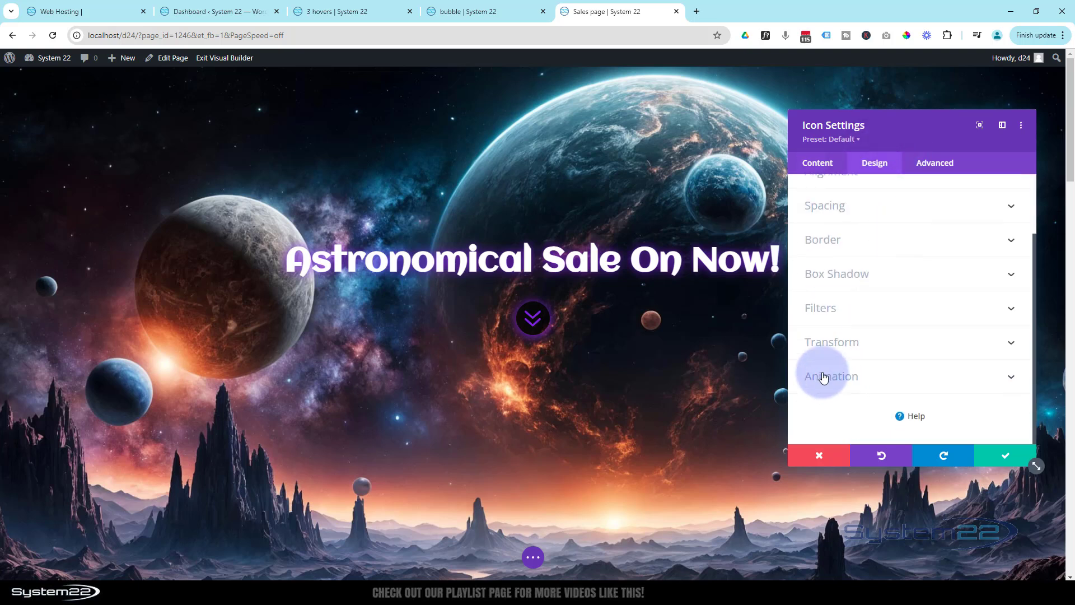
pyautogui.click(900, 377)
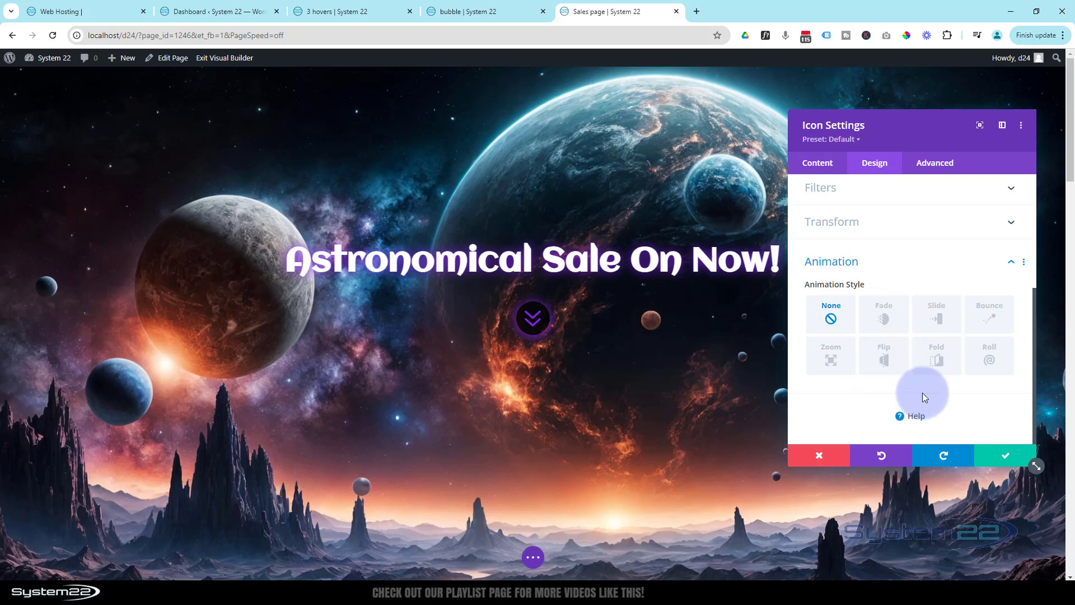
pyautogui.click(991, 315)
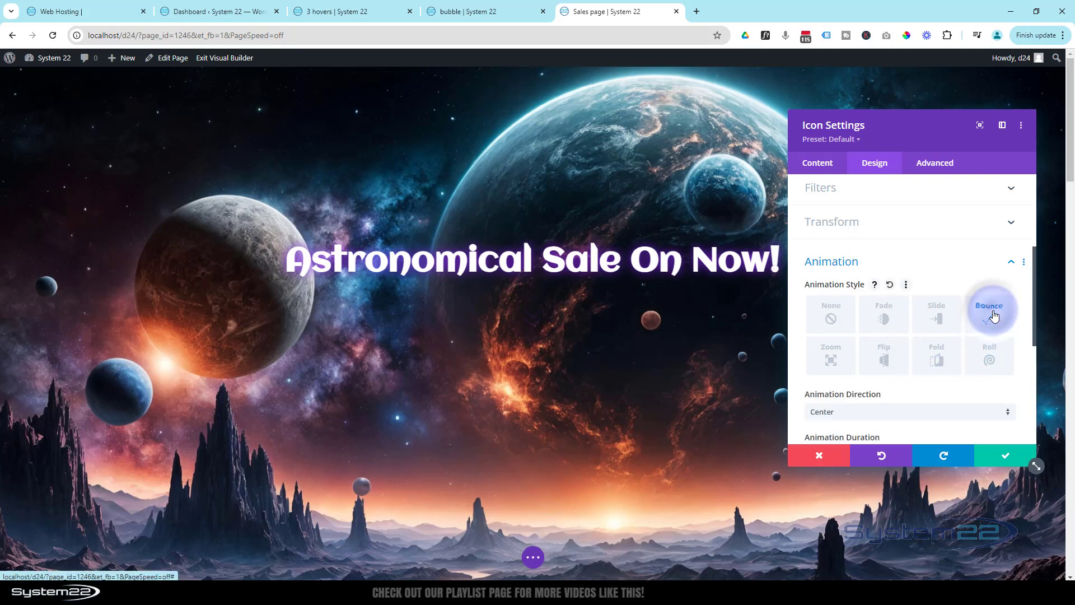
# Step: Set the icon's Bounce animation to repeat in a Loop with an Animation Duration of 3000ms
pyautogui.scroll(-5, 899, 277)
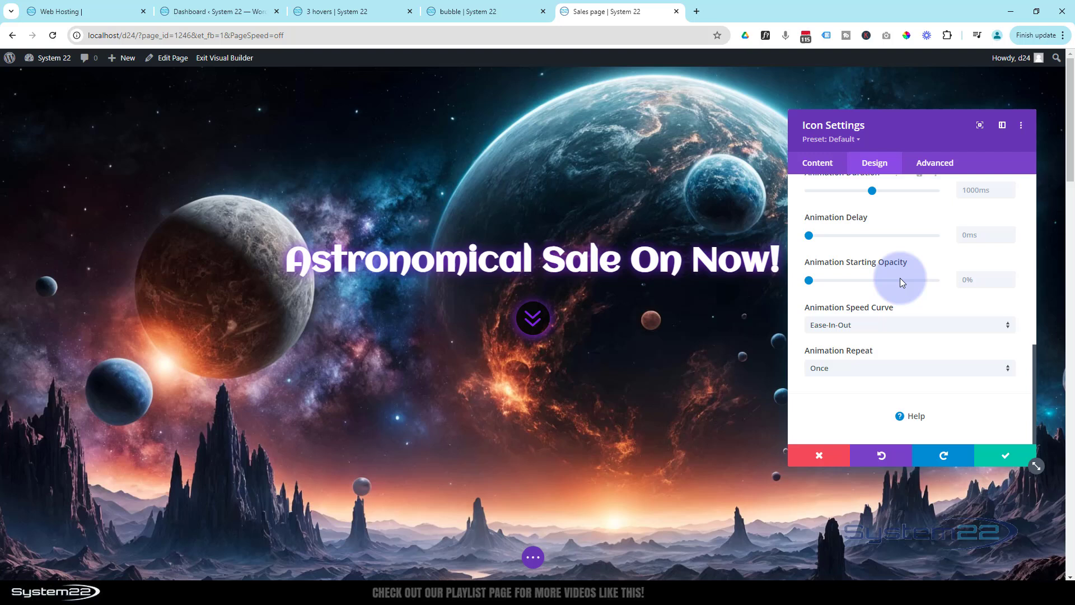
pyautogui.click(860, 370)
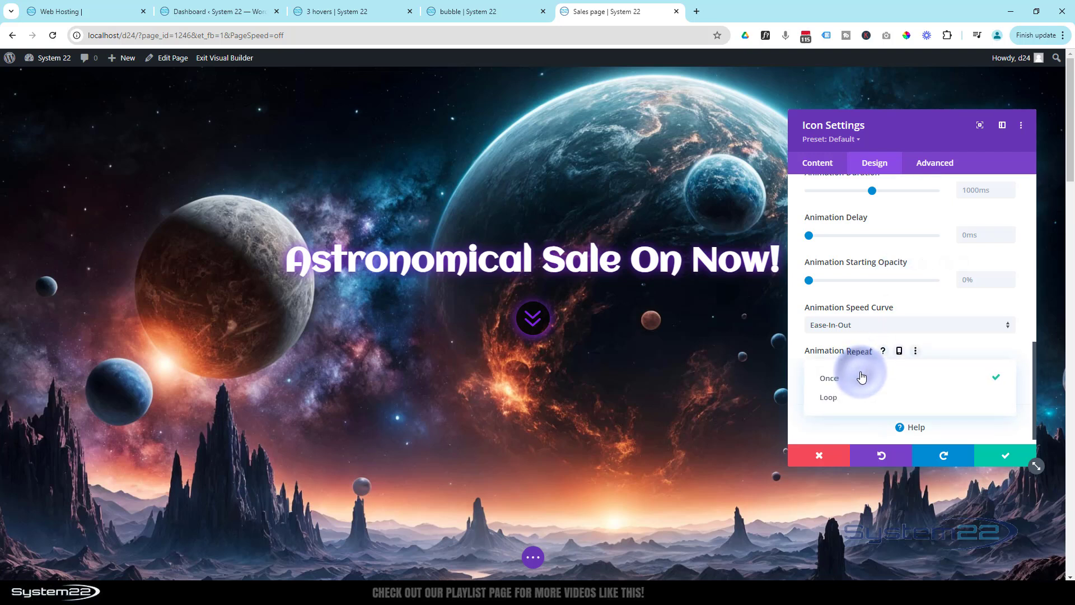
pyautogui.click(846, 399)
pyautogui.scroll(2, 843, 400)
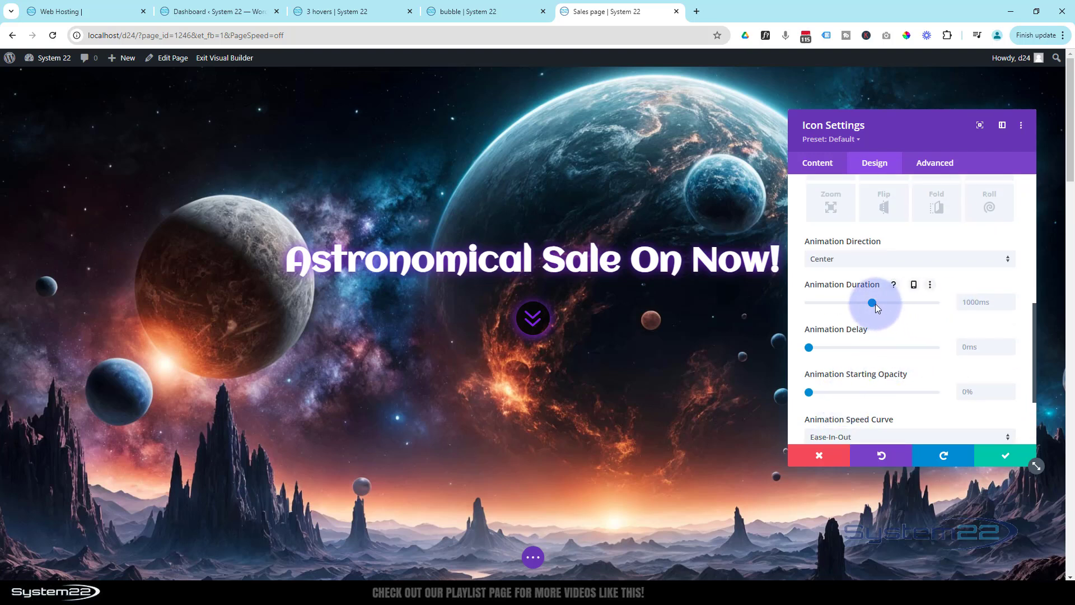
pyautogui.moveTo(873, 302); pyautogui.dragTo(971, 303)
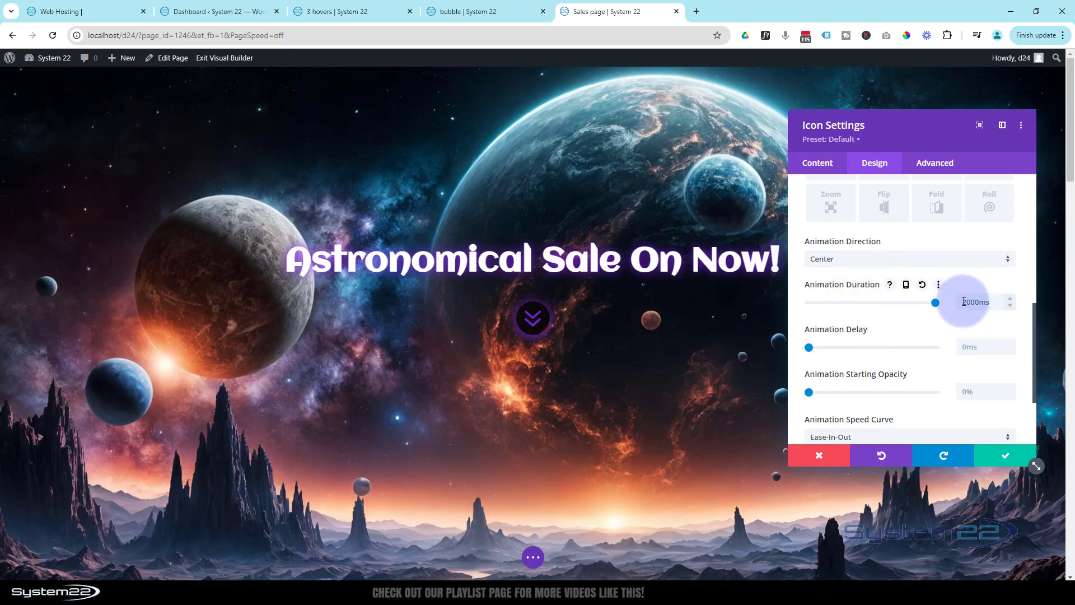
pyautogui.moveTo(962, 303); pyautogui.dragTo(967, 303)
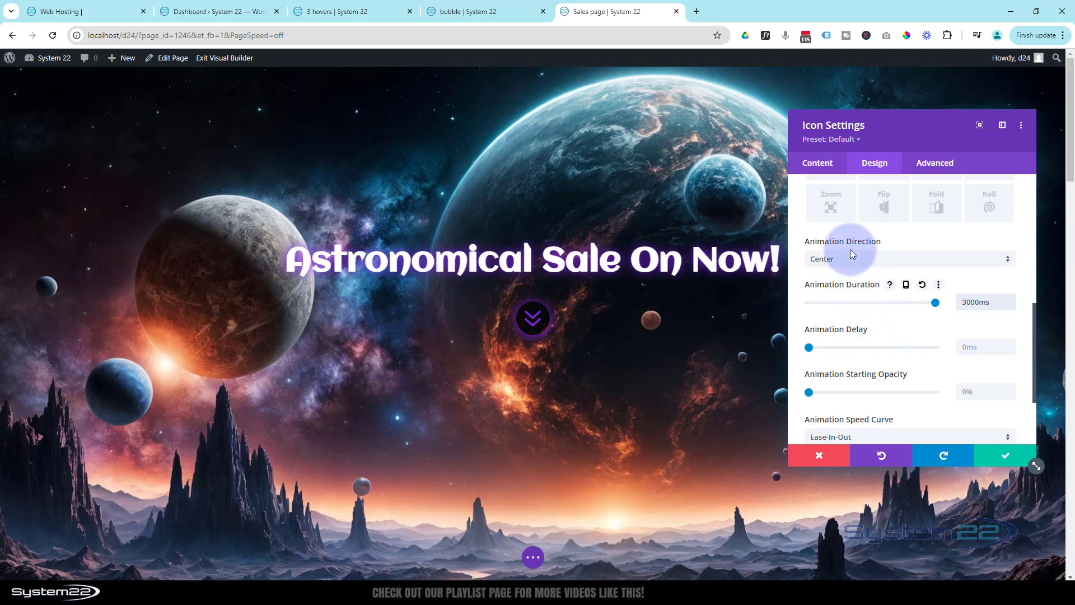
# Step: Check the icon's link URL and the page content down to the Call To Action it should jump to
pyautogui.click(817, 162)
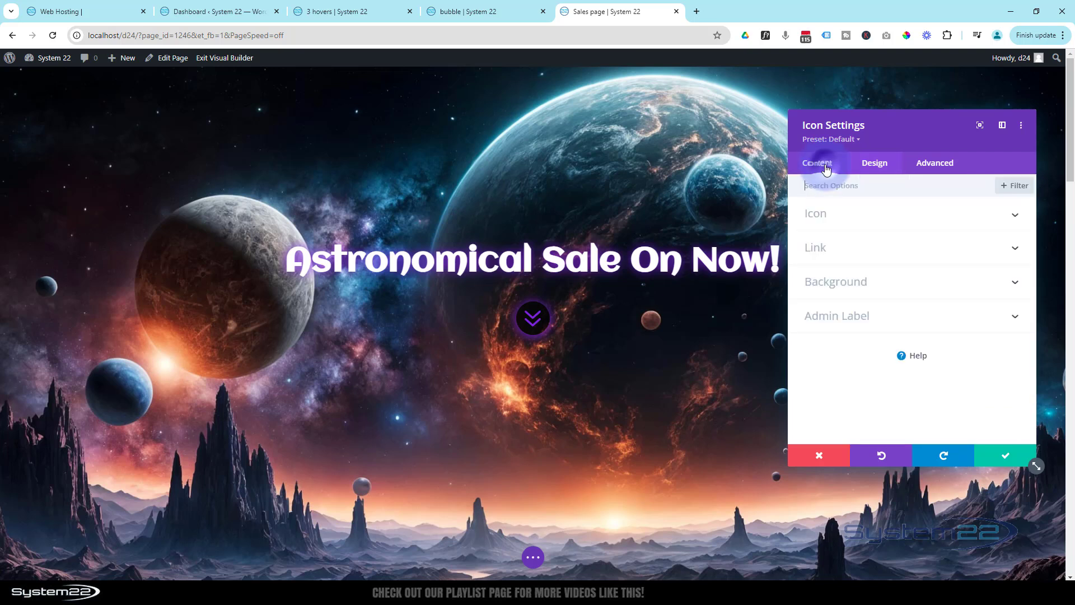
pyautogui.click(850, 253)
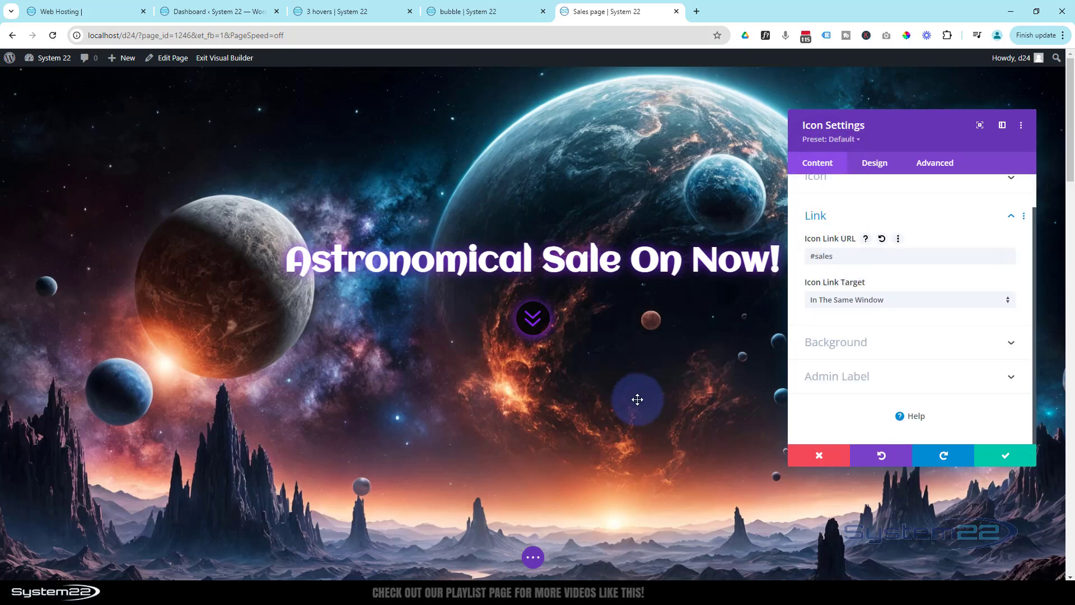
pyautogui.scroll(-8, 637, 399)
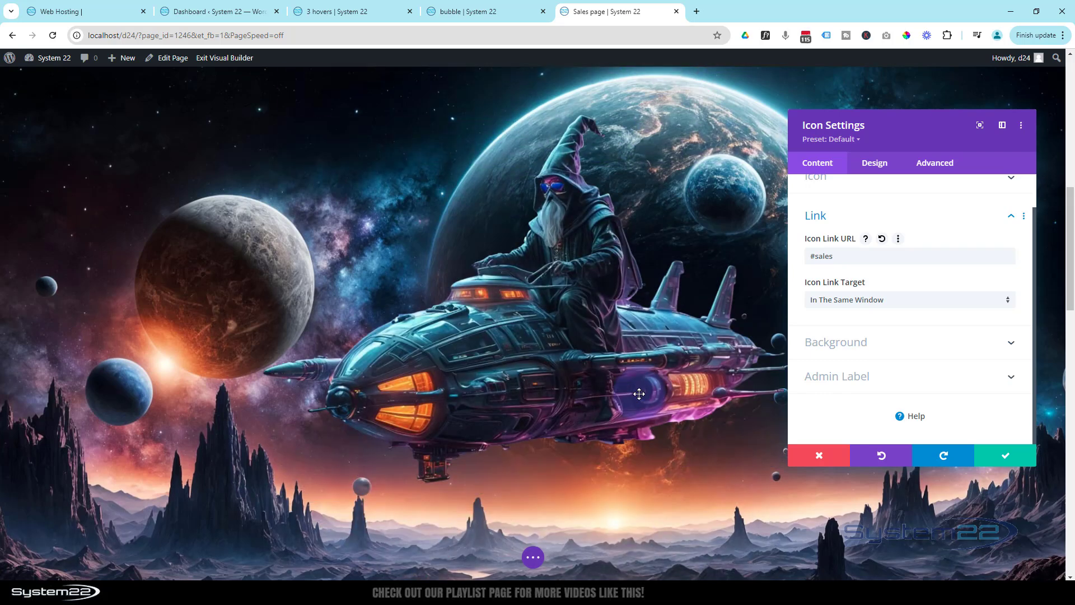
pyautogui.scroll(-5, 639, 393)
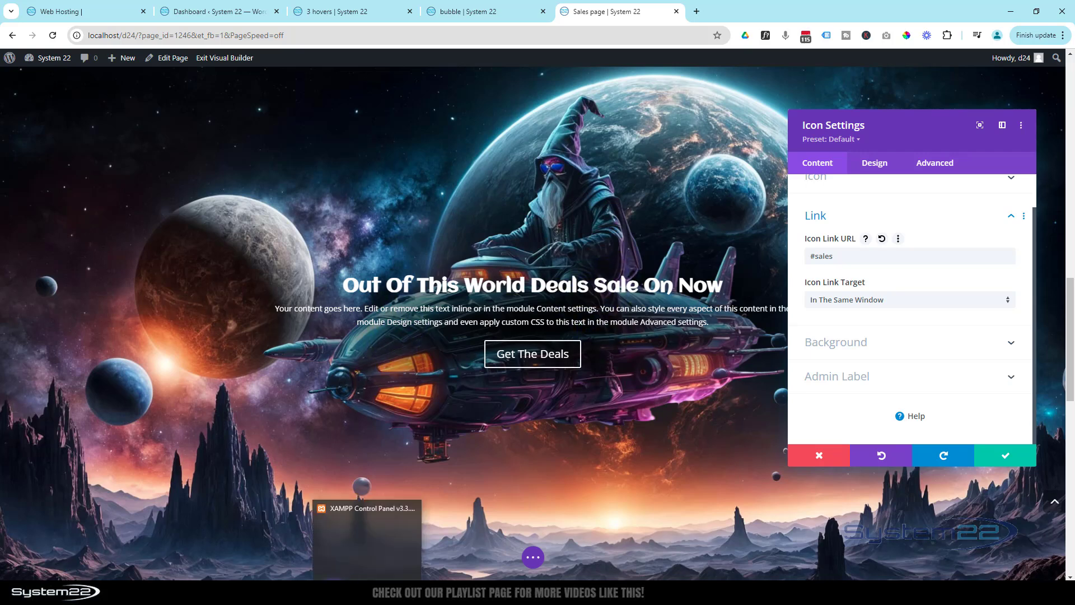
# Step: Use the wireframe view to check the CSS ID of the section containing the Image module, and close its settings
pyautogui.click(533, 560)
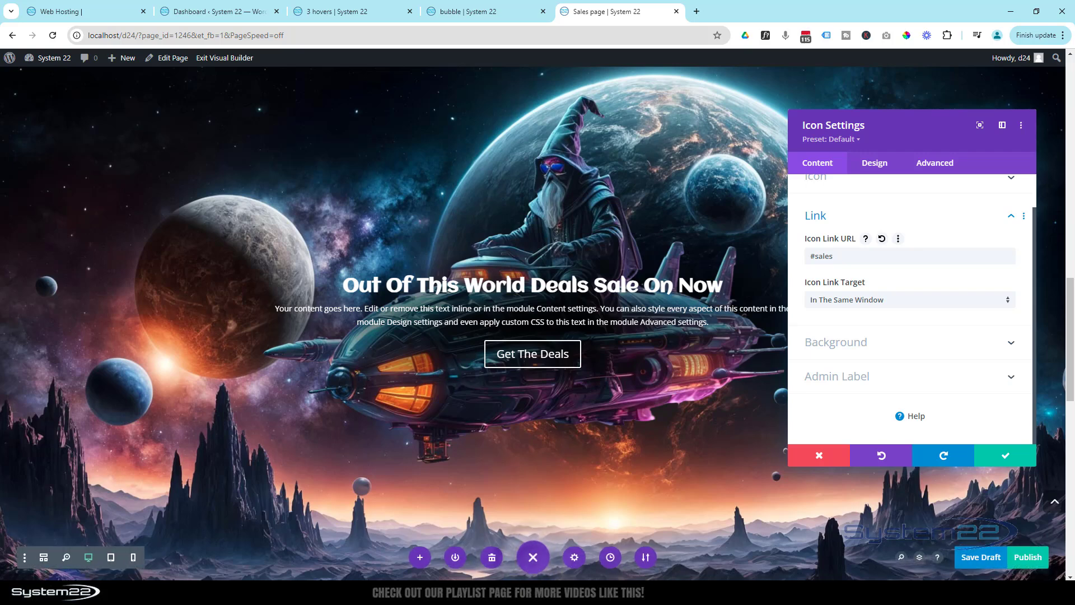
pyautogui.click(44, 560)
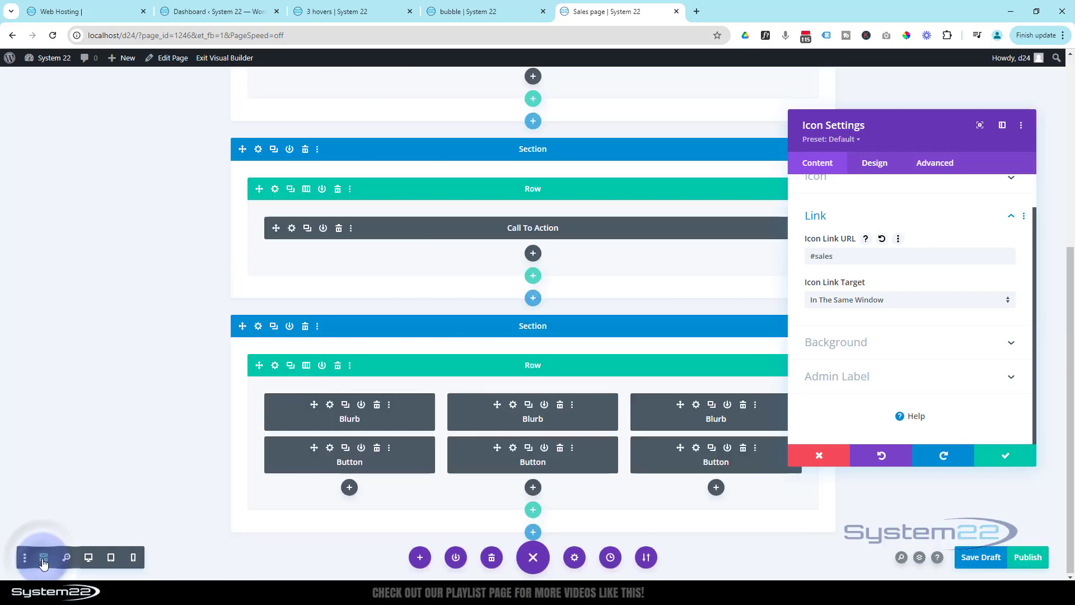
pyautogui.scroll(2, 420, 269)
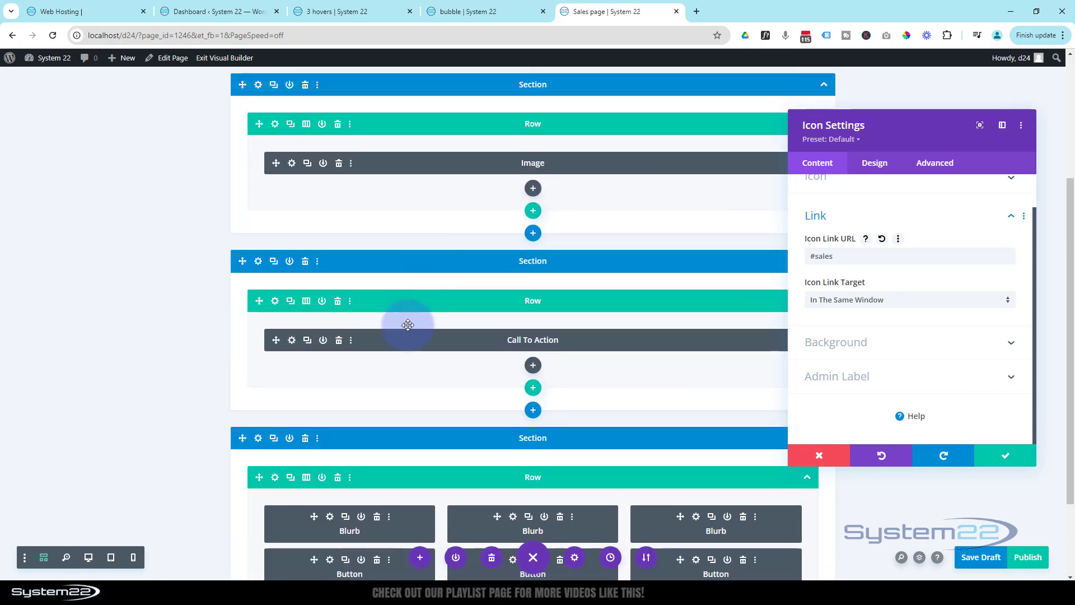
pyautogui.scroll(1, 392, 211)
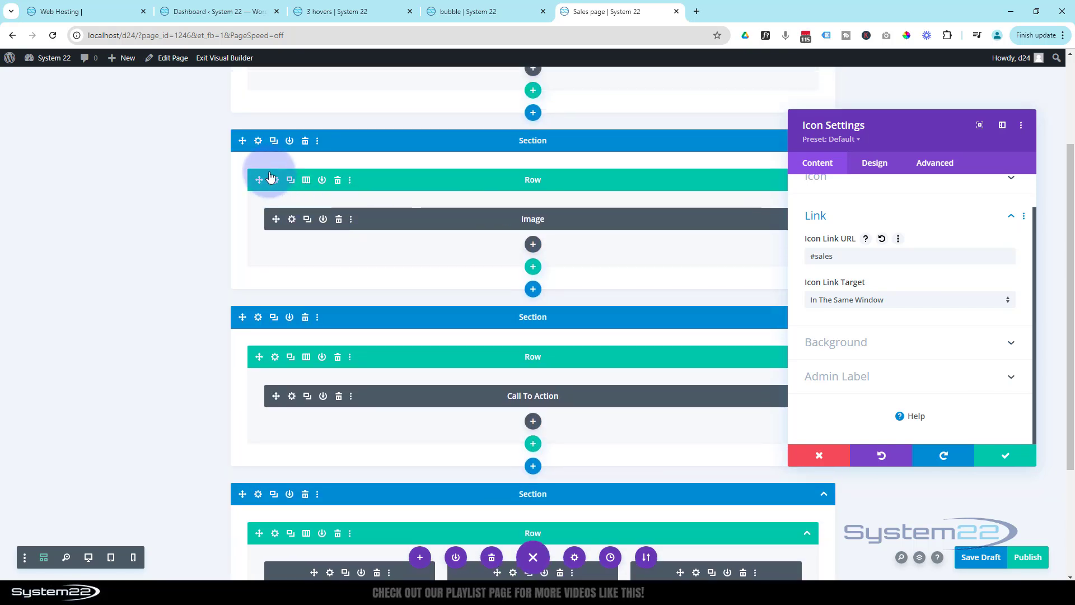
pyautogui.click(258, 141)
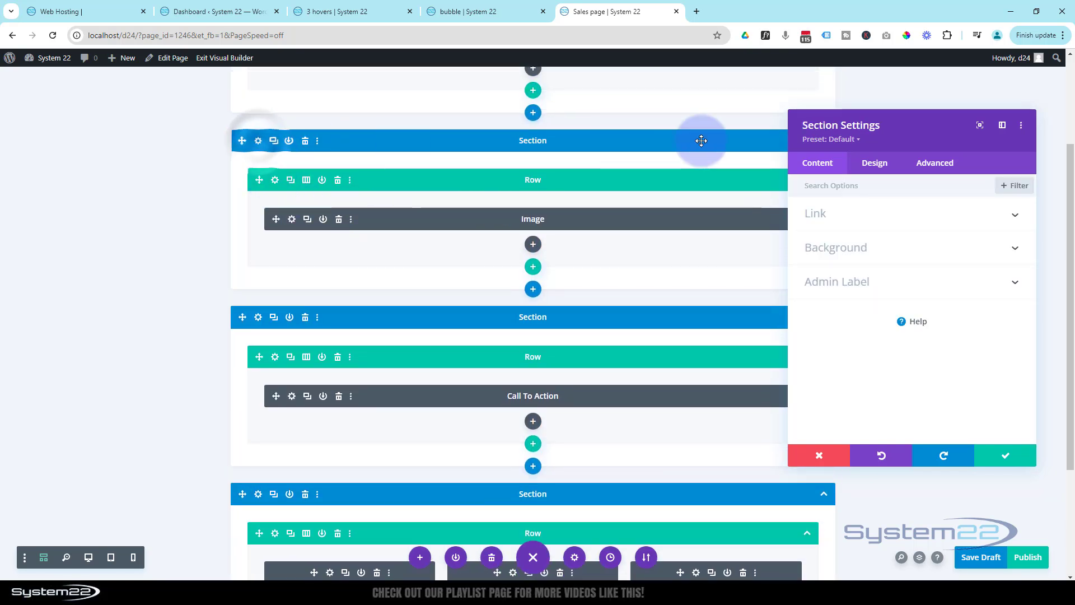
pyautogui.click(934, 164)
pyautogui.click(931, 212)
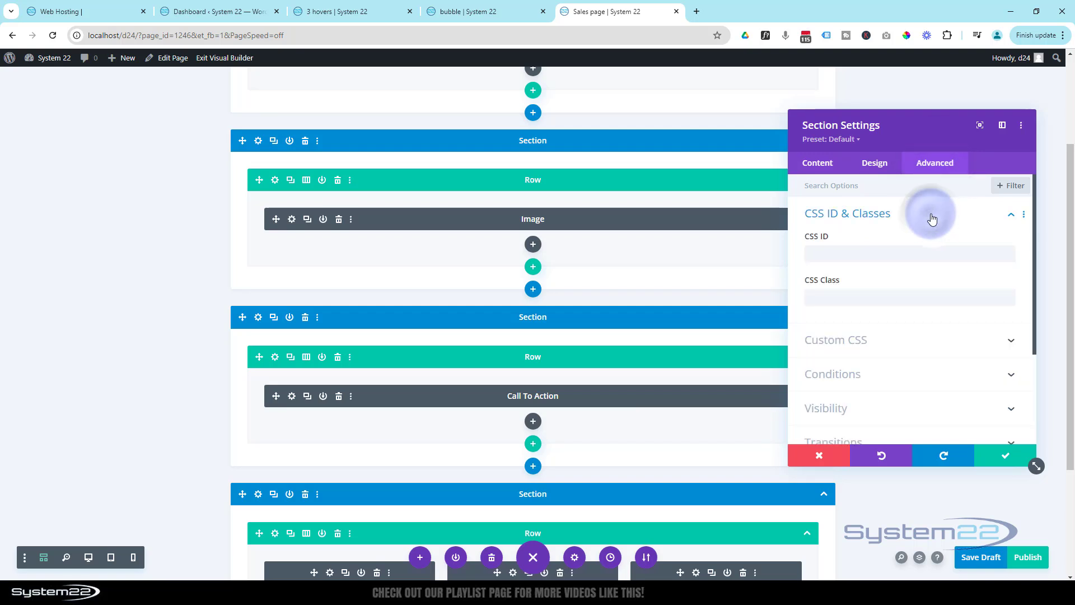
pyautogui.click(1017, 457)
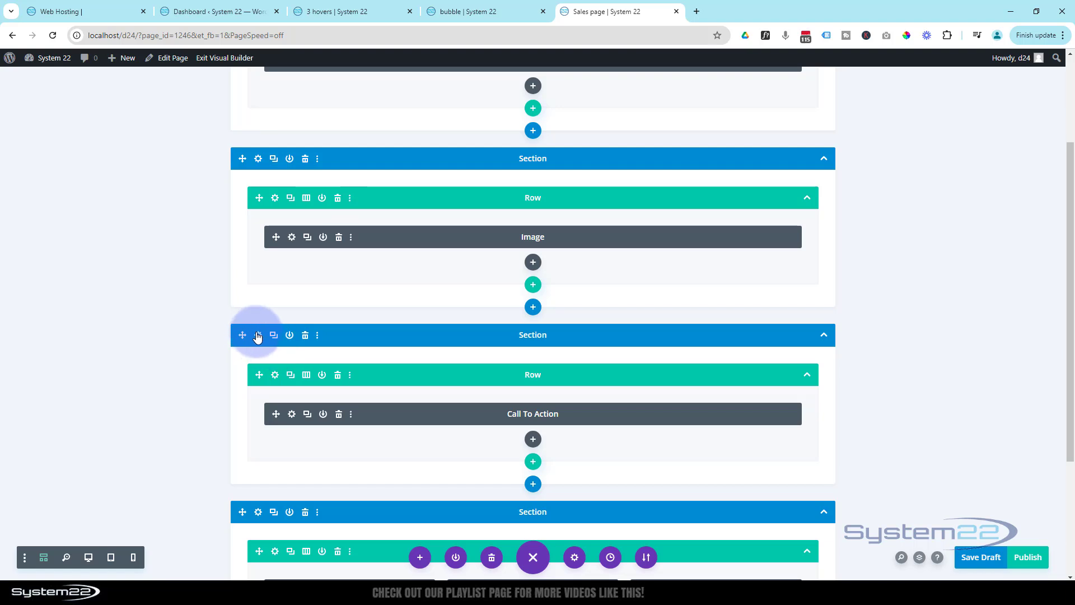
# Step: Check the CSS ID of the section containing the Call To Action module, and return to desktop view
pyautogui.click(258, 336)
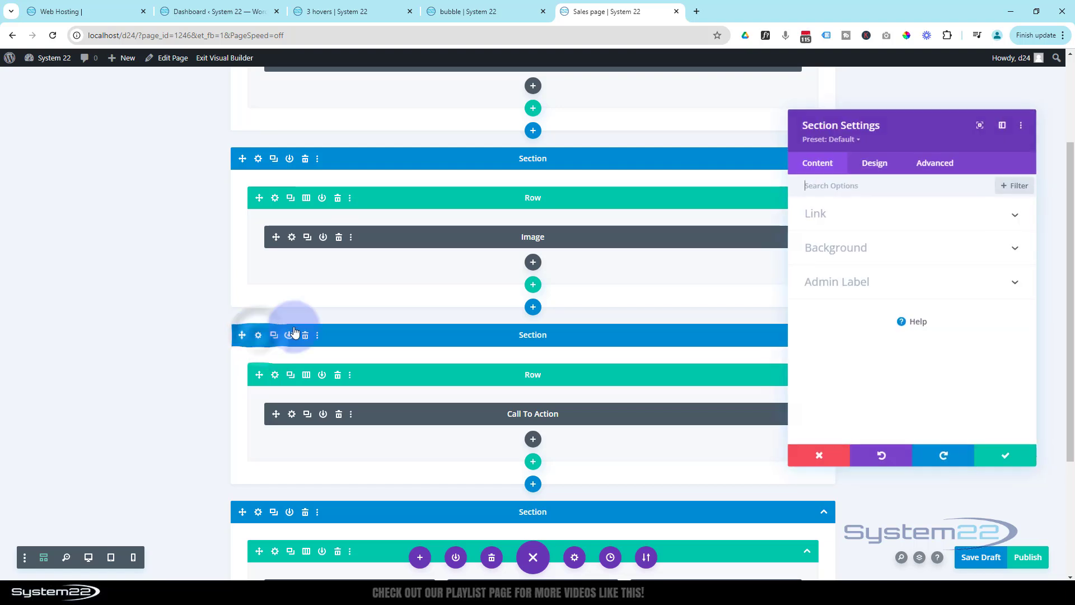
pyautogui.click(938, 163)
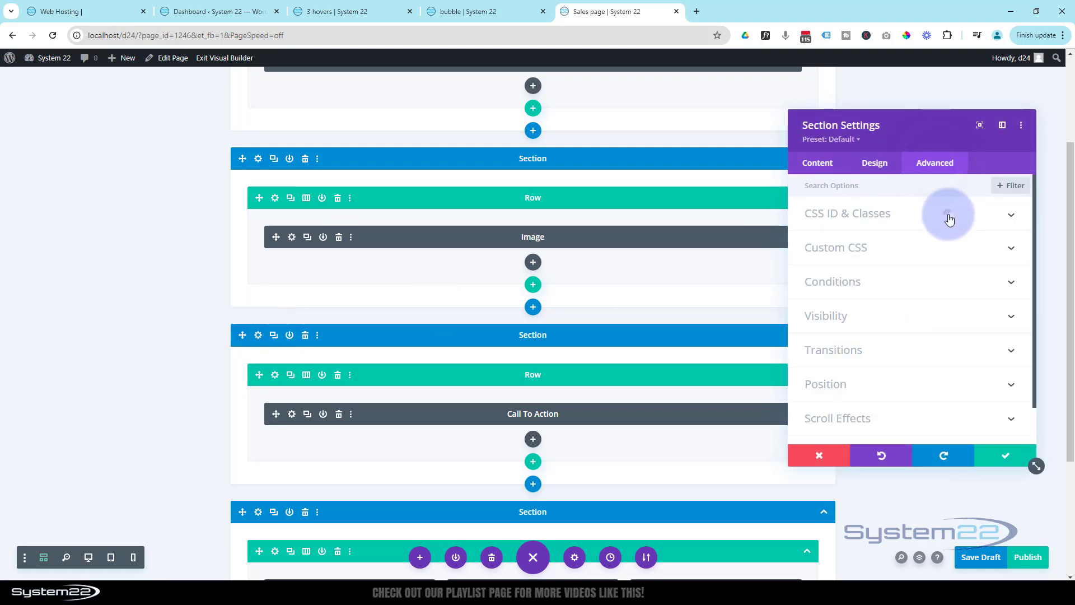
pyautogui.click(953, 215)
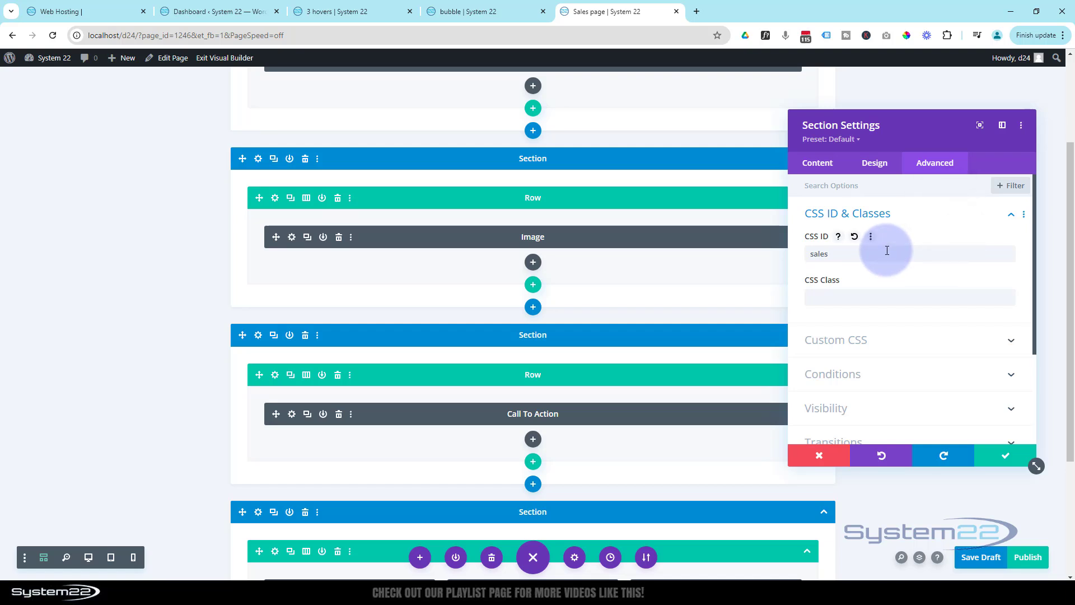
pyautogui.click(1002, 456)
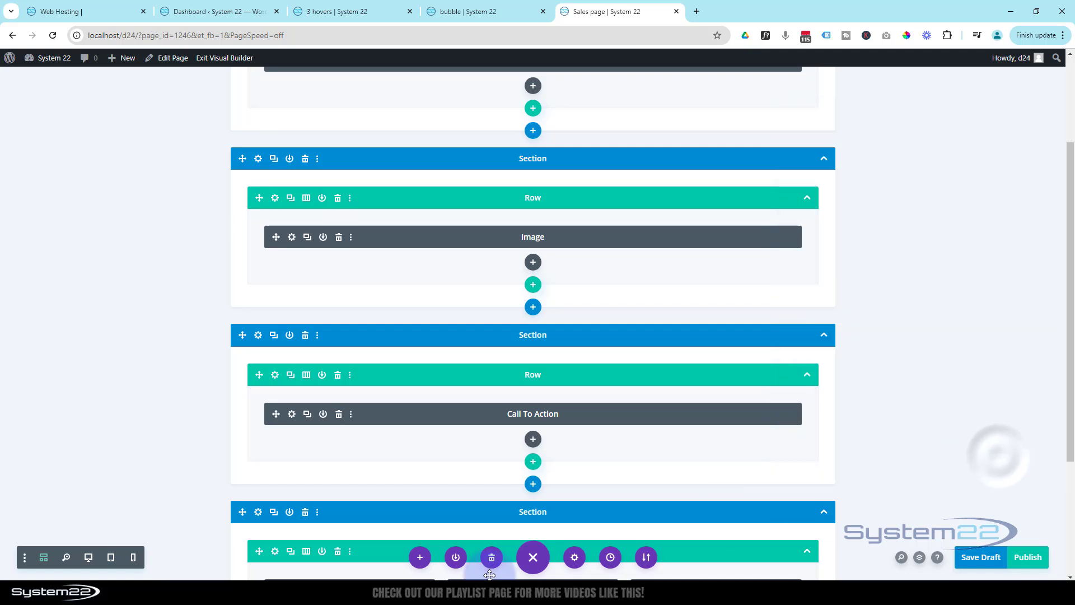
pyautogui.click(87, 557)
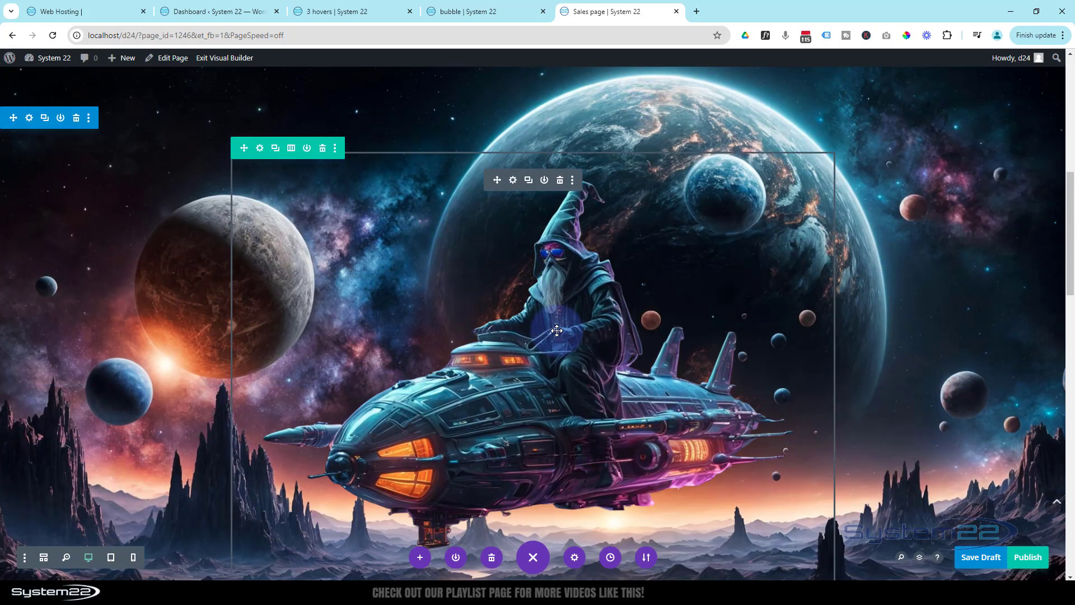
# Step: Try a top padding of 20vh on the Call To Action row and raise it to 40vh
pyautogui.scroll(-1, 557, 330)
pyautogui.scroll(-1, 557, 331)
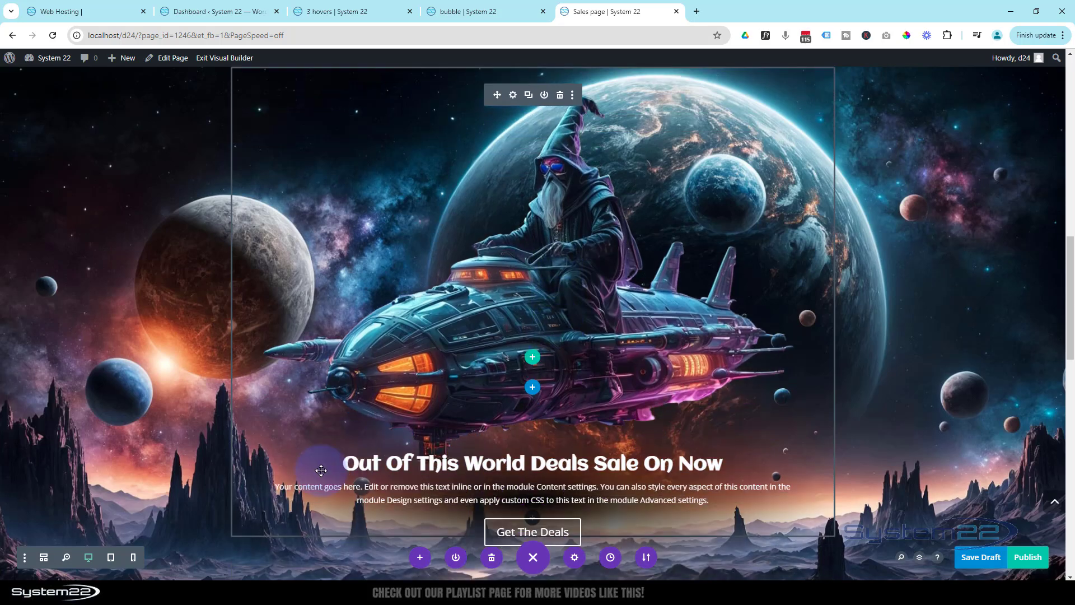
pyautogui.scroll(-2, 144, 433)
pyautogui.scroll(-4, 143, 432)
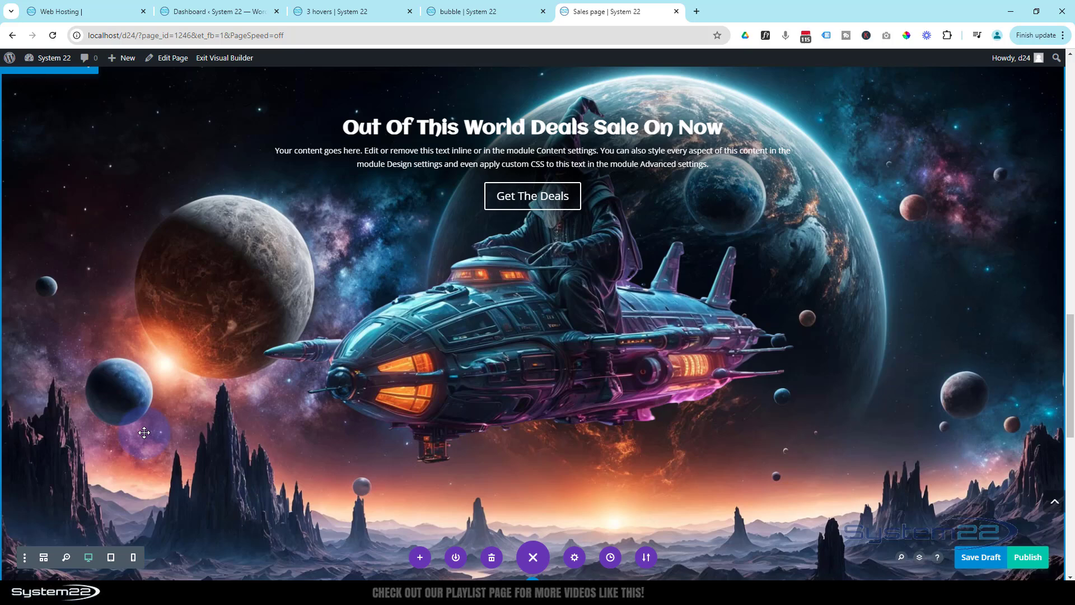
pyautogui.scroll(1, 144, 433)
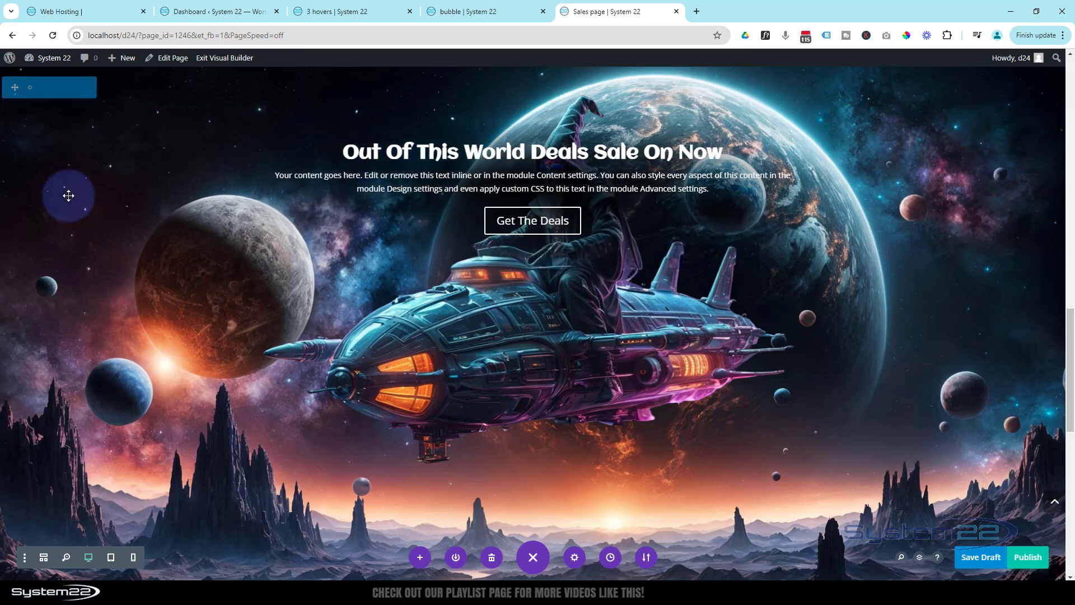
pyautogui.scroll(-1, 70, 181)
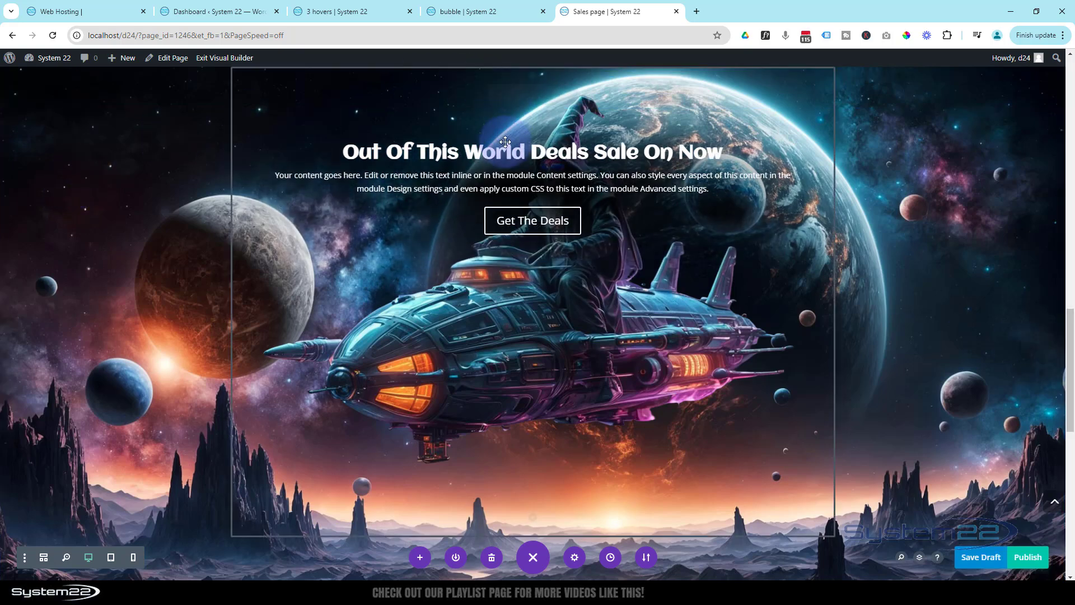
pyautogui.moveTo(508, 155)
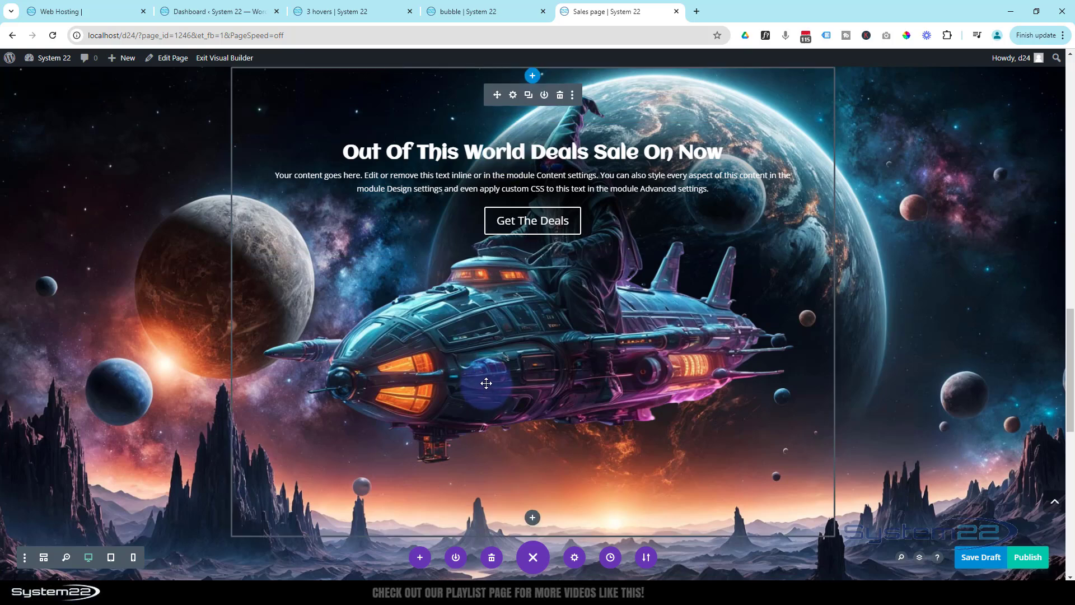
pyautogui.moveTo(259, 117)
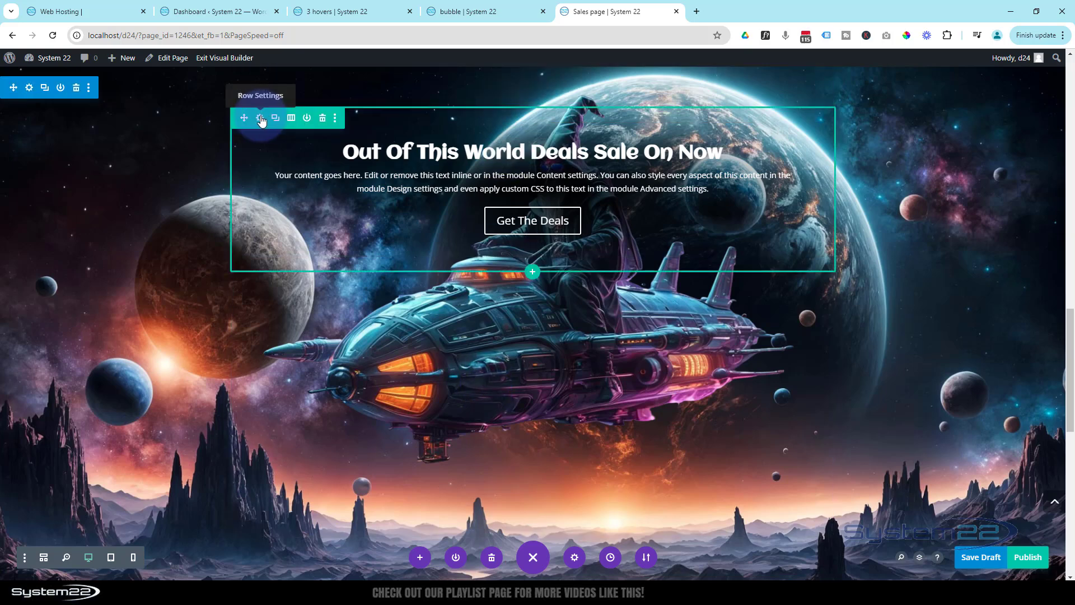
pyautogui.click(261, 120)
pyautogui.click(875, 163)
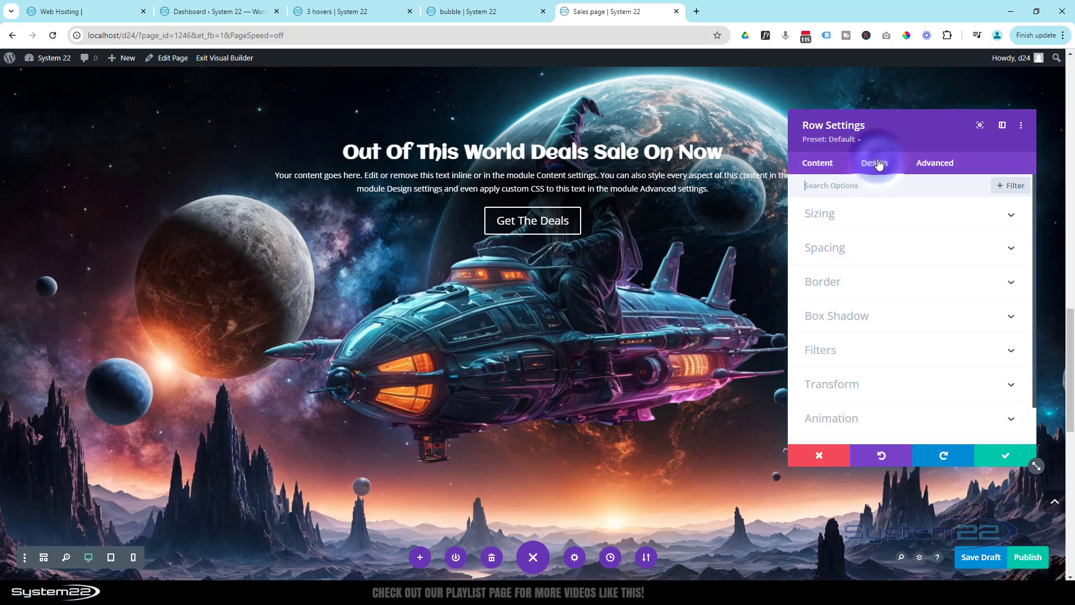
pyautogui.click(884, 247)
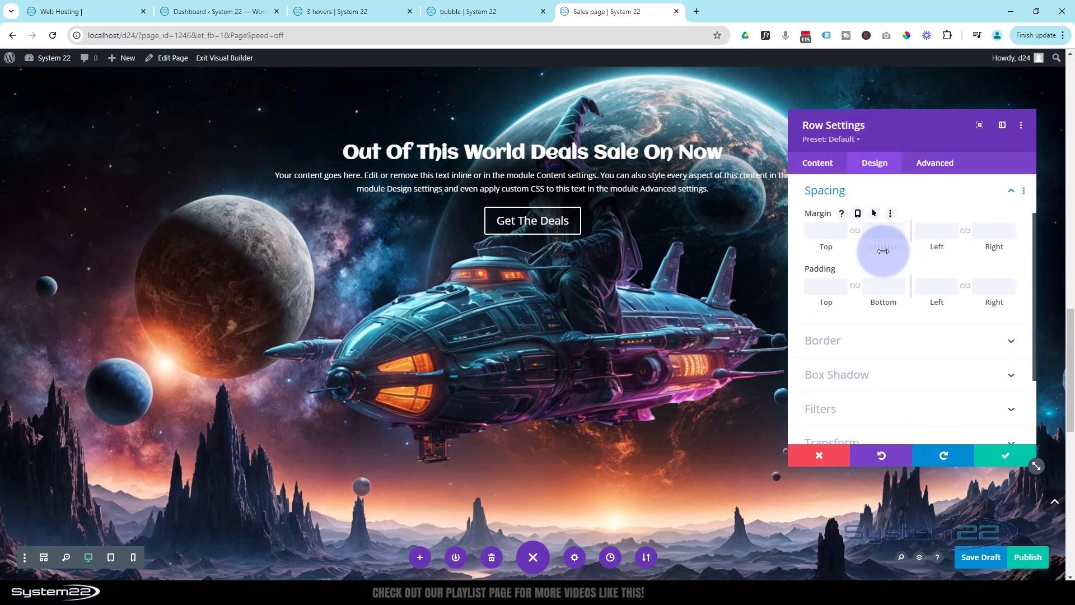
pyautogui.click(820, 288)
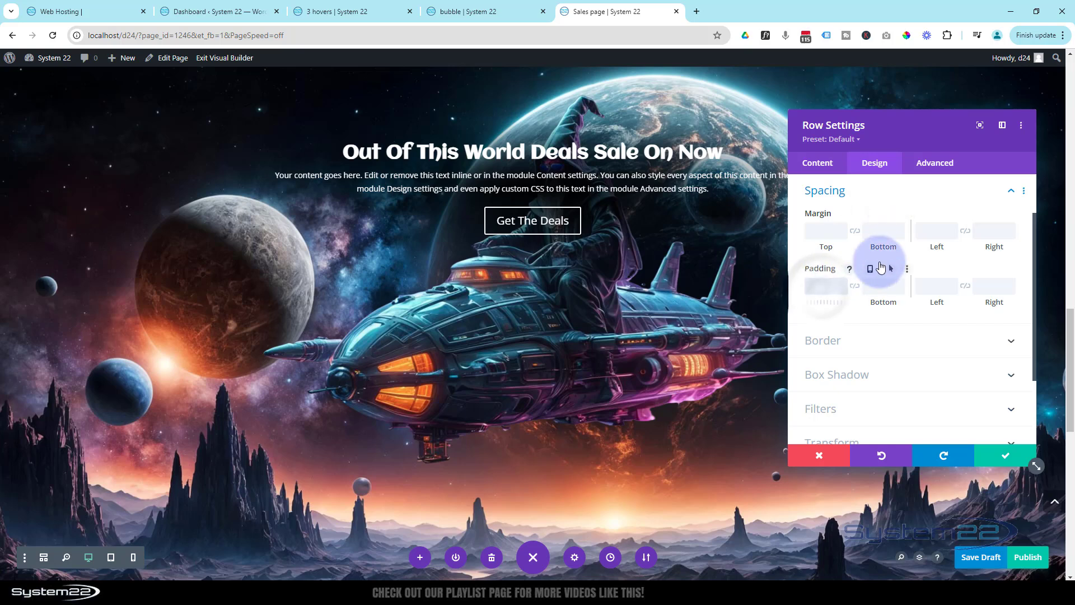
pyautogui.write('20vh')
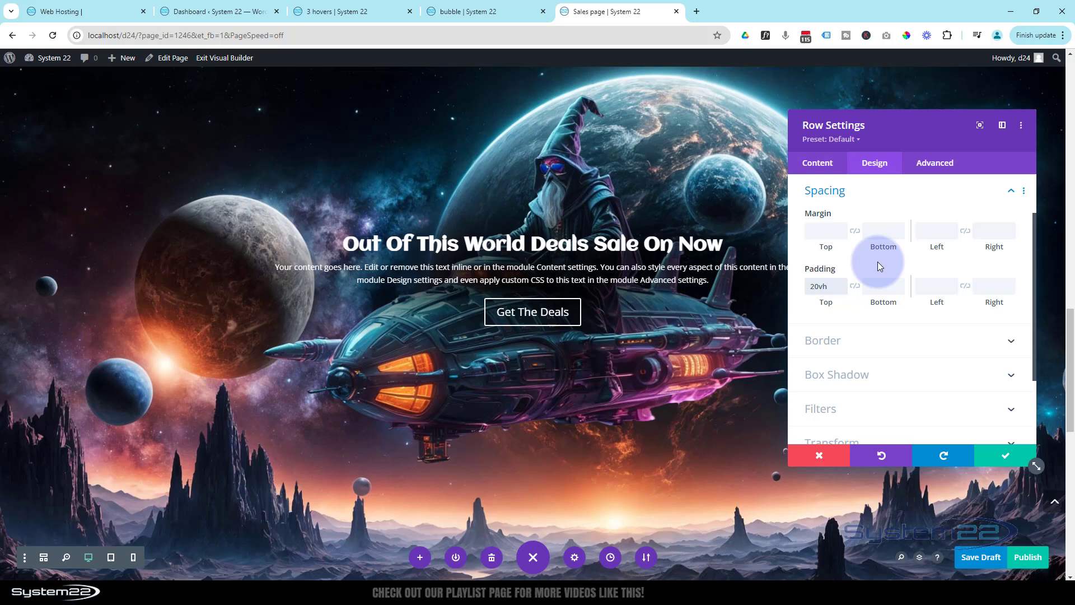
pyautogui.moveTo(808, 287); pyautogui.dragTo(805, 285)
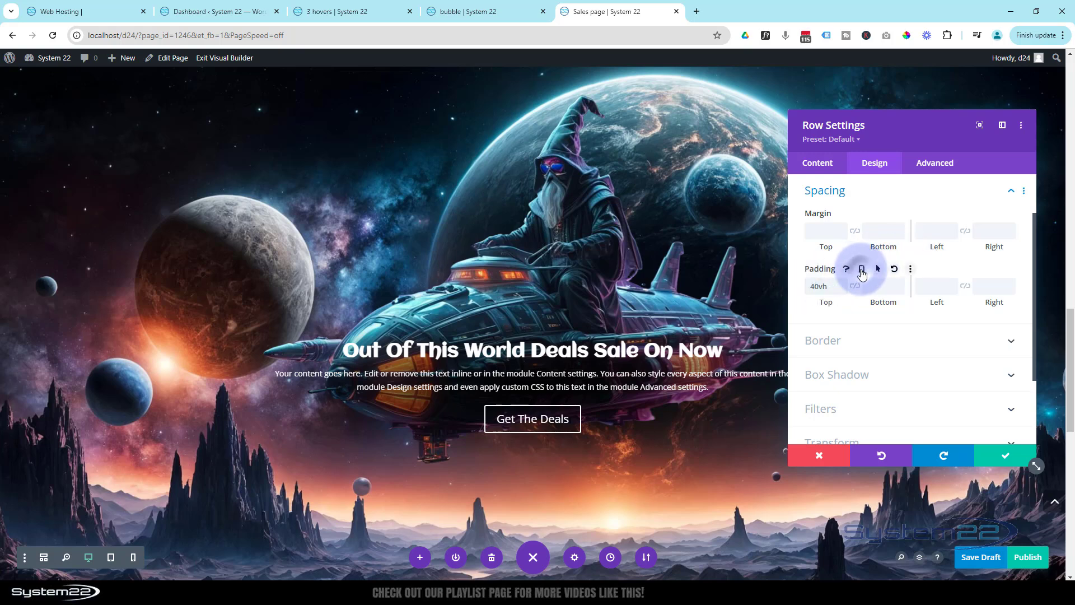
# Step: Enable responsive padding for the Call To Action row and preview it in the tablet and phone views
pyautogui.click(862, 272)
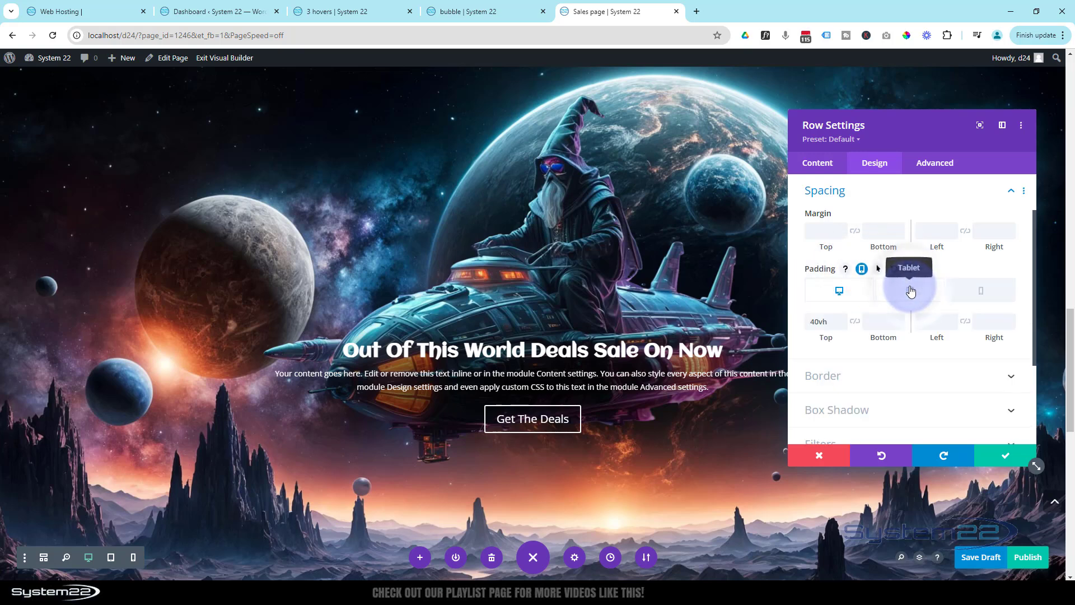
pyautogui.click(910, 291)
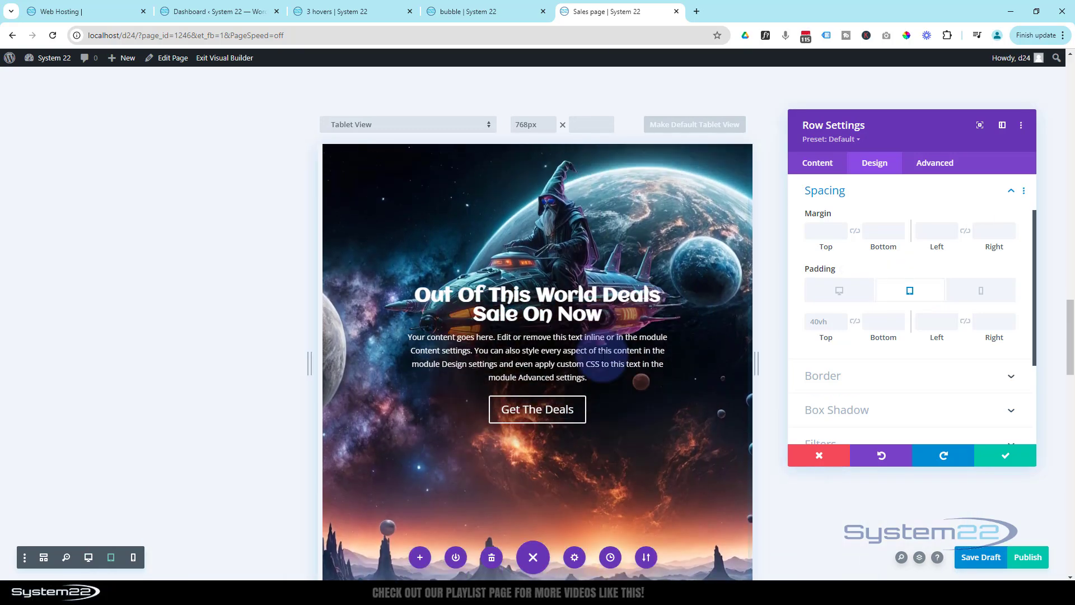
pyautogui.click(984, 292)
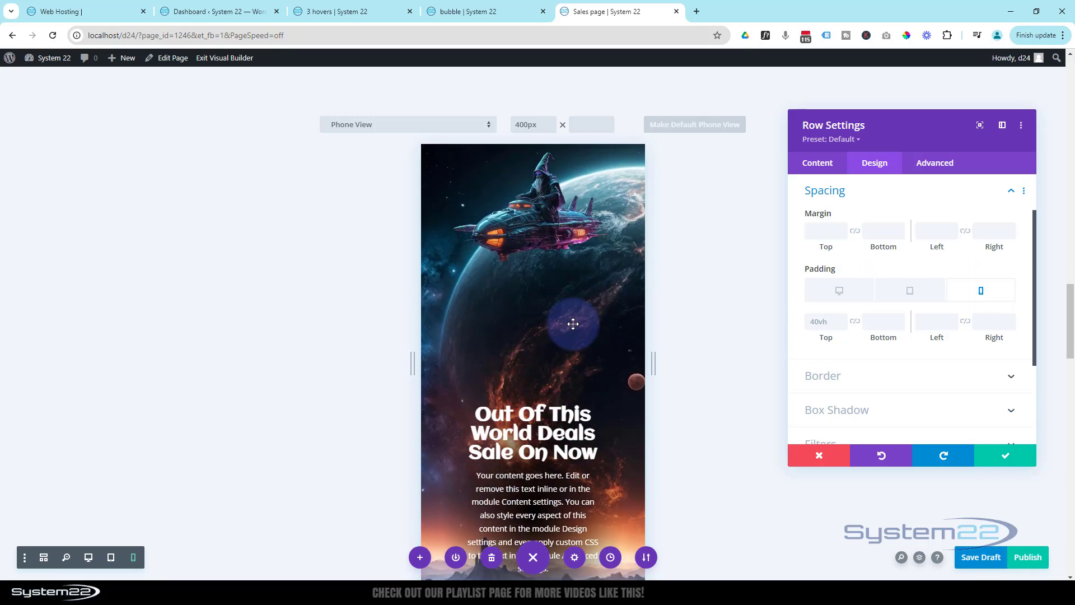
# Step: Set the Call To Action row's top padding for phones to 10vh and return to the desktop view
pyautogui.click(816, 317)
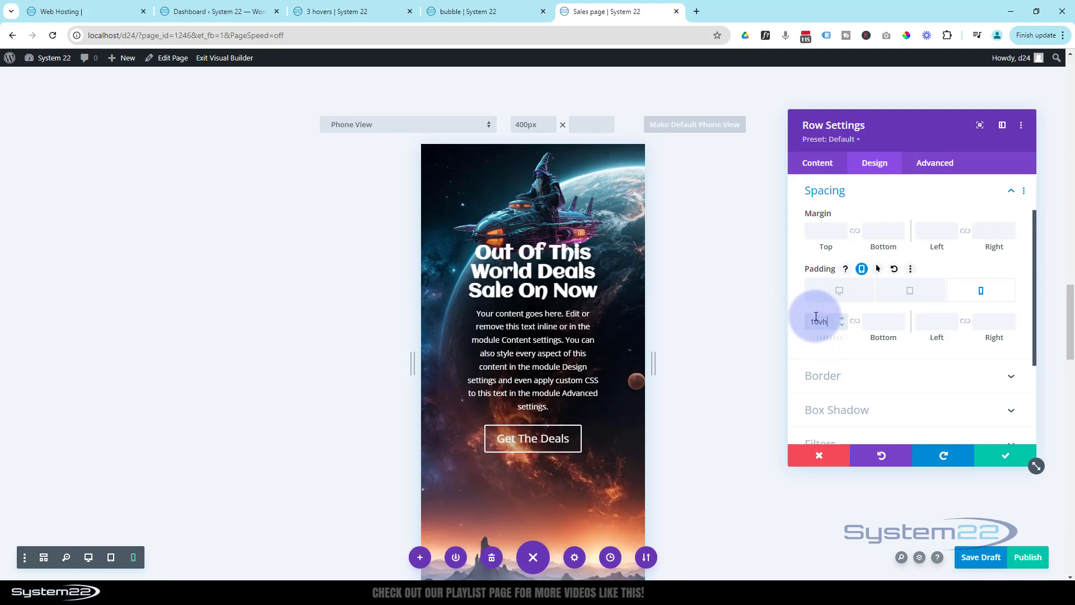
pyautogui.click(996, 455)
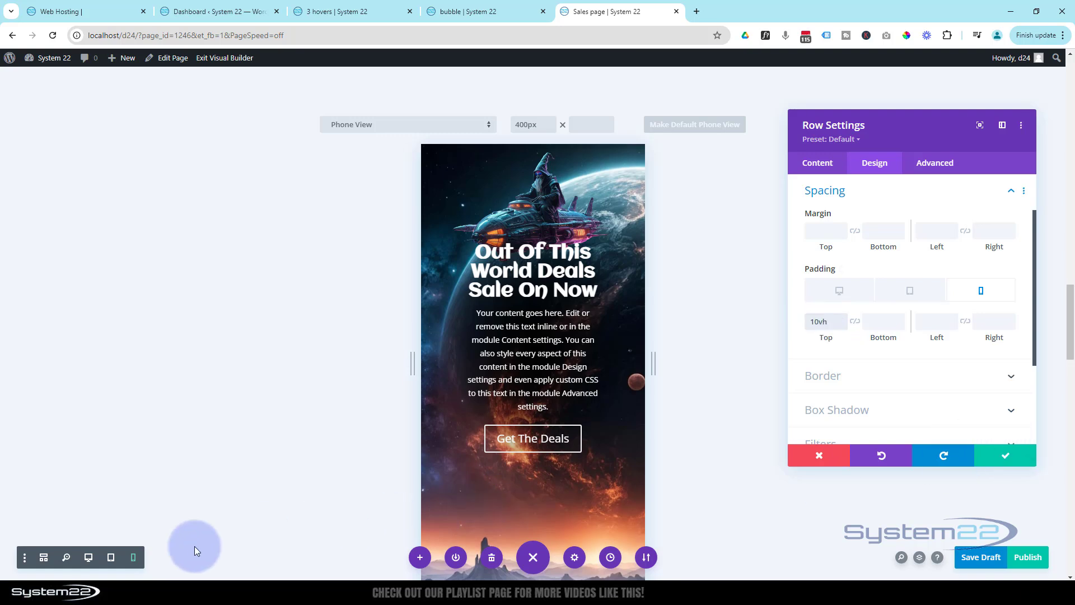
pyautogui.click(88, 558)
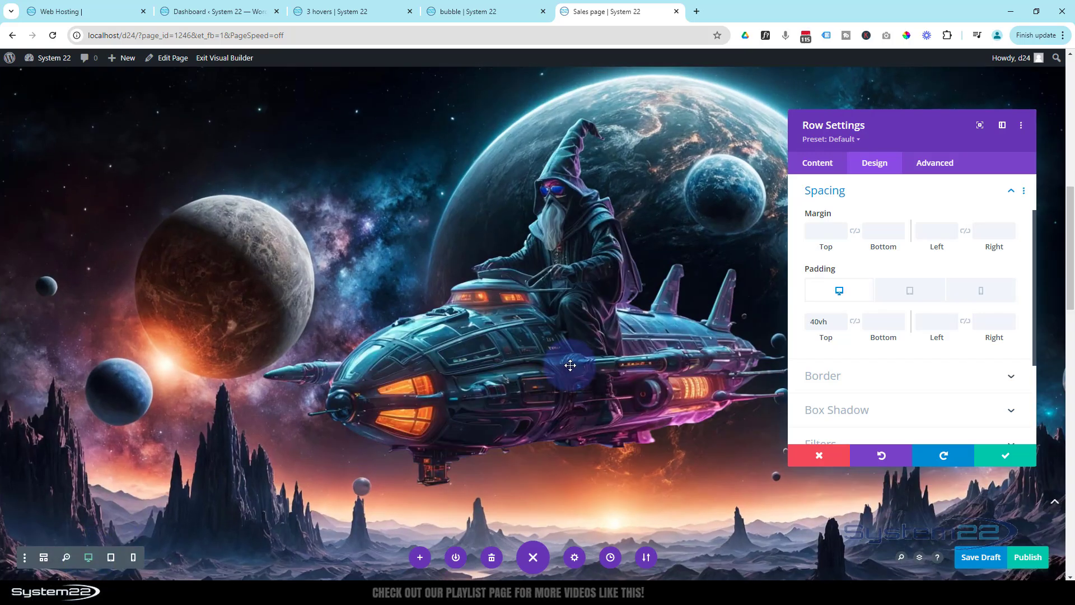
# Step: Raise the ship cards row's Z Index to 342 and save the row settings
pyautogui.scroll(-2, 570, 365)
pyautogui.scroll(-8, 571, 365)
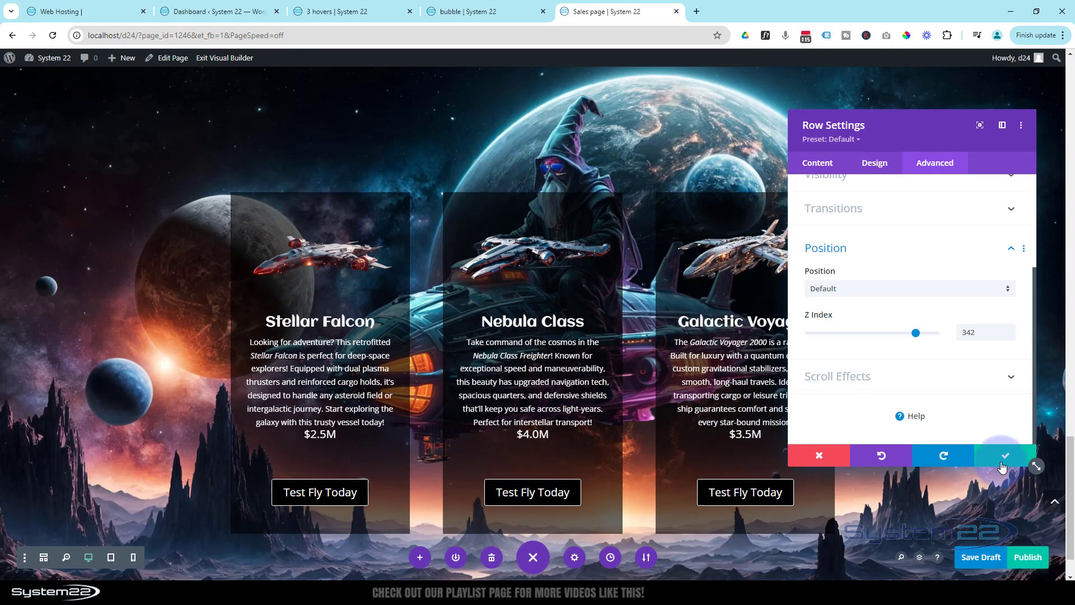
pyautogui.click(1006, 455)
# Step: Save the page as a draft and exit the visual builder
pyautogui.click(984, 561)
pyautogui.click(984, 561)
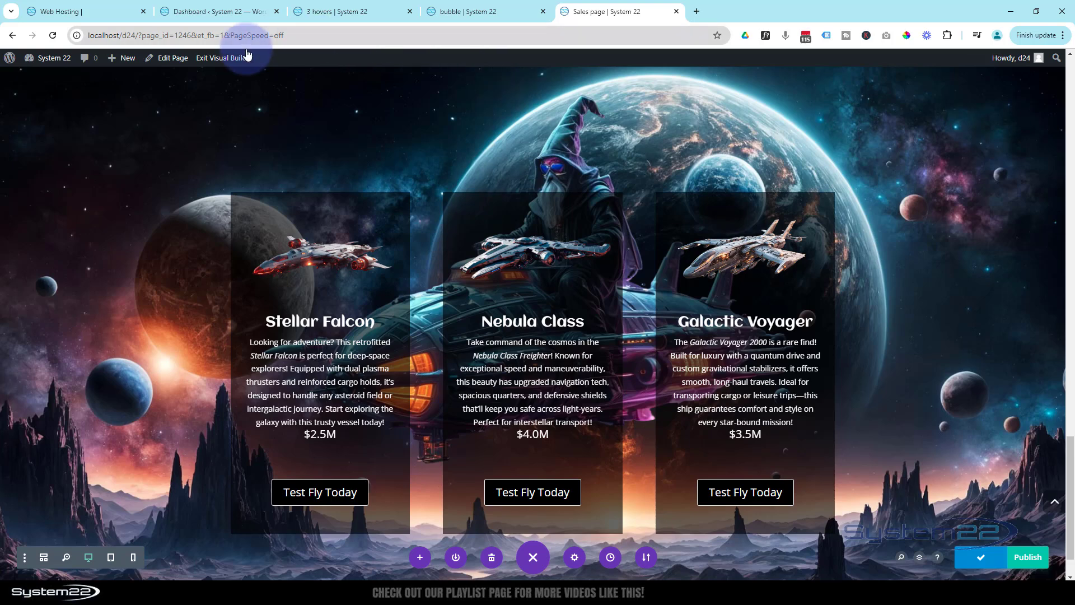
pyautogui.click(231, 59)
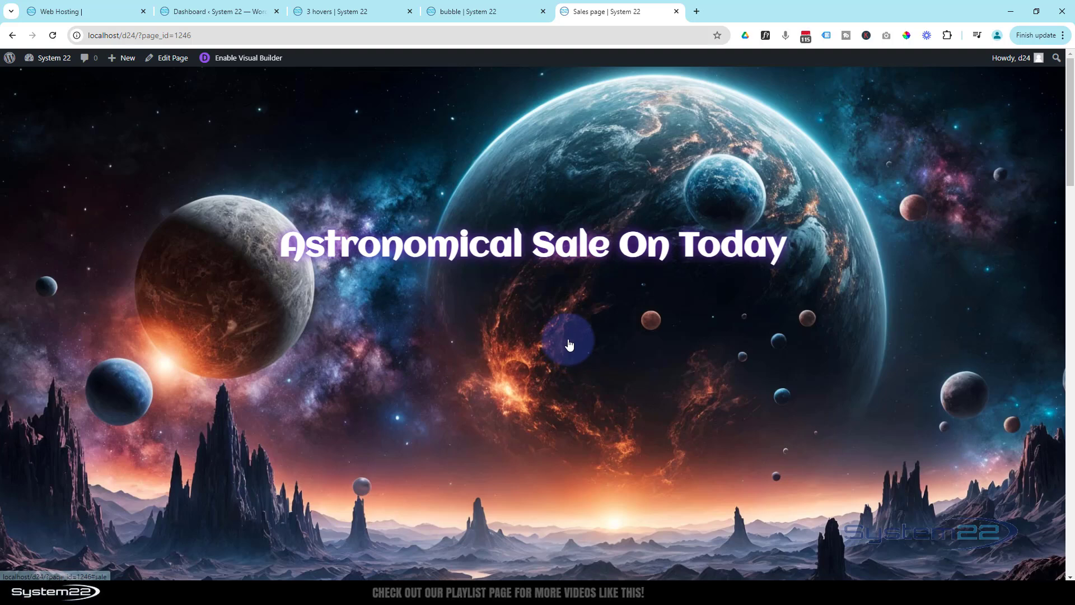
# Step: Test the live page's jump icon, "Get The Deals Now!" link and back-to-top link in sequence
pyautogui.click(540, 304)
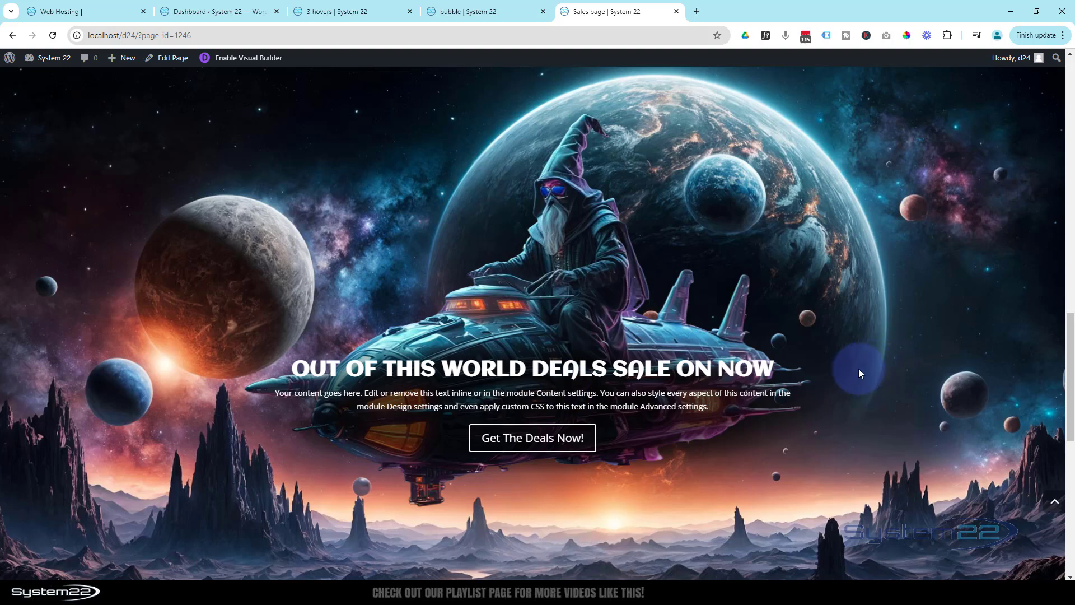
pyautogui.click(509, 444)
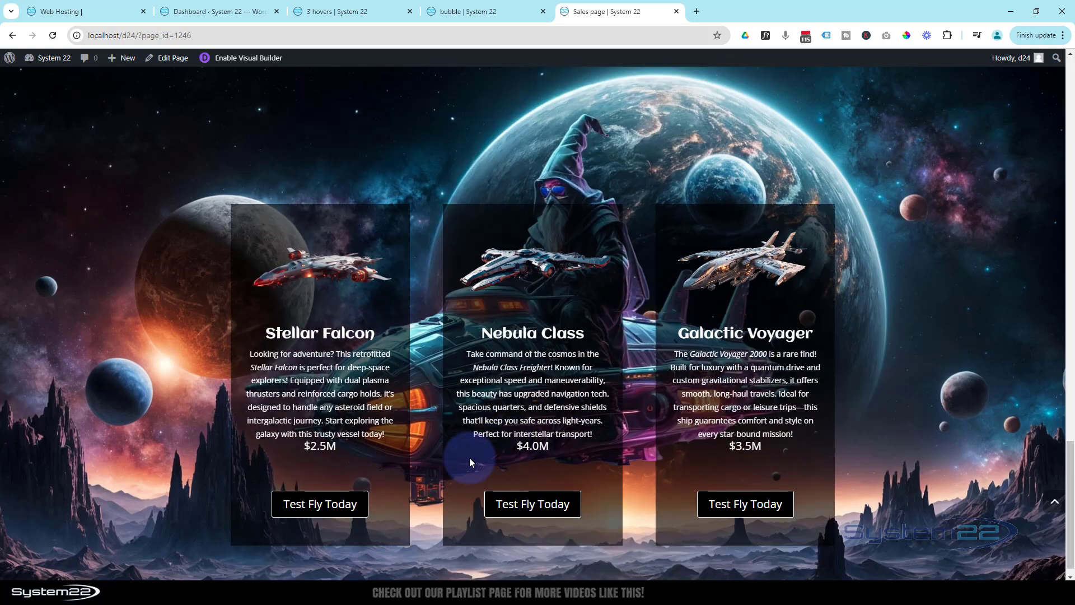
pyautogui.click(1055, 507)
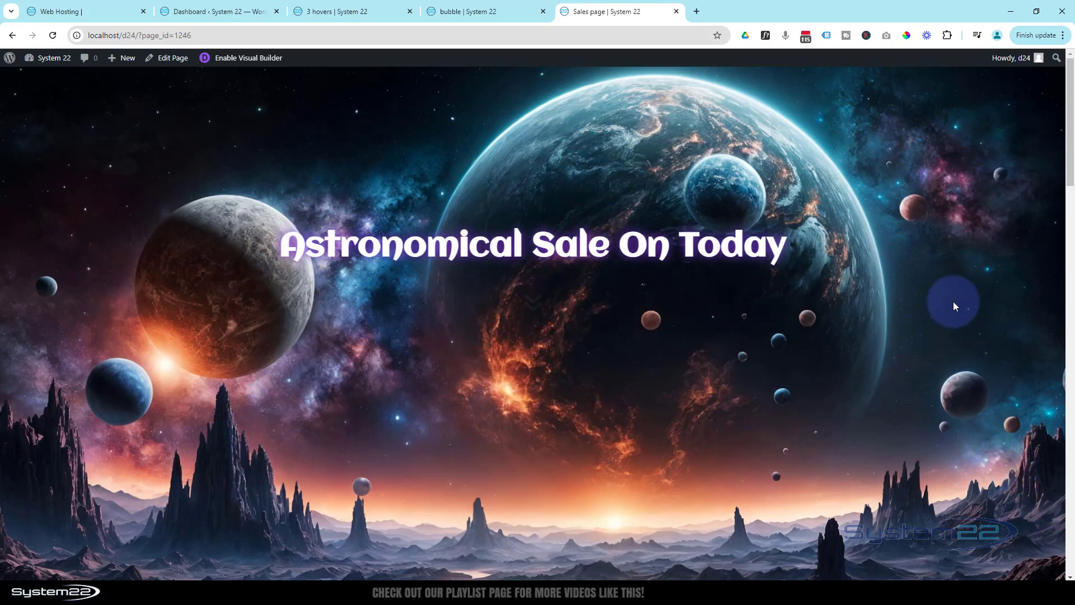
# Step: Review the sticky spaceship, call to action and ship cards down the whole page, and return to its start
pyautogui.scroll(-5, 931, 261)
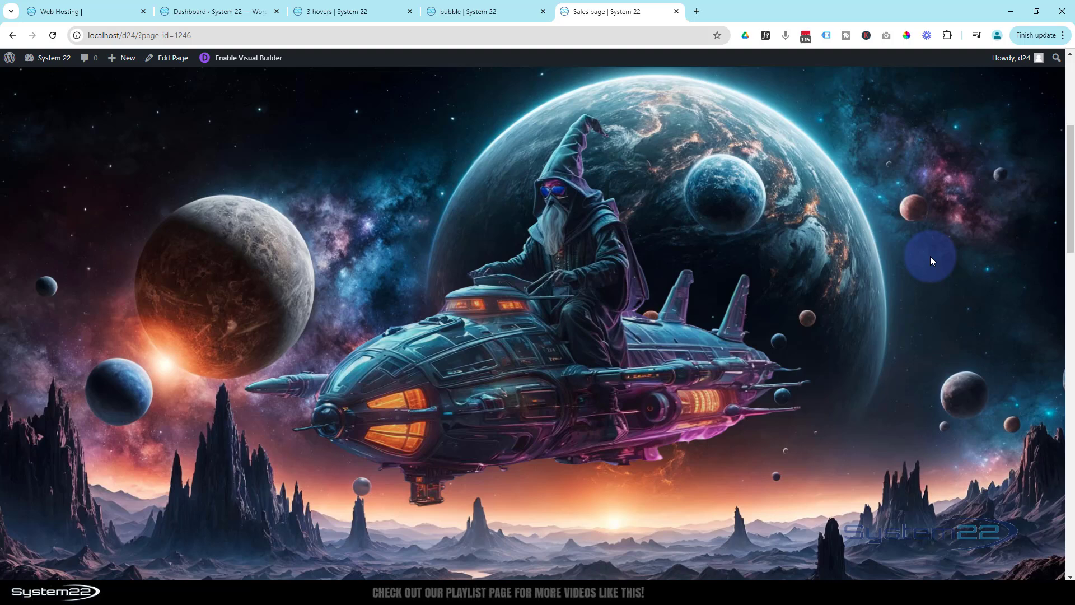
pyautogui.scroll(-5, 931, 260)
pyautogui.scroll(-5, 931, 261)
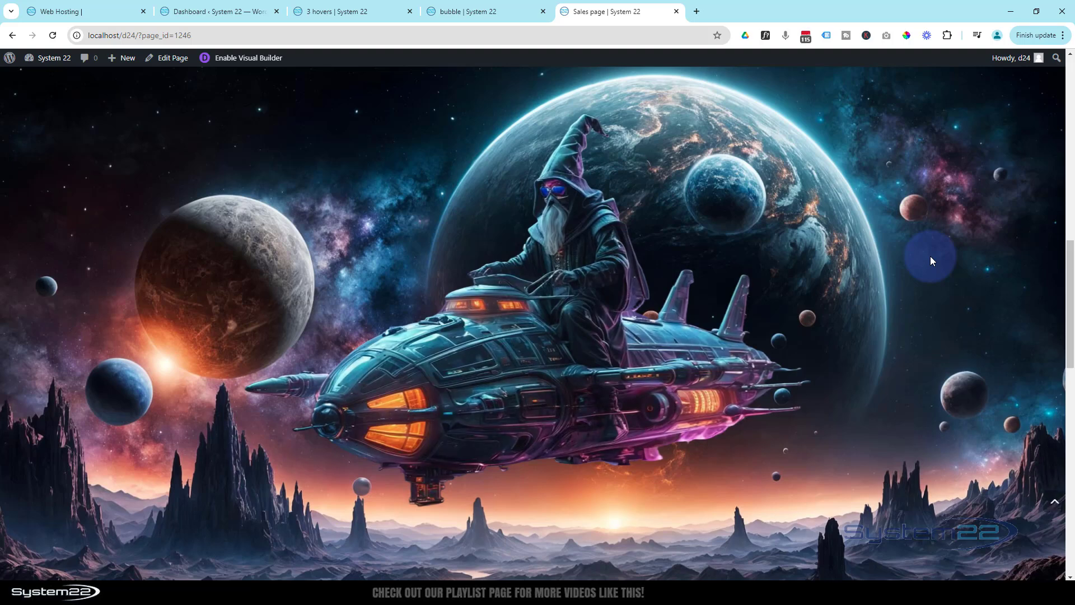
pyautogui.scroll(-2, 931, 259)
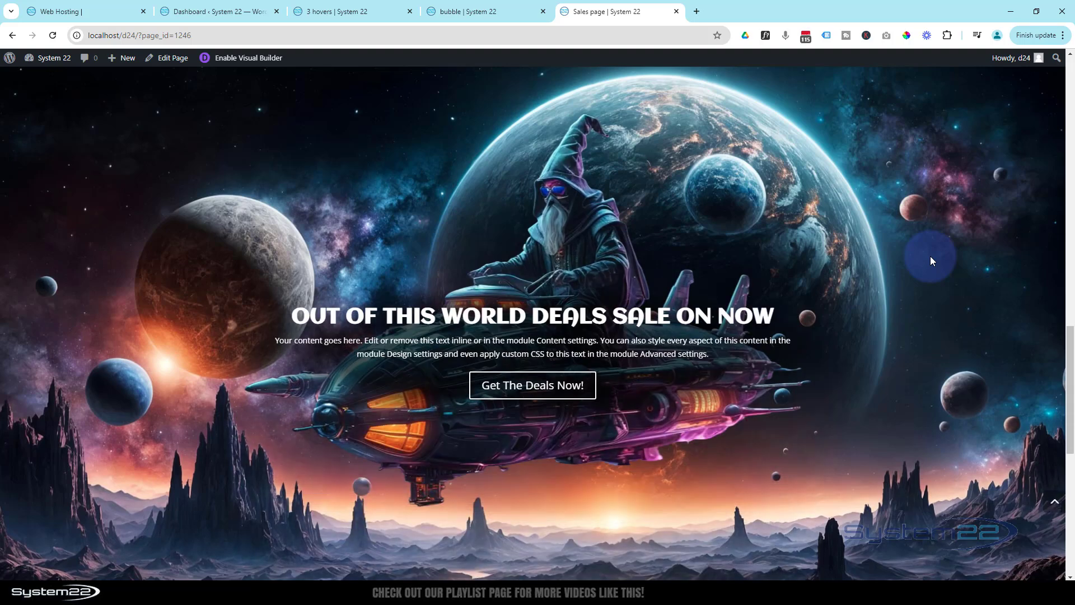
pyautogui.scroll(-7, 931, 261)
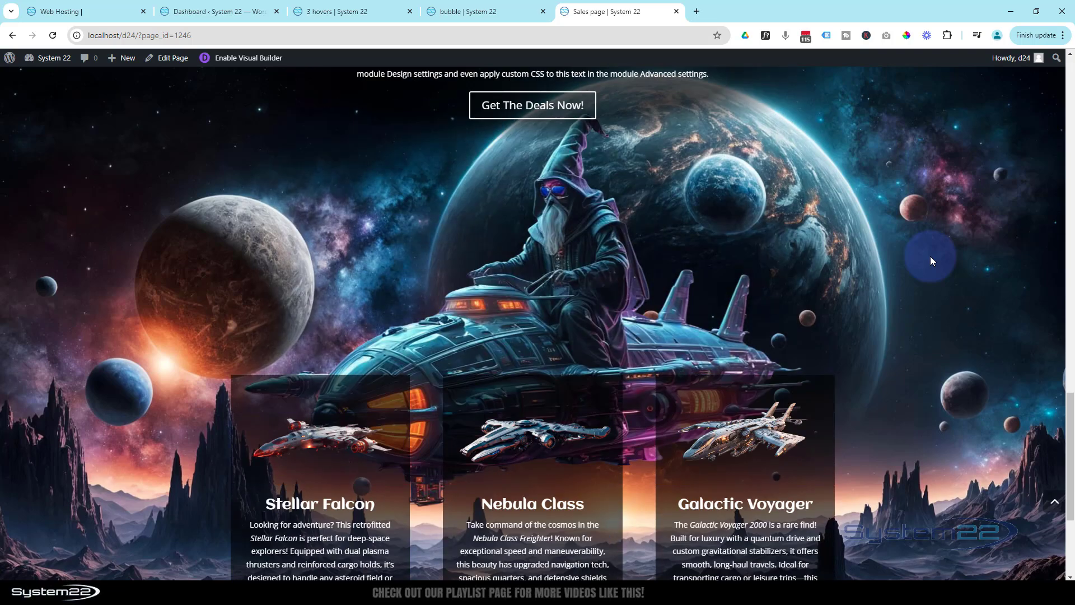
pyautogui.scroll(-1, 930, 260)
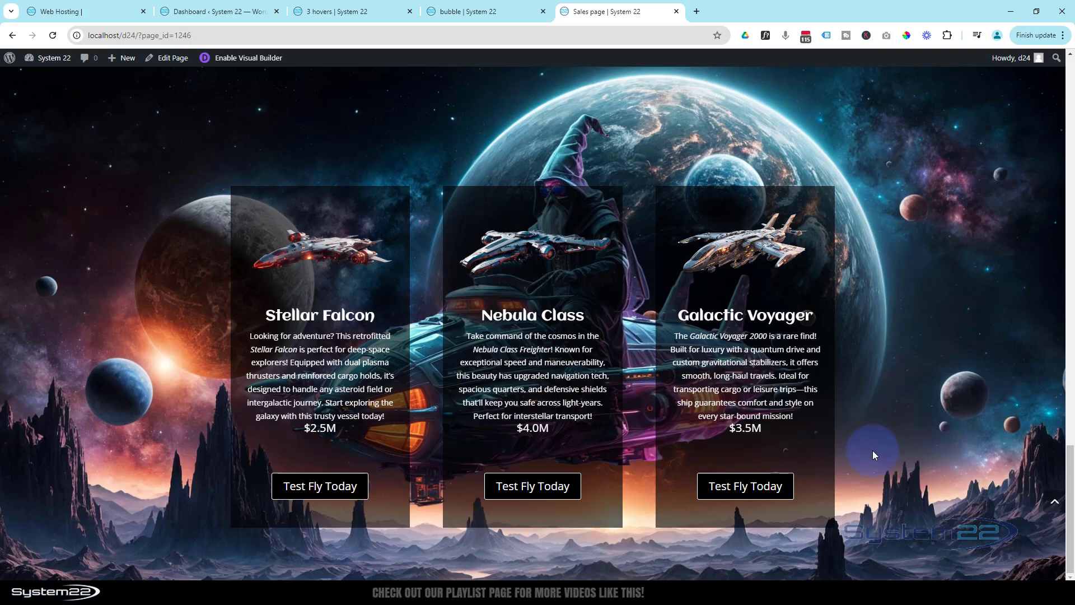
pyautogui.click(1056, 504)
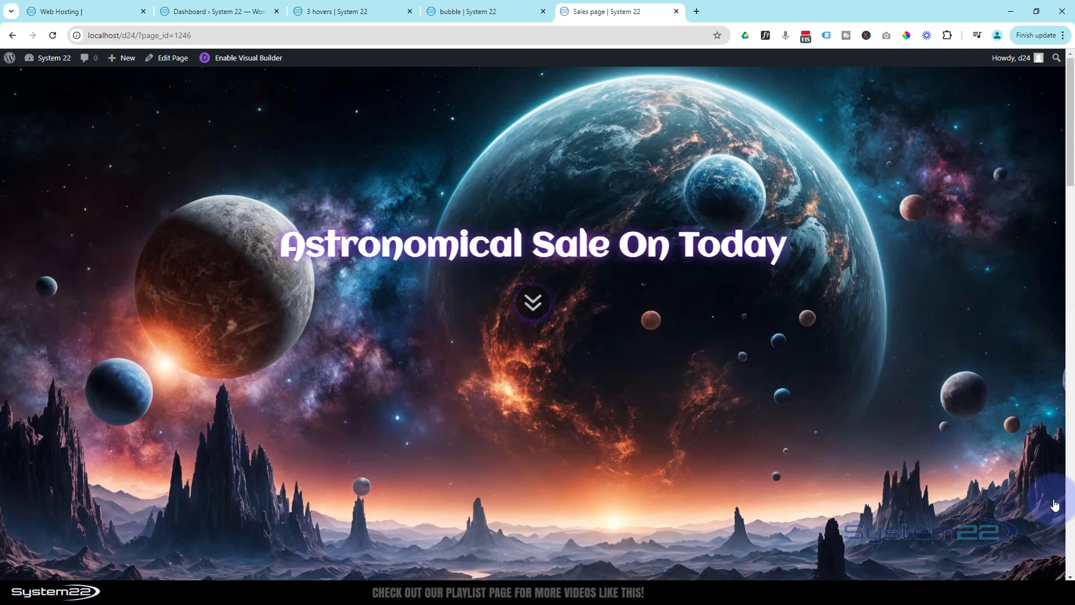
# Step: Follow the looping jump icon again to check the call to action and ship cards, and return to the main heading
pyautogui.click(534, 306)
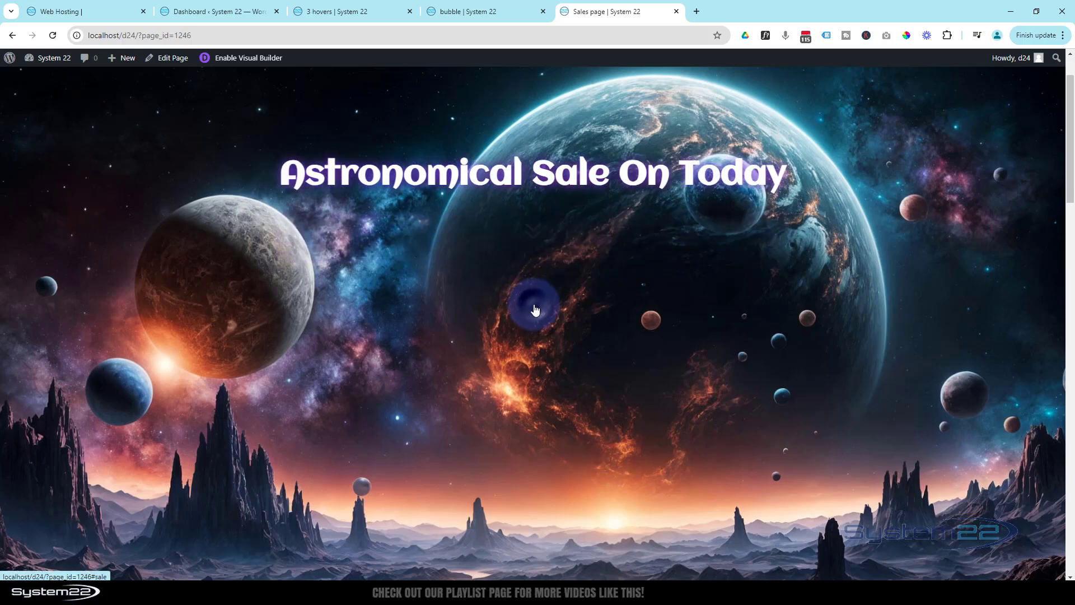
pyautogui.scroll(-1, 680, 399)
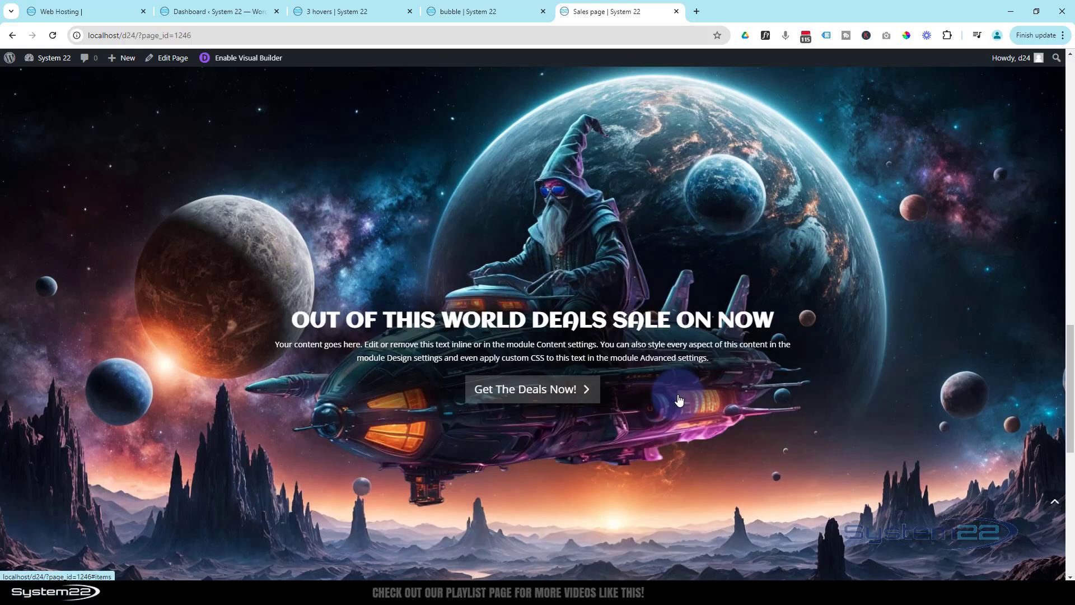
pyautogui.scroll(5, 893, 424)
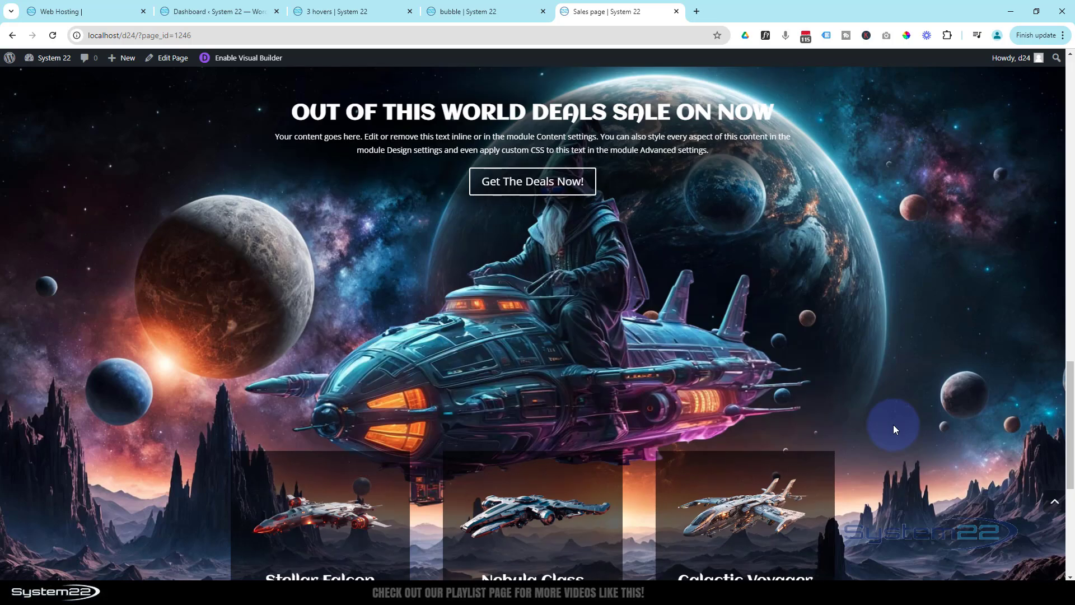
pyautogui.scroll(10, 893, 425)
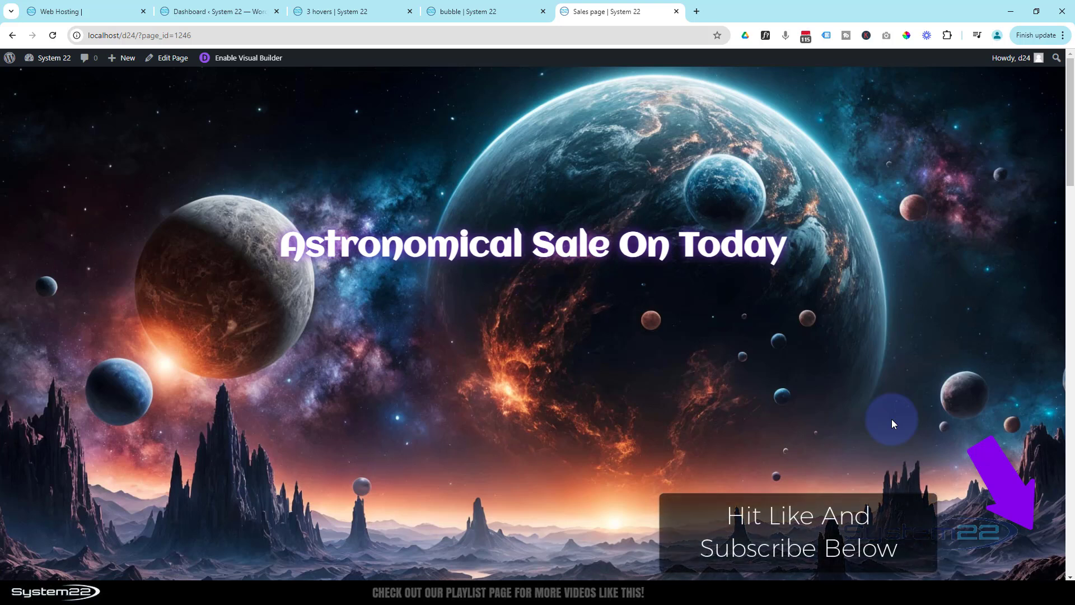
# Step: Recheck the jump links through to the ship cards, and go back to review the spaceship and call to action sections
pyautogui.click(532, 304)
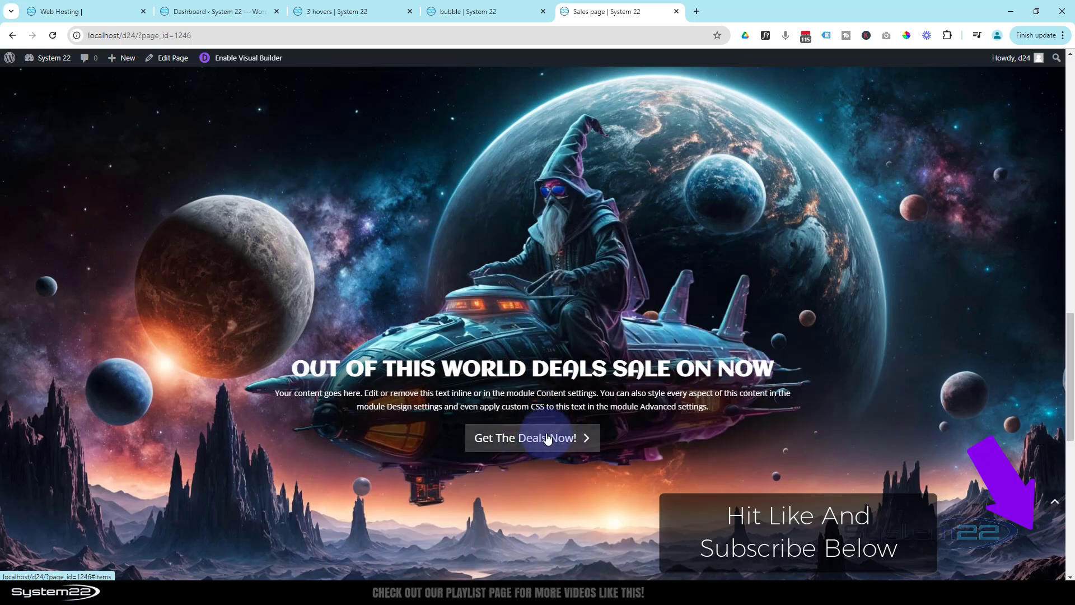
pyautogui.click(548, 438)
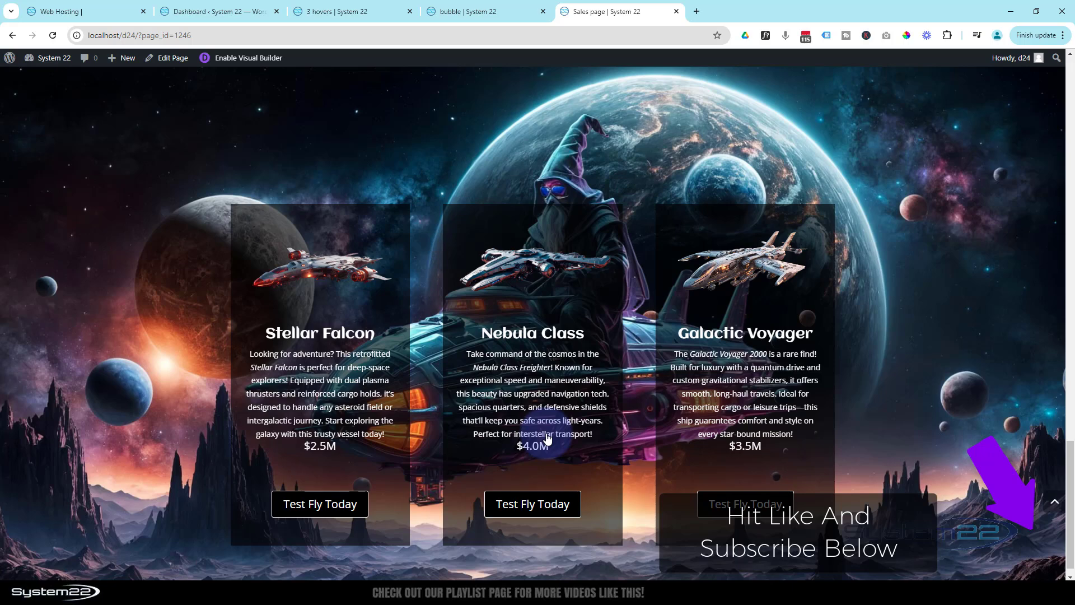
pyautogui.click(1053, 506)
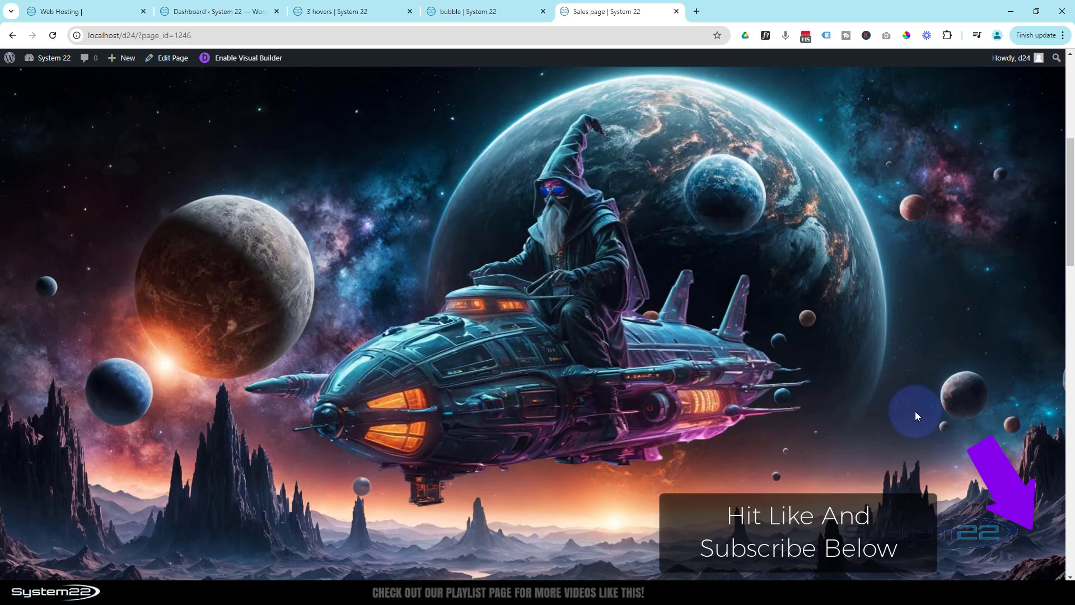
pyautogui.scroll(-5, 915, 415)
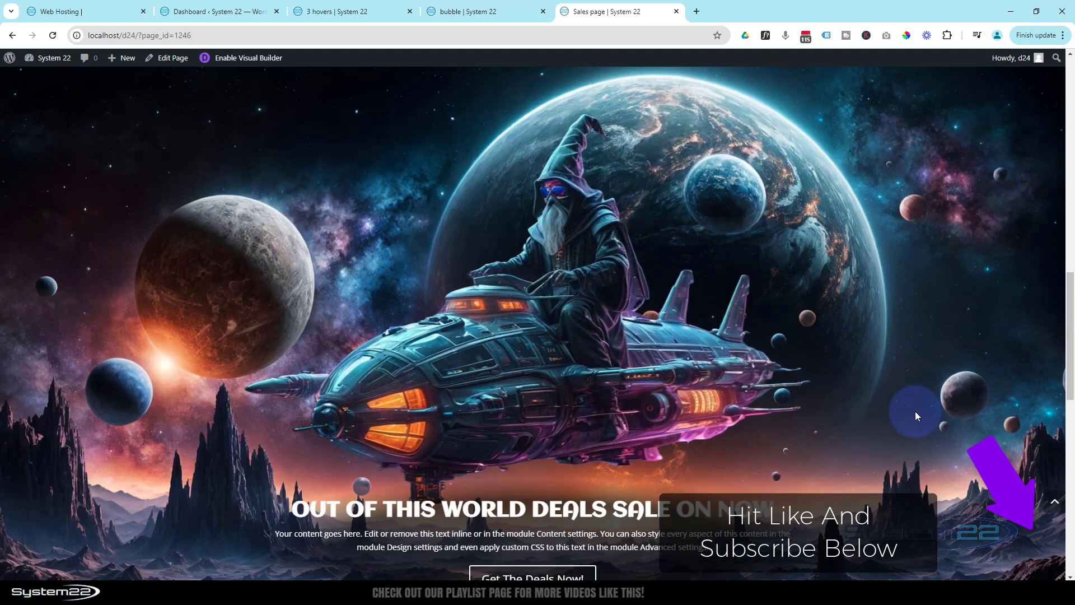
pyautogui.scroll(-1, 915, 416)
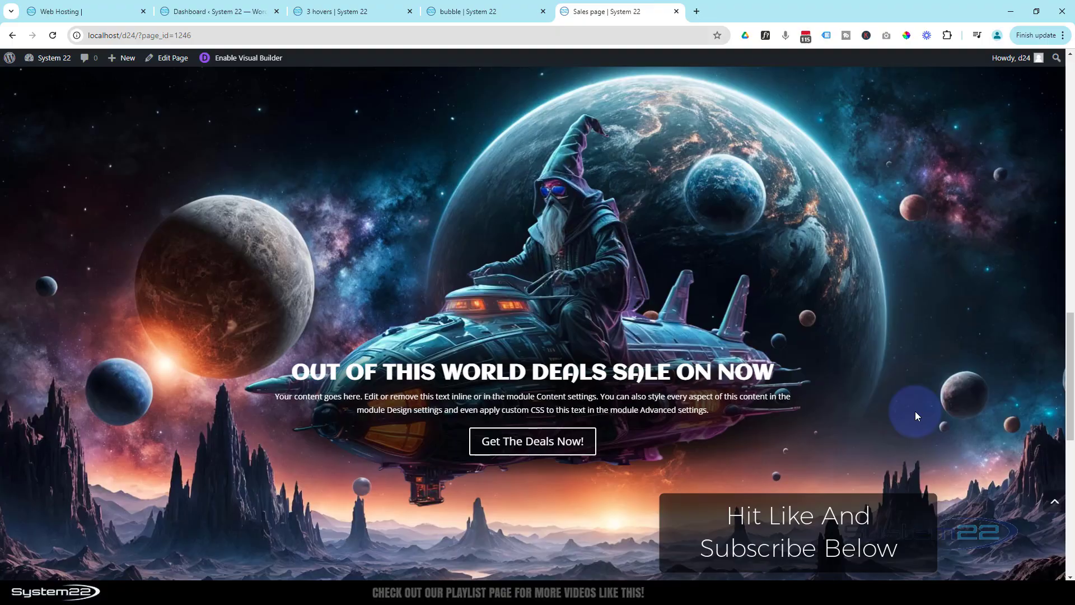